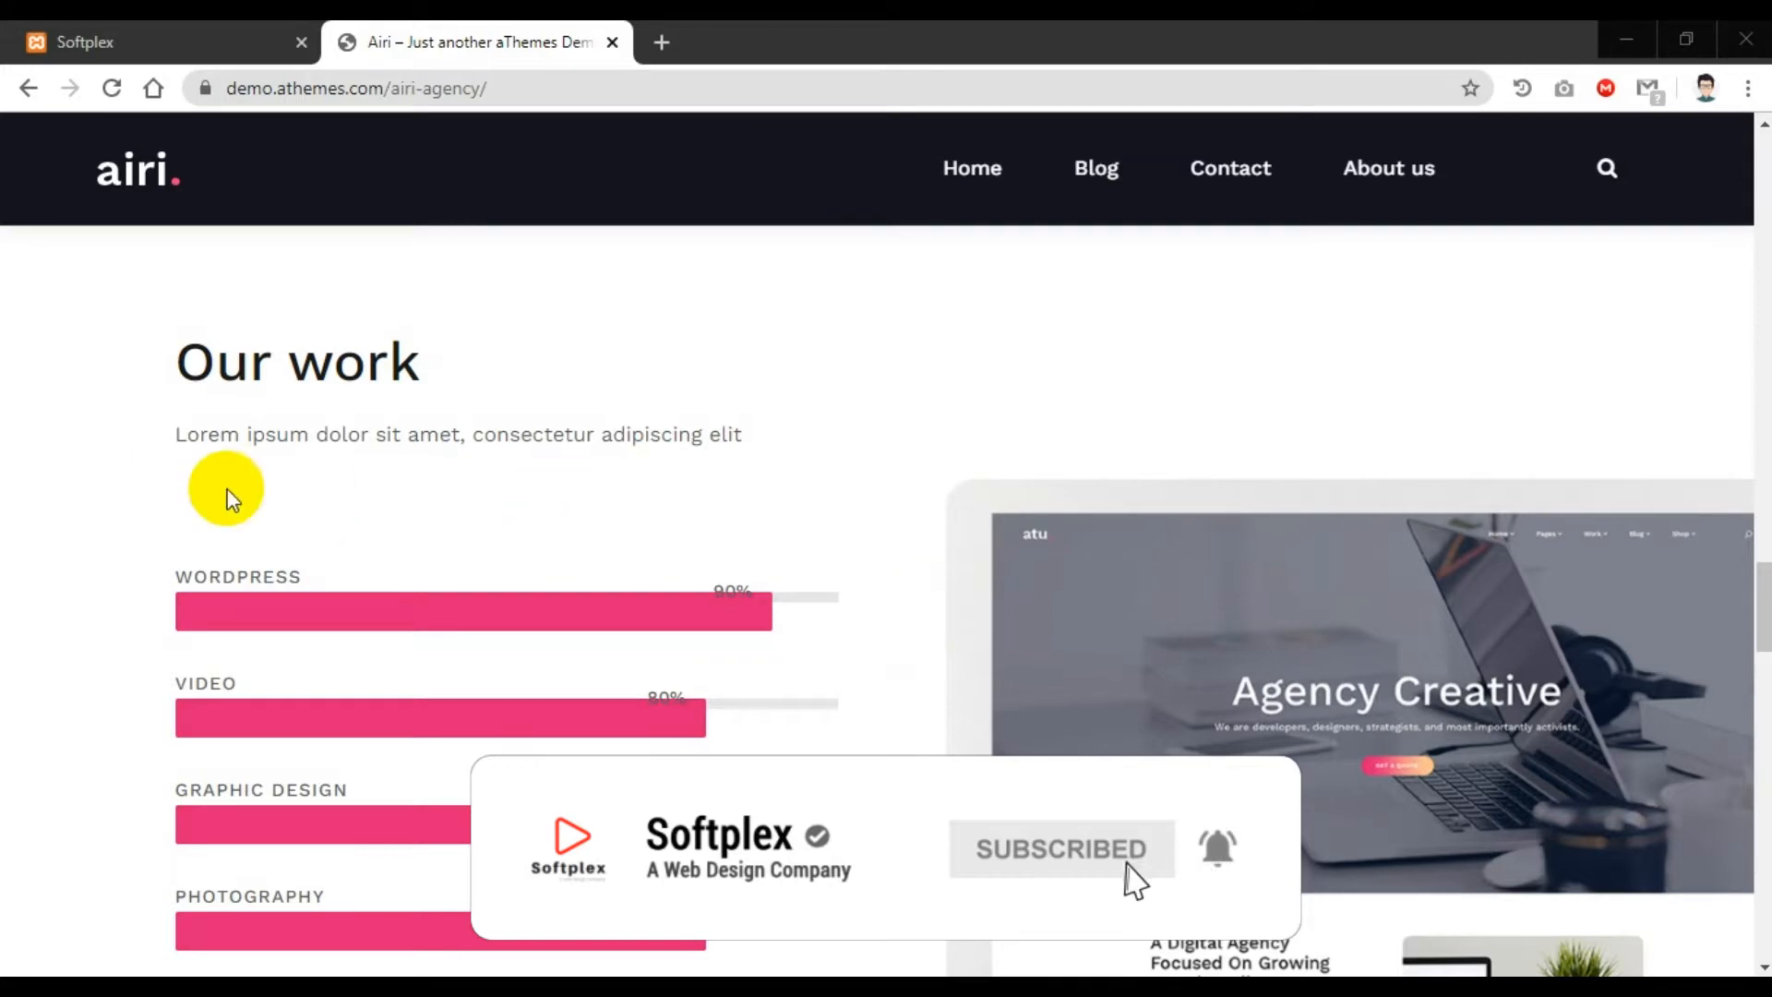
Step: Compare the centred Our work gallery section with the Our work skill-bar section on the Airi demo page
scroll(807, 688, "up", 10)
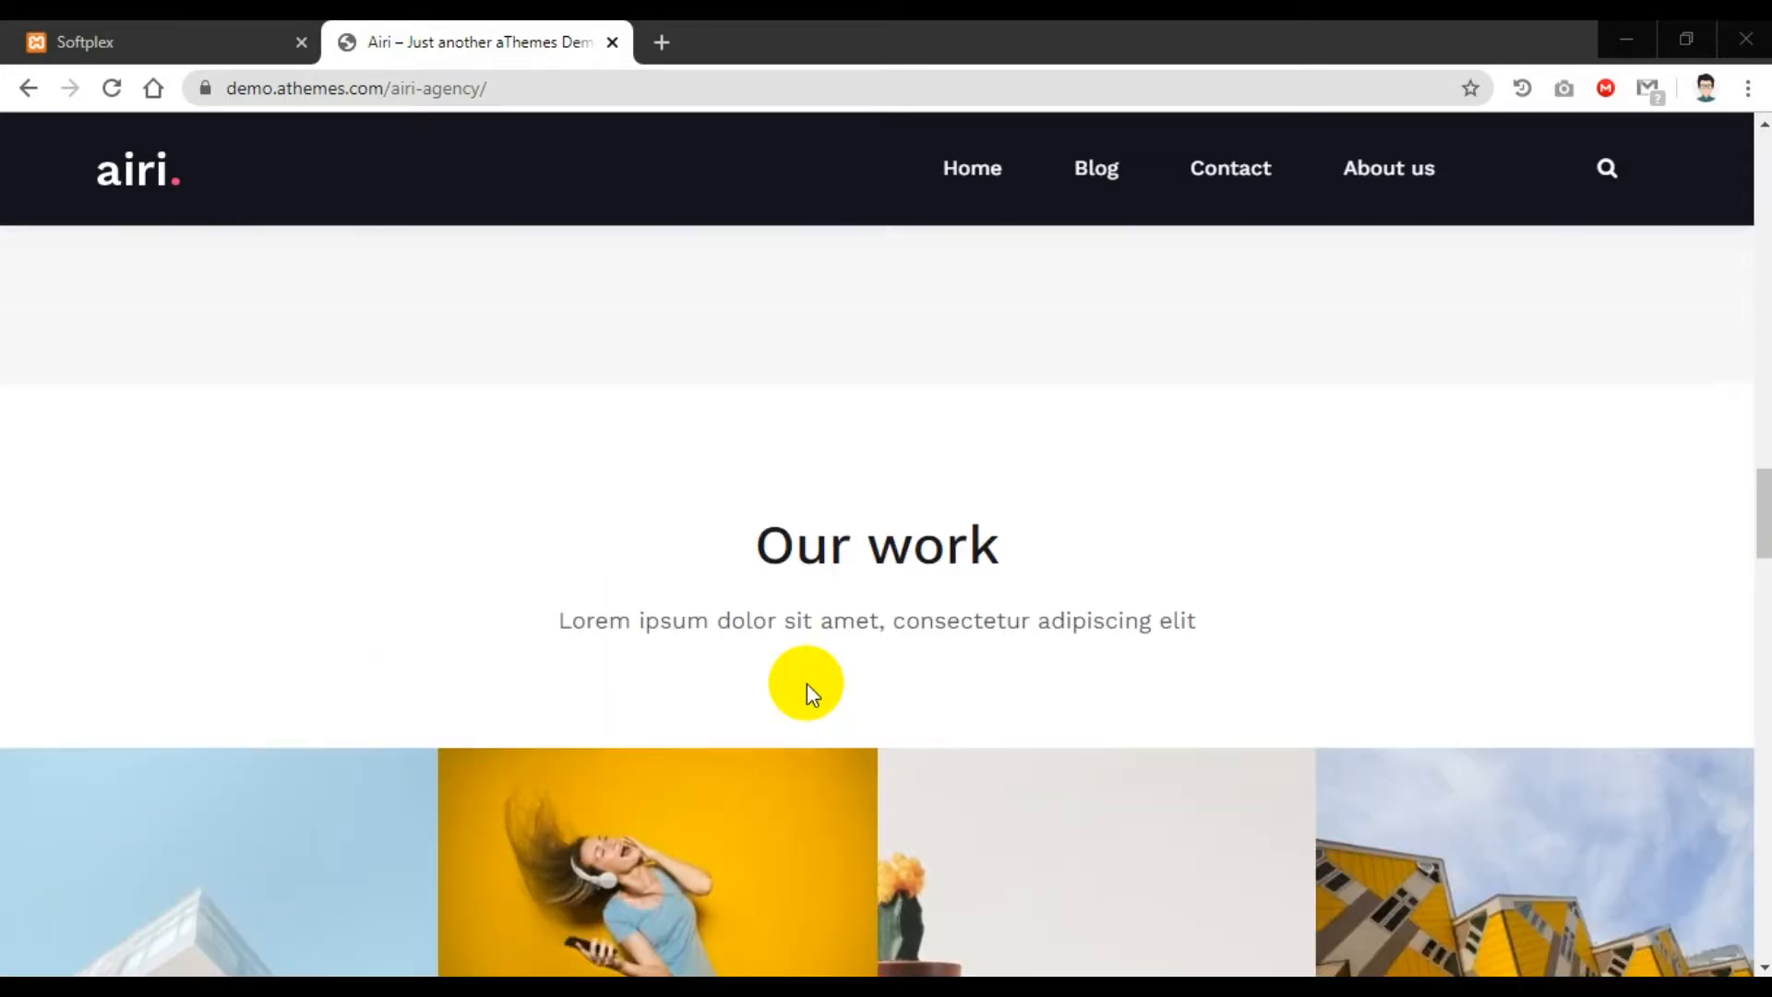
left_click_drag(798, 552, 836, 561)
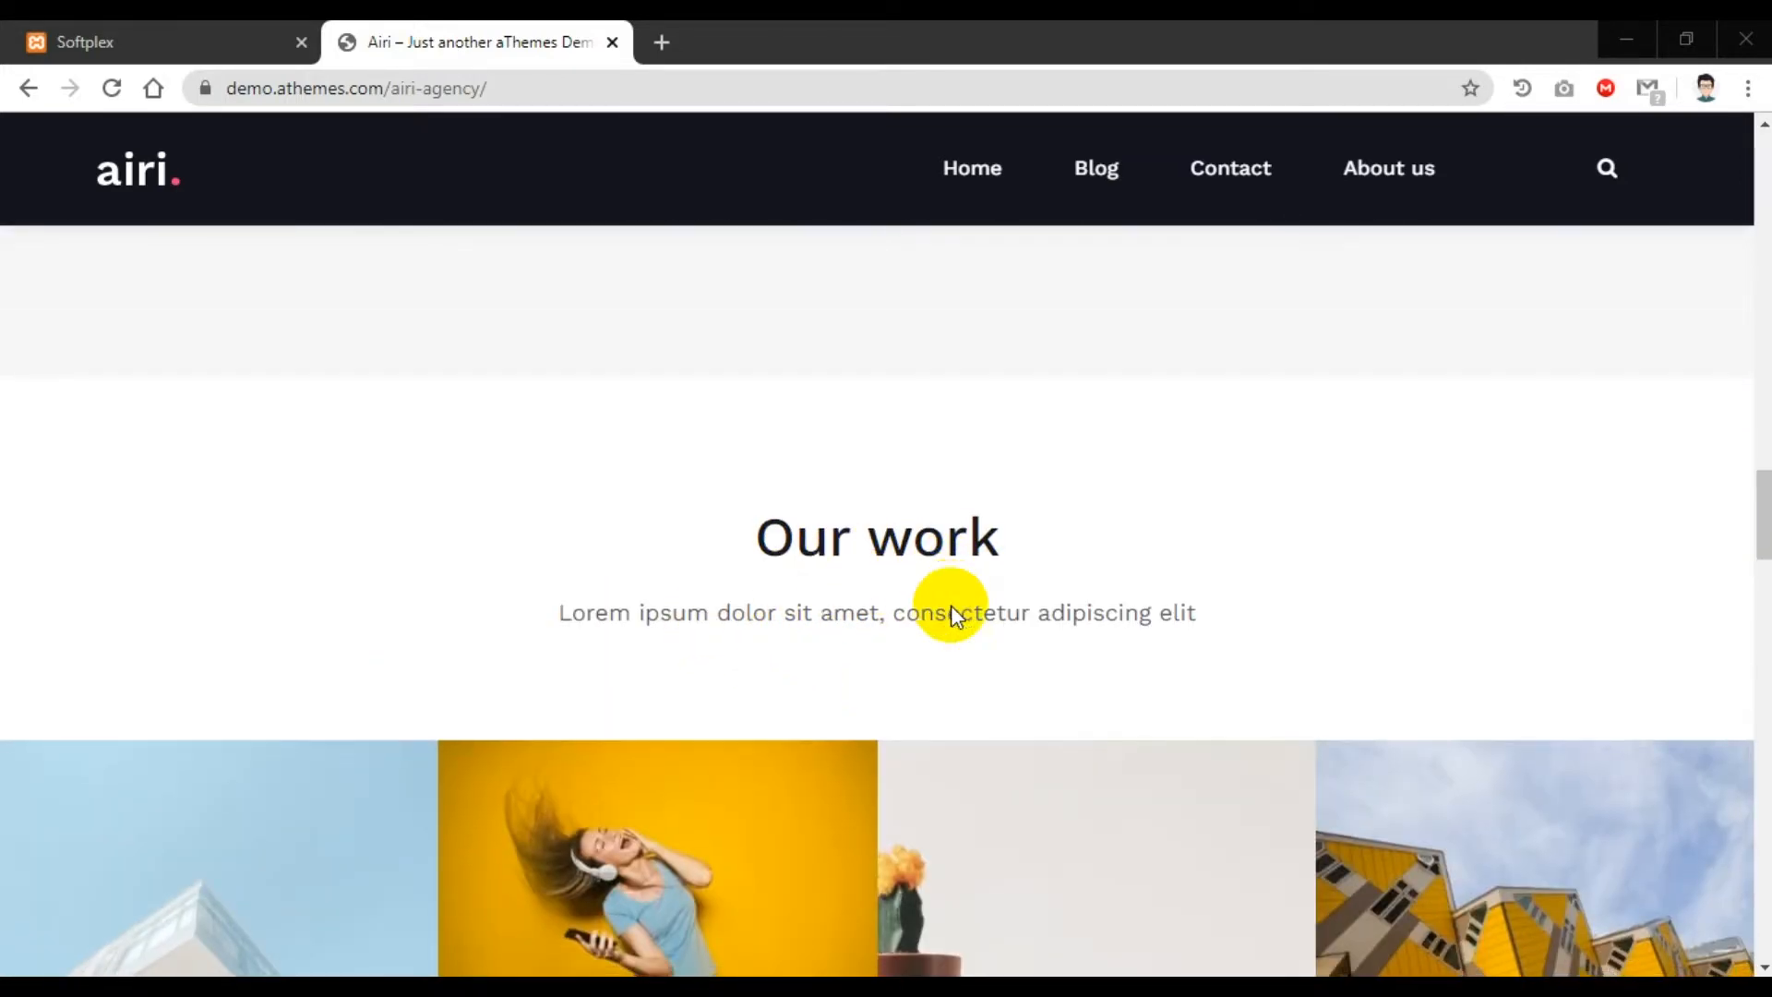
scroll(951, 605, "down", 10)
scroll(887, 733, "down", 1)
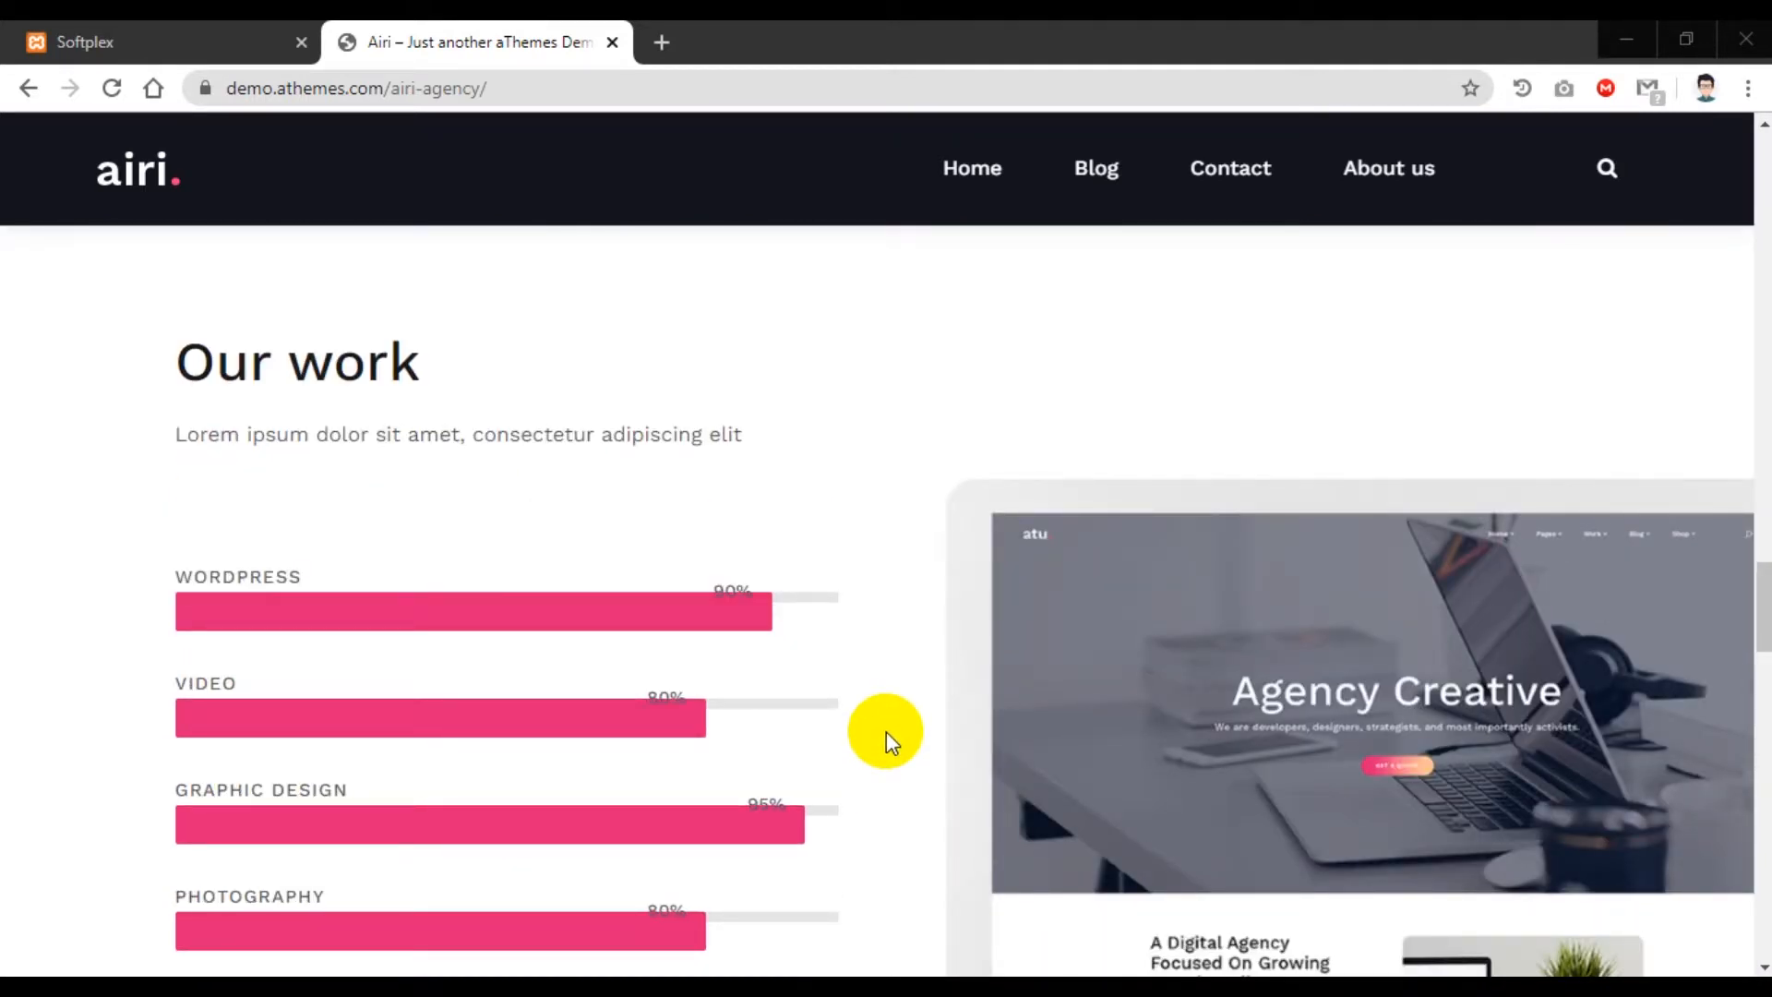
scroll(886, 731, "down", 1)
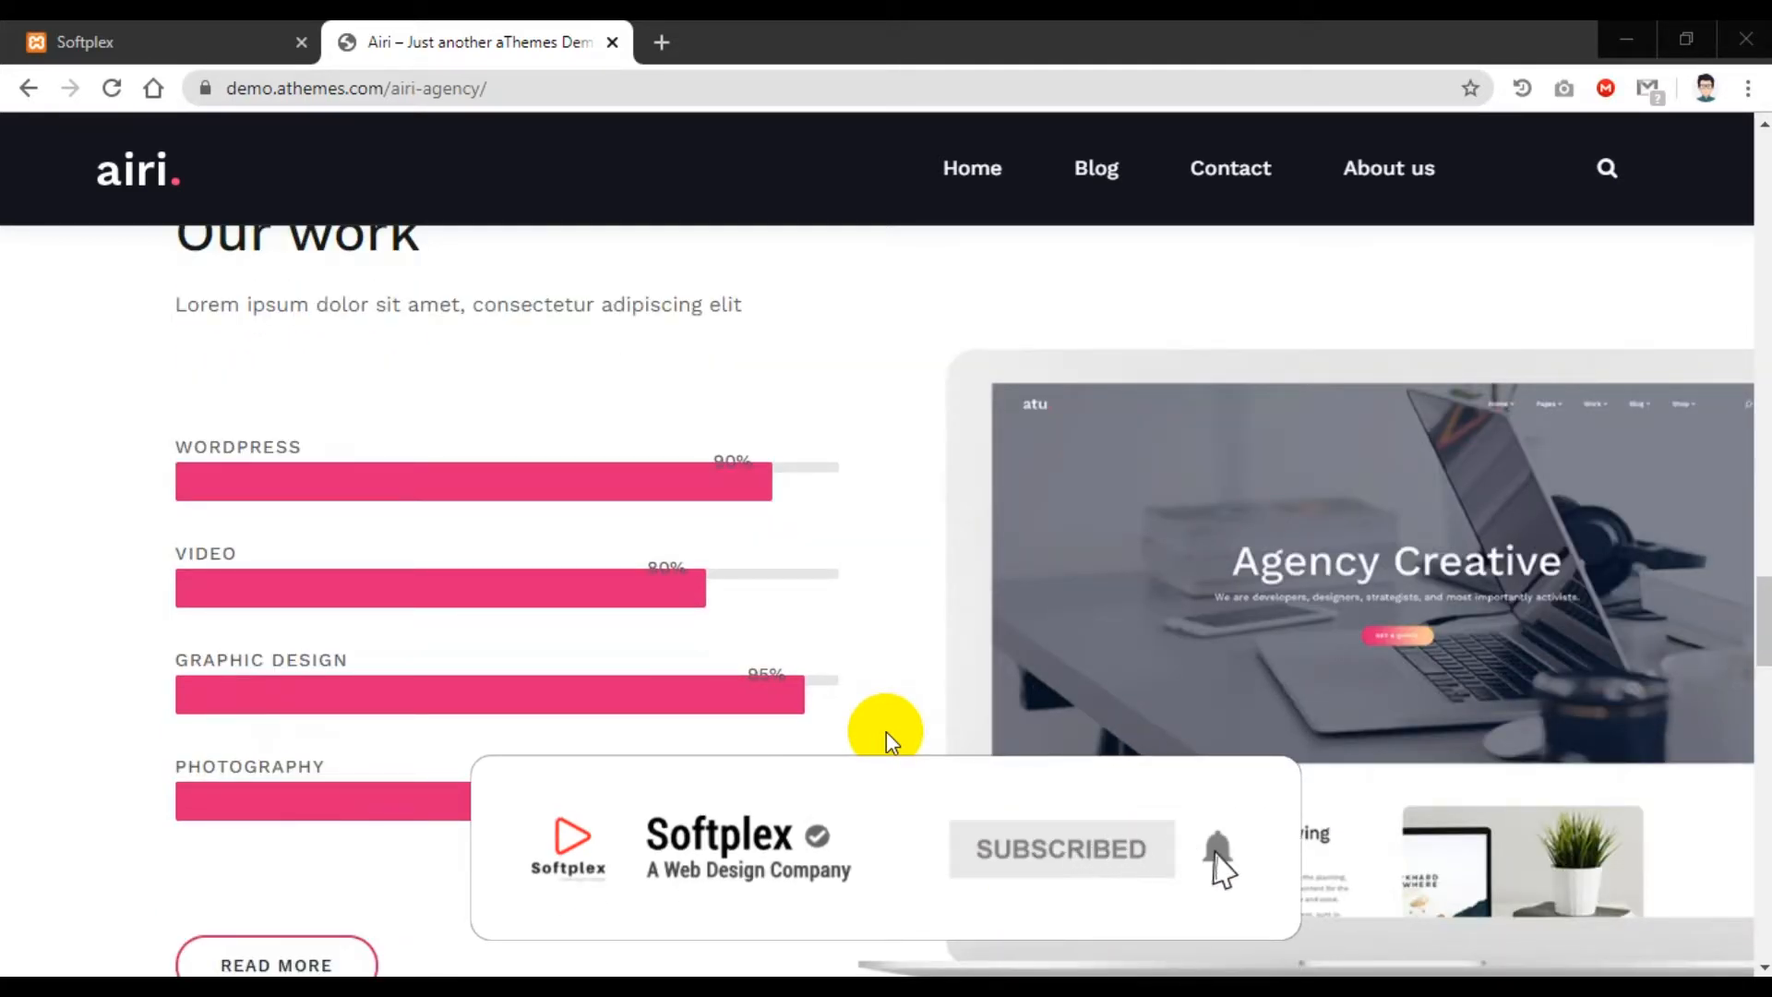
Step: Switch to the local Softplex site, review its Our work section, and open the home page for Elementor editing in a new browser tab
left_click(97, 43)
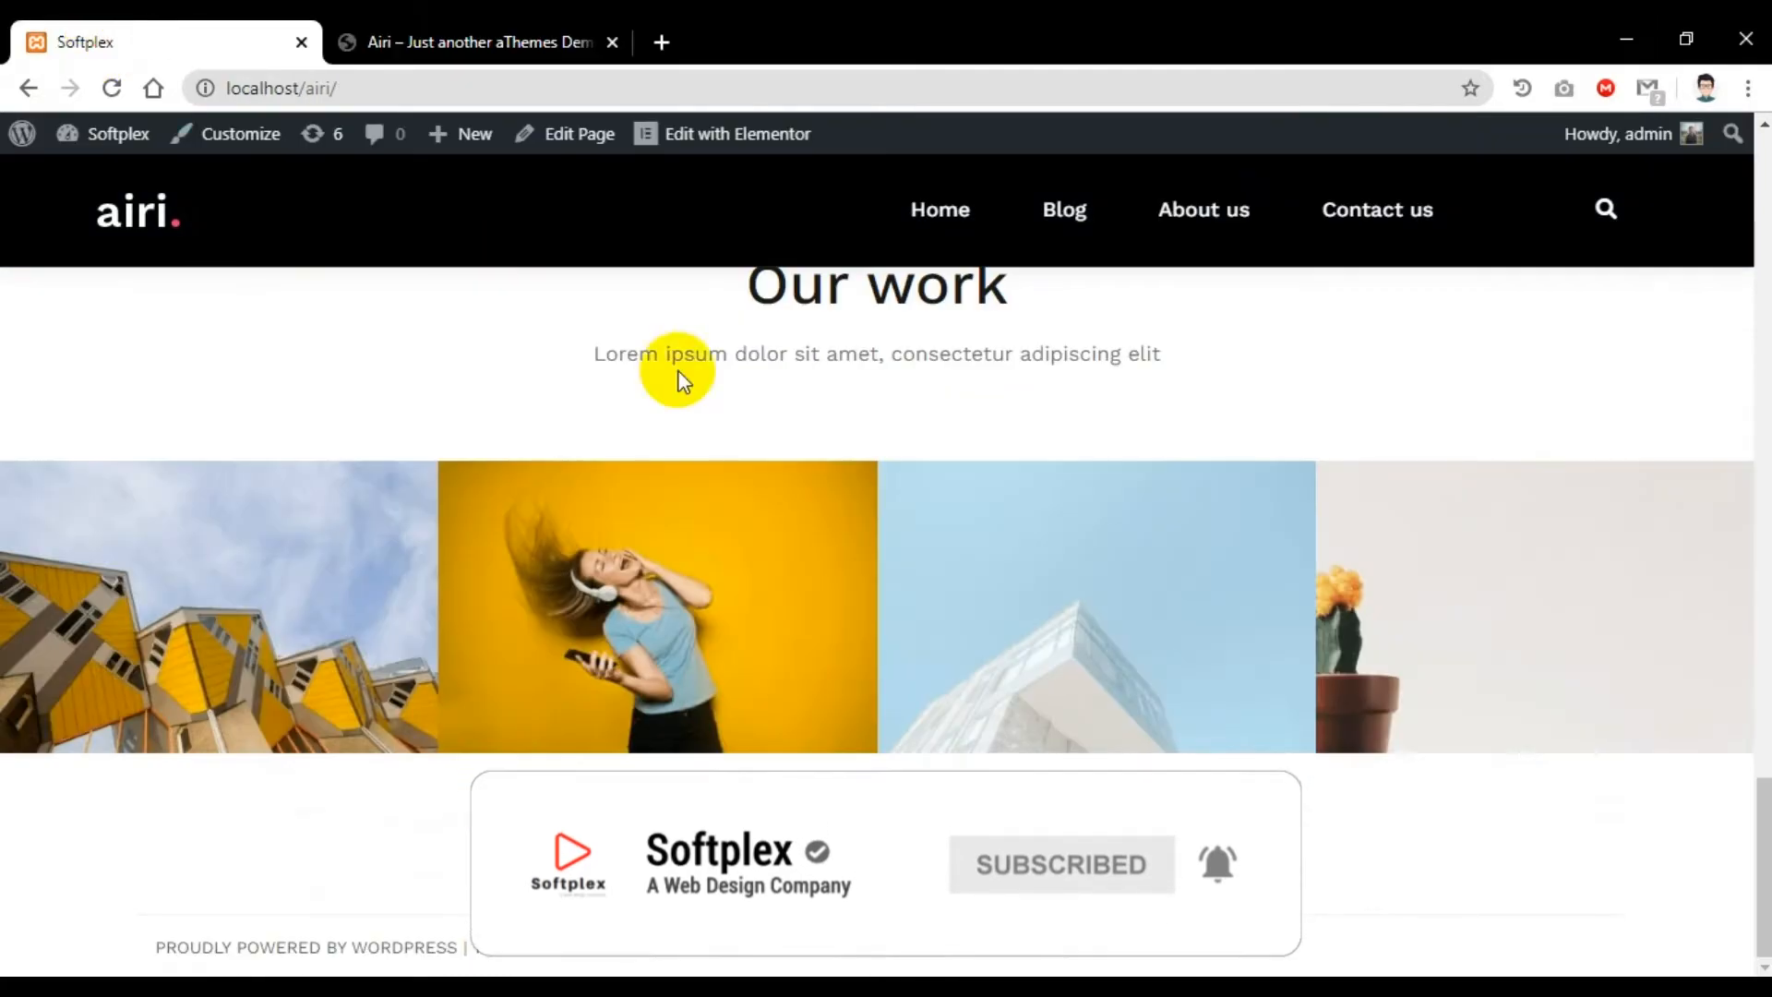
scroll(655, 683, "up", 10)
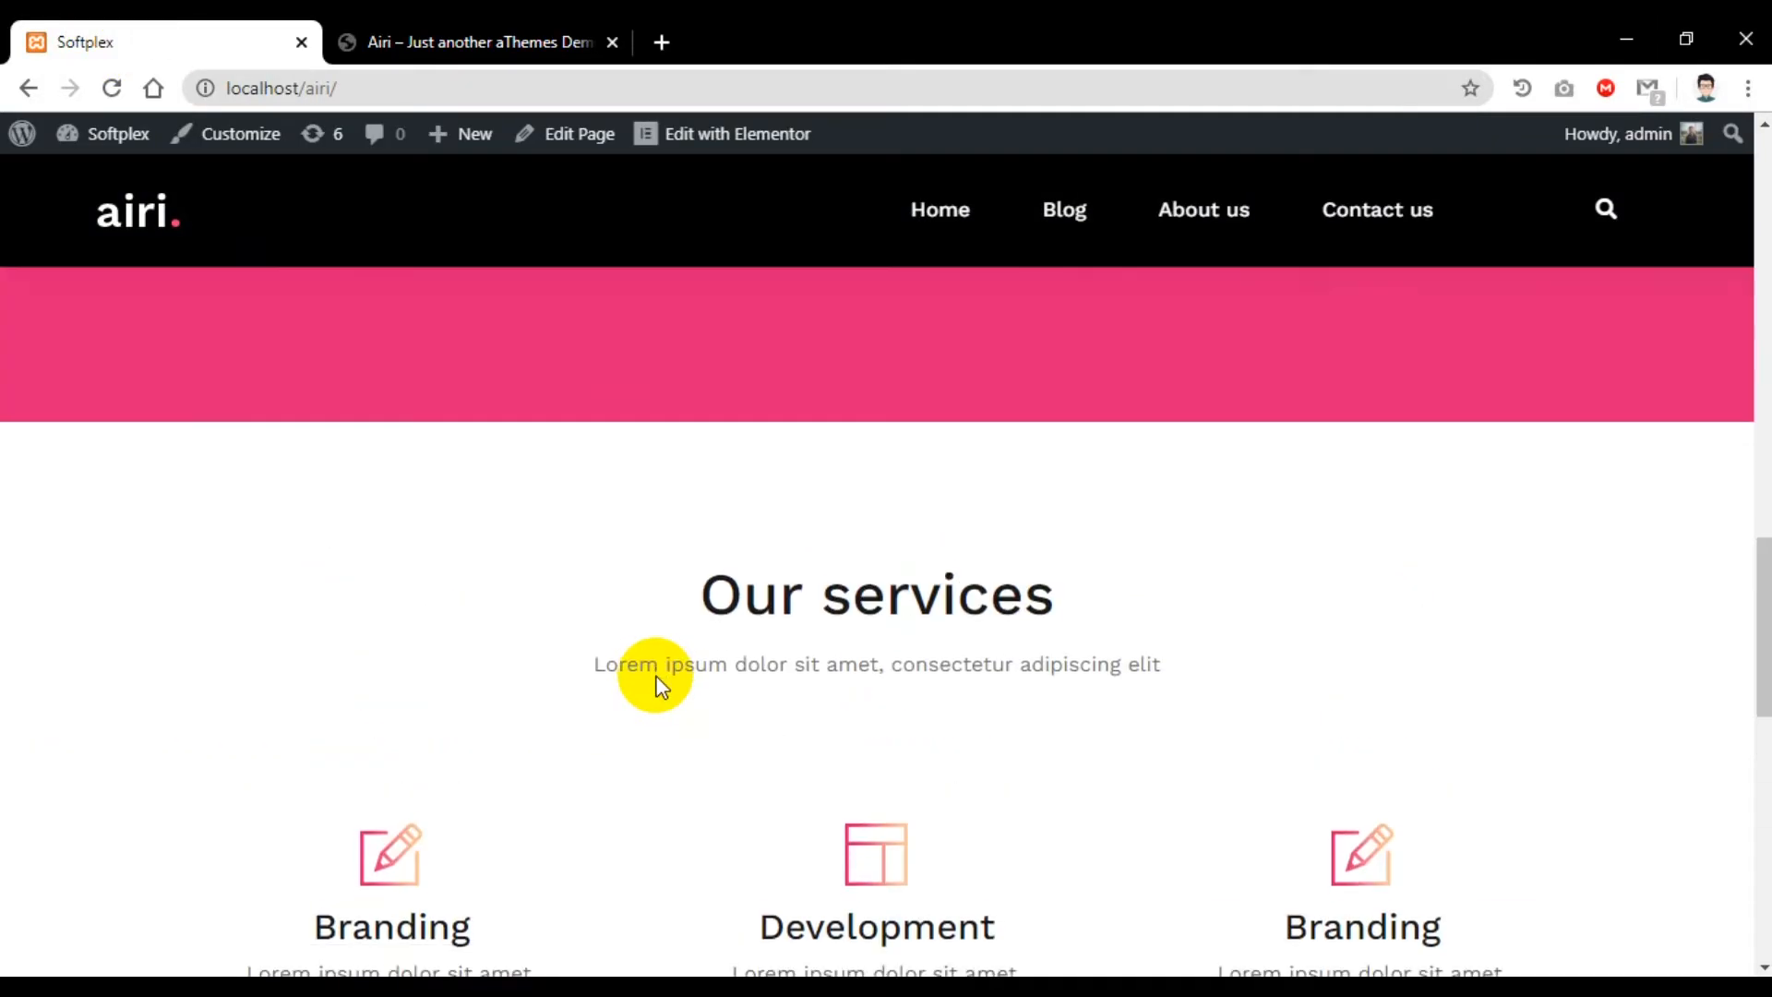
scroll(656, 685, "down", 10)
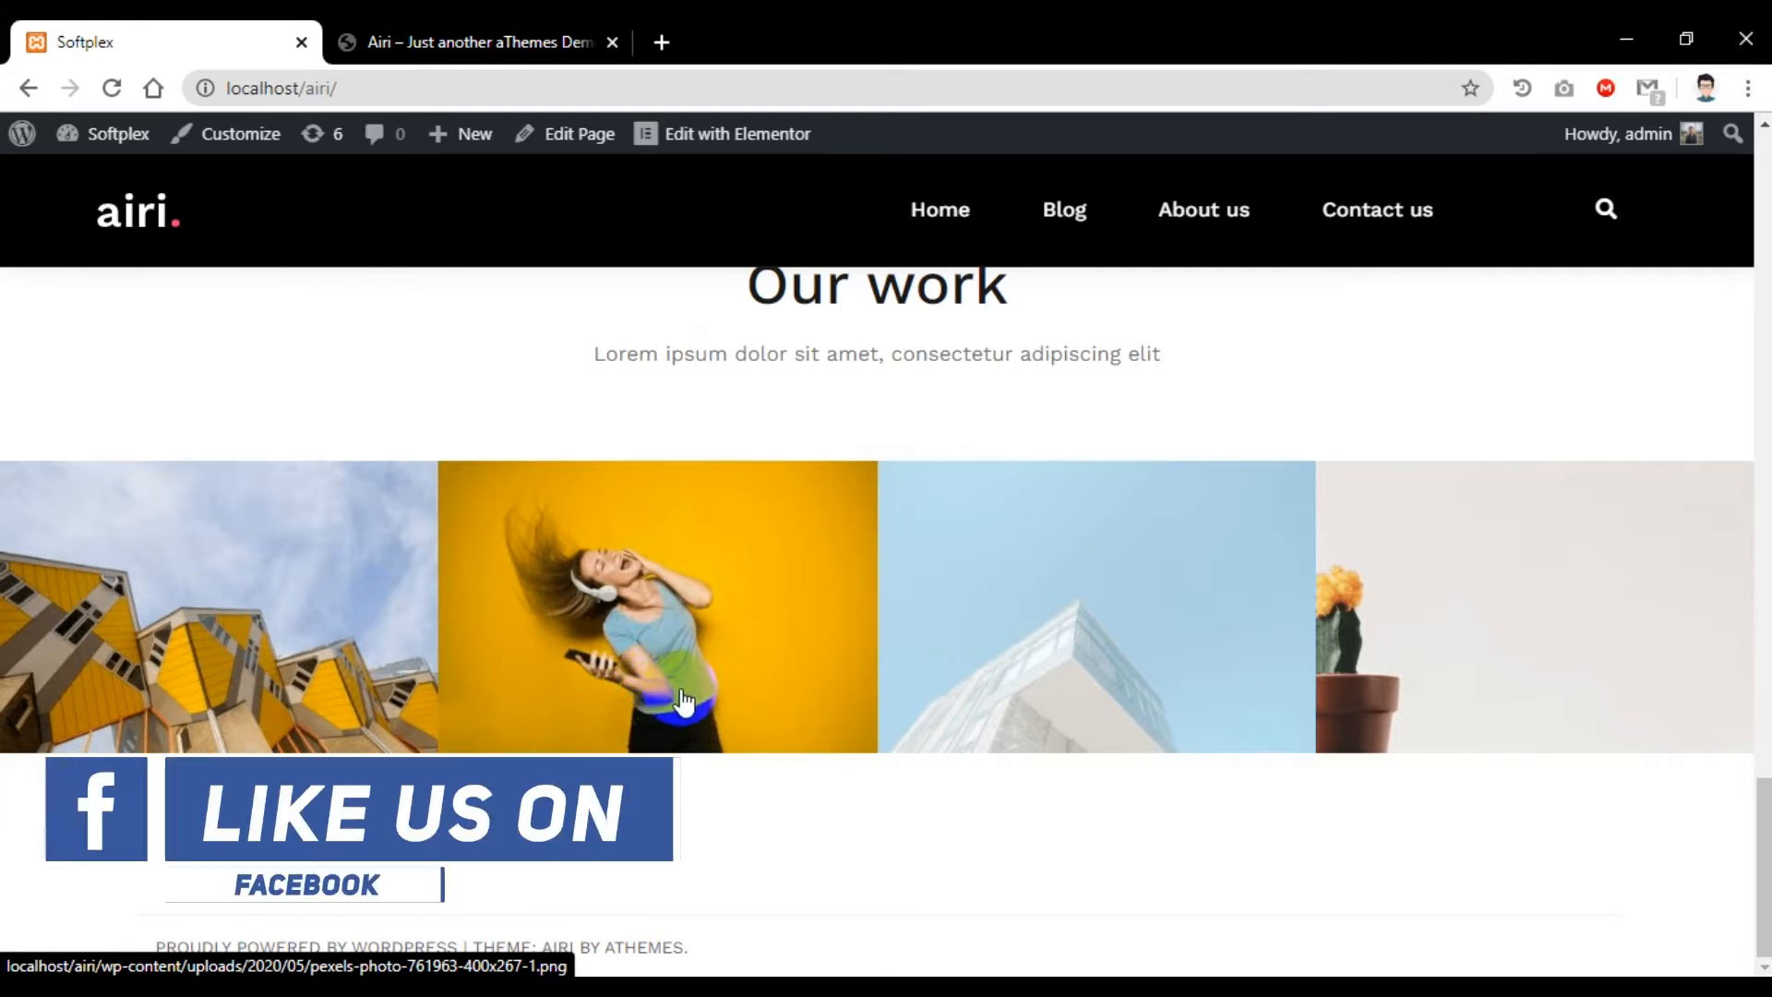
scroll(657, 688, "up", 1)
right_click(714, 140)
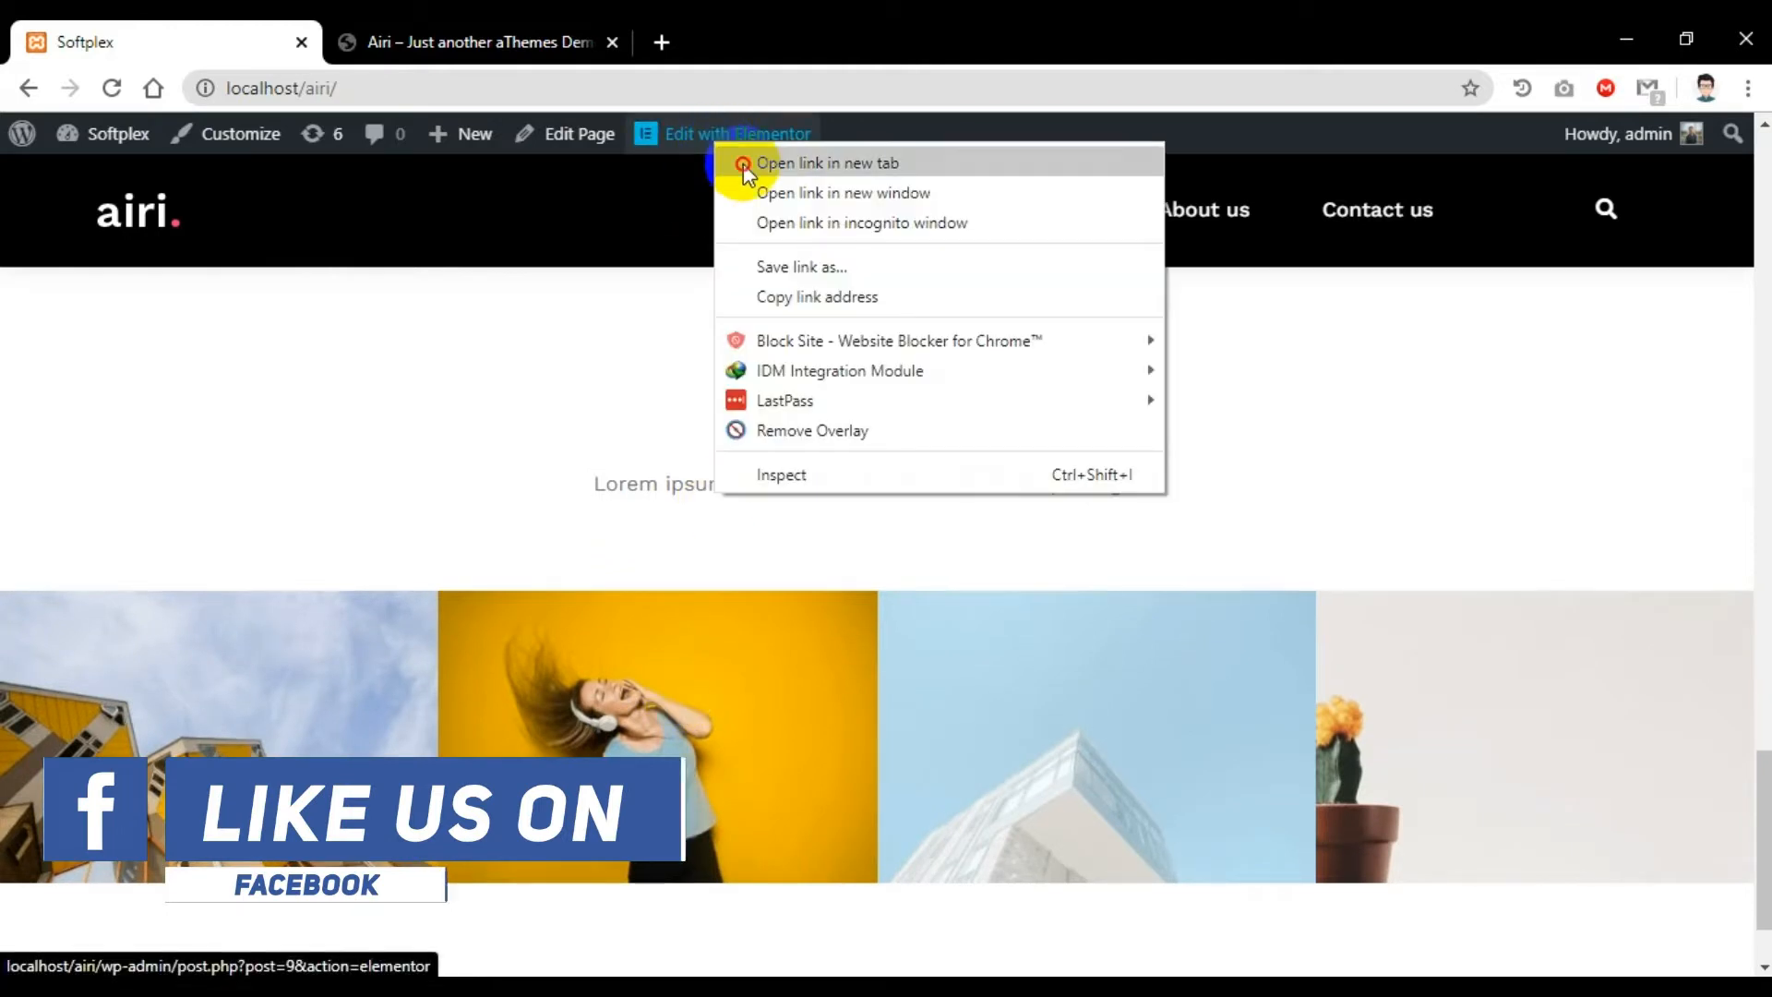
left_click(743, 159)
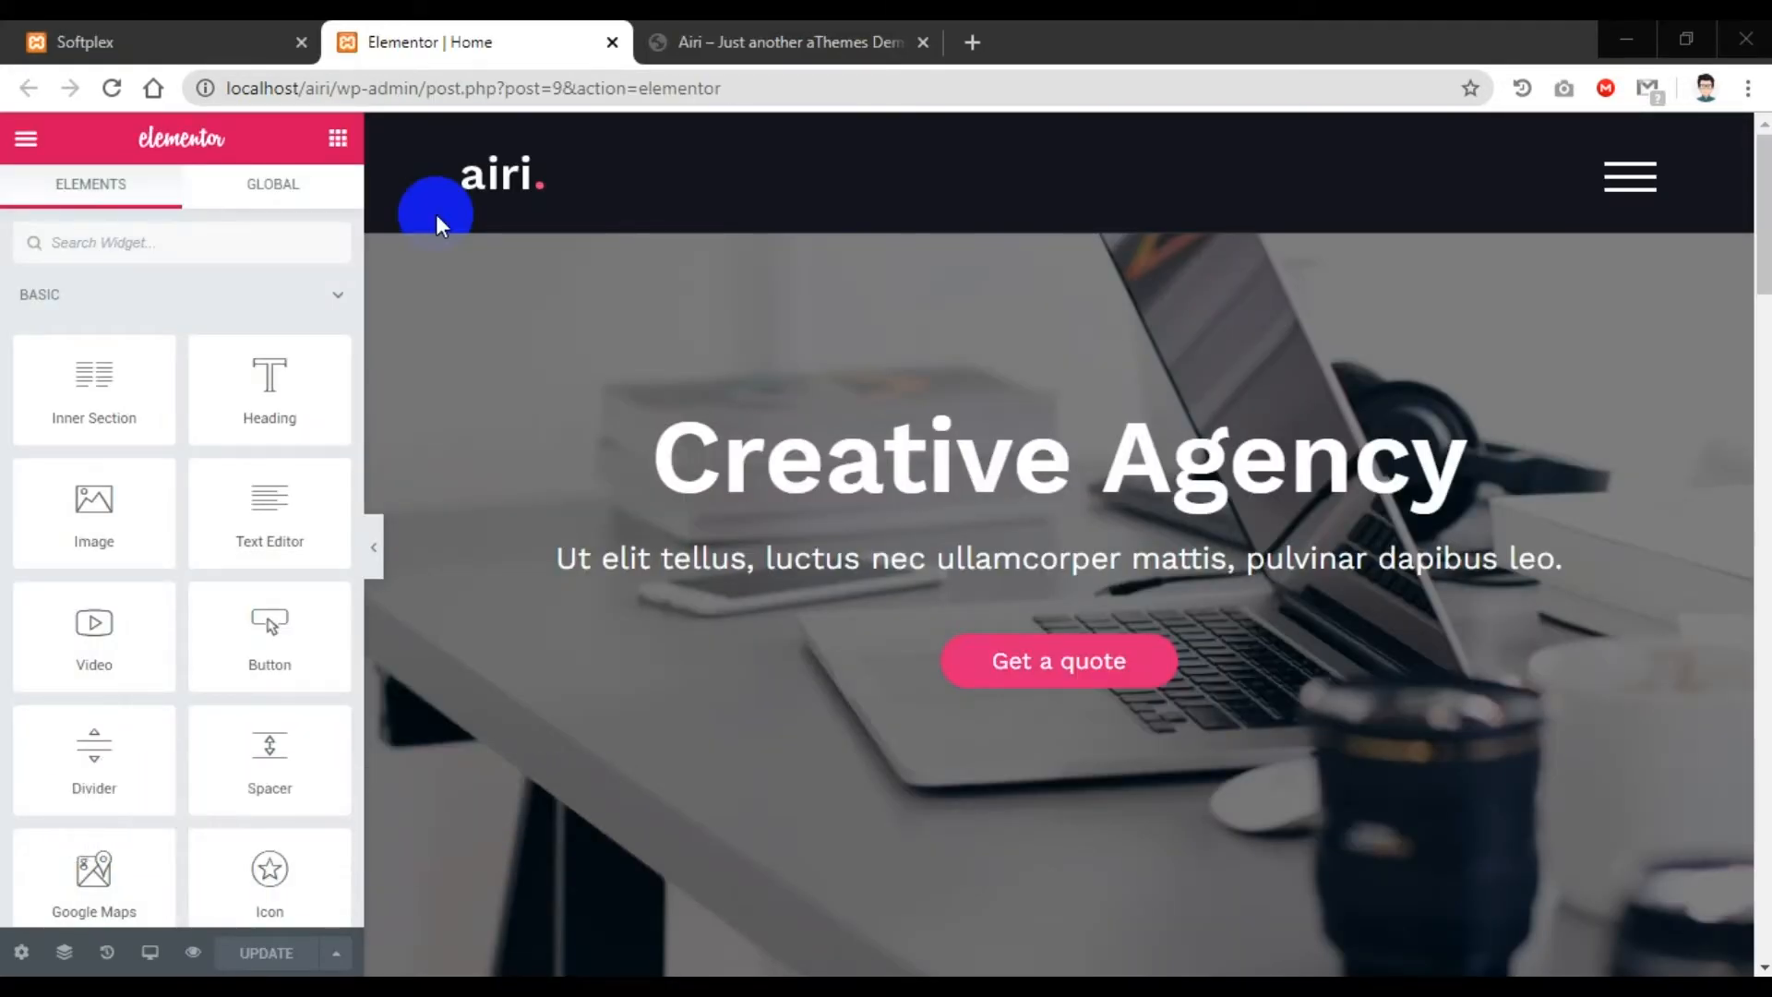
Step: Duplicate the Our work gallery section near the end of the page and open the copy's section settings
scroll(720, 416, "down", 10)
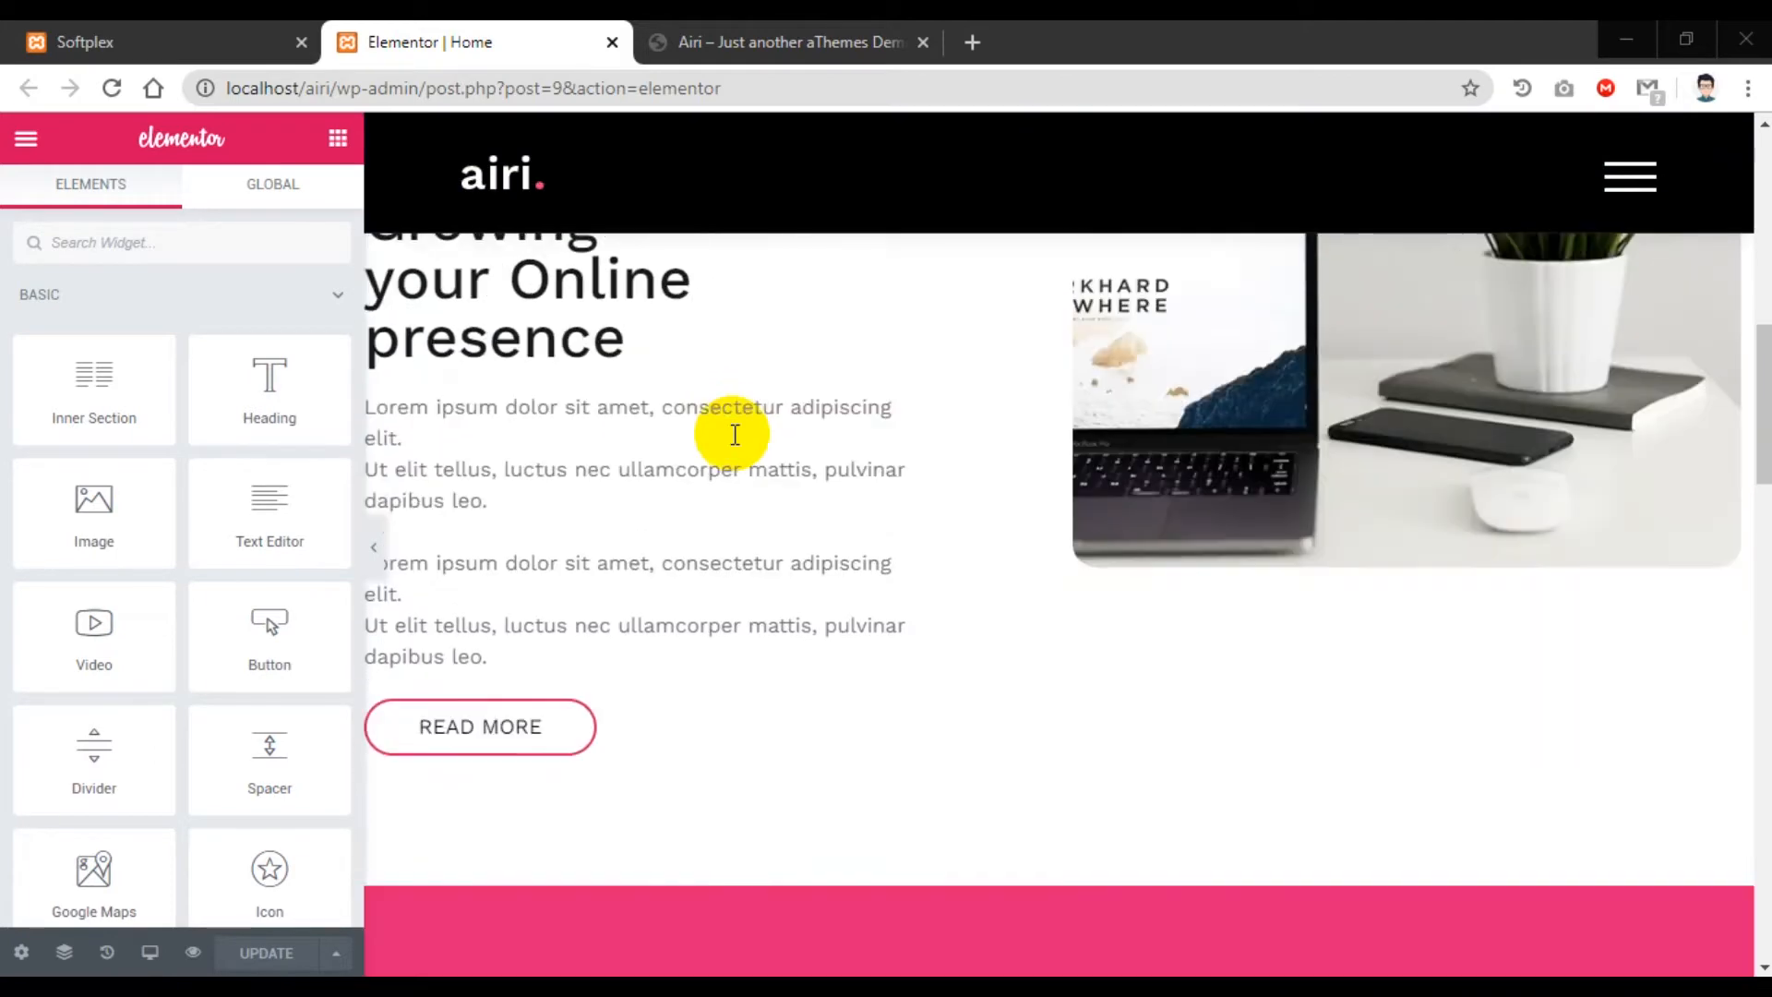
scroll(735, 435, "down", 15)
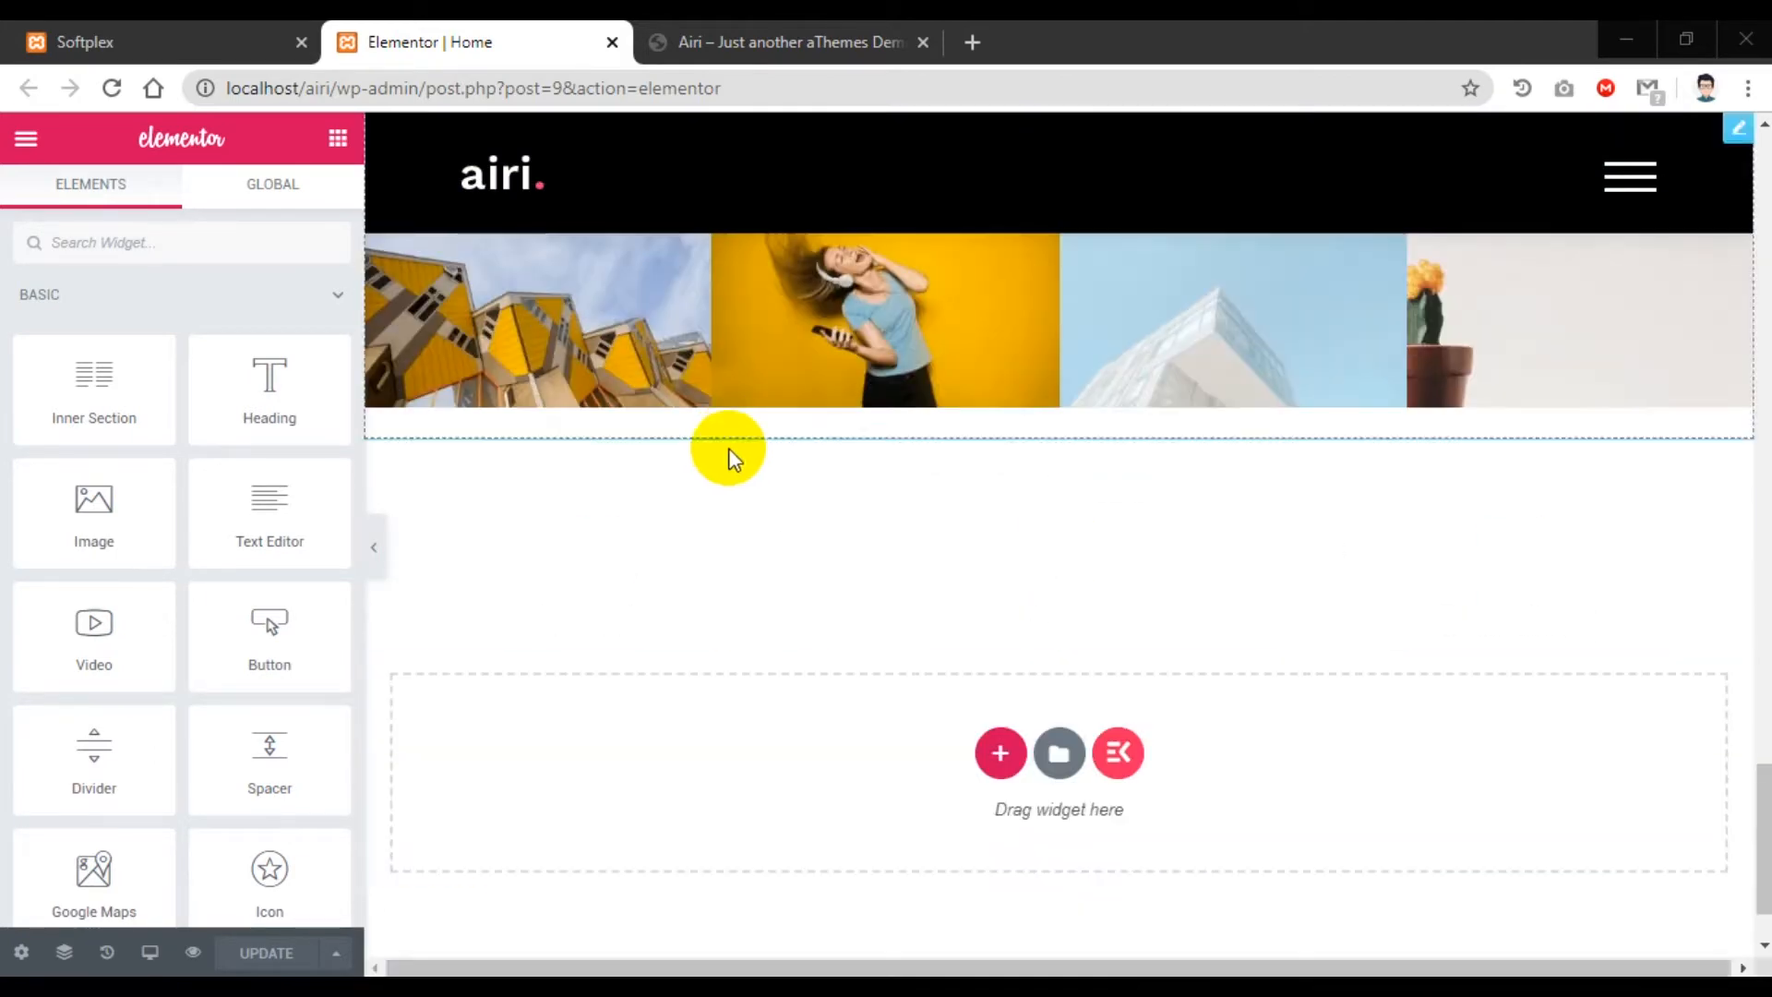
scroll(730, 457, "up", 3)
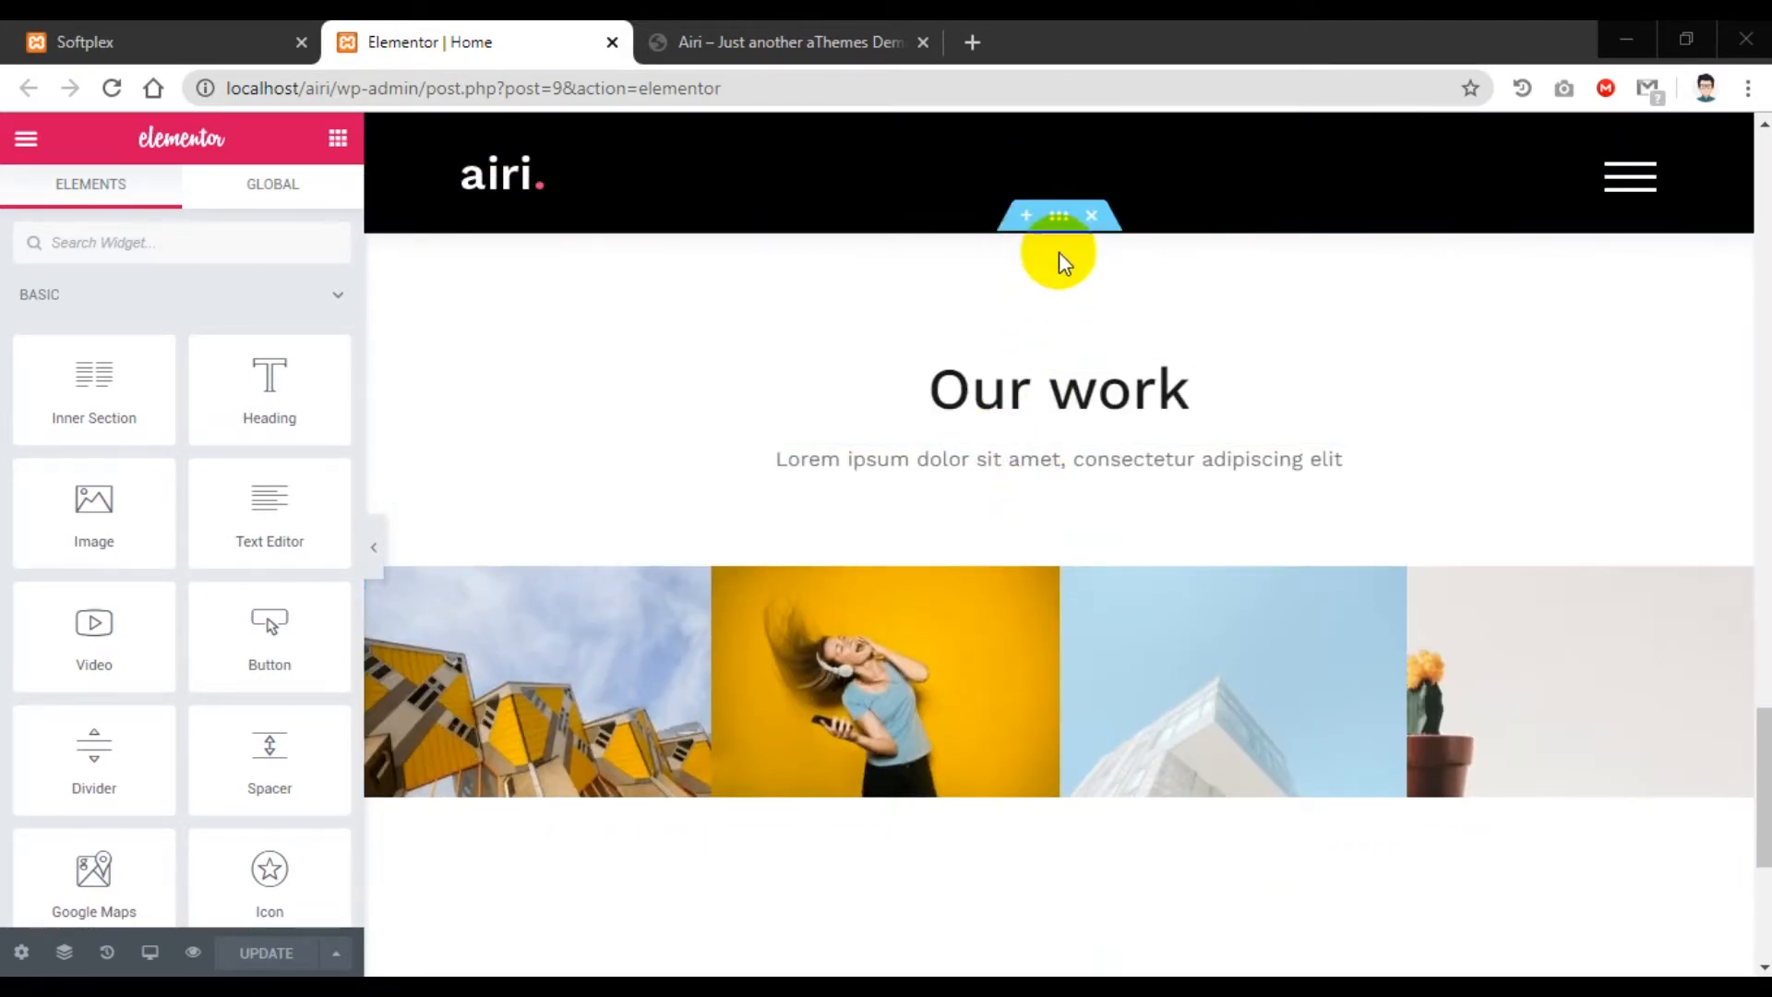
scroll(1045, 482, "up", 3)
mouse_move(1074, 529)
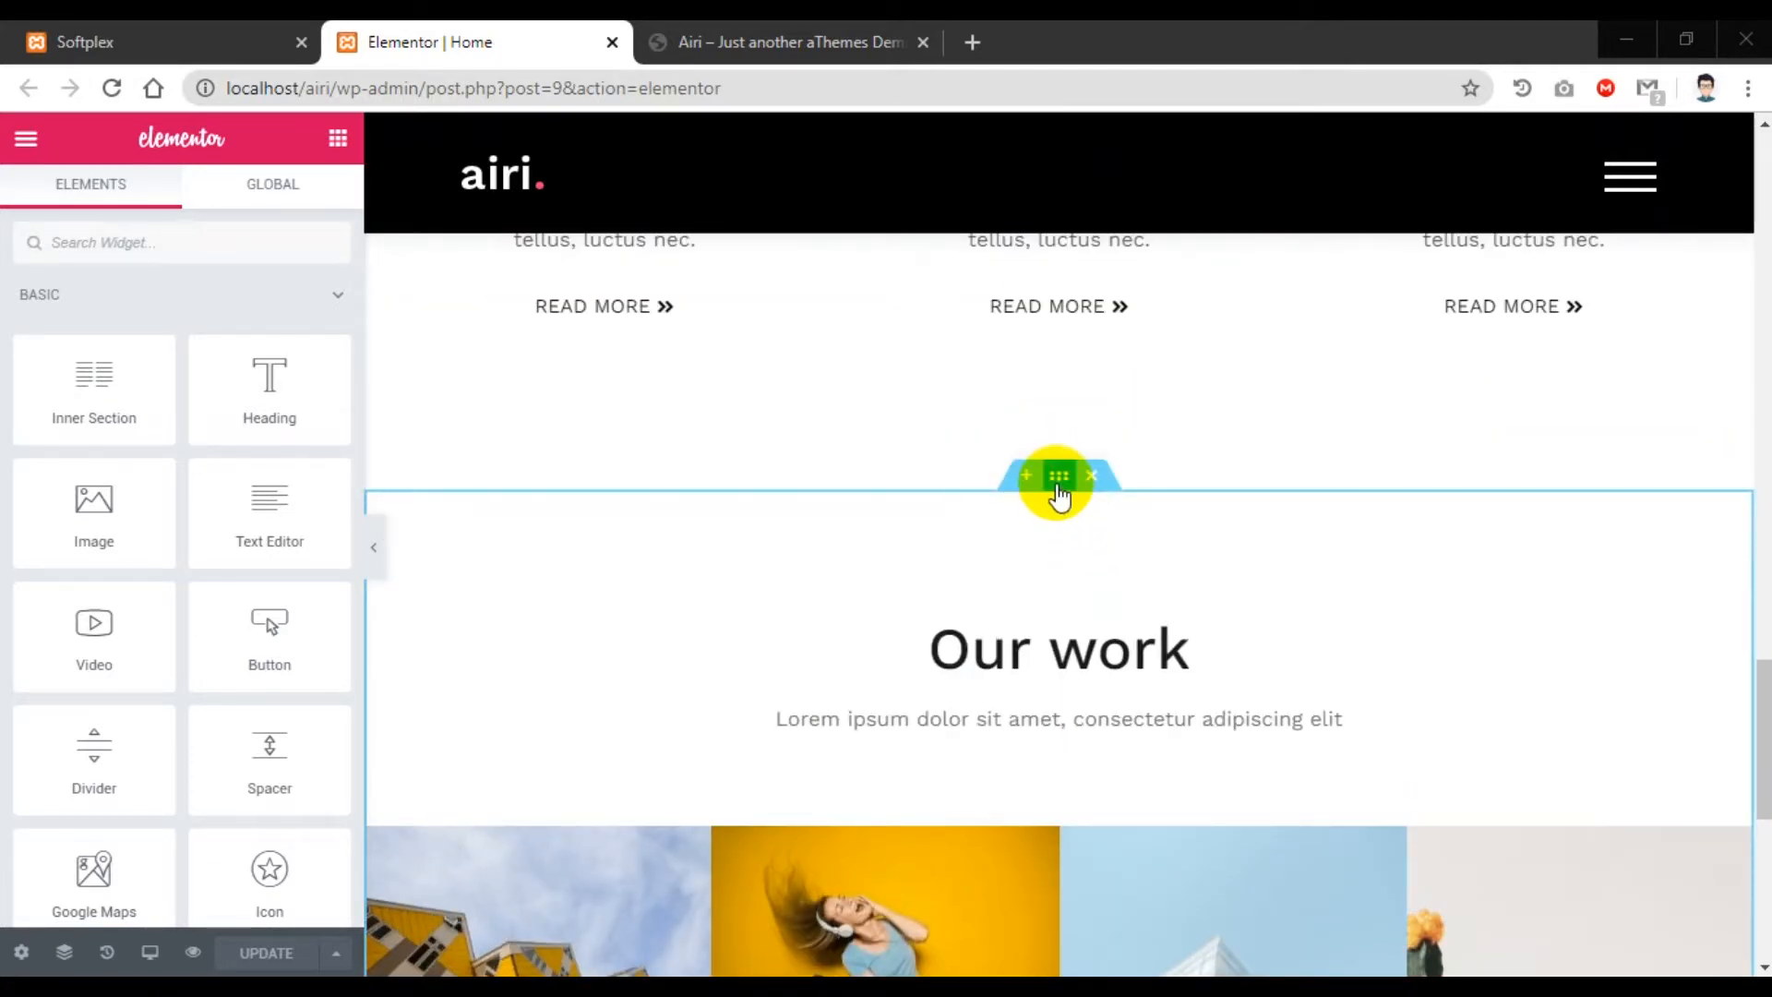
right_click(1058, 490)
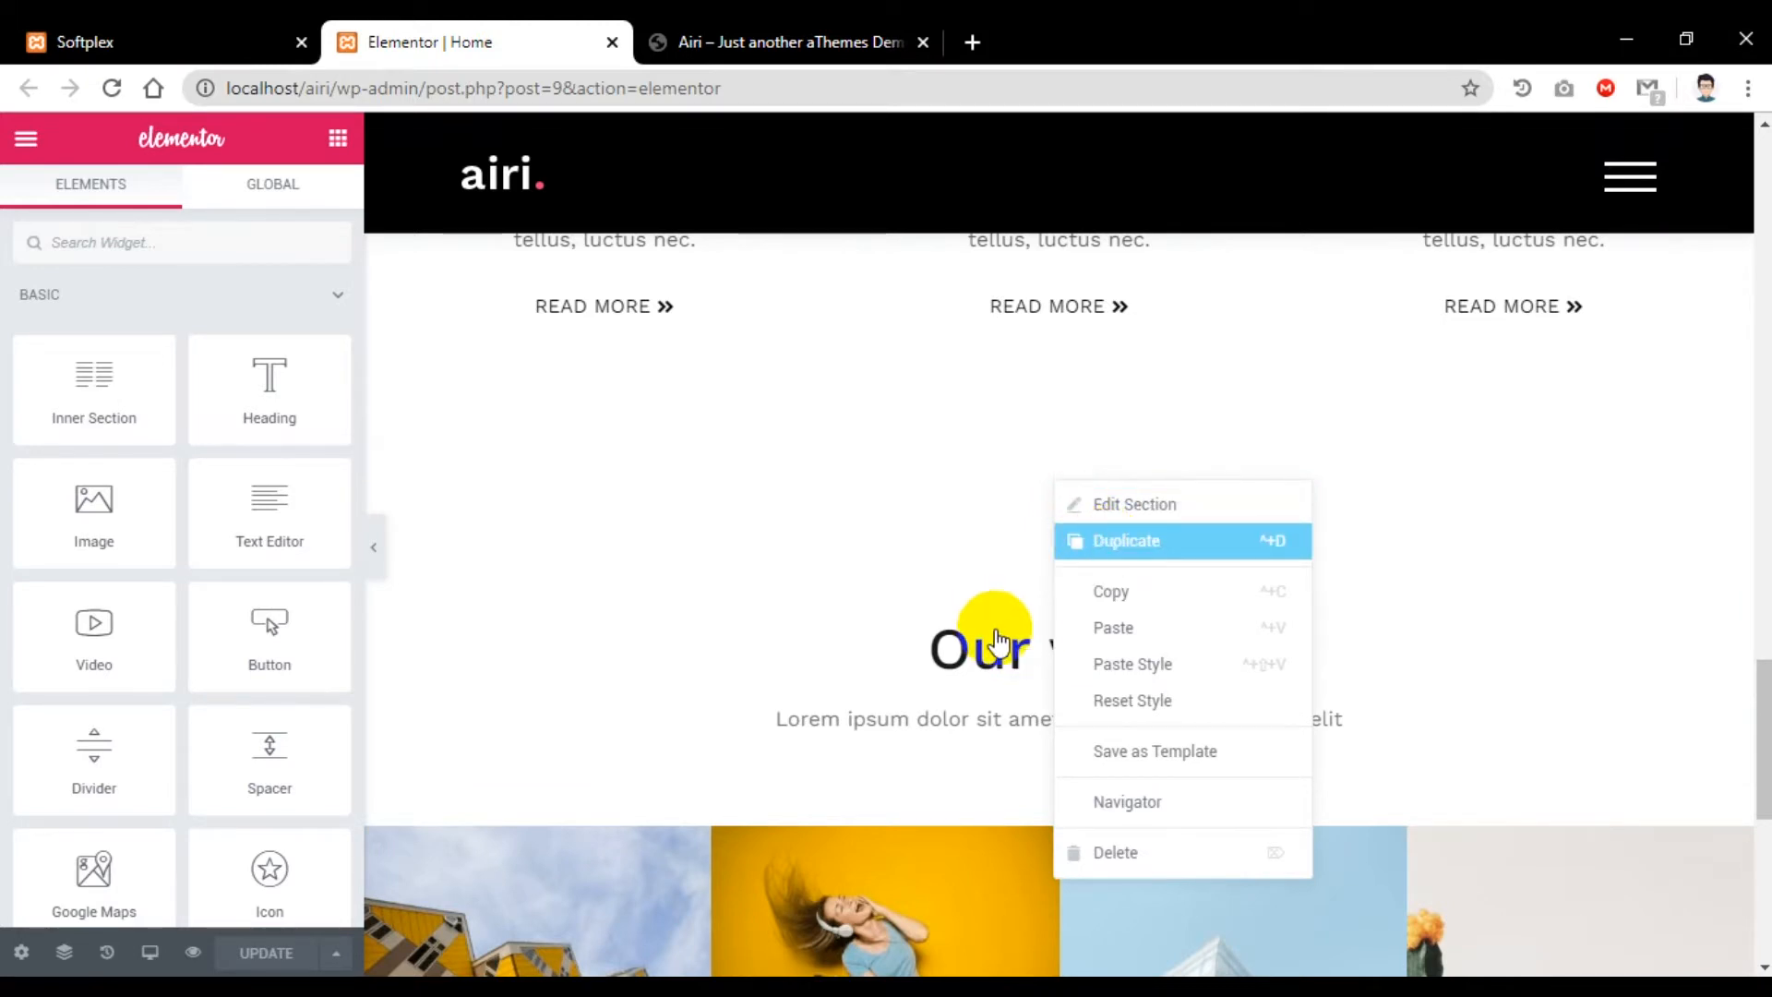
left_click(1140, 504)
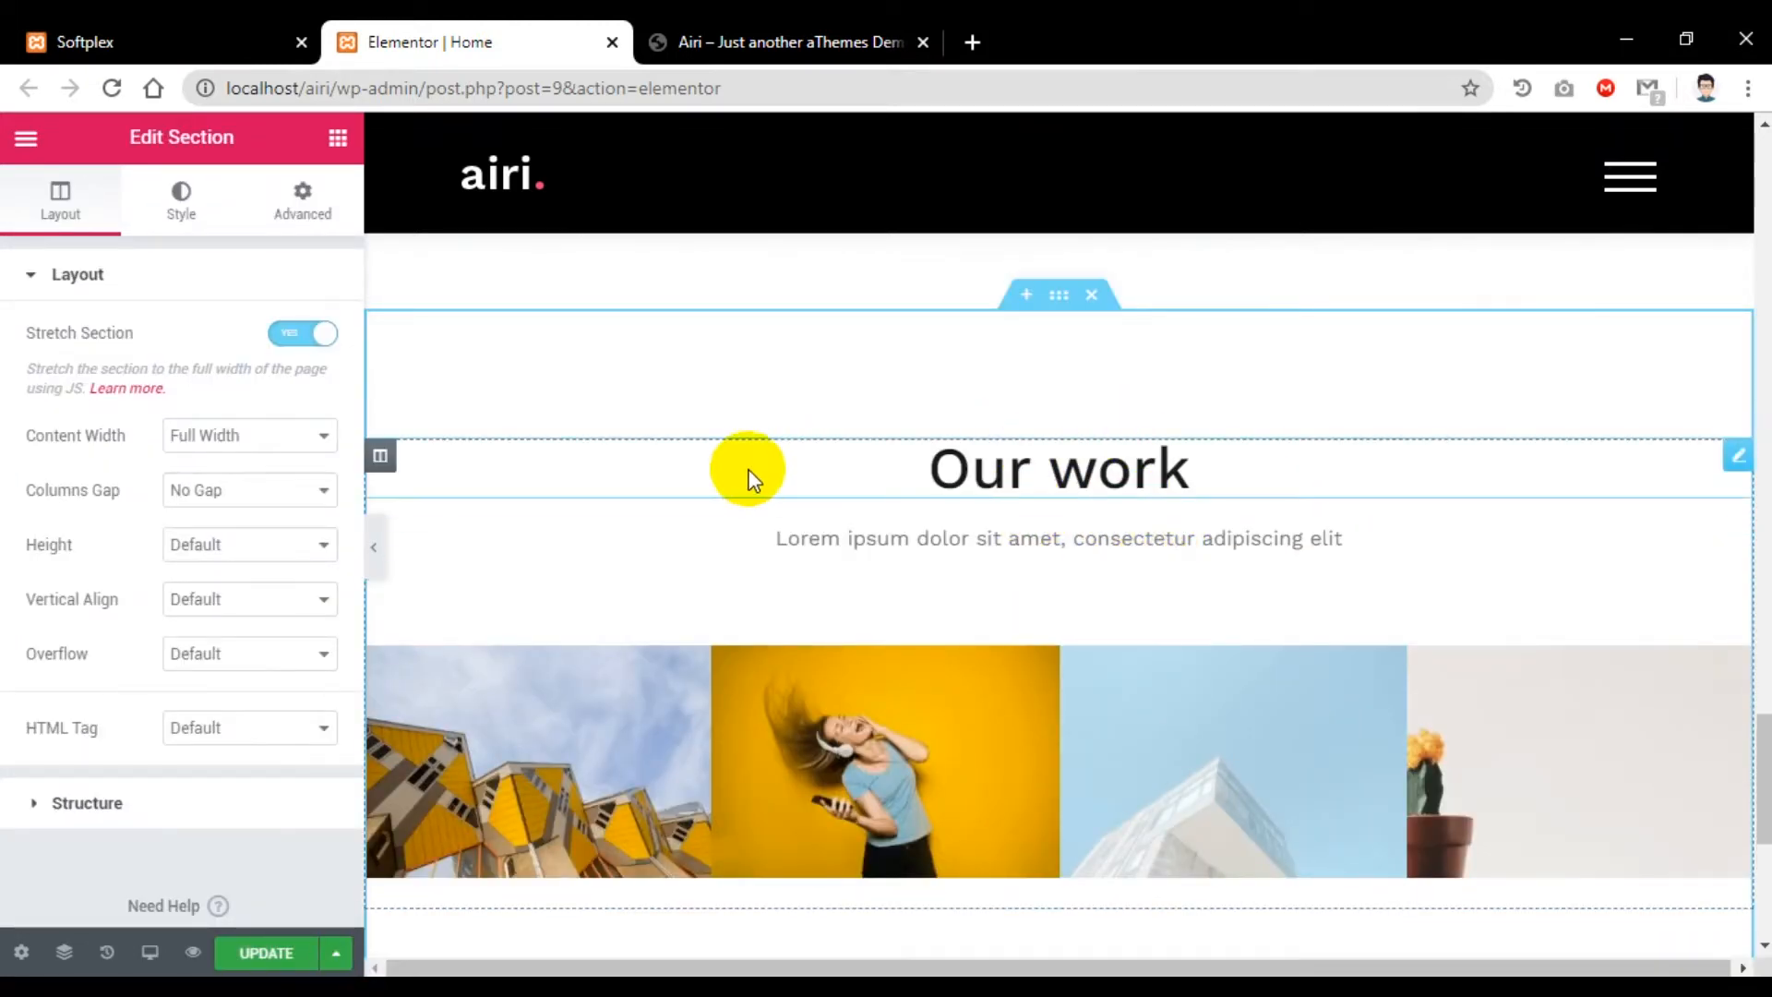
Step: Check the demo's Our work skills layout, then turn off Stretch Section and set the duplicated section's content width to Boxed
left_click(759, 42)
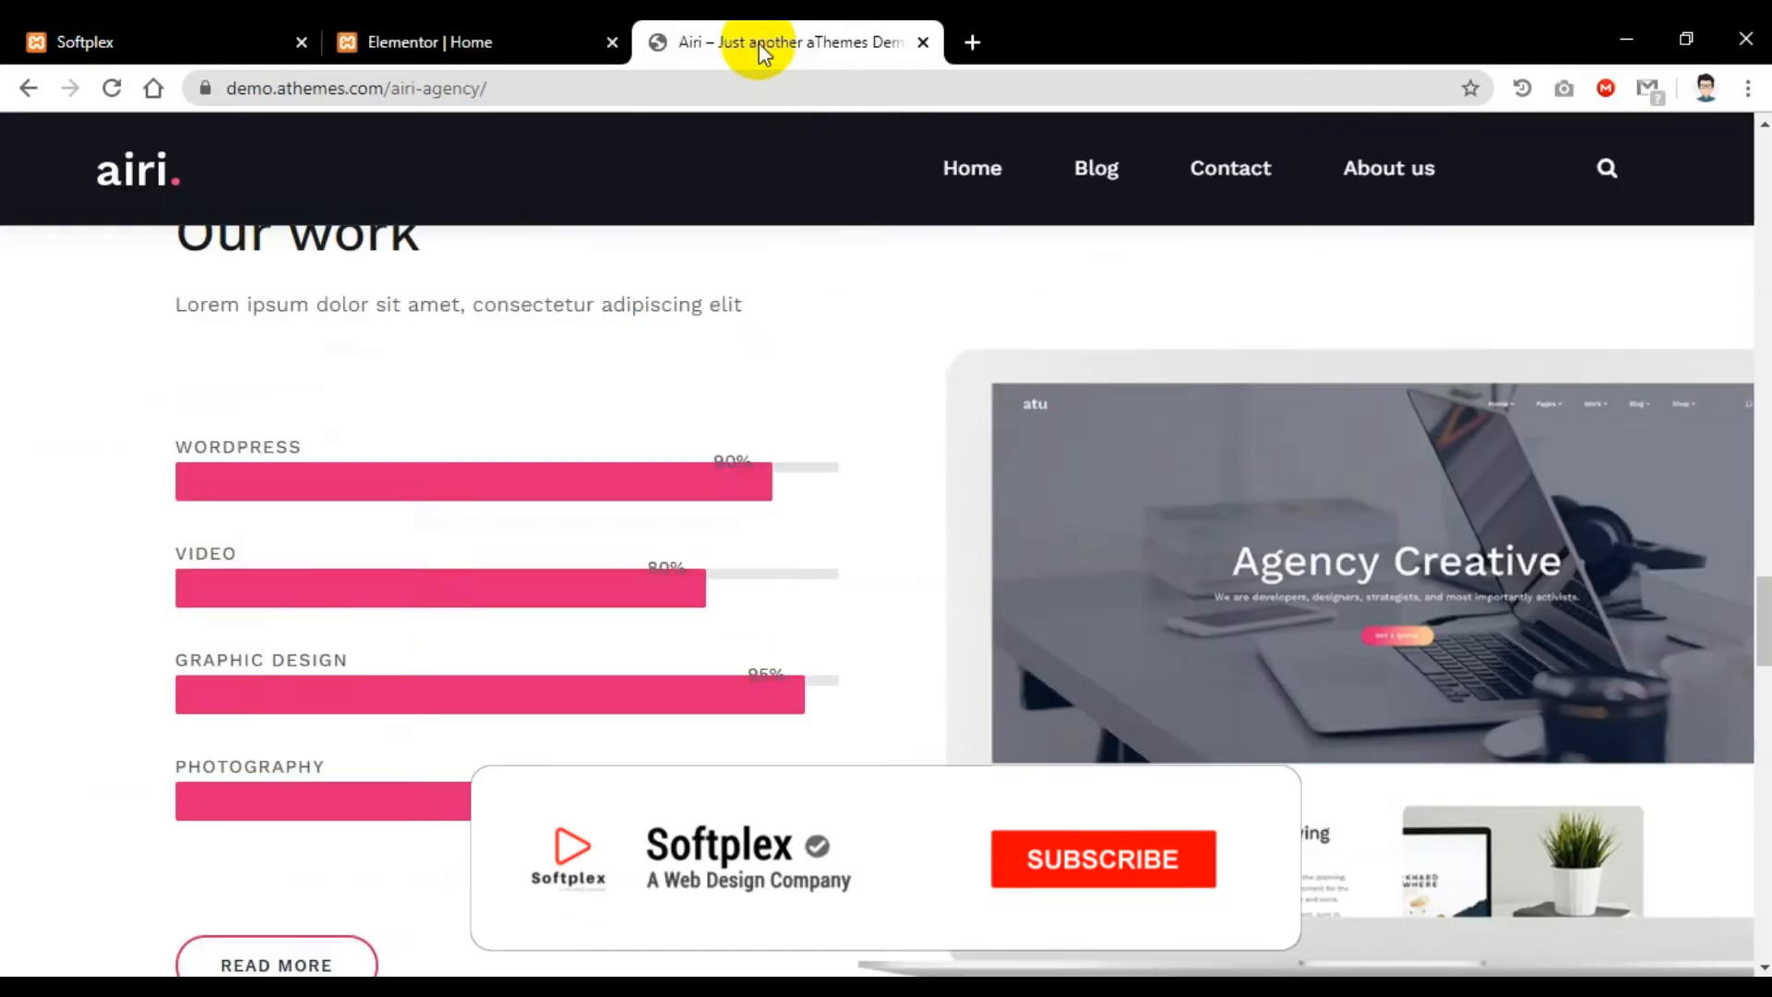
scroll(467, 621, "up", 2)
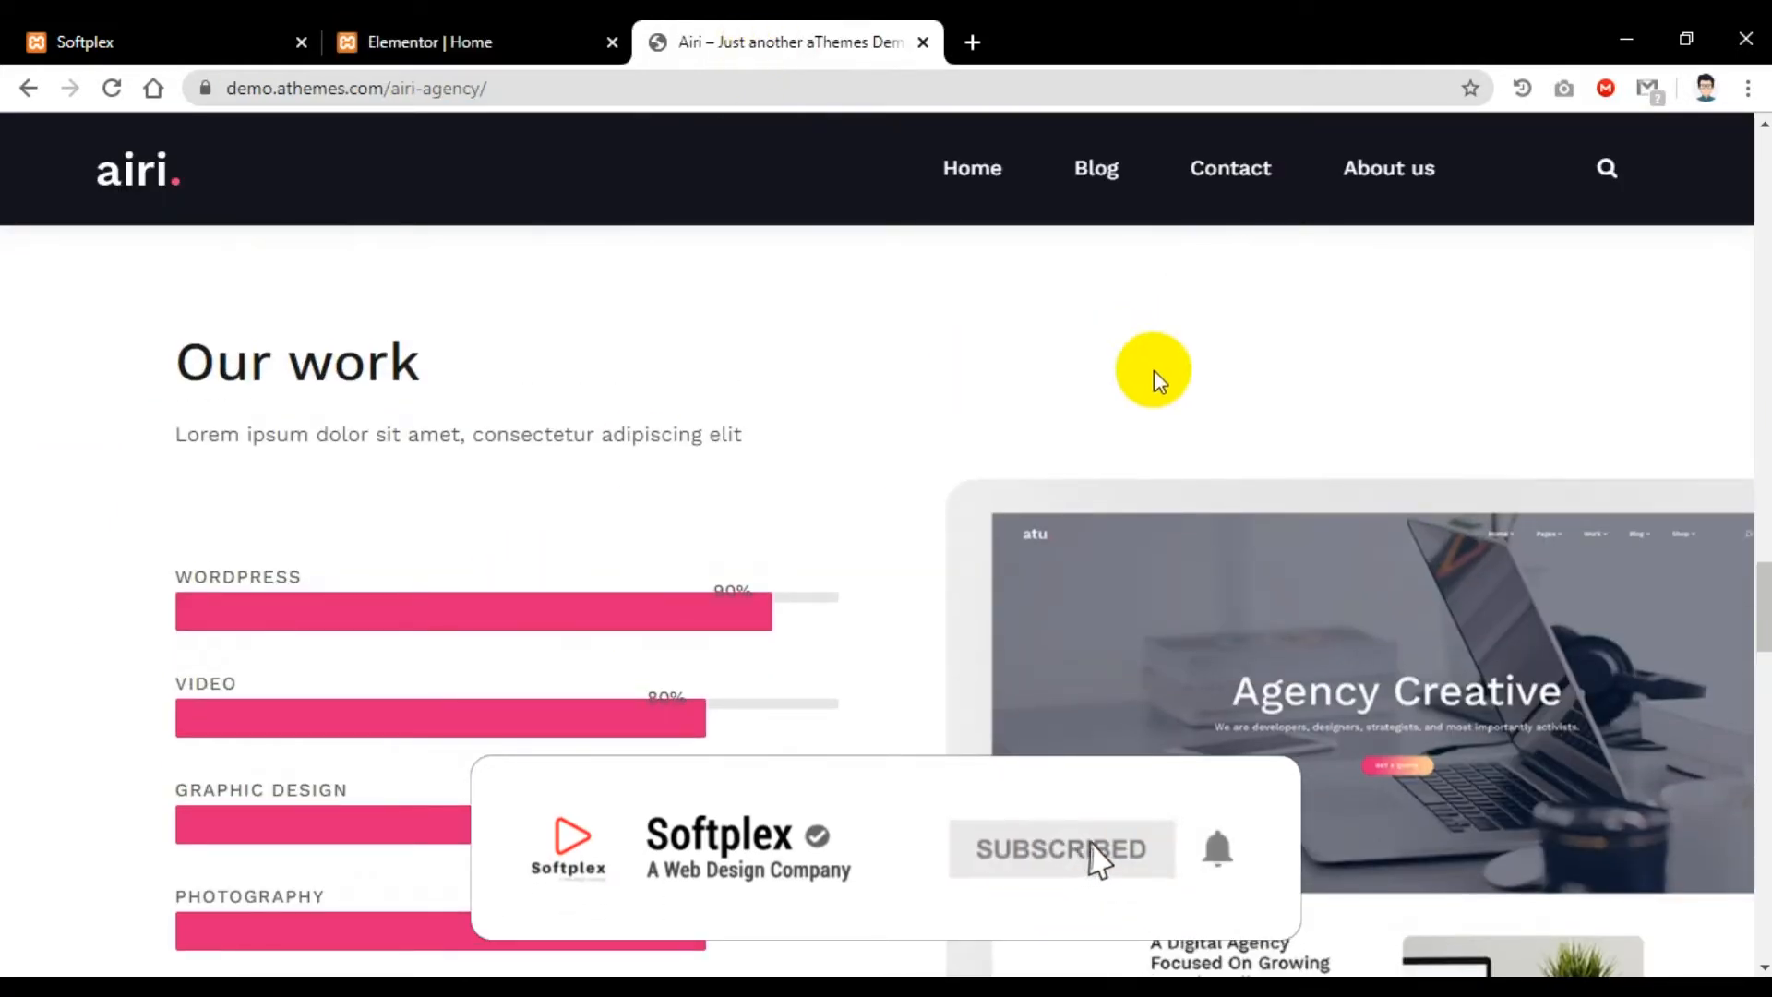
left_click_drag(179, 366, 482, 379)
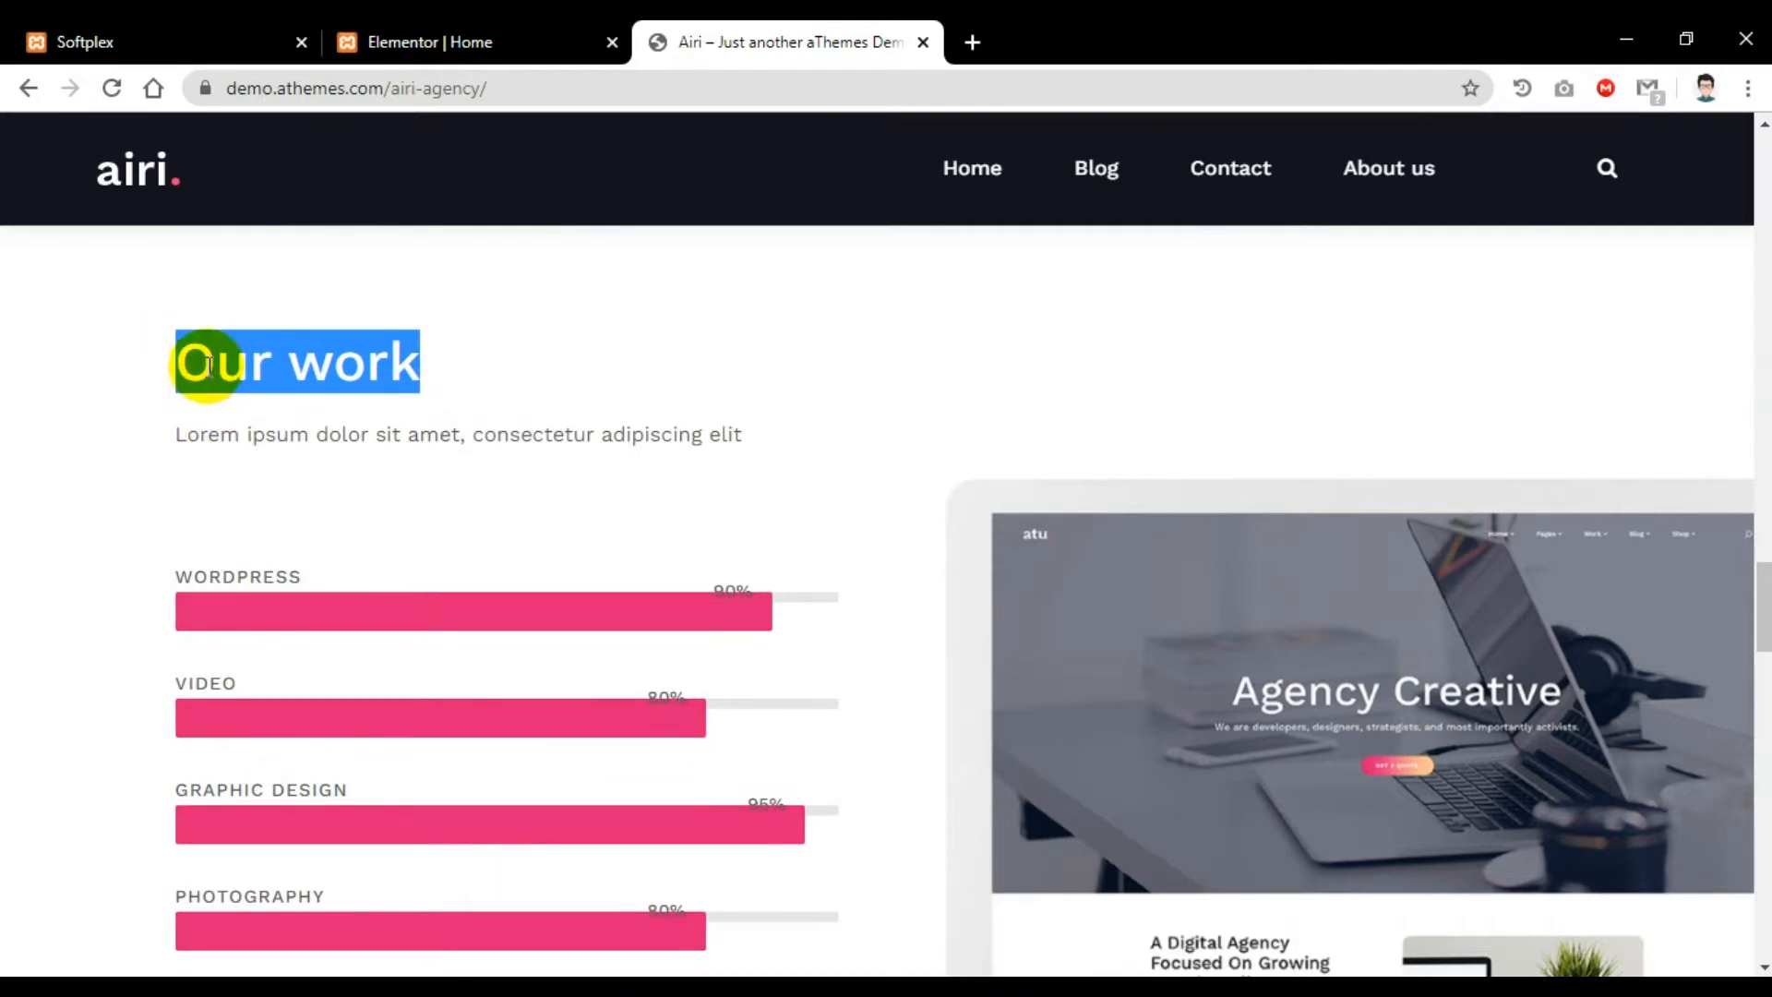
left_click(400, 44)
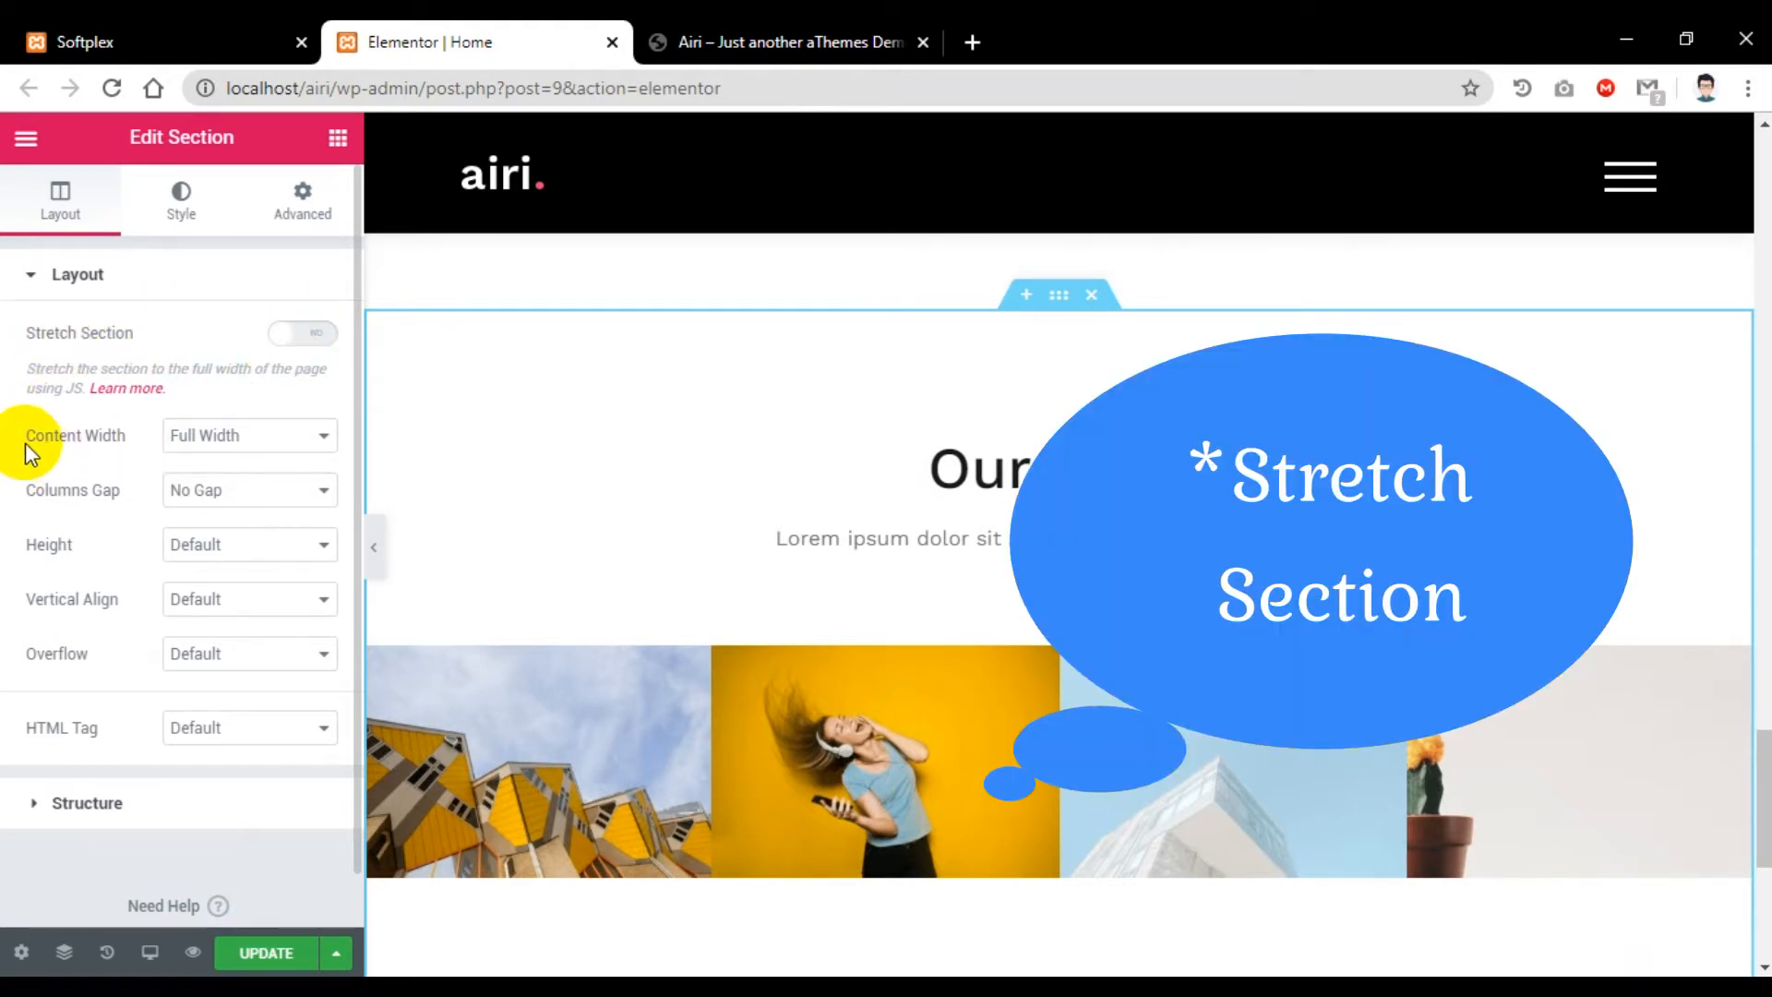
left_click(204, 441)
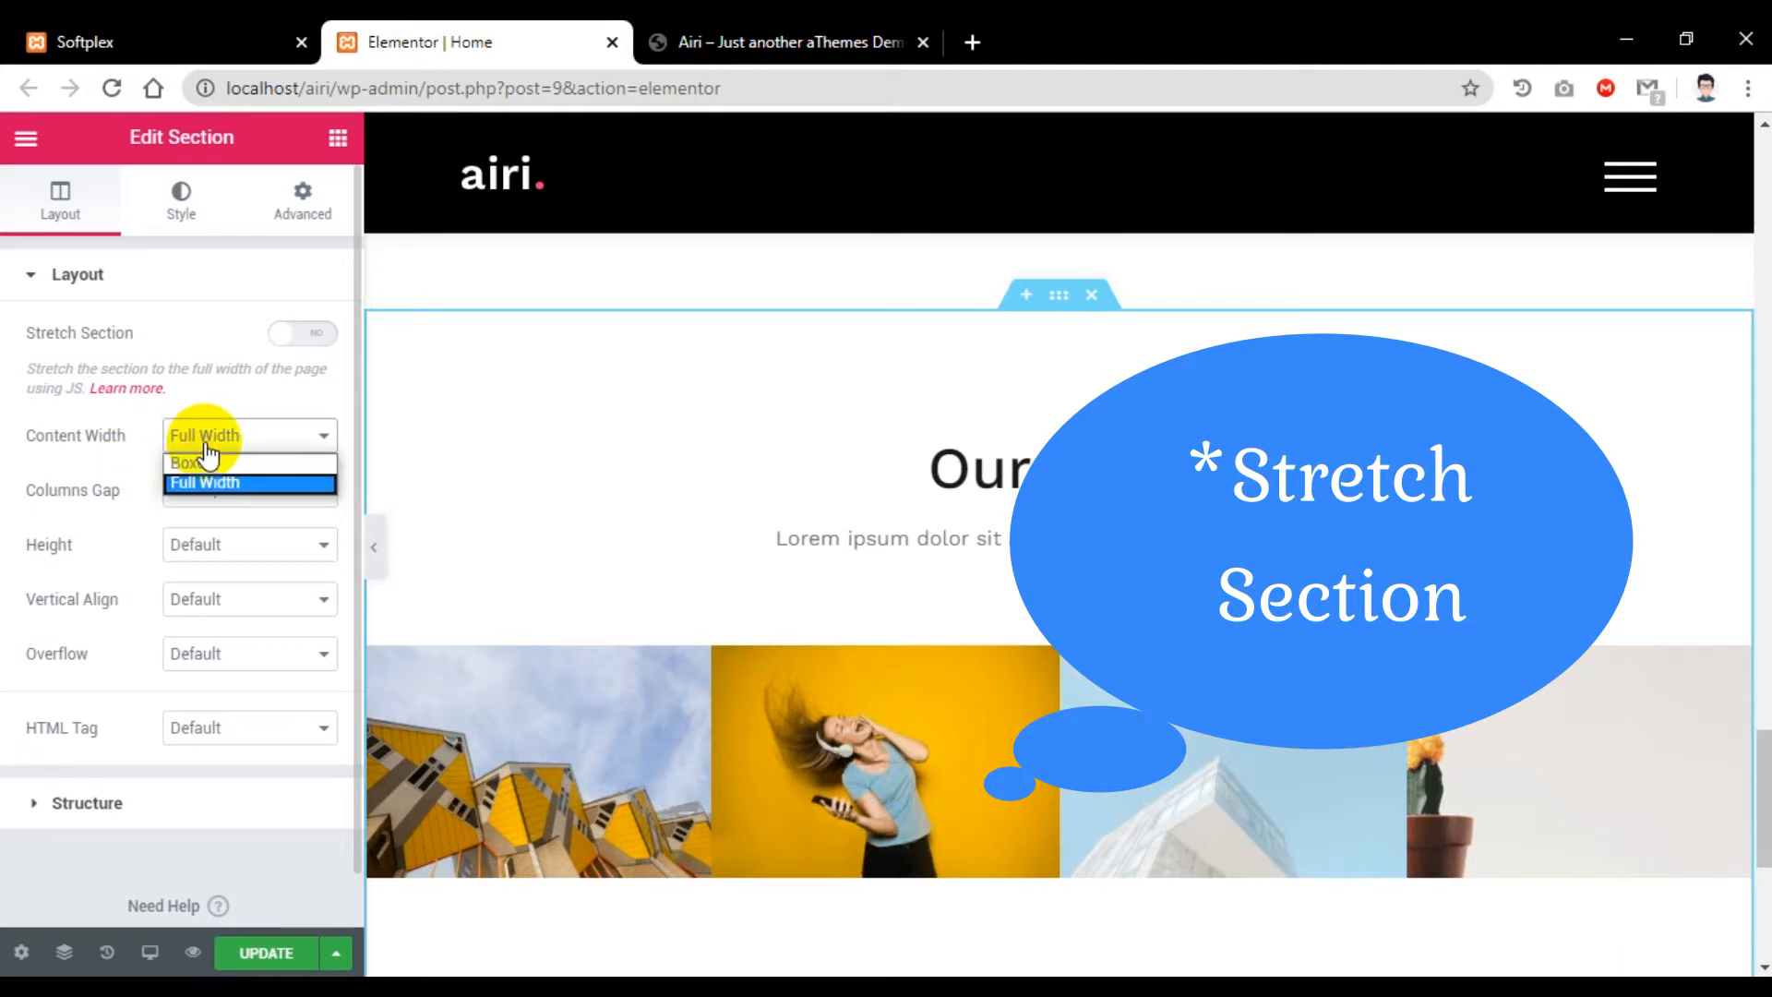
left_click(202, 467)
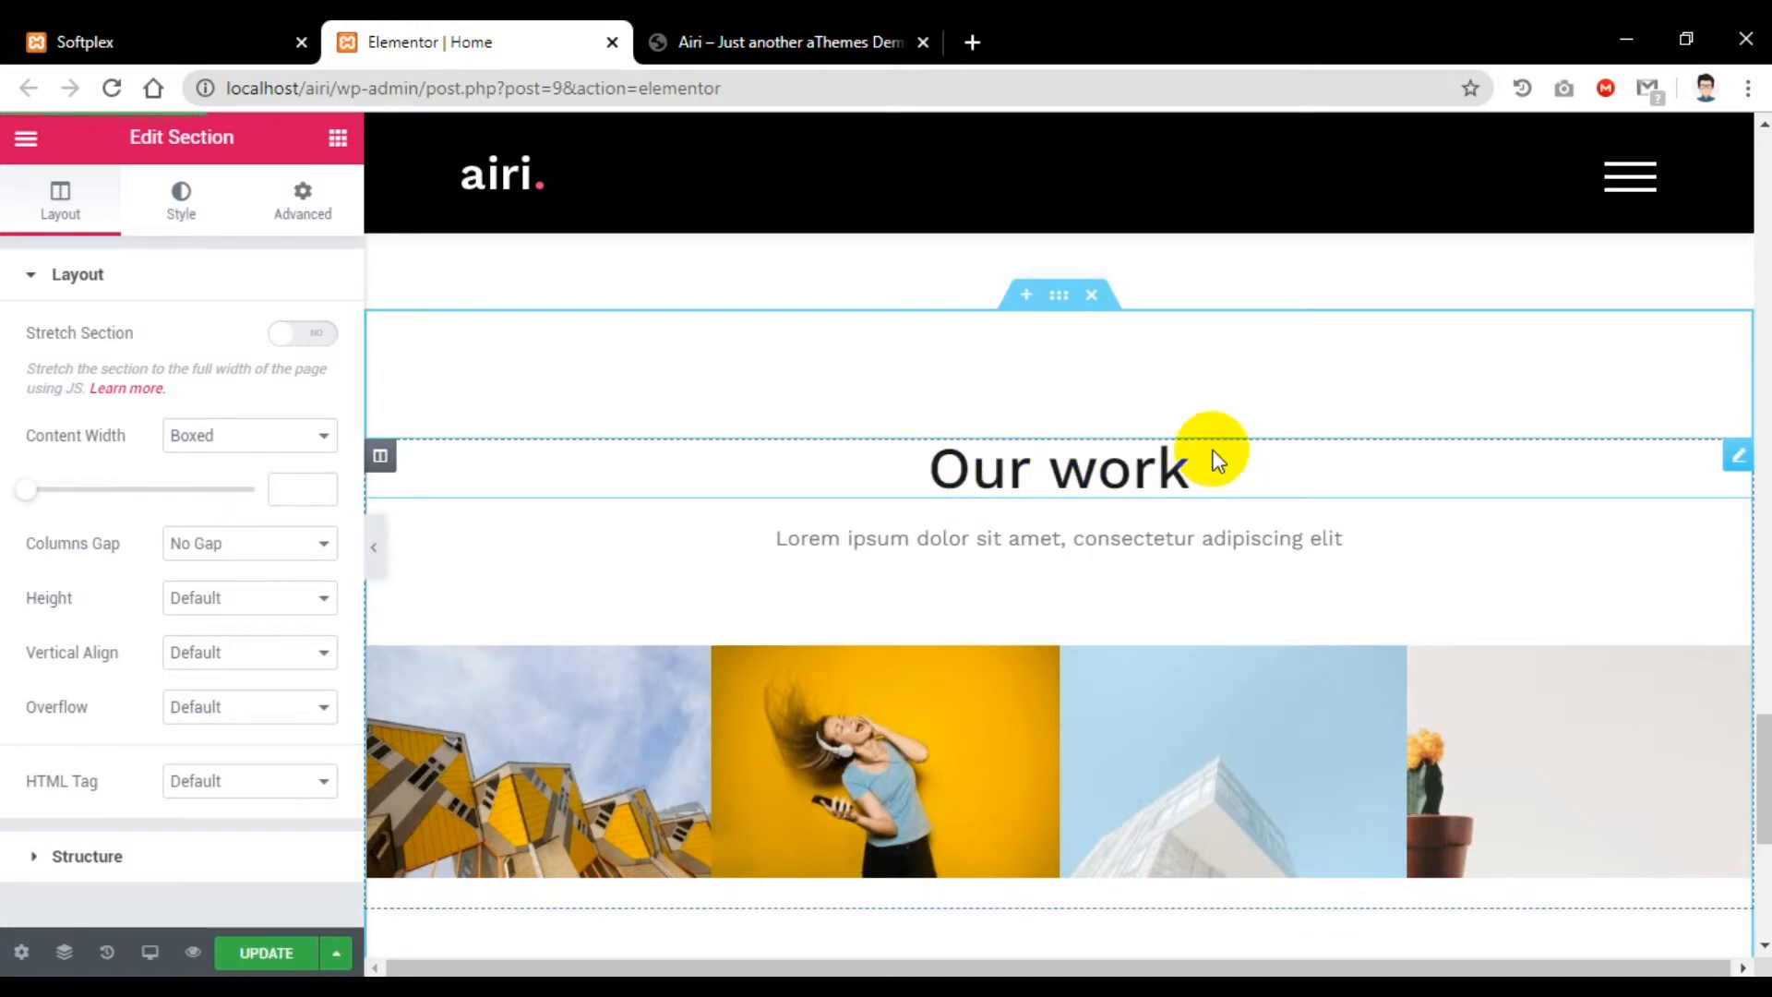
Step: Left-align the duplicated section's Our work heading and the Lorem ipsum text below it
left_click(1739, 459)
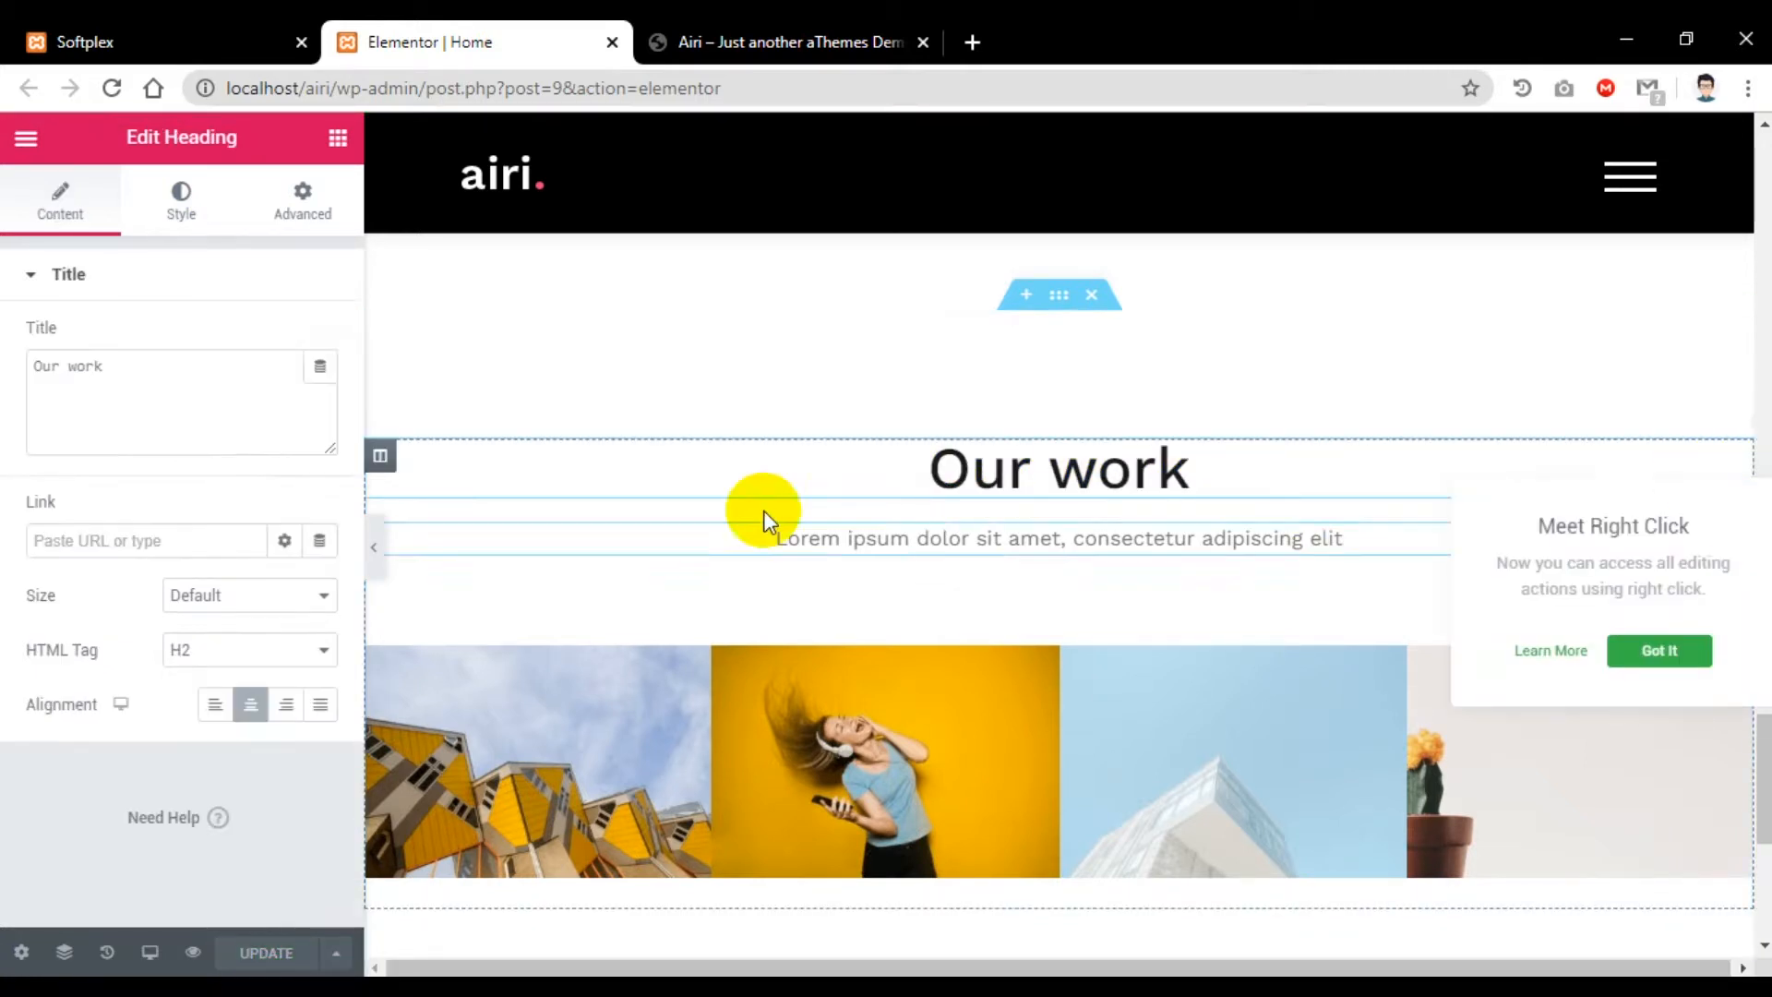
left_click(216, 706)
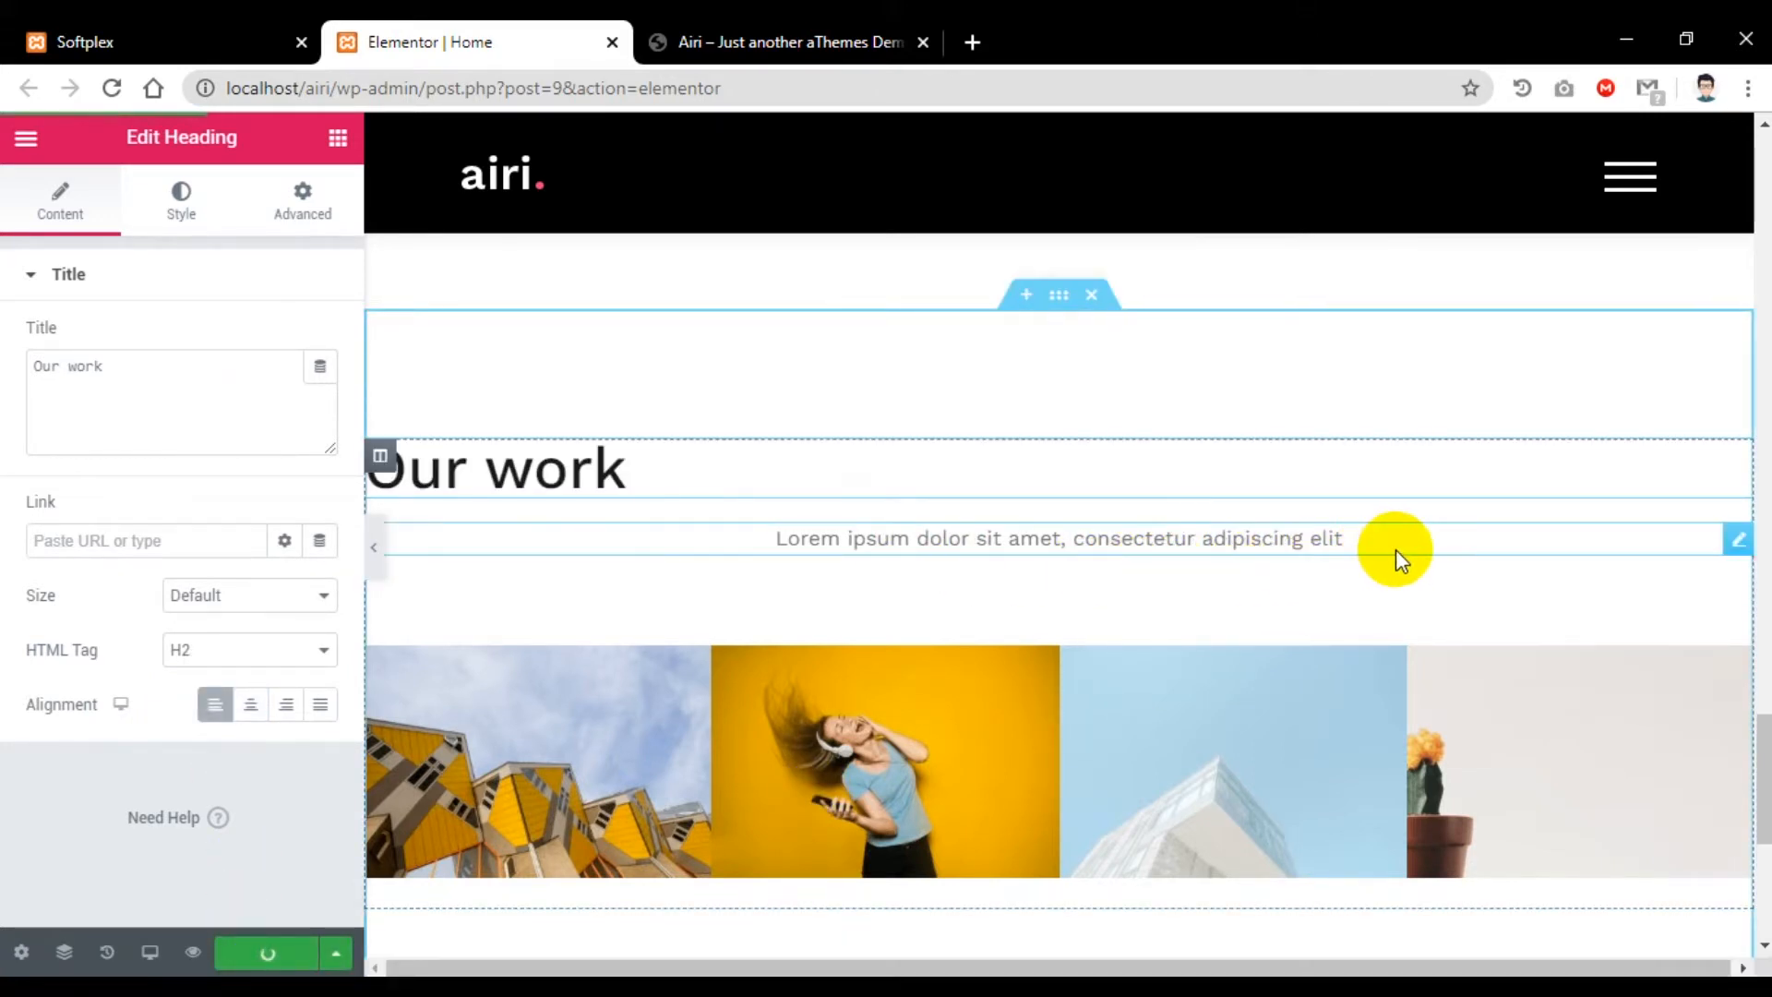
left_click(1741, 542)
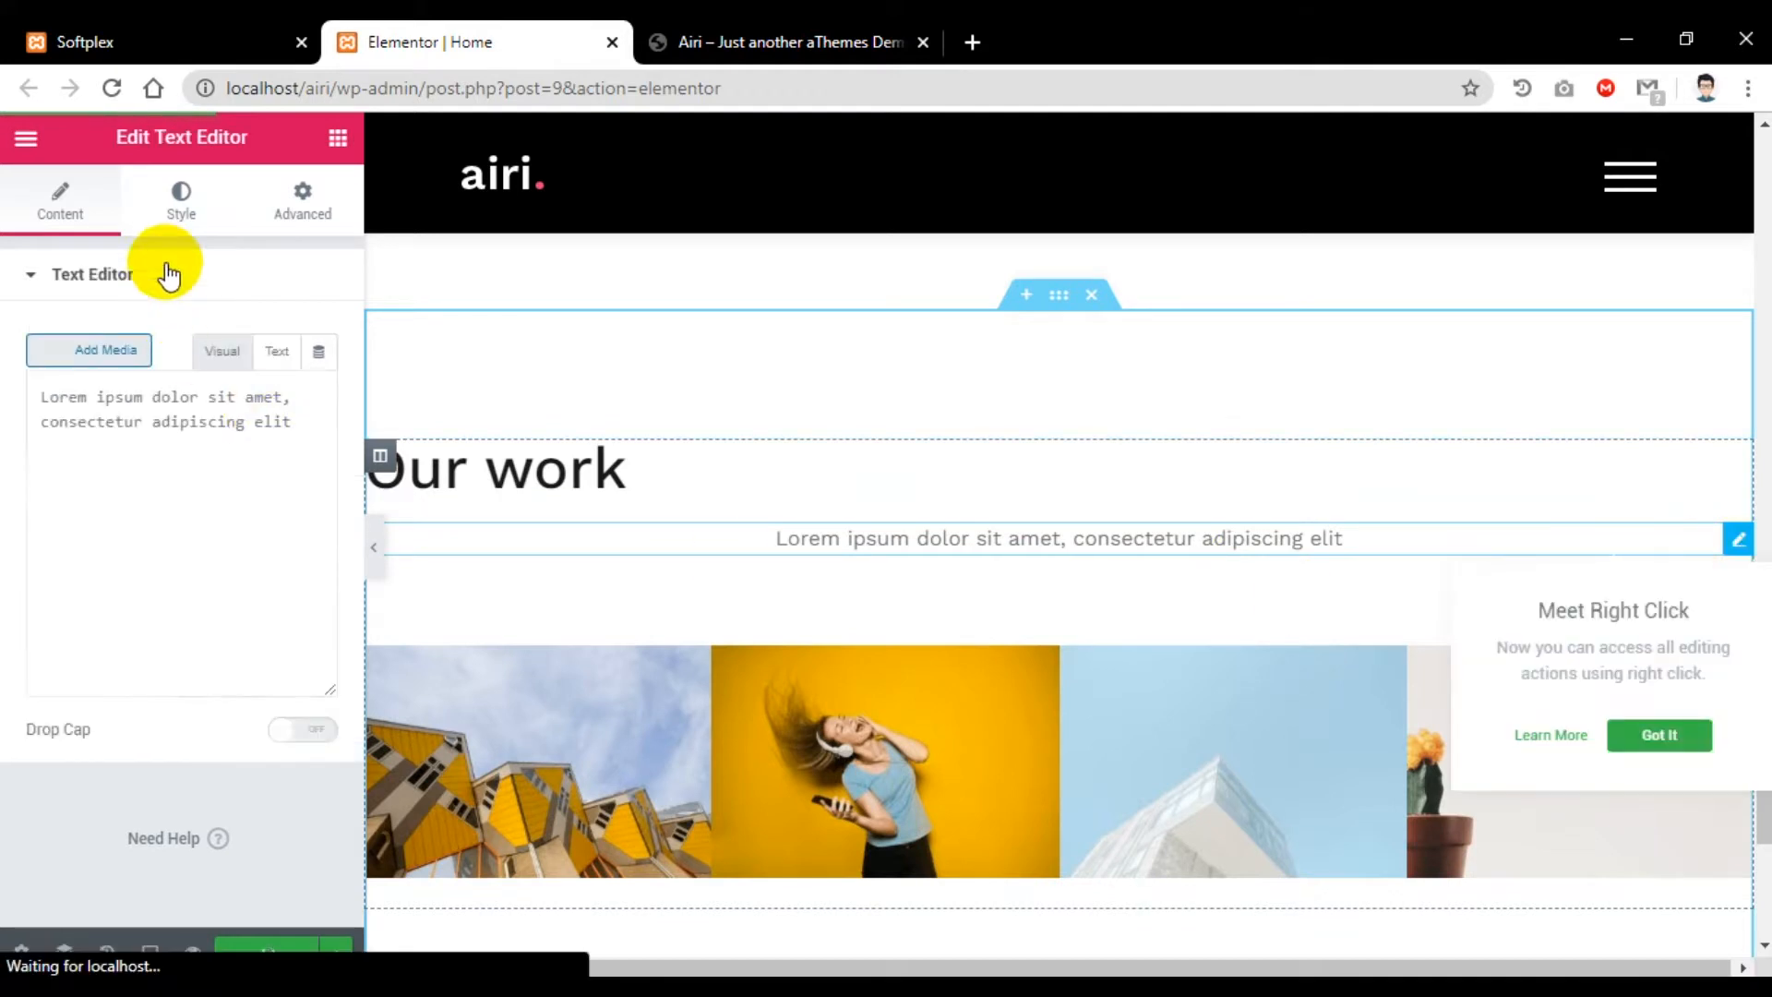
left_click(181, 198)
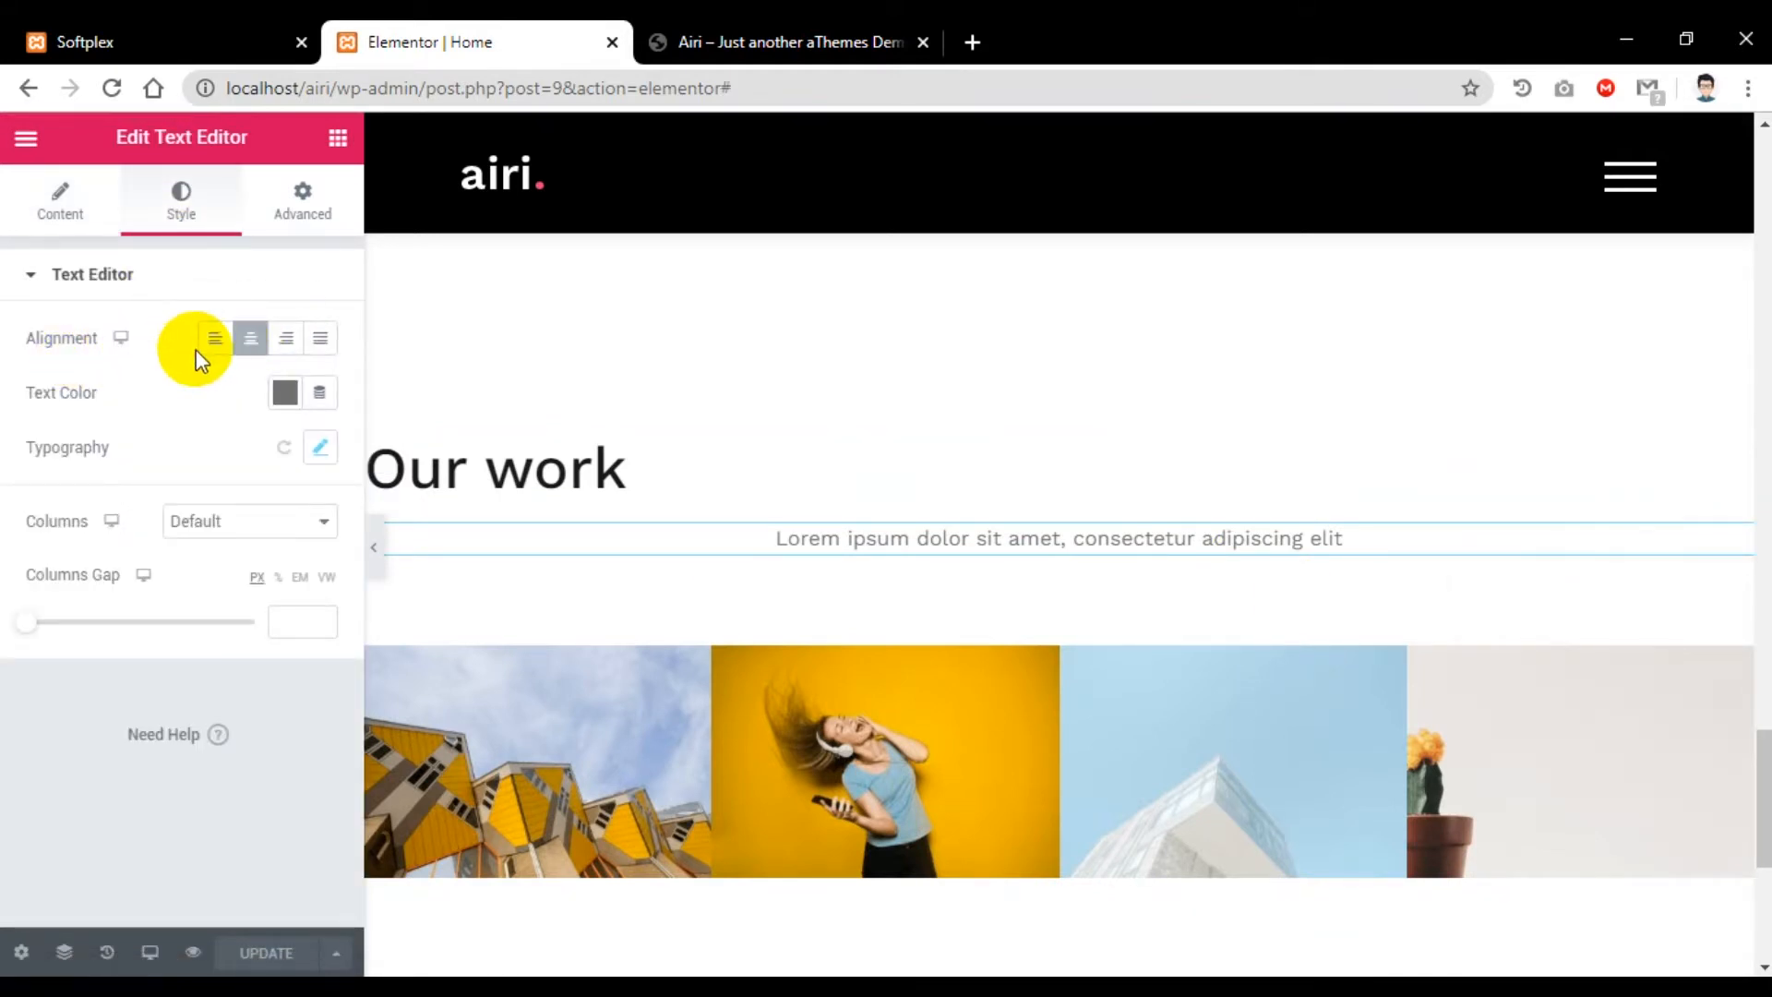
left_click(209, 351)
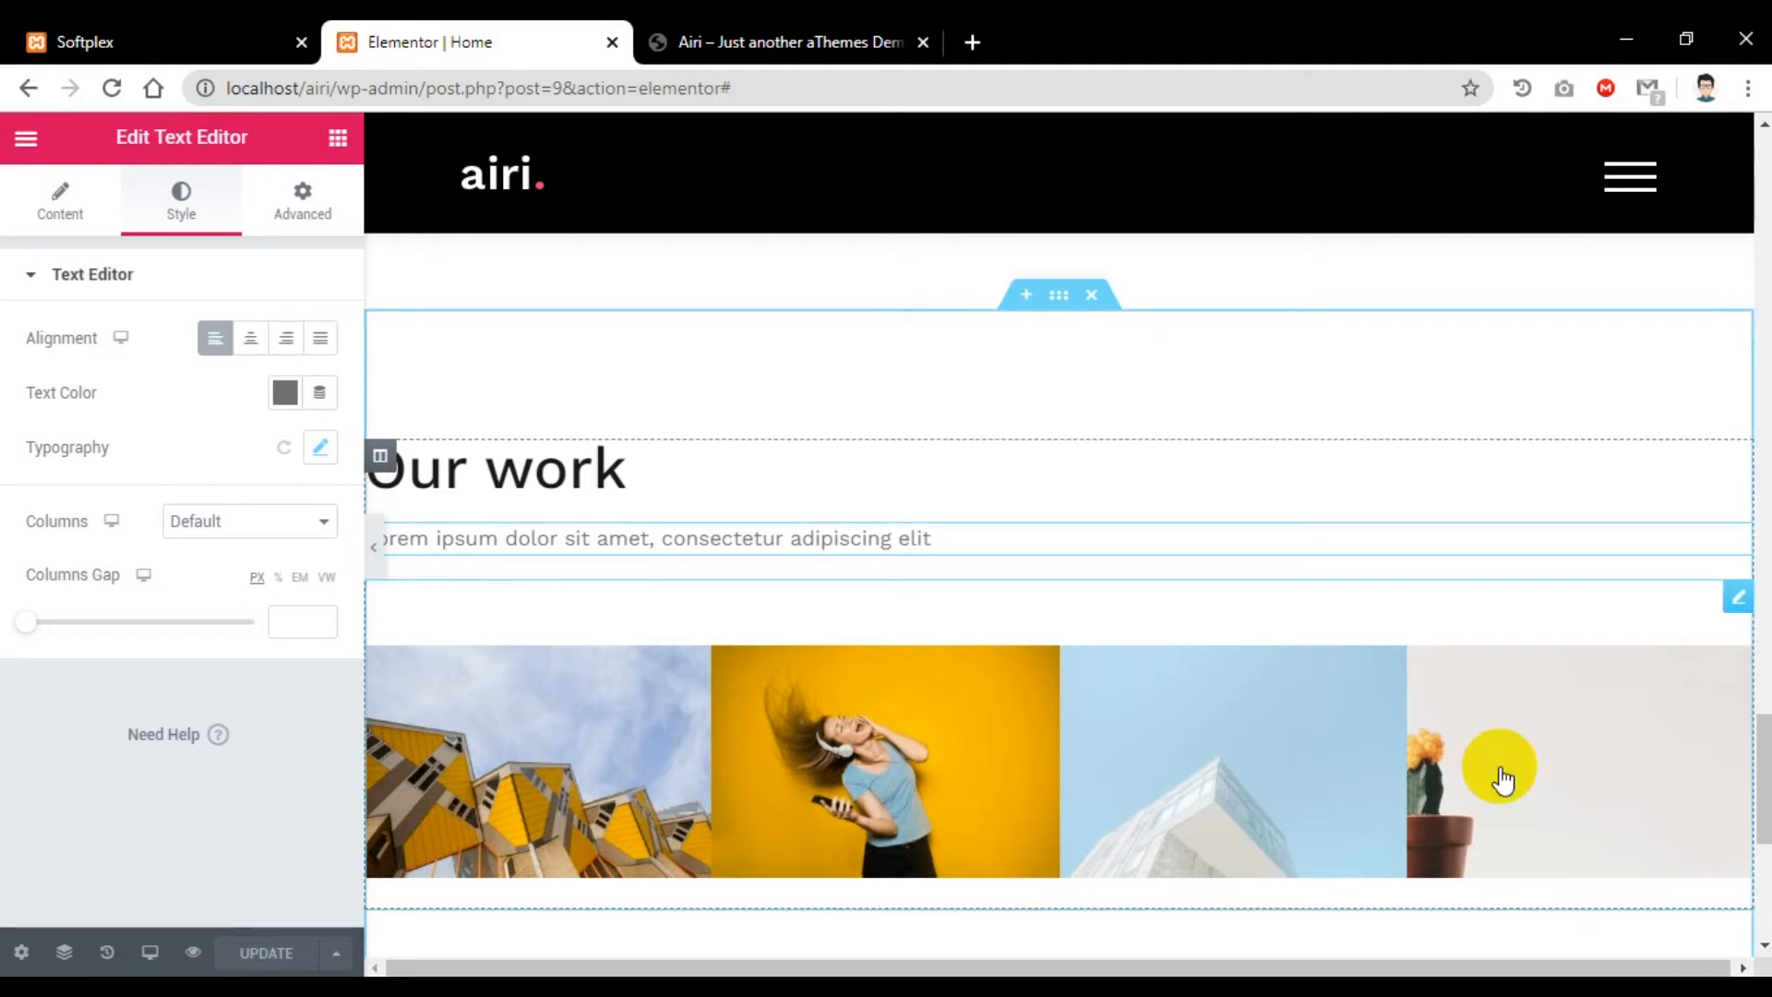
Step: Delete the image gallery from the duplicated section and add a two-column inner section below the Lorem ipsum text, following the demo layout
right_click(1738, 609)
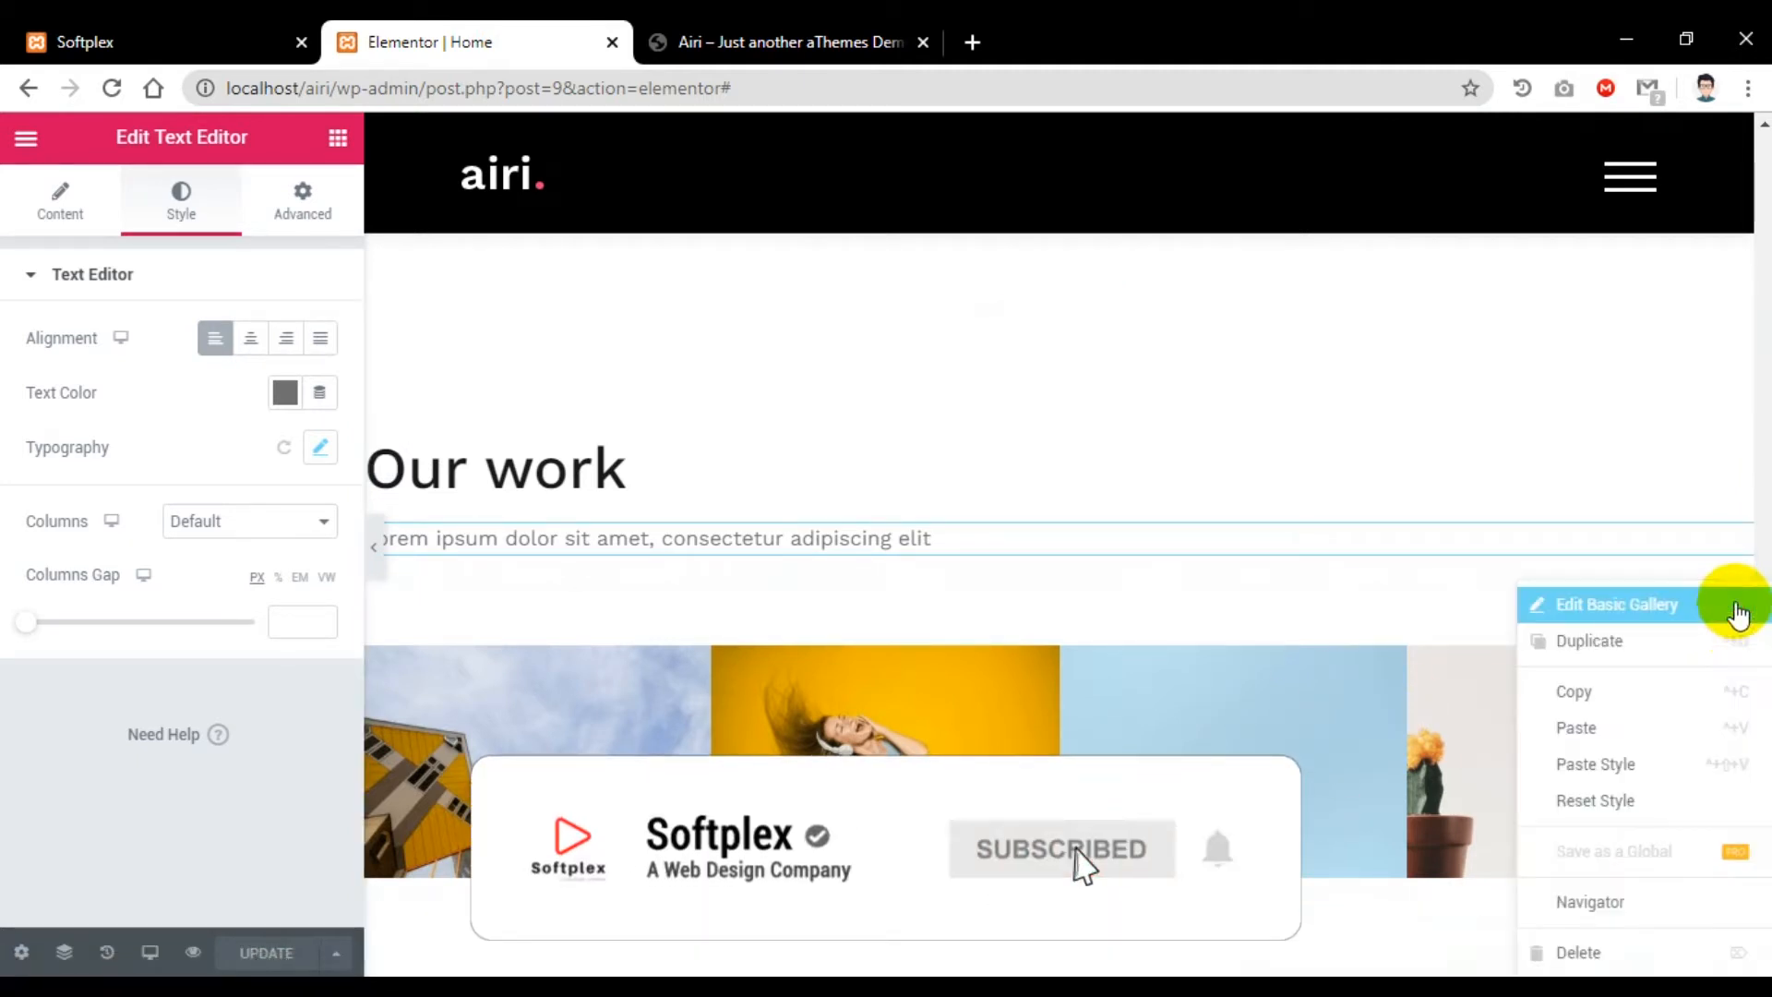
left_click(1634, 960)
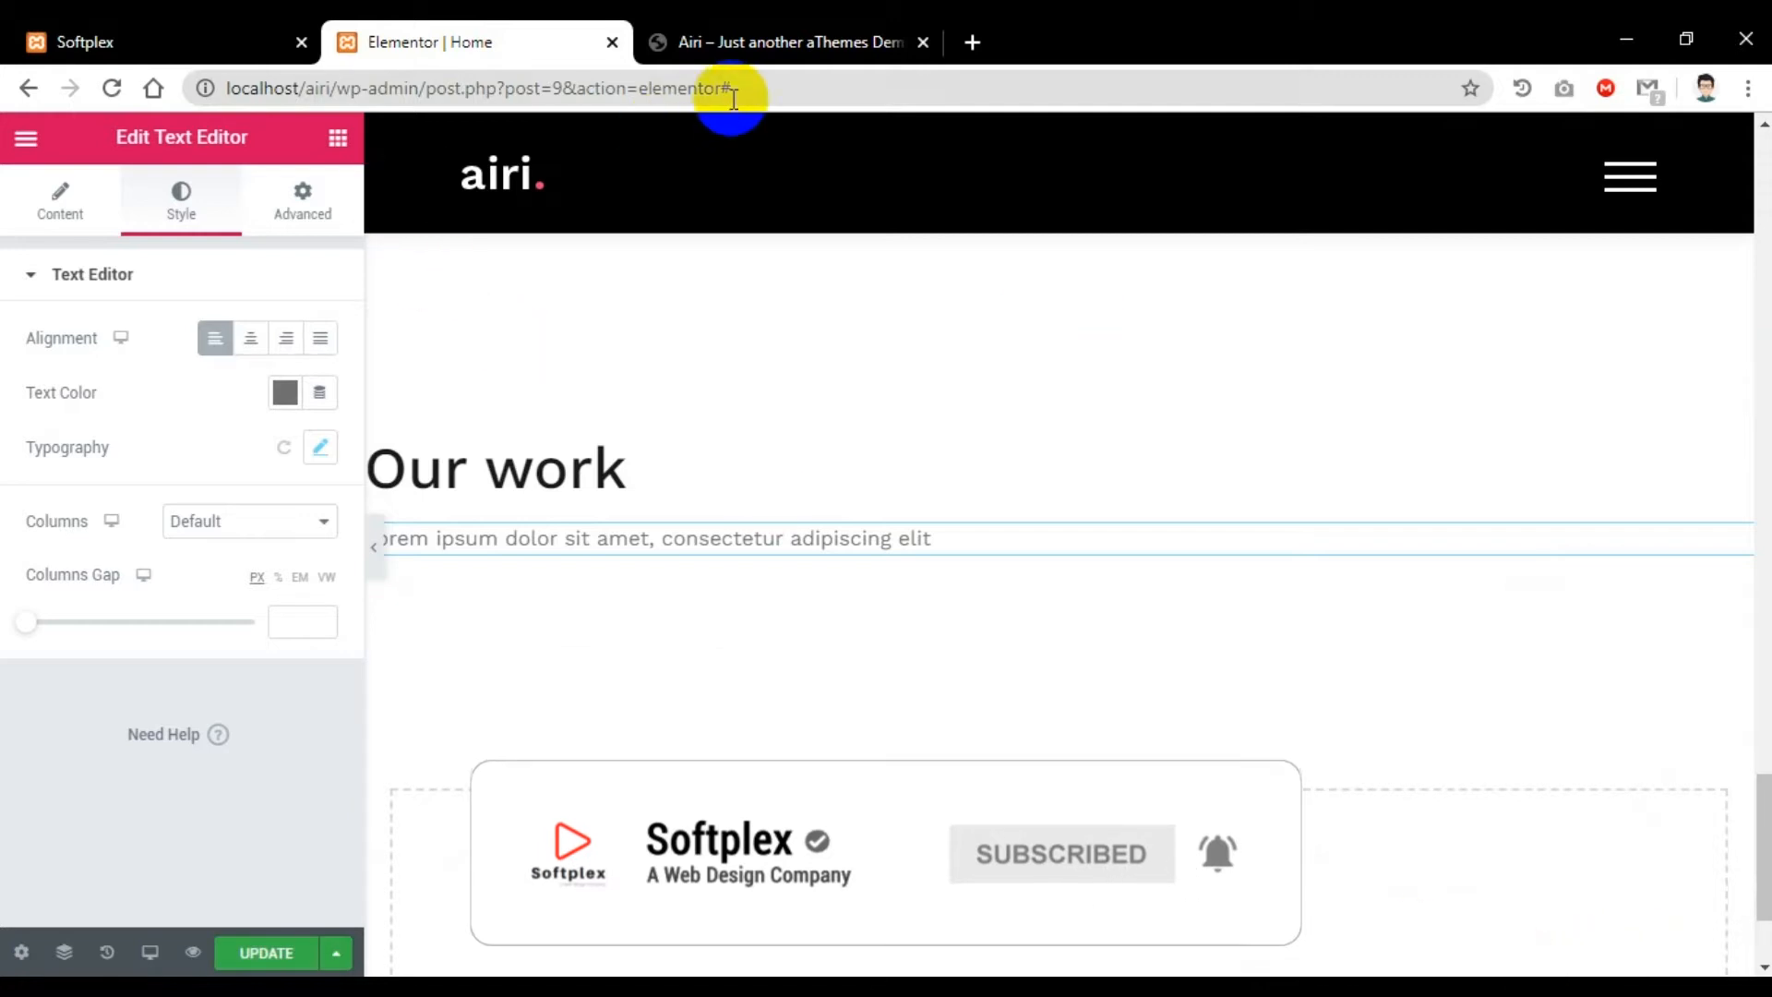
left_click(718, 59)
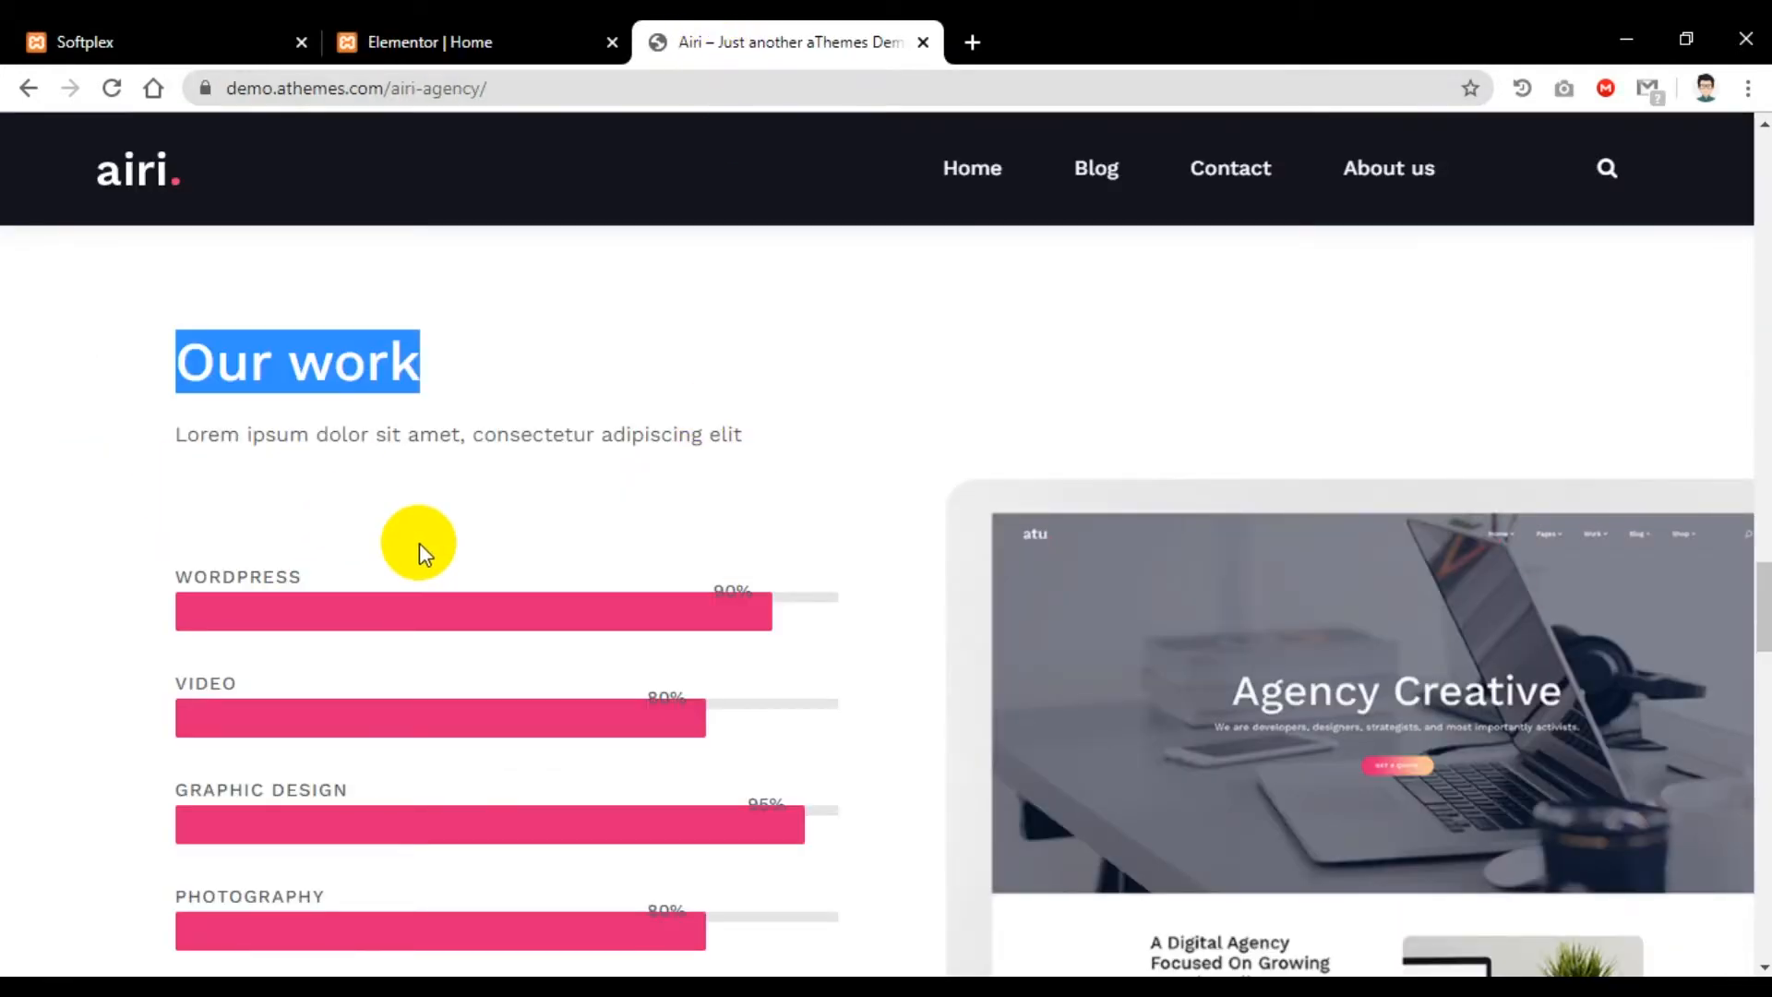
scroll(895, 530, "down", 2)
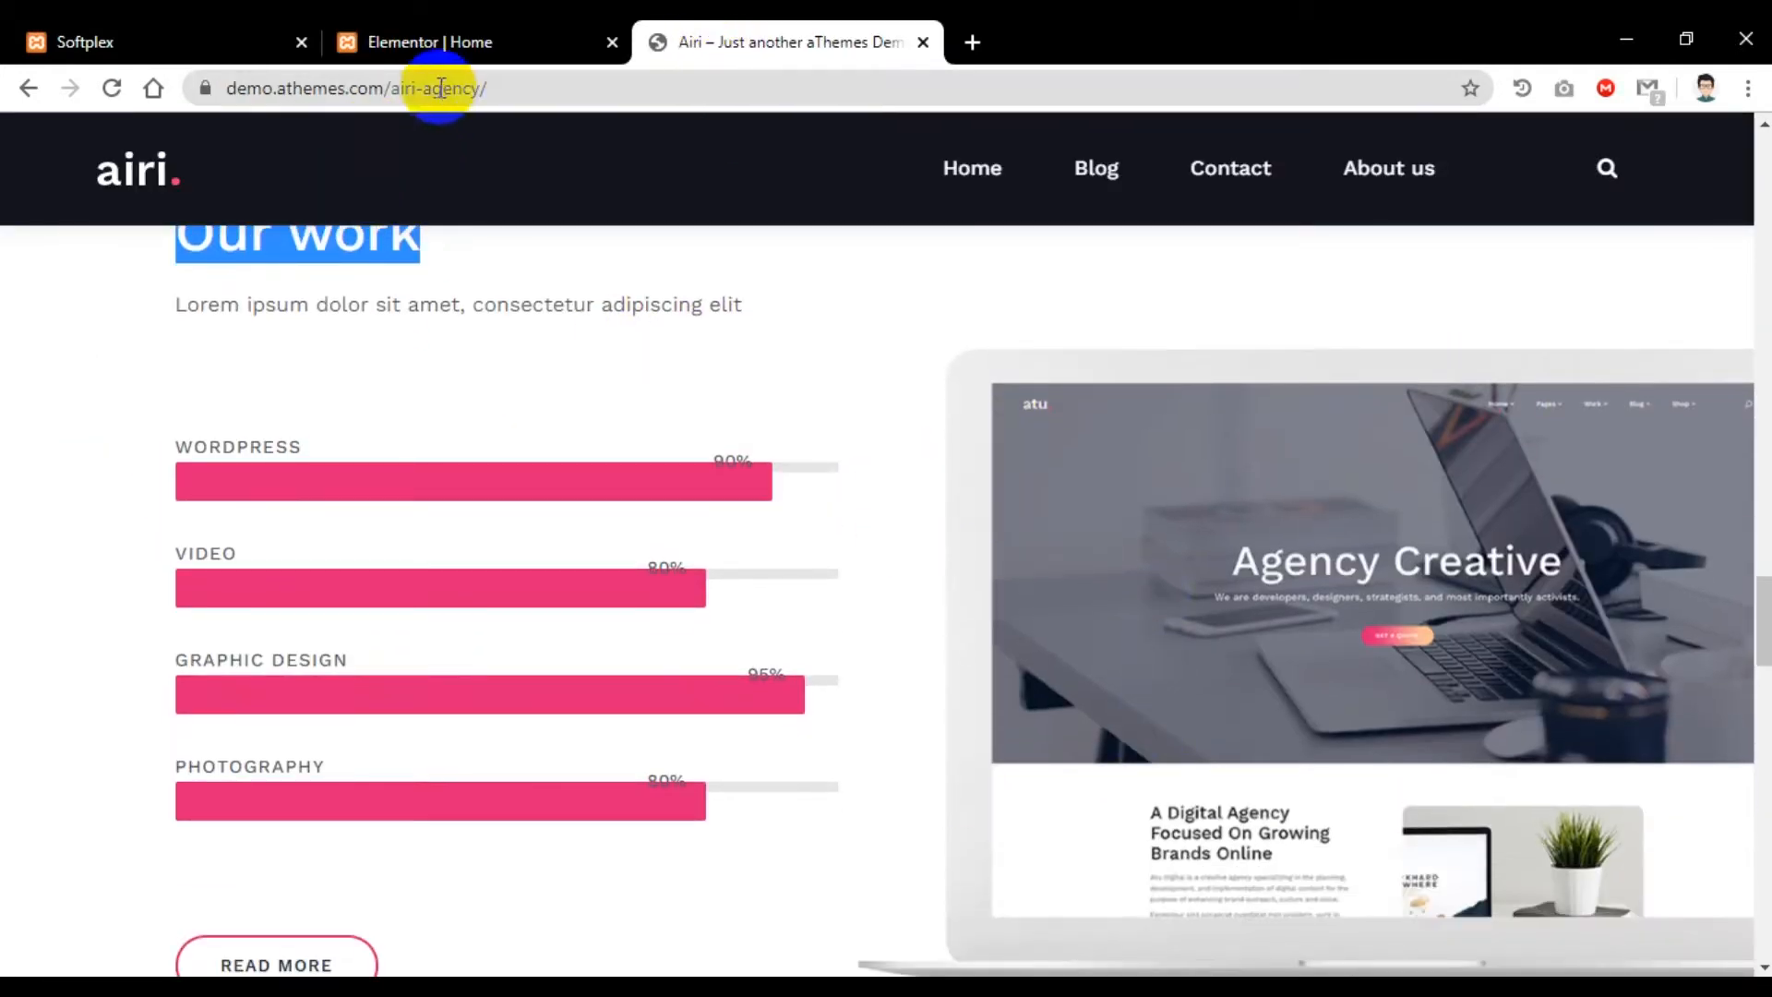
left_click(411, 42)
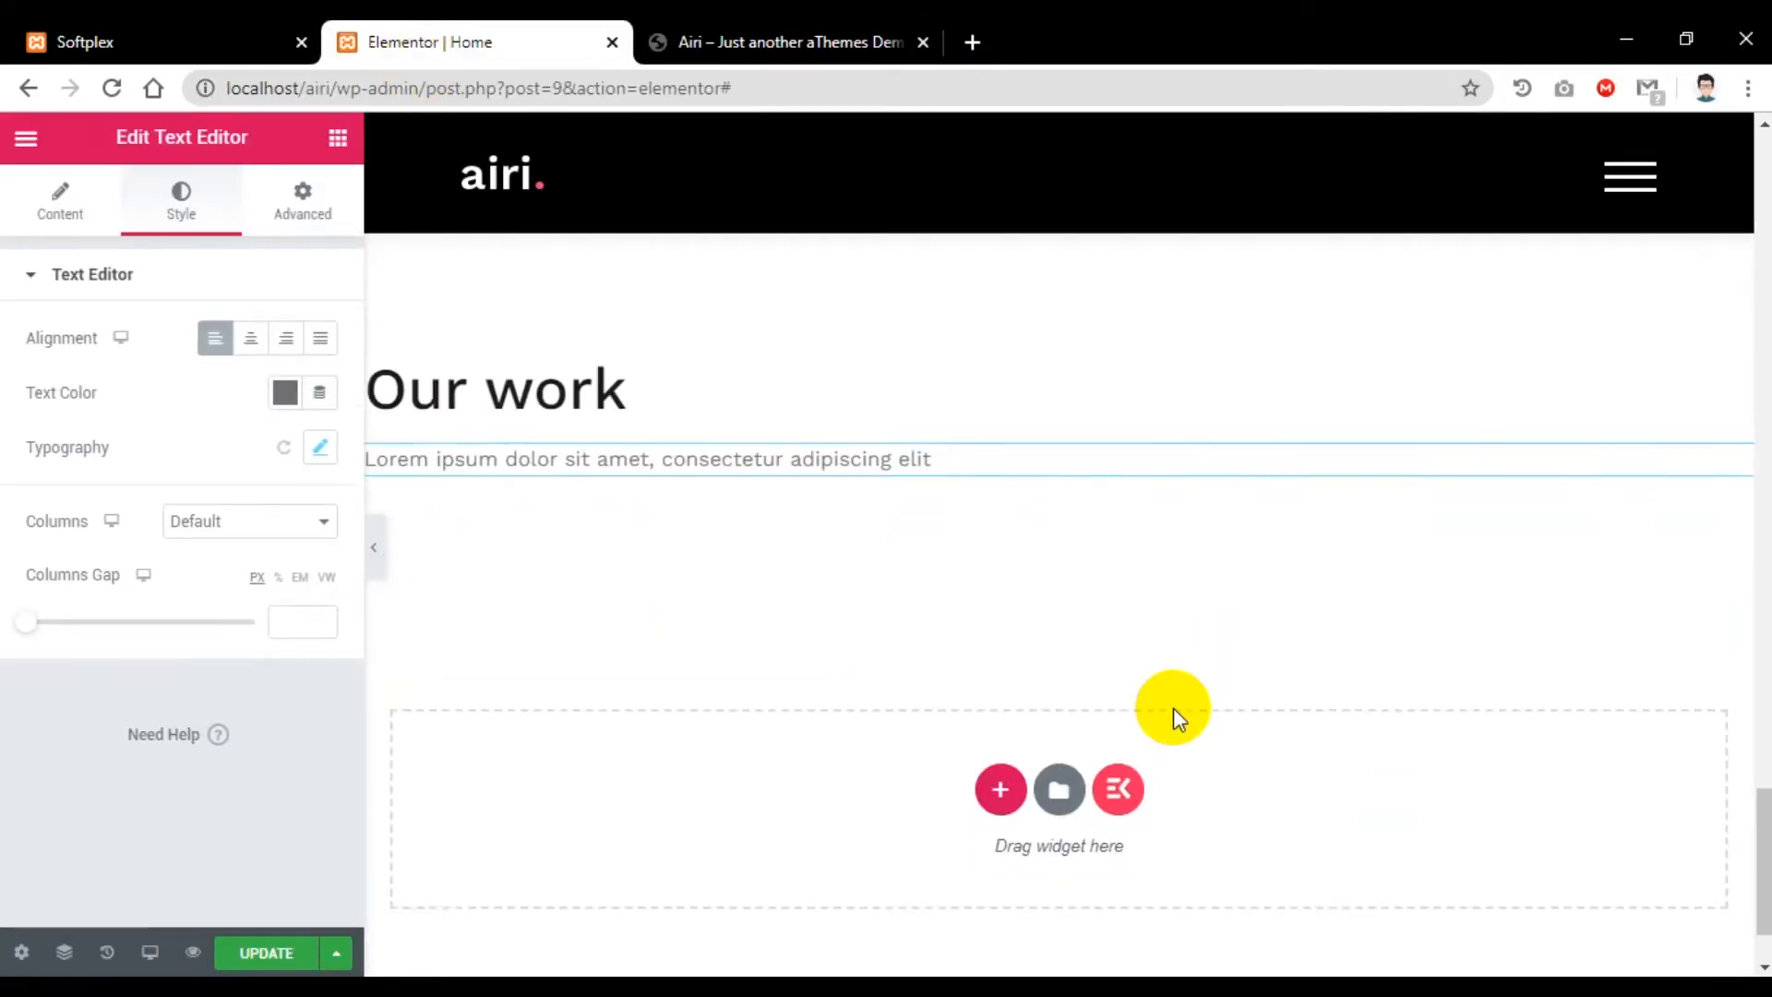
scroll(1172, 707, "down", 1)
left_click(334, 146)
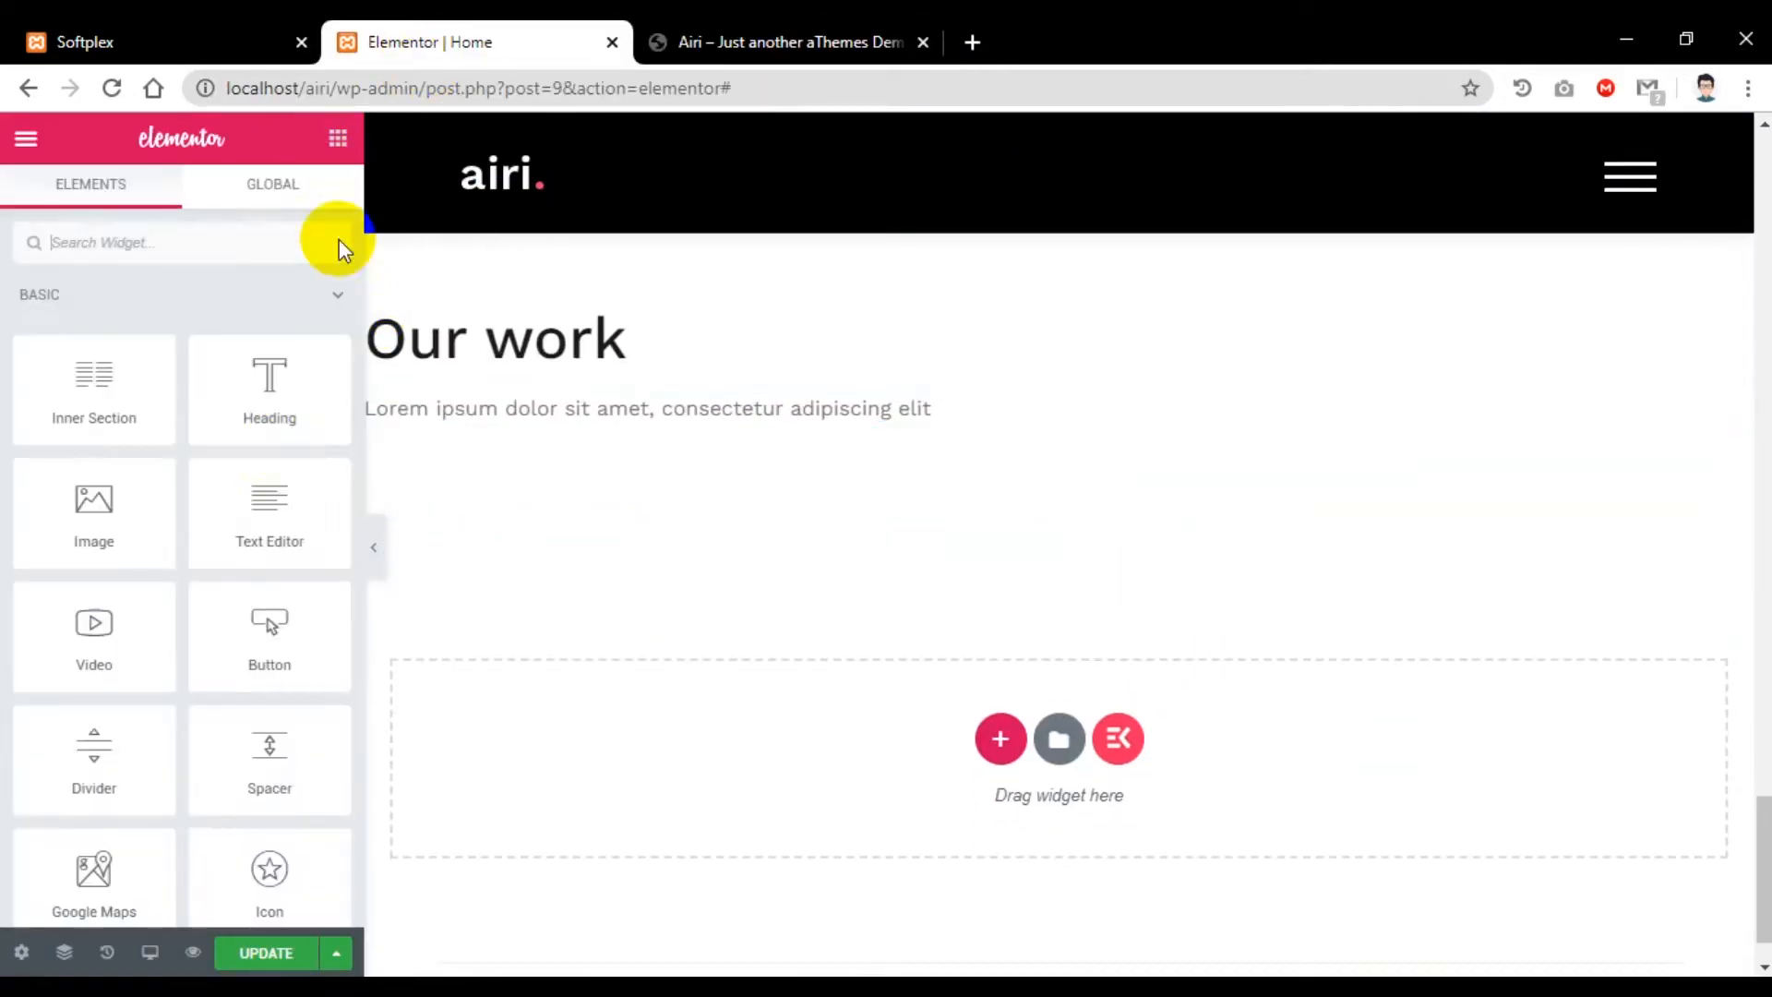
left_click_drag(85, 407, 626, 420)
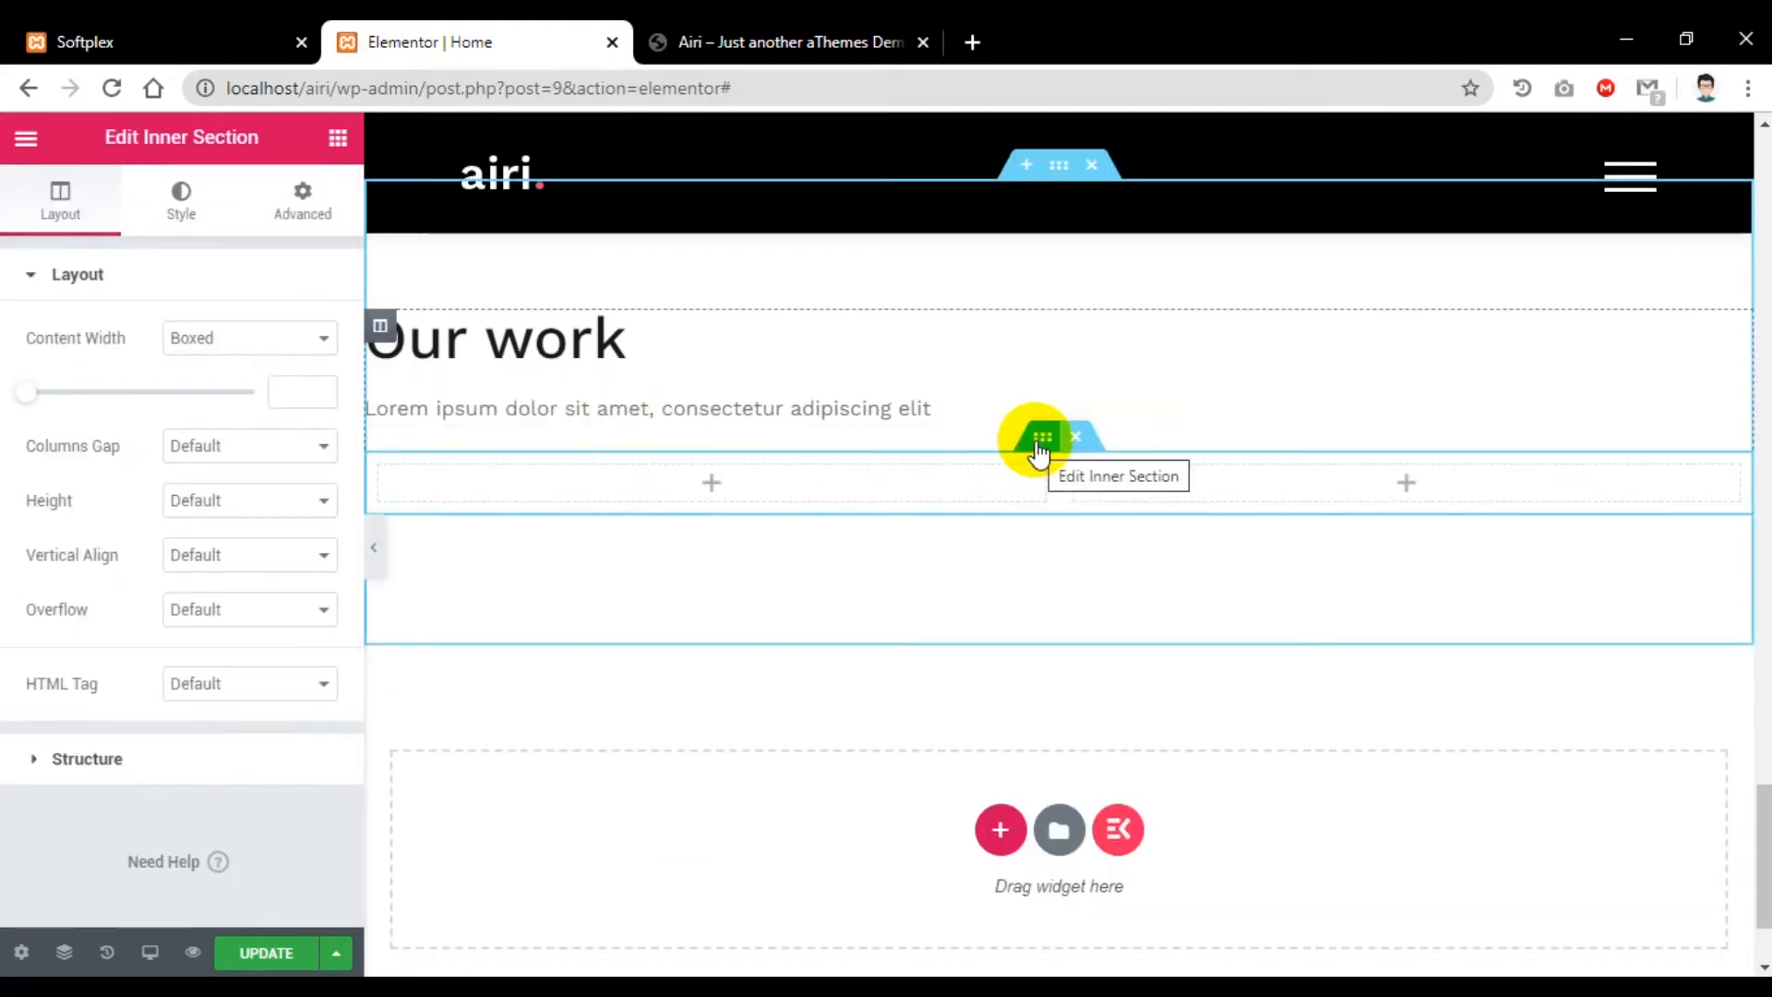
Step: Unlink the inner section's margin values, set its top margin to 50 px and update the page
left_click(304, 217)
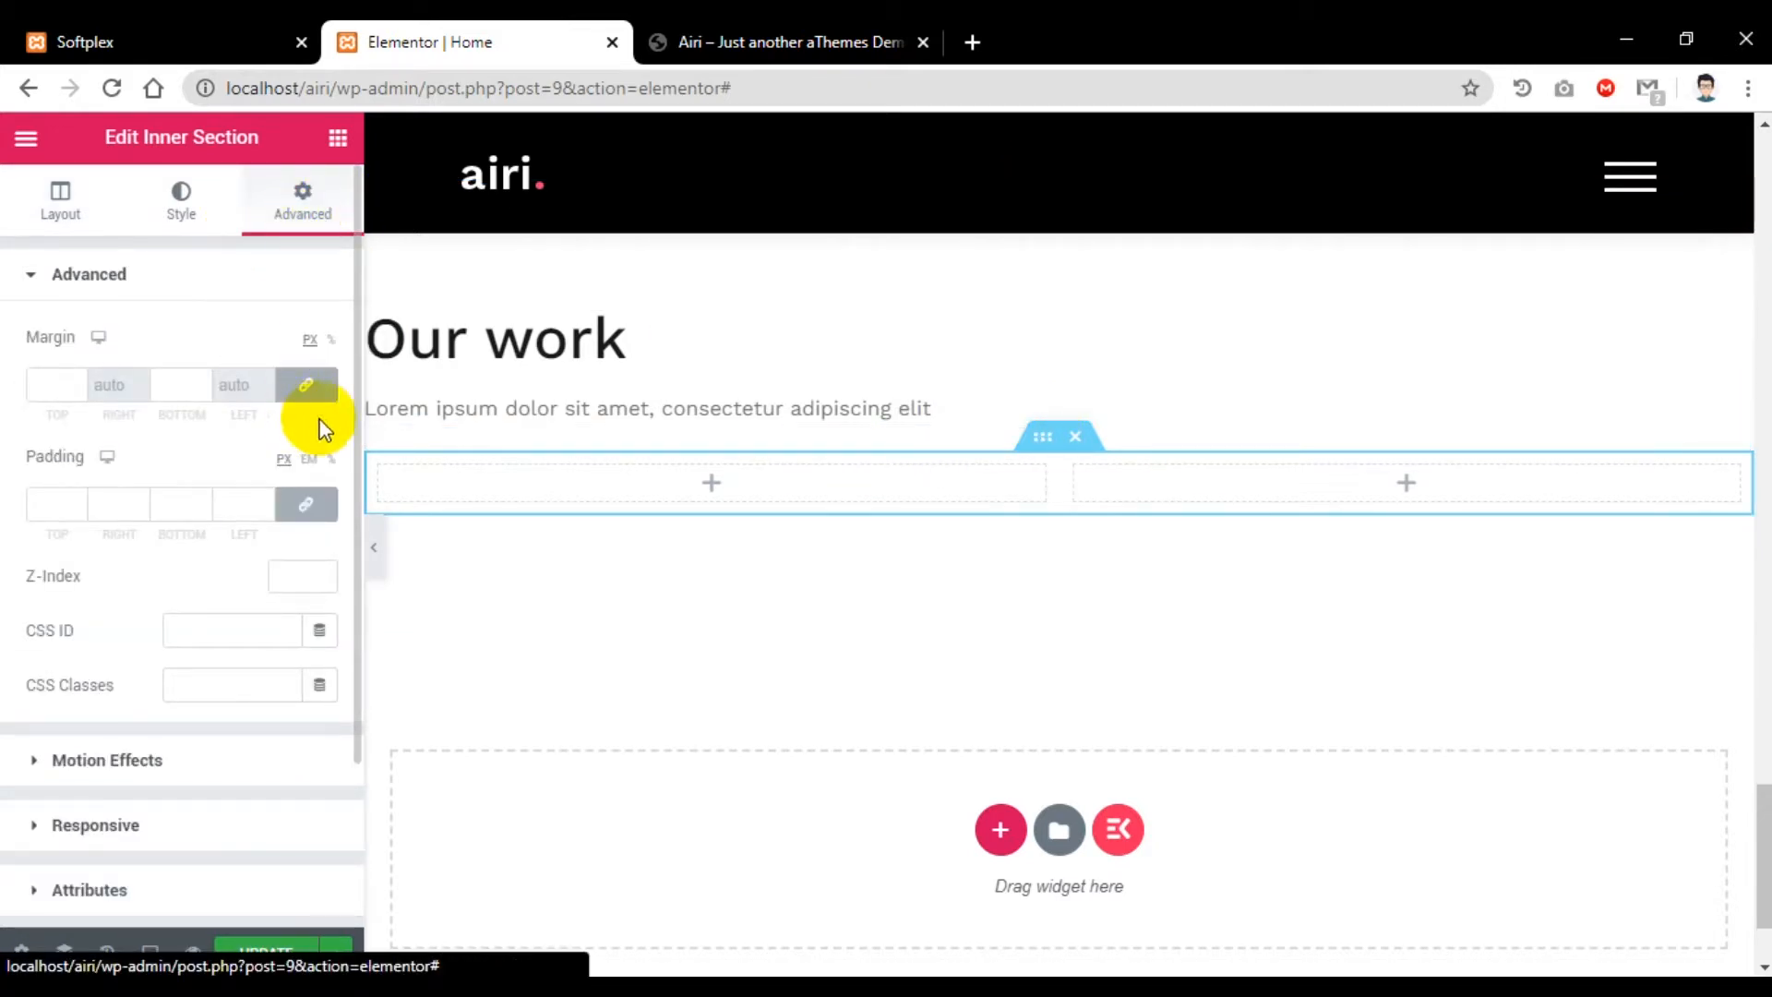
left_click(306, 384)
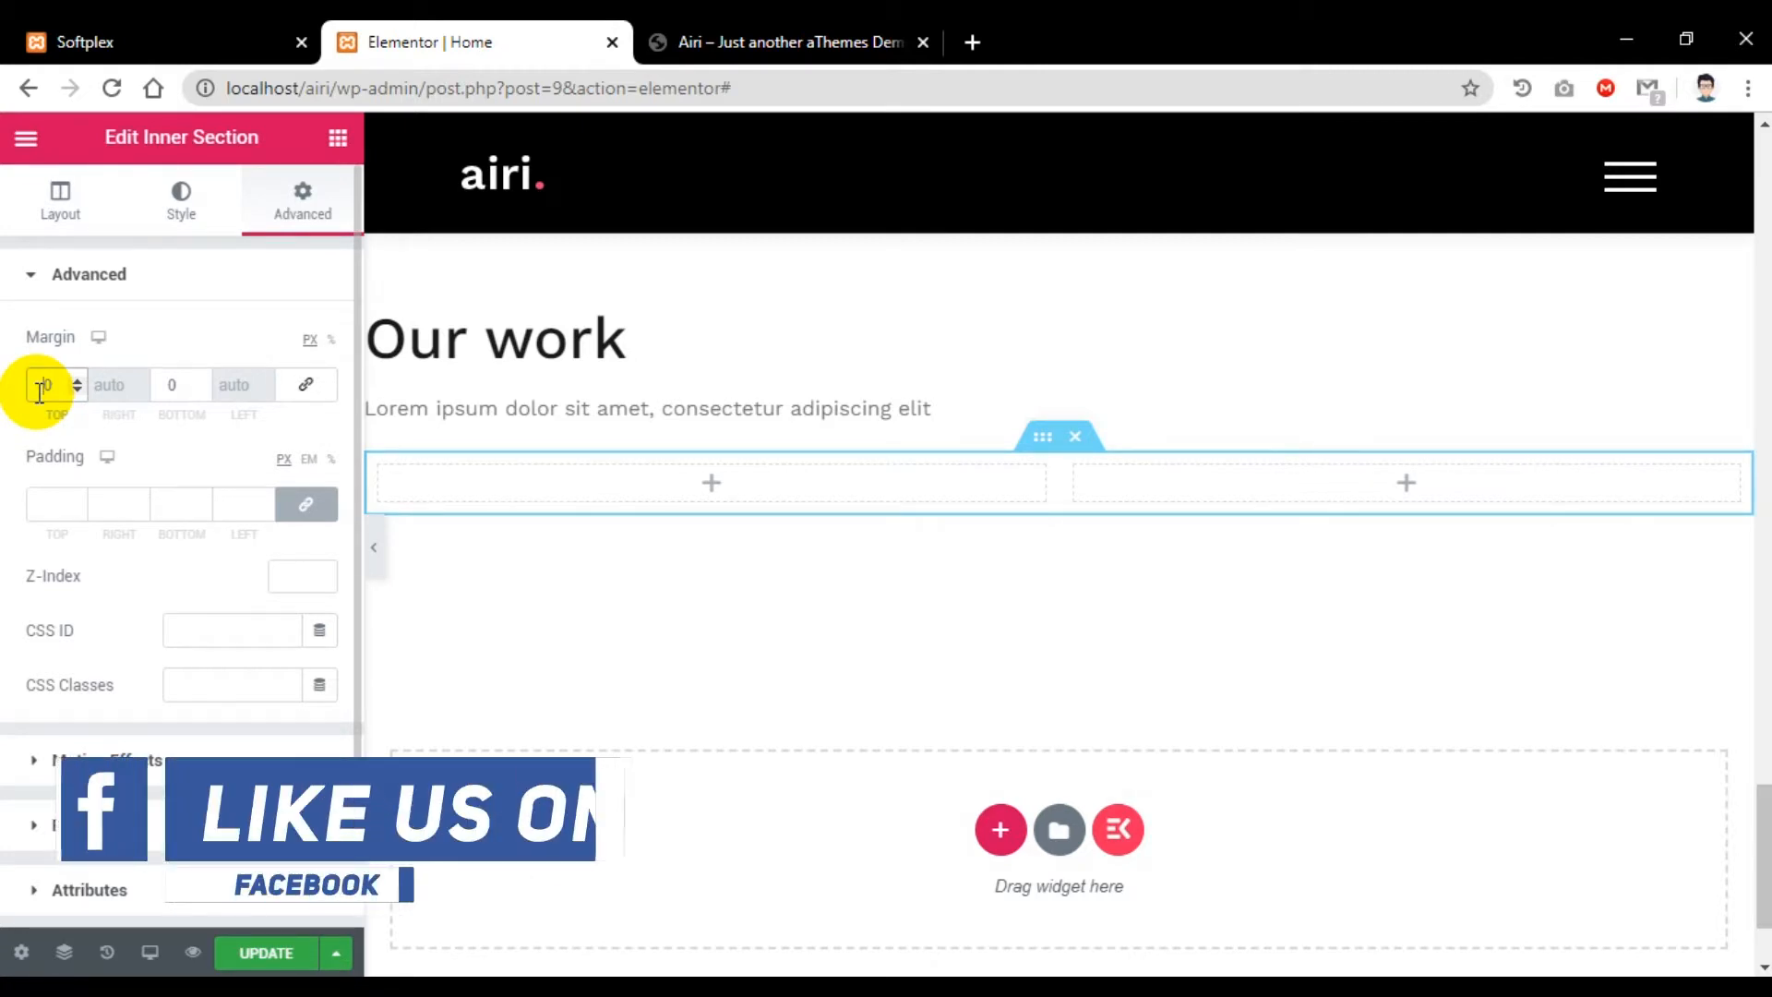
type("5")
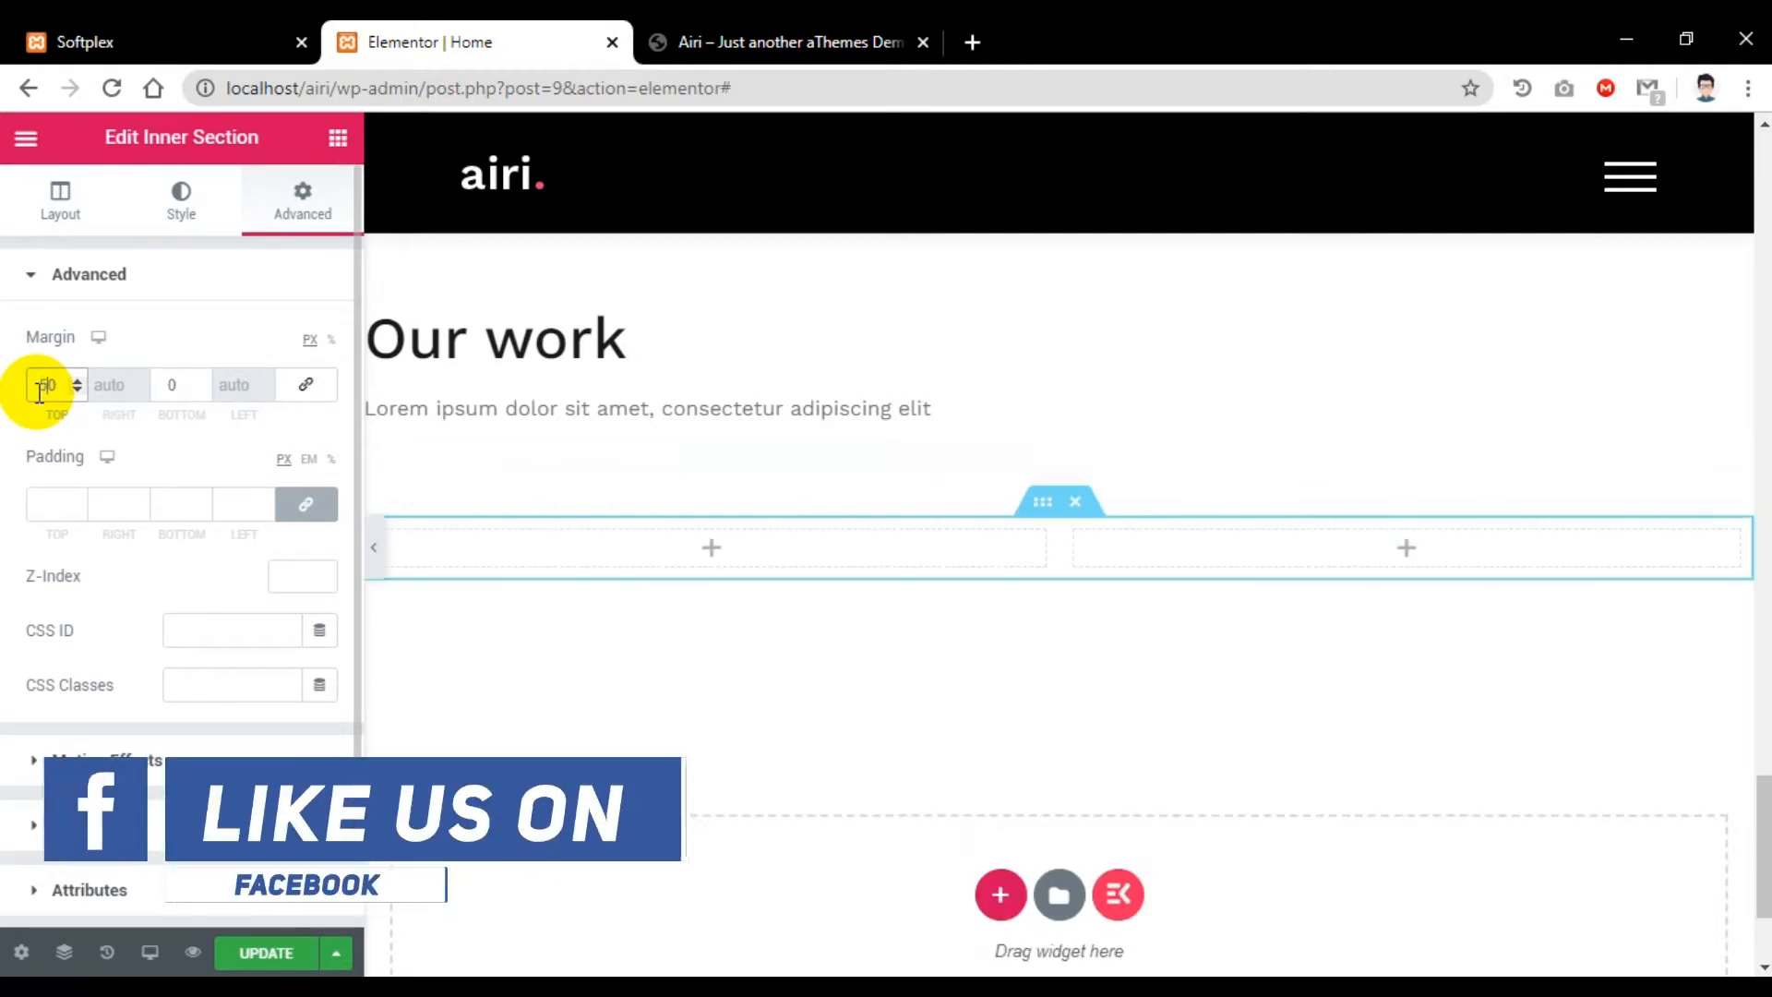
left_click(265, 954)
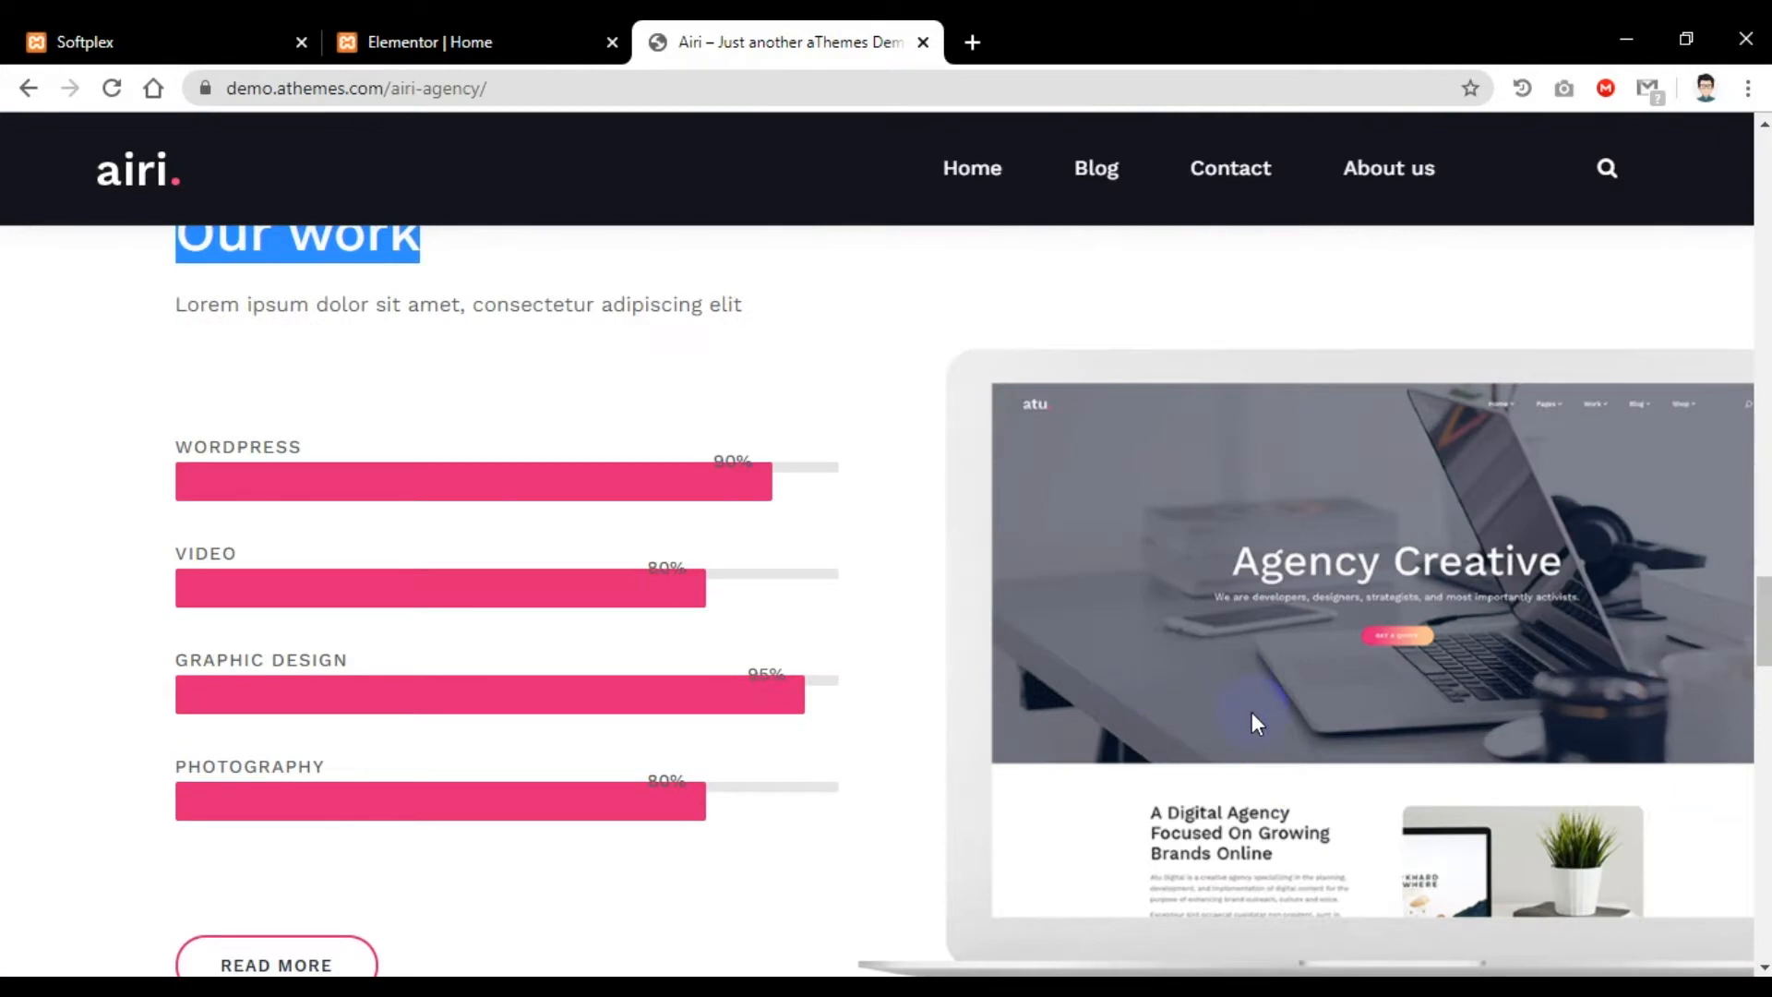
Step: Check the demo's skills layout, then add an image widget with b1.jpg to the inner section's right column
scroll(1251, 716, "down", 3)
scroll(1251, 720, "up", 1)
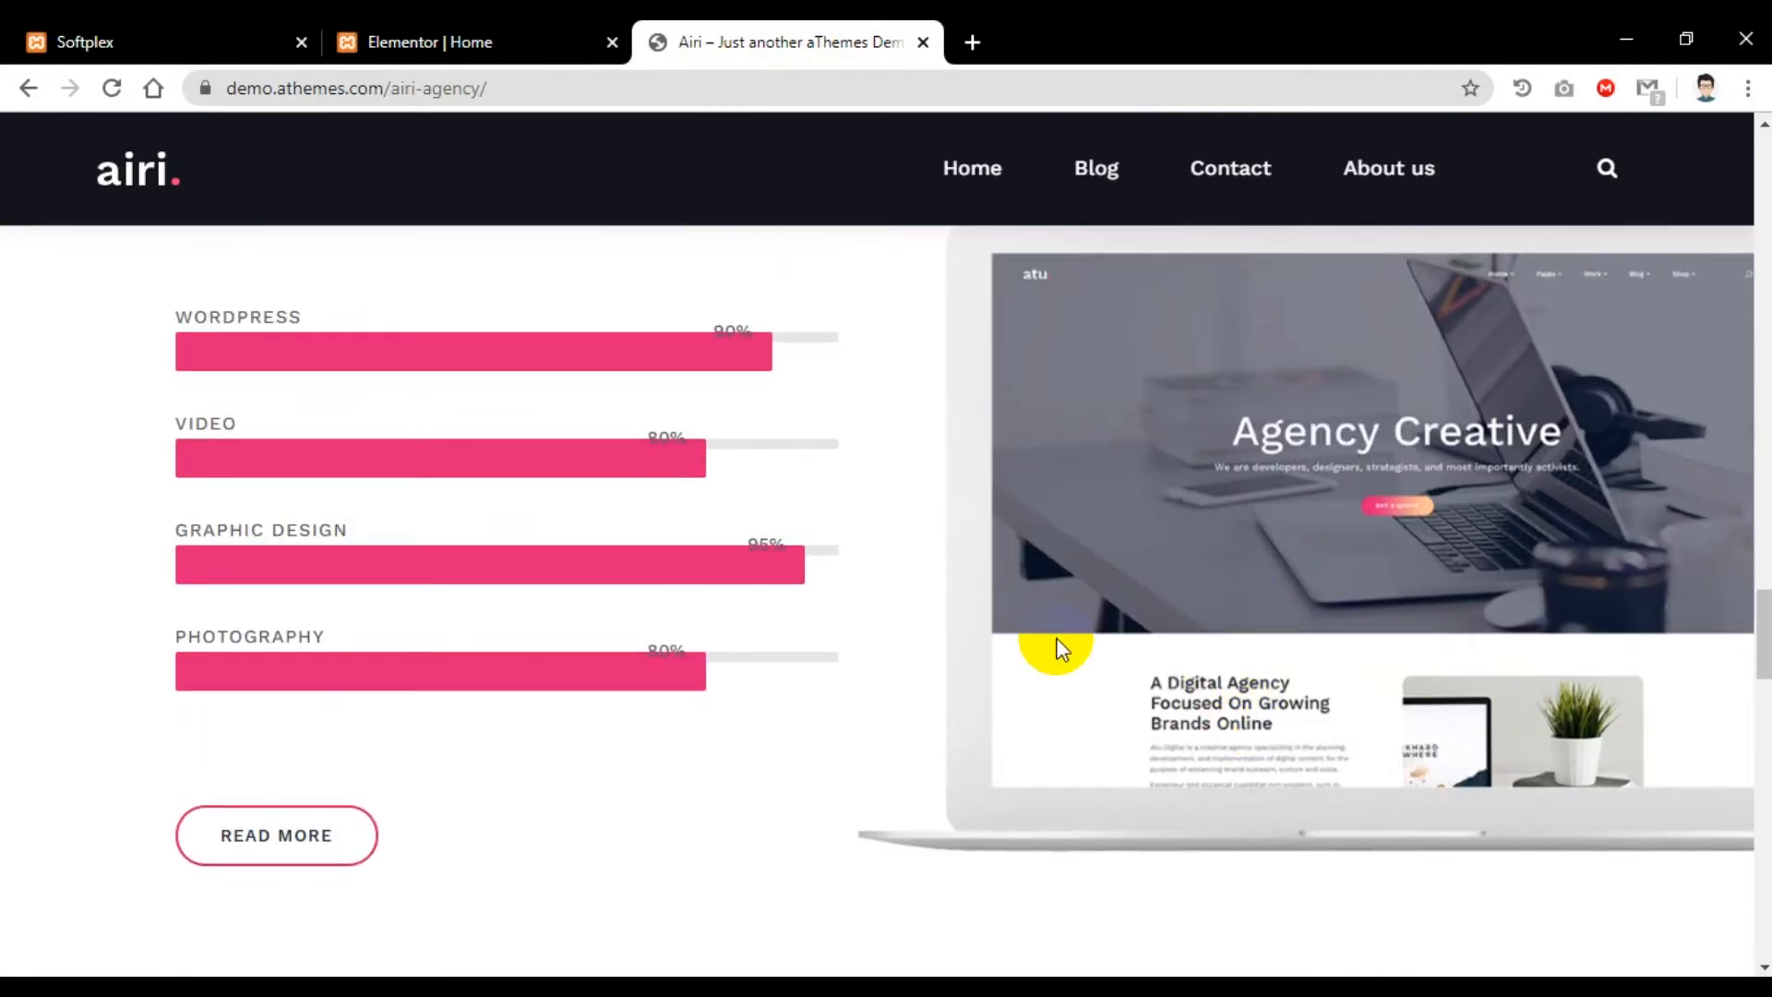
left_click(479, 42)
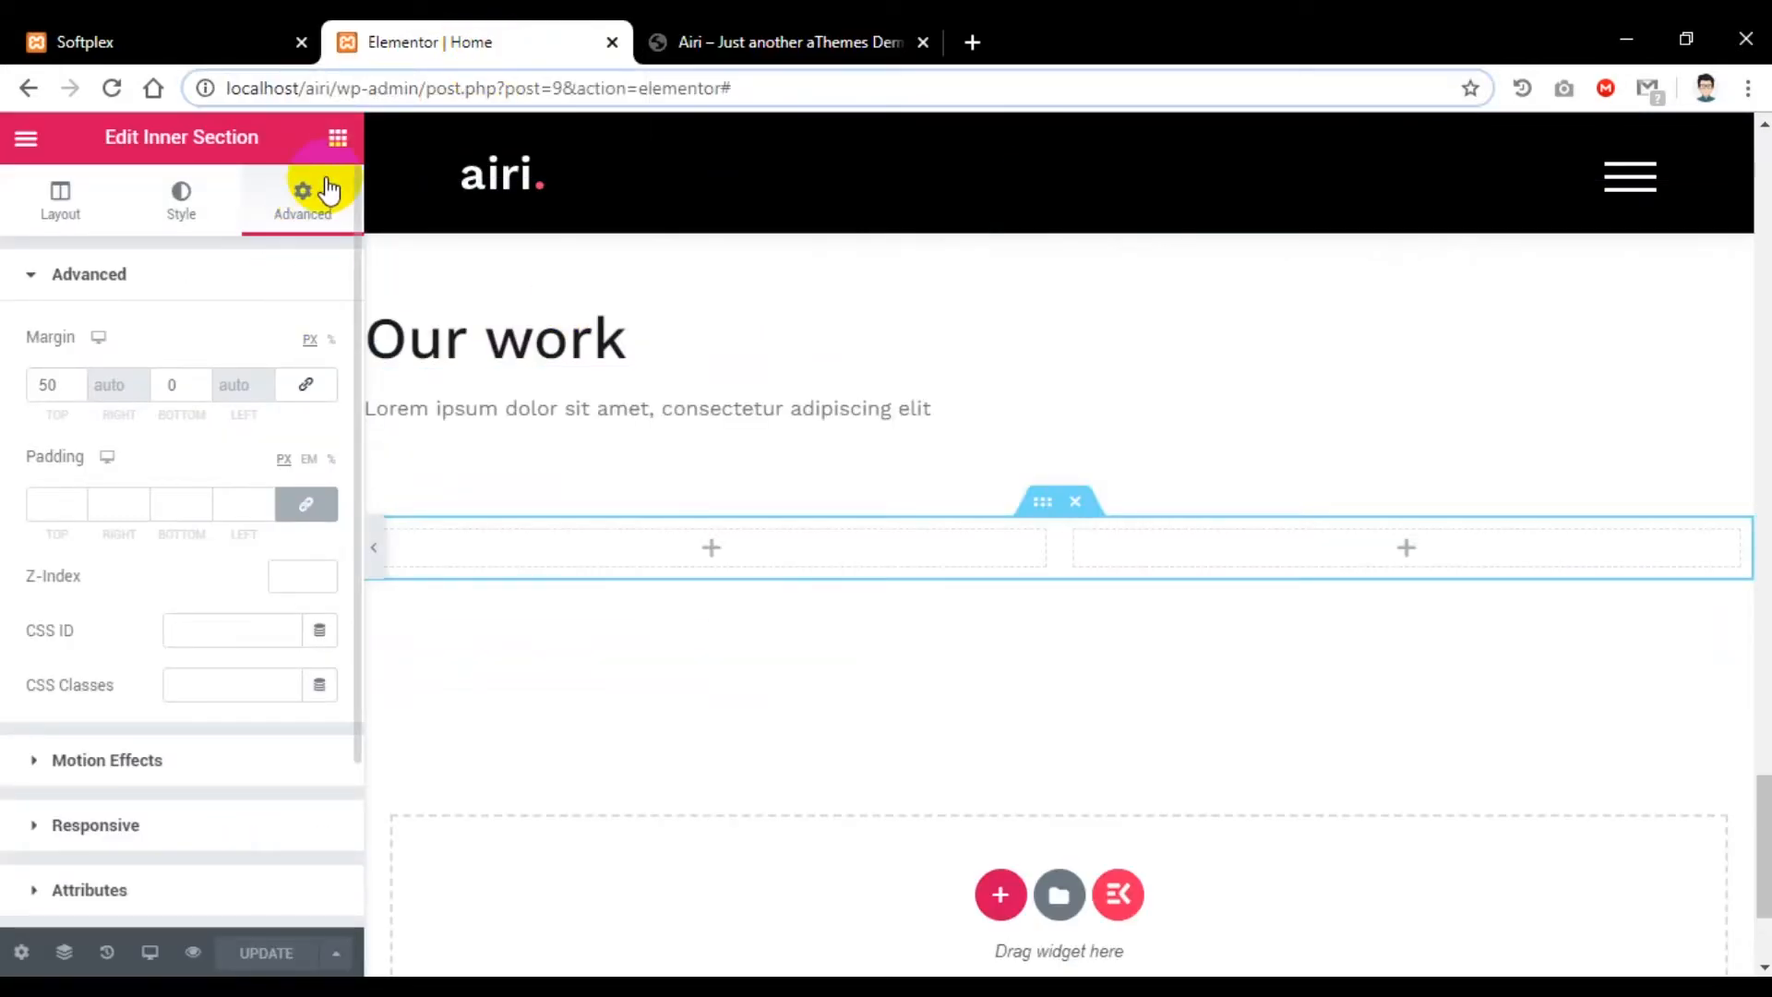
left_click(336, 139)
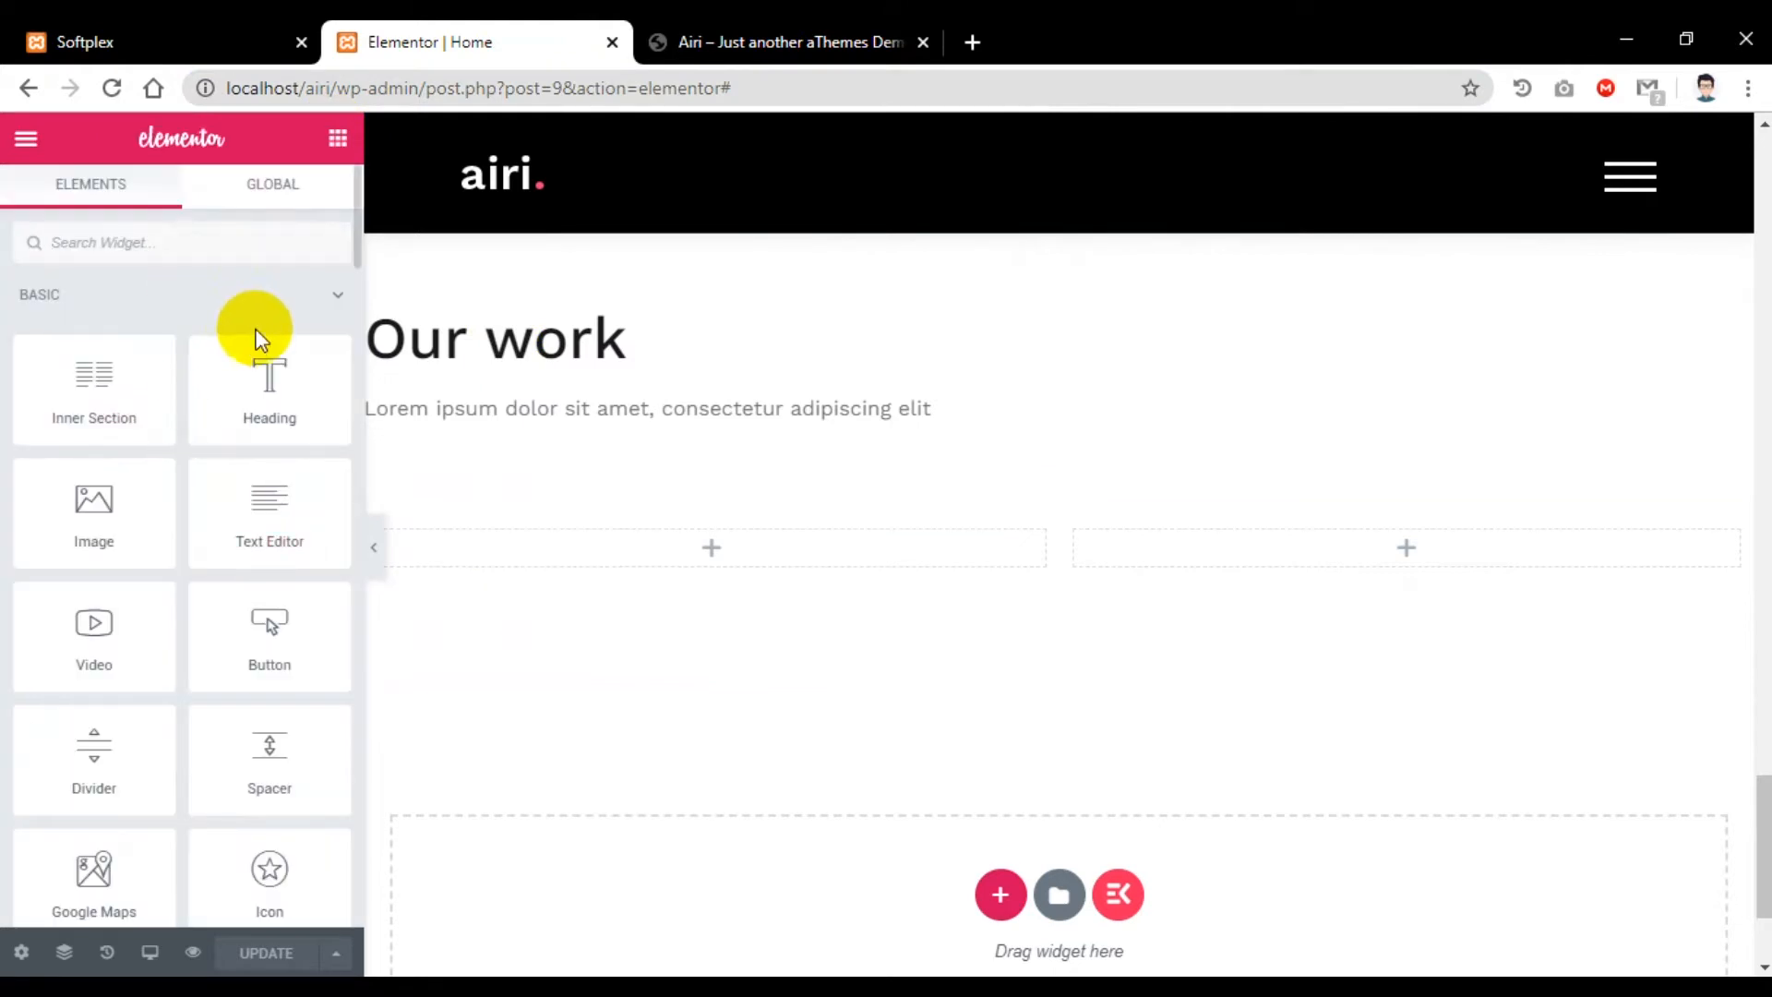
left_click_drag(85, 533, 1417, 579)
left_click(148, 426)
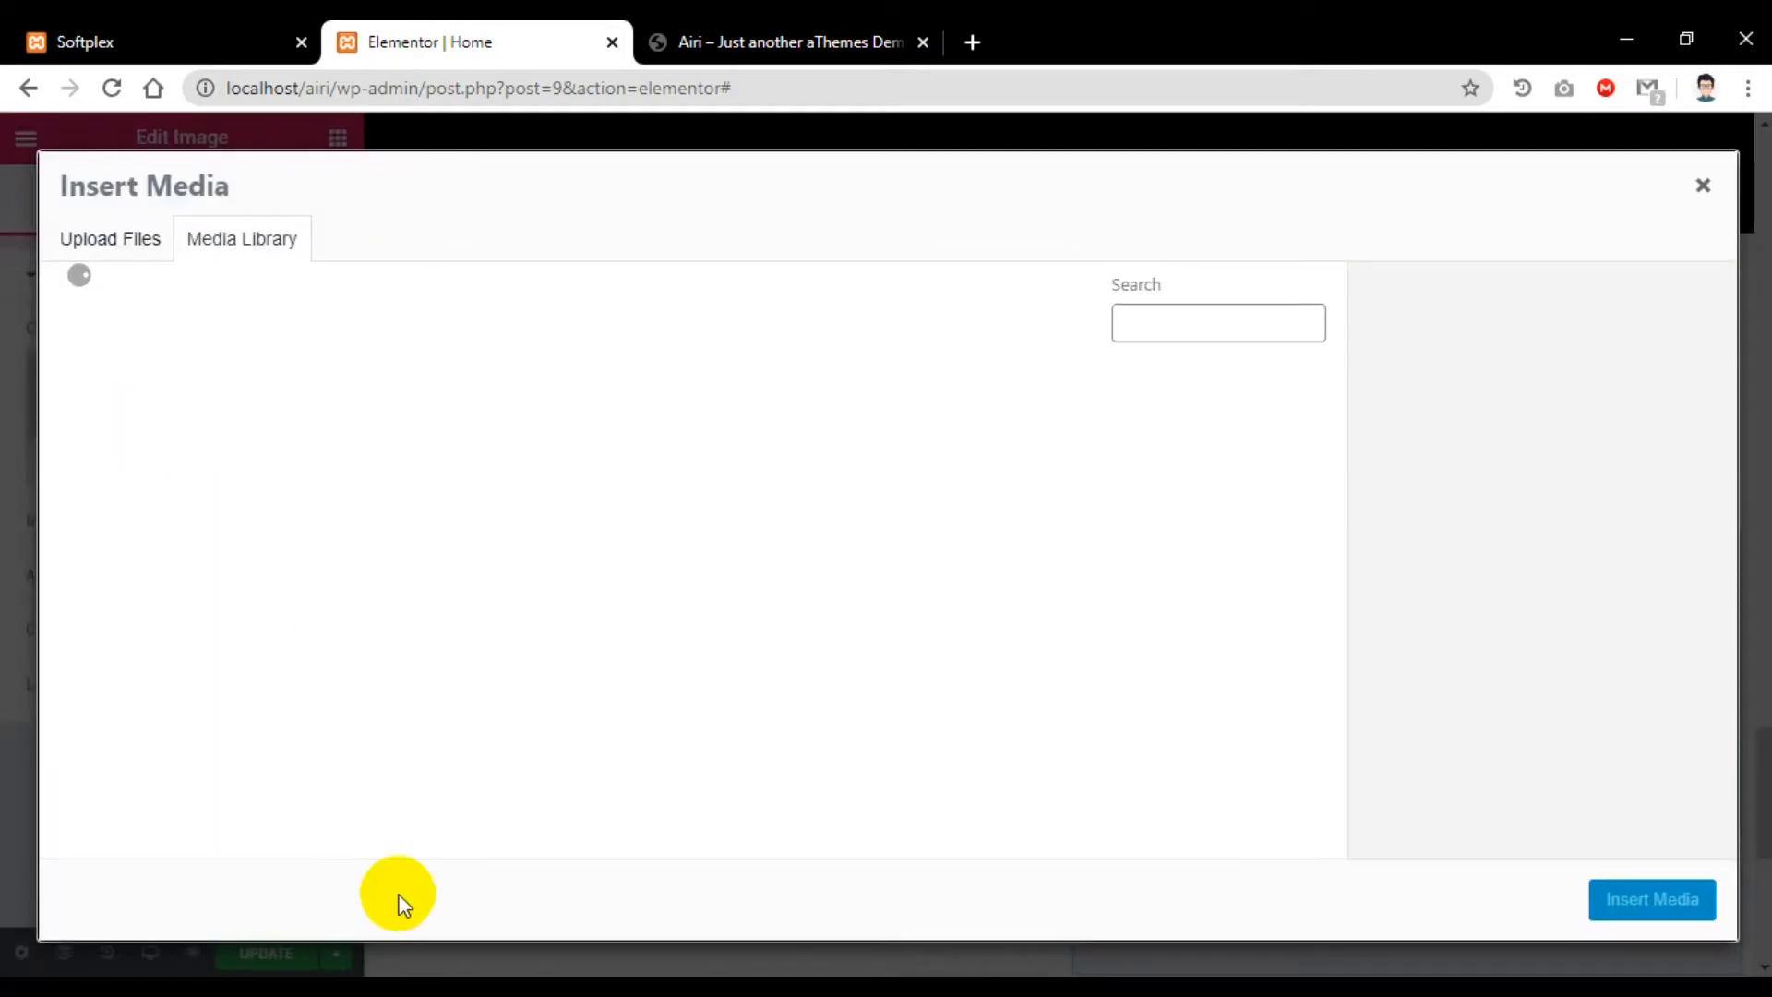
scroll(378, 752, "down", 1)
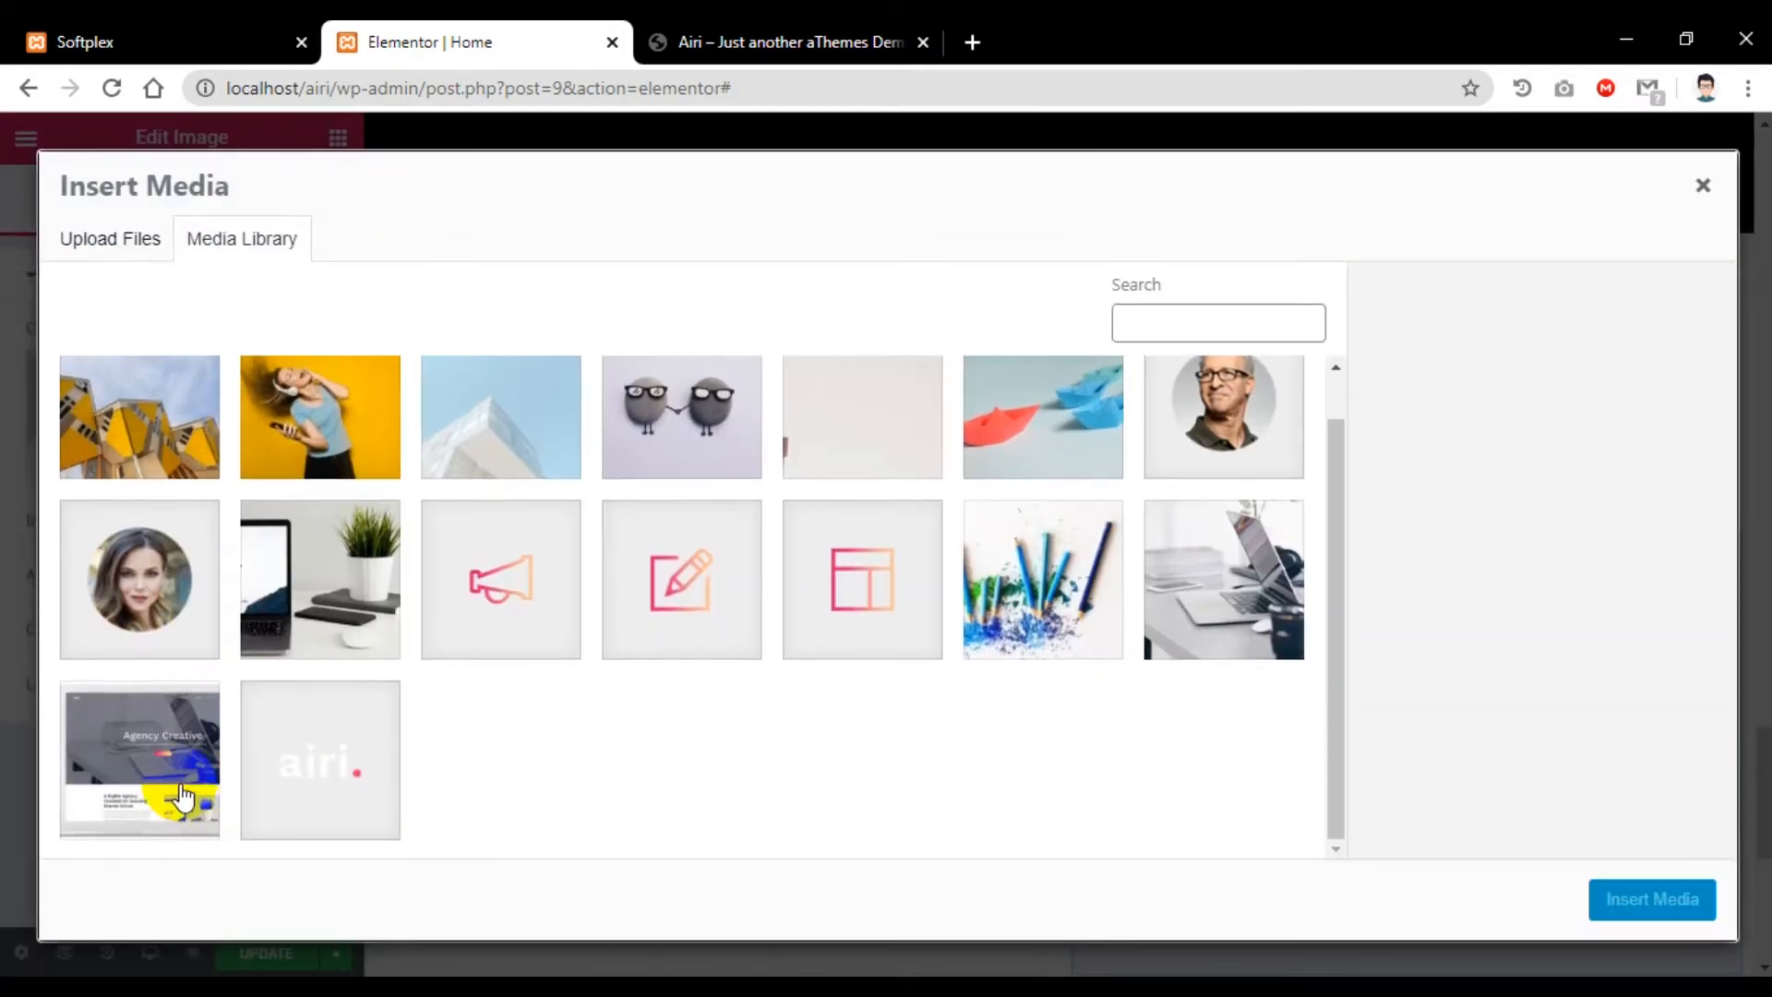
left_click(157, 802)
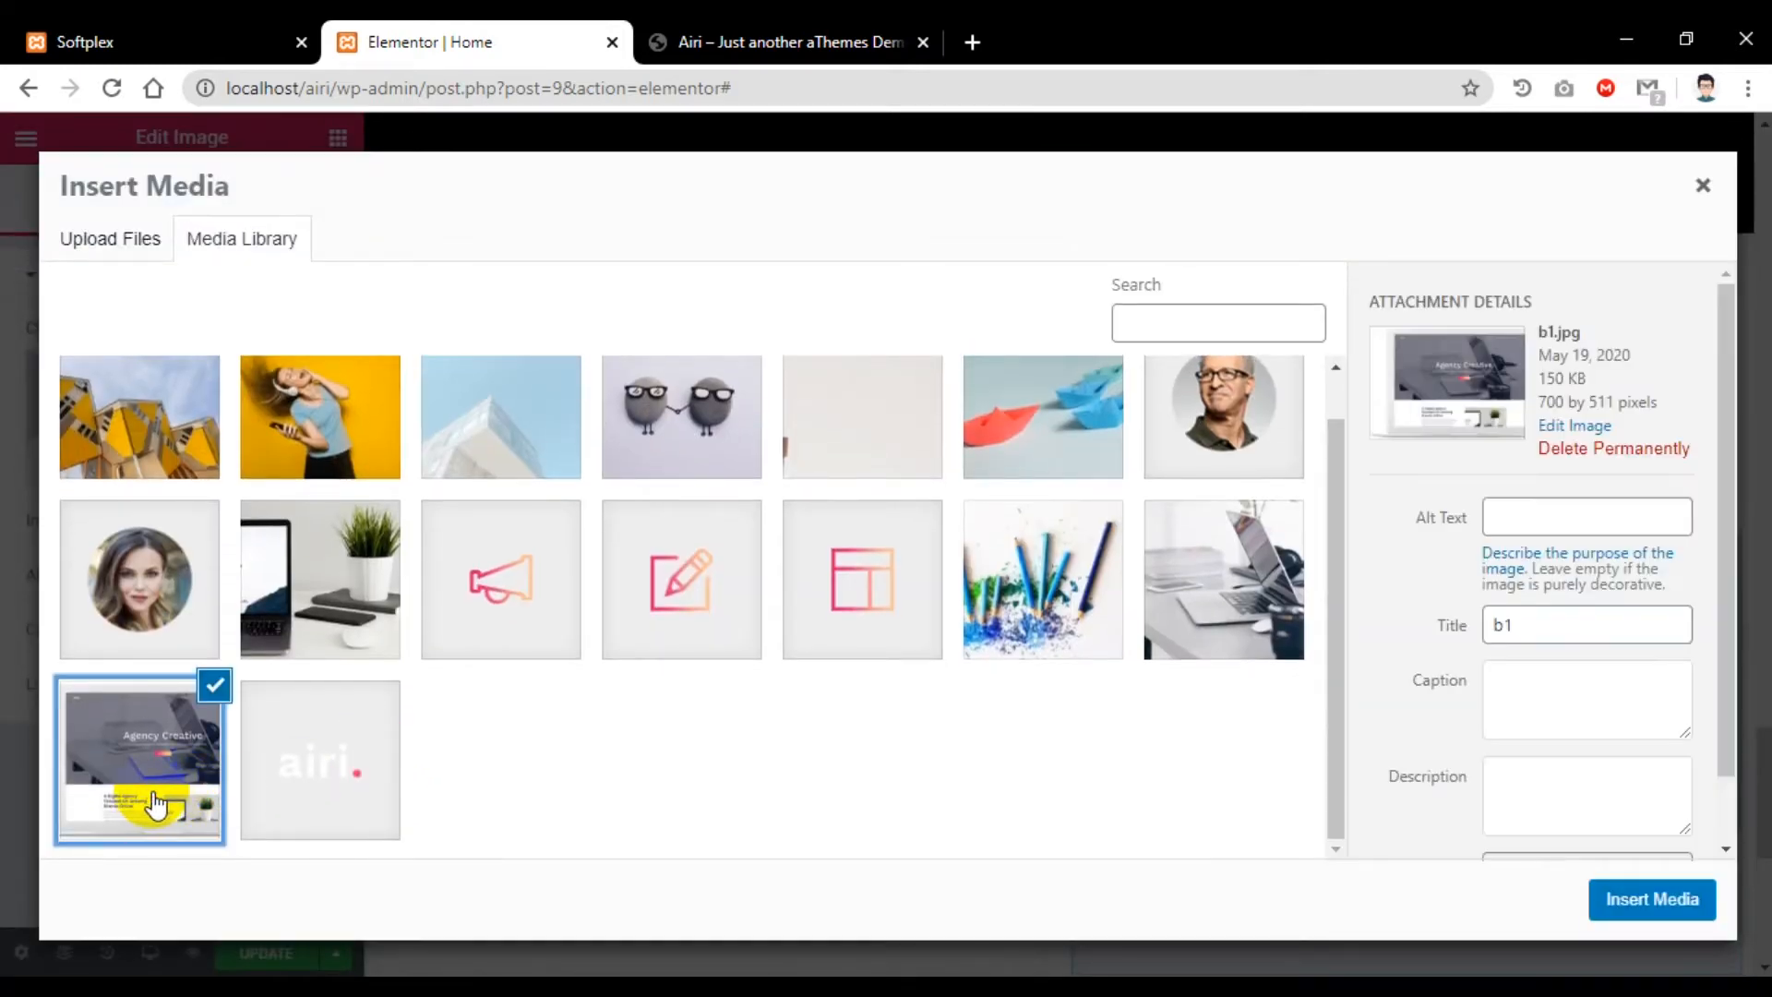
left_click(1636, 909)
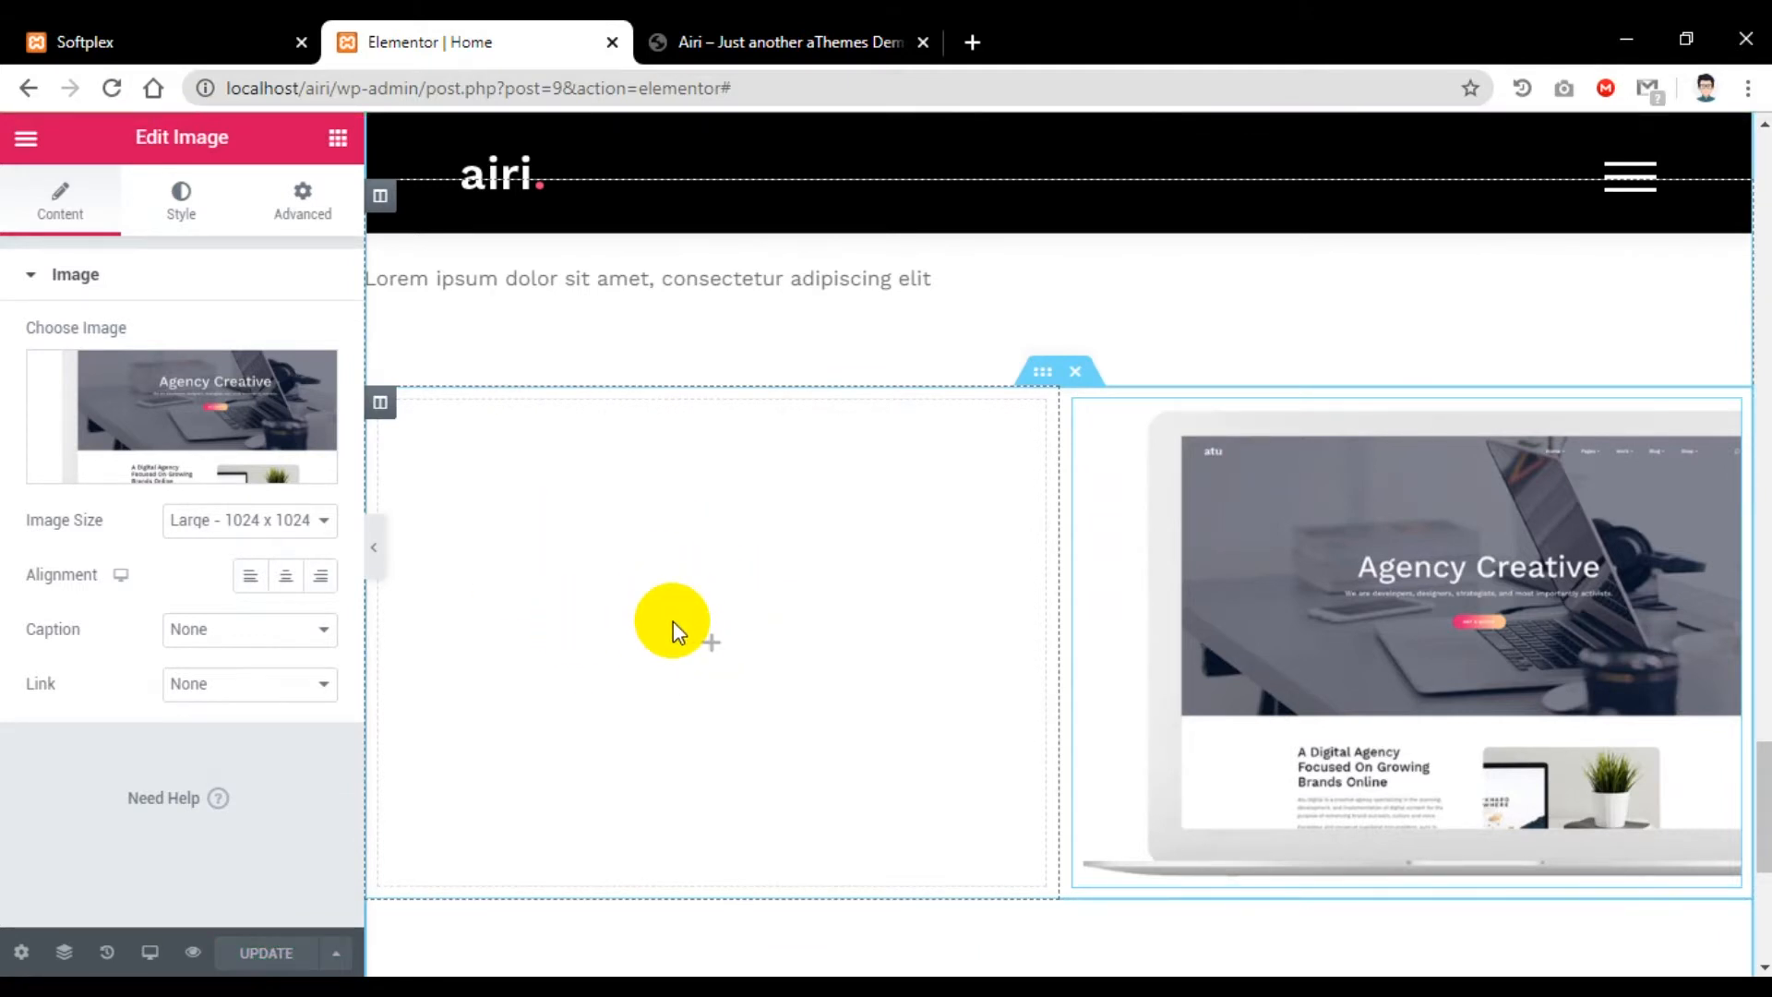
Step: Check the Our work section on the live local page, then add a Progress Bar widget to the inner section's empty left column
left_click(147, 44)
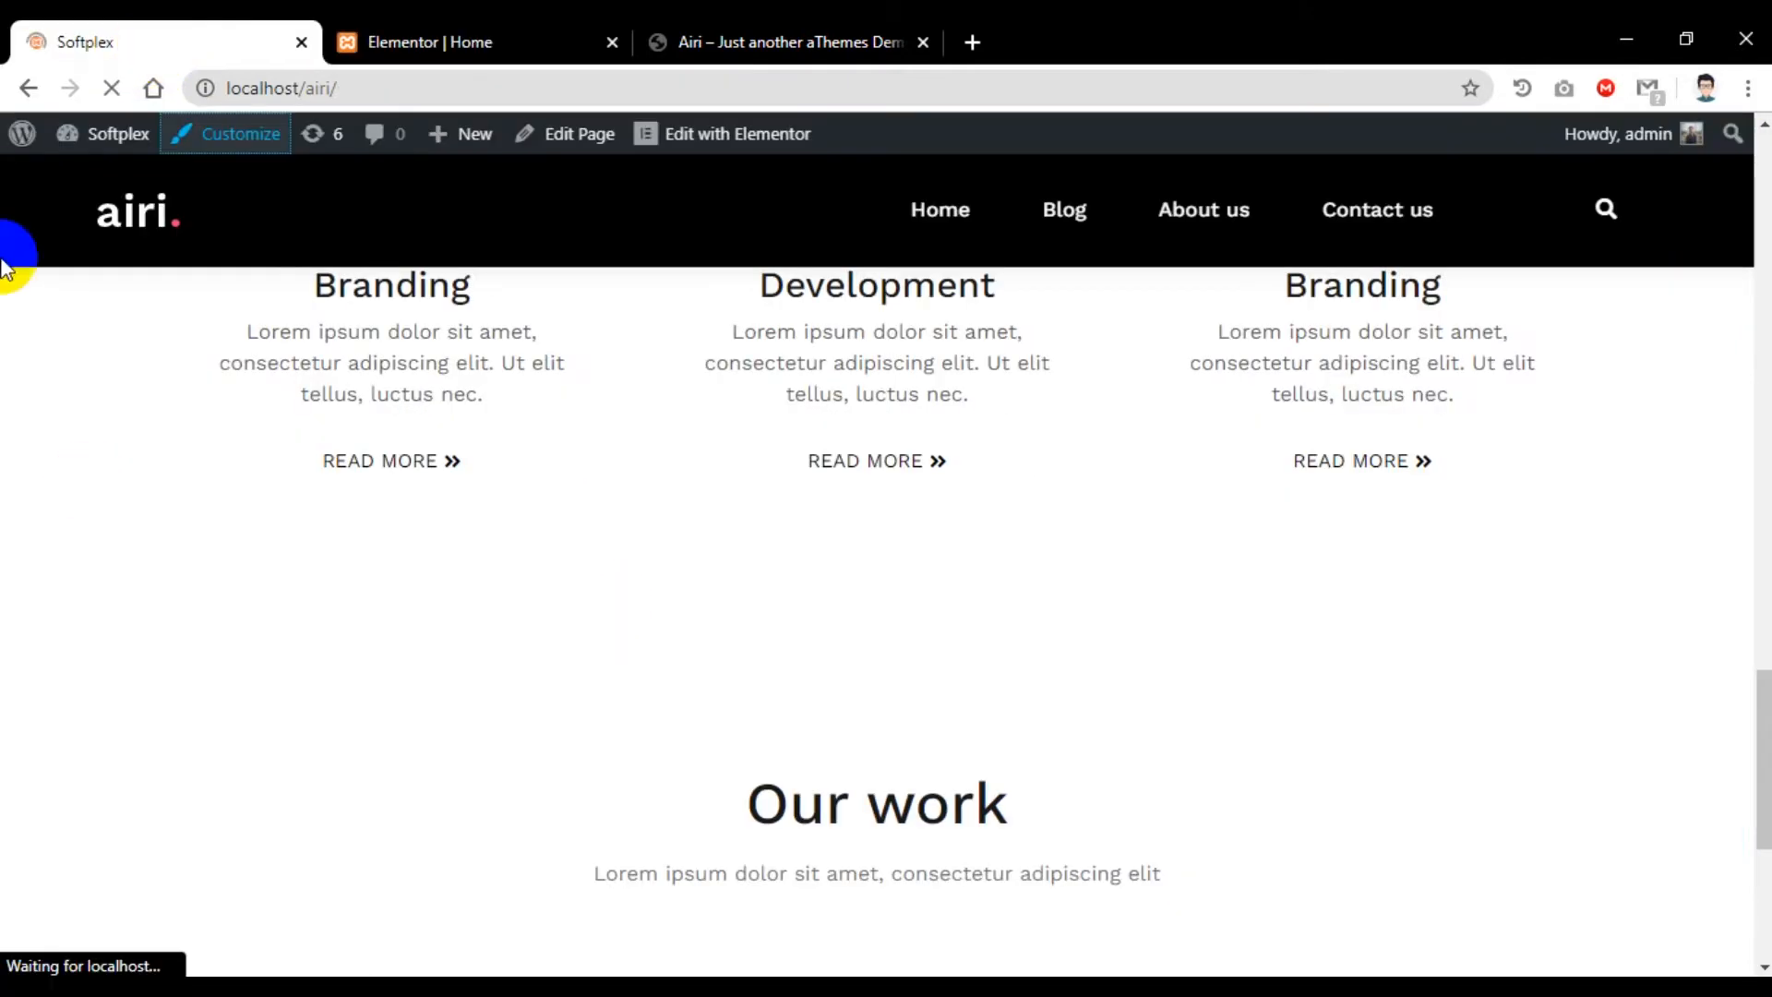
scroll(520, 561, "down", 2)
scroll(520, 561, "up", 2)
scroll(519, 560, "down", 2)
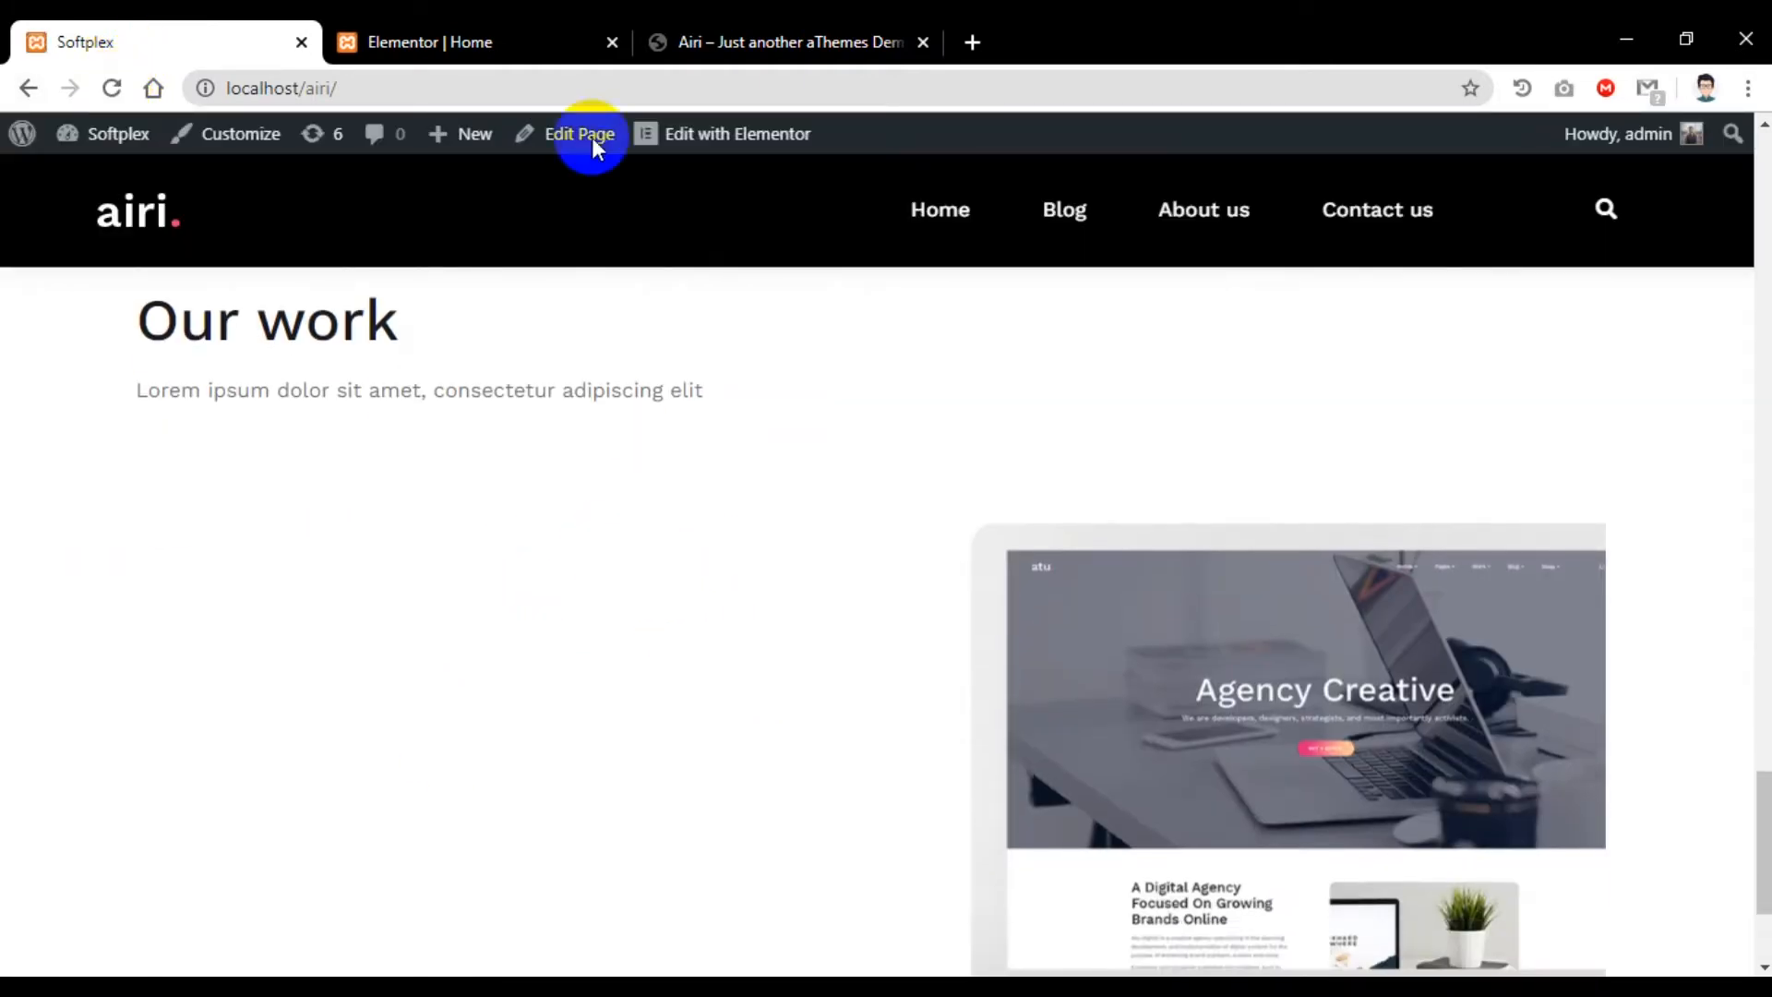
left_click(484, 47)
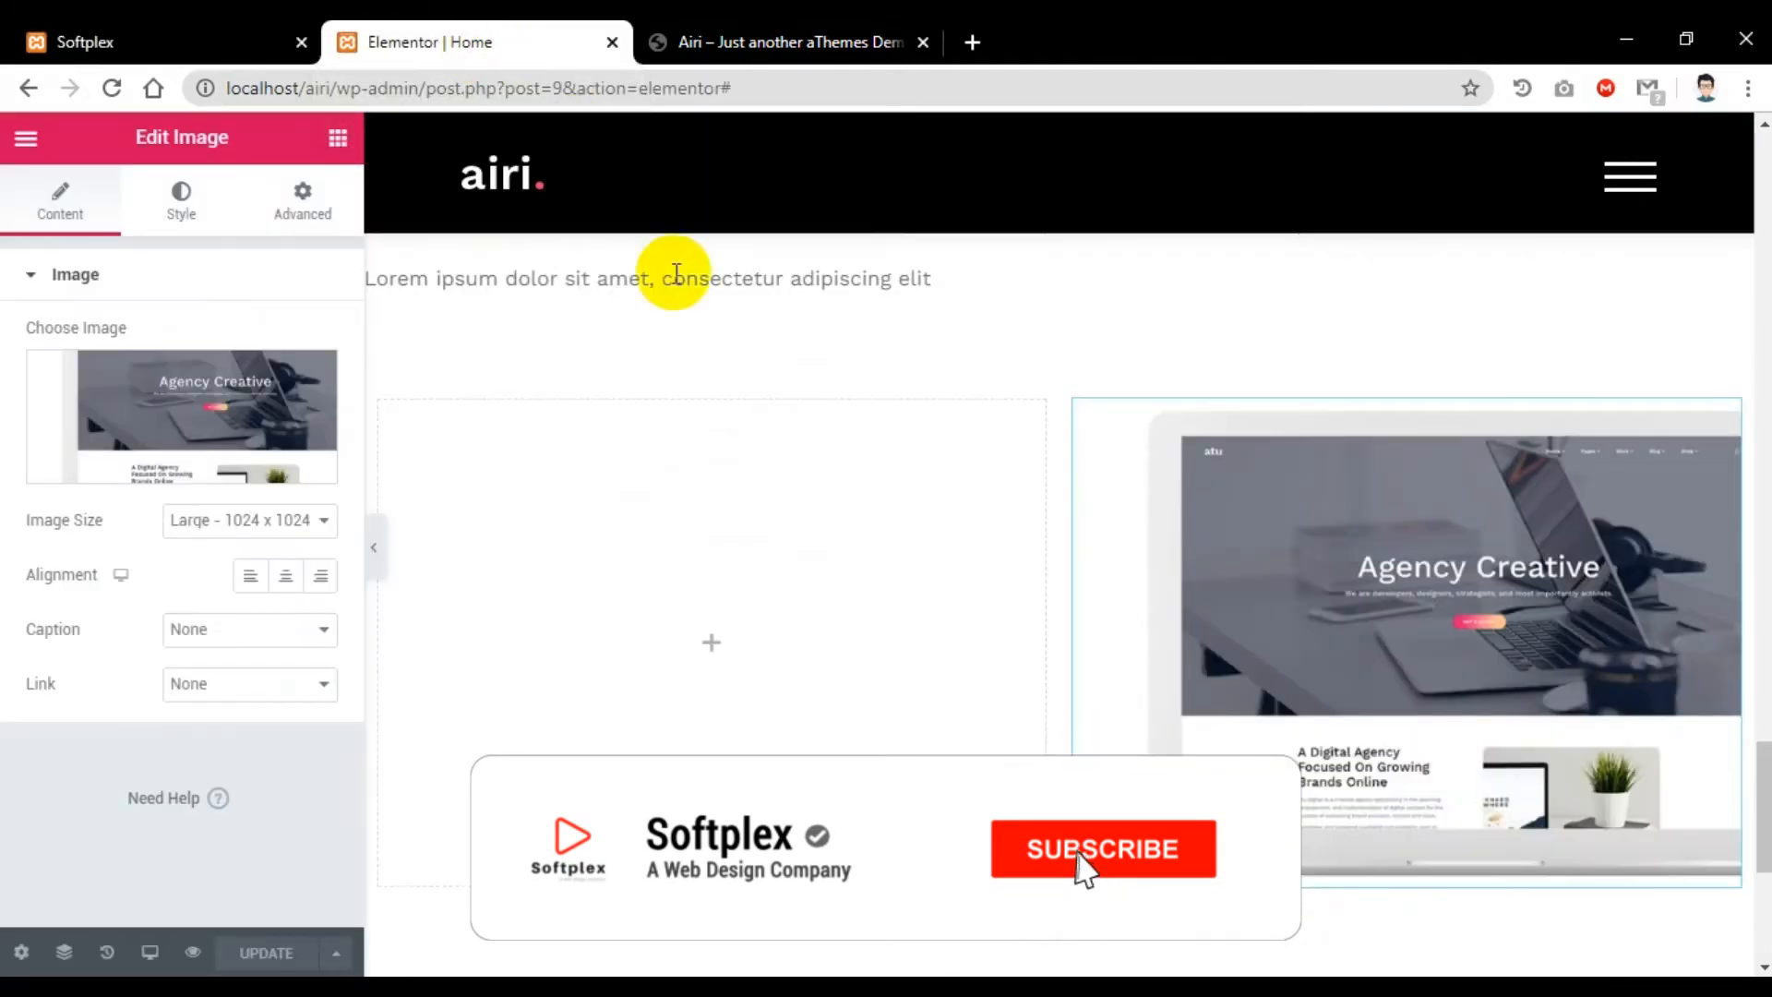
left_click(338, 140)
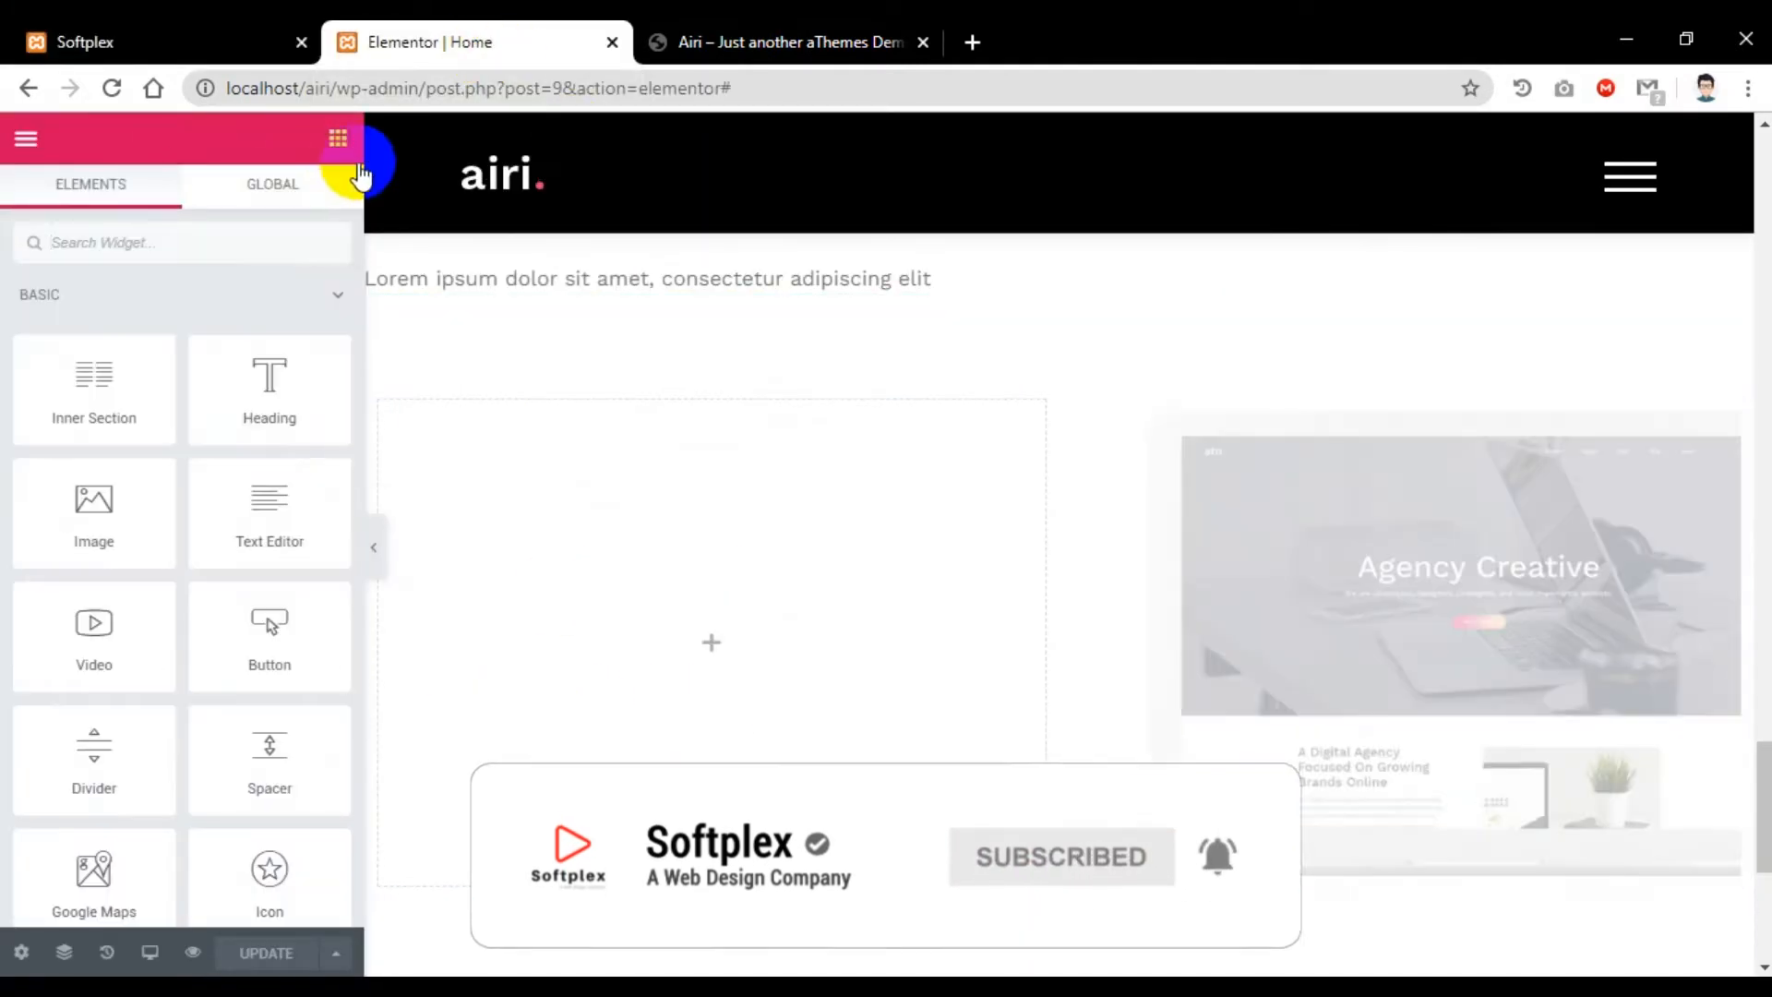
left_click(157, 309)
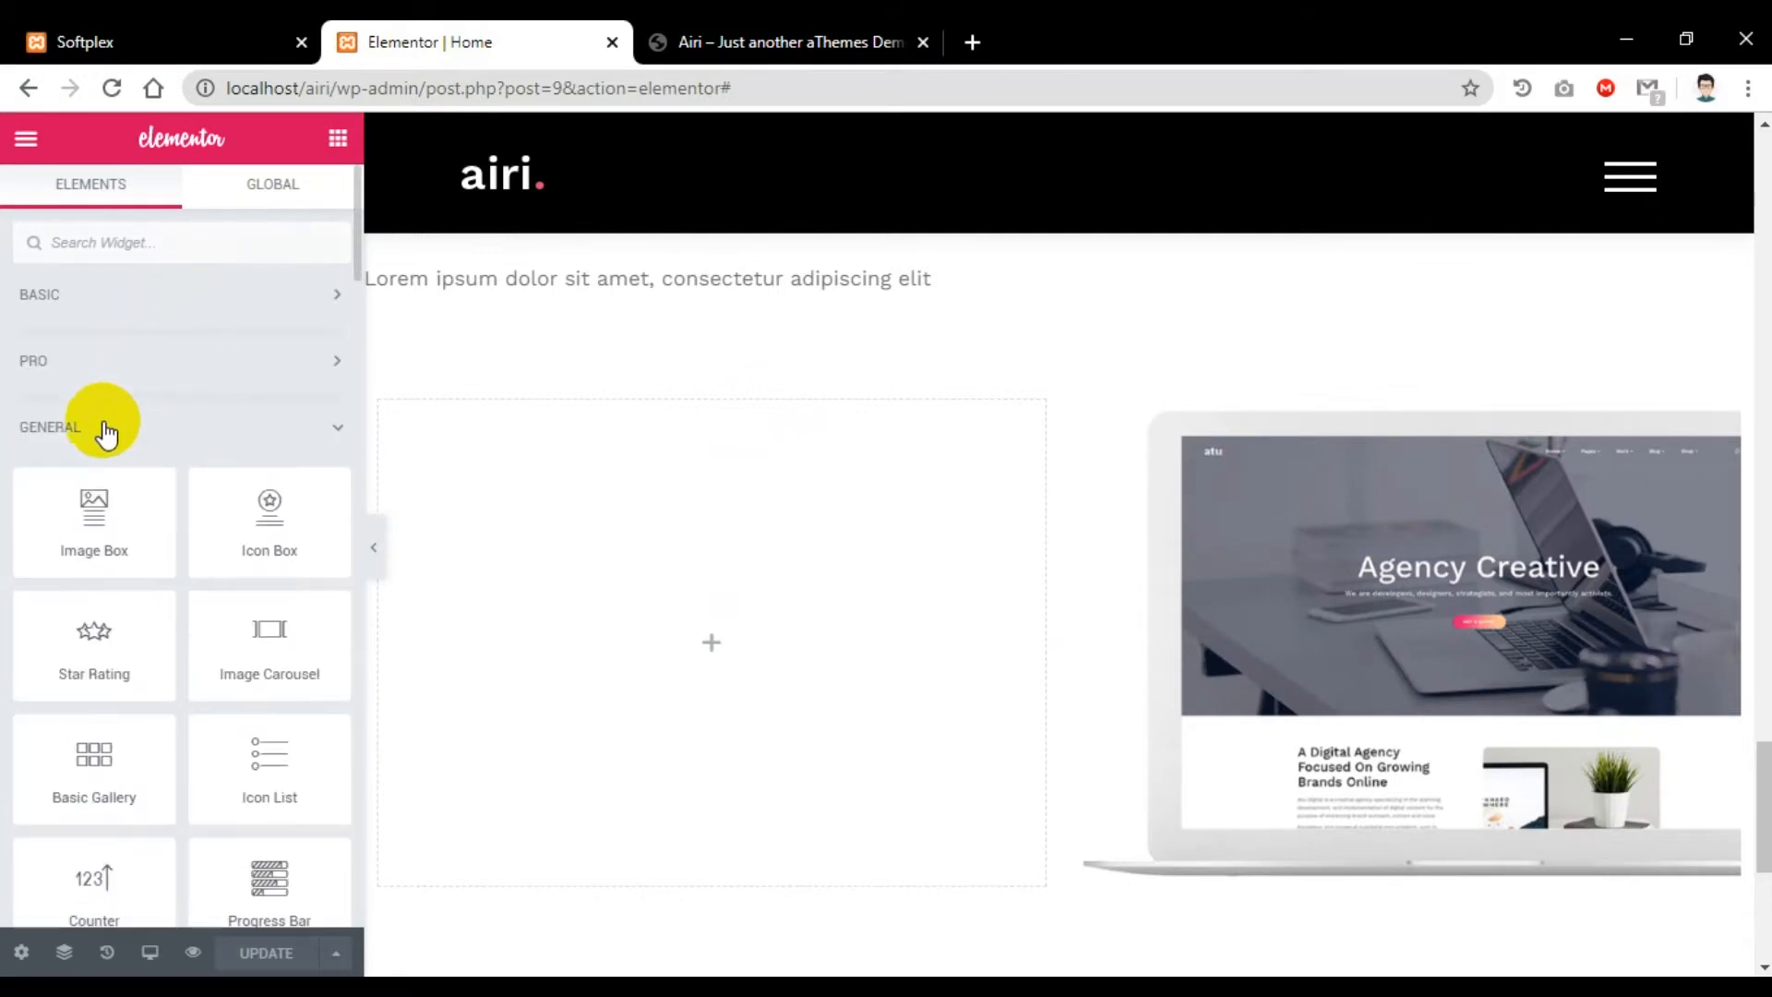
scroll(272, 854, "down", 2)
left_click_drag(253, 772, 731, 676)
Step: Copy the first skill name from the Airi demo and set the progress bar's title to WORDPRESS
left_click(778, 42)
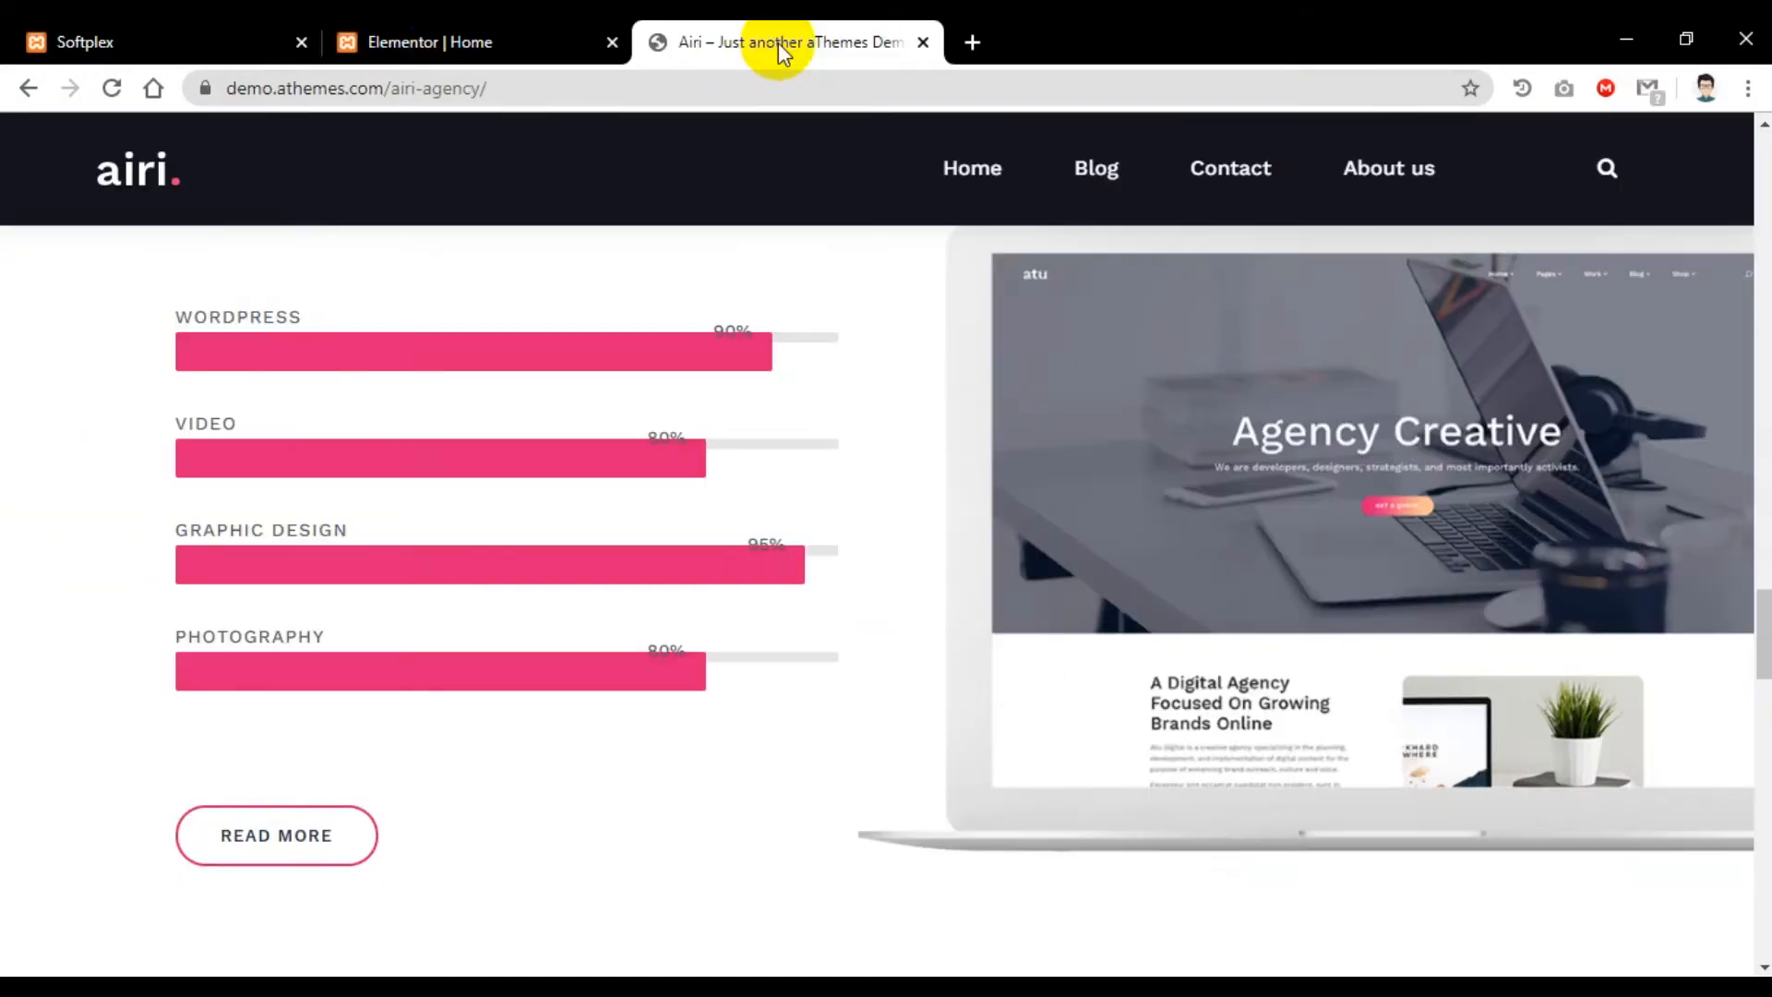
left_click(450, 47)
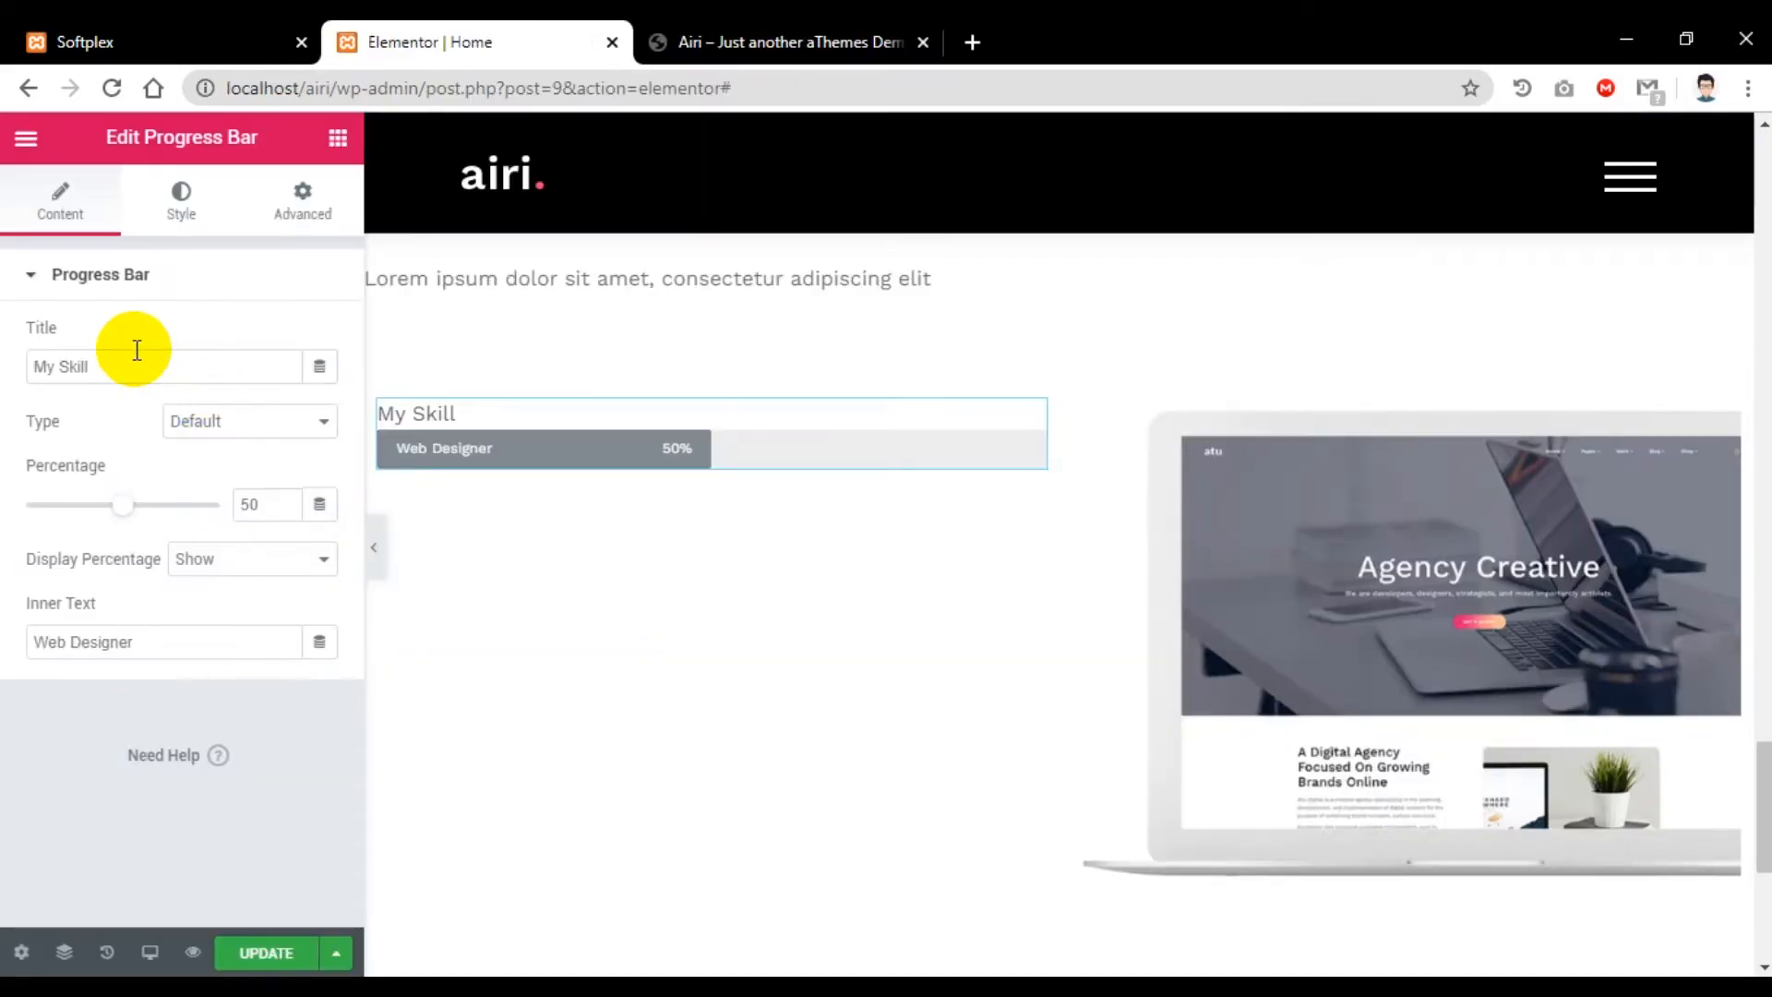
left_click(723, 47)
double_click(276, 318)
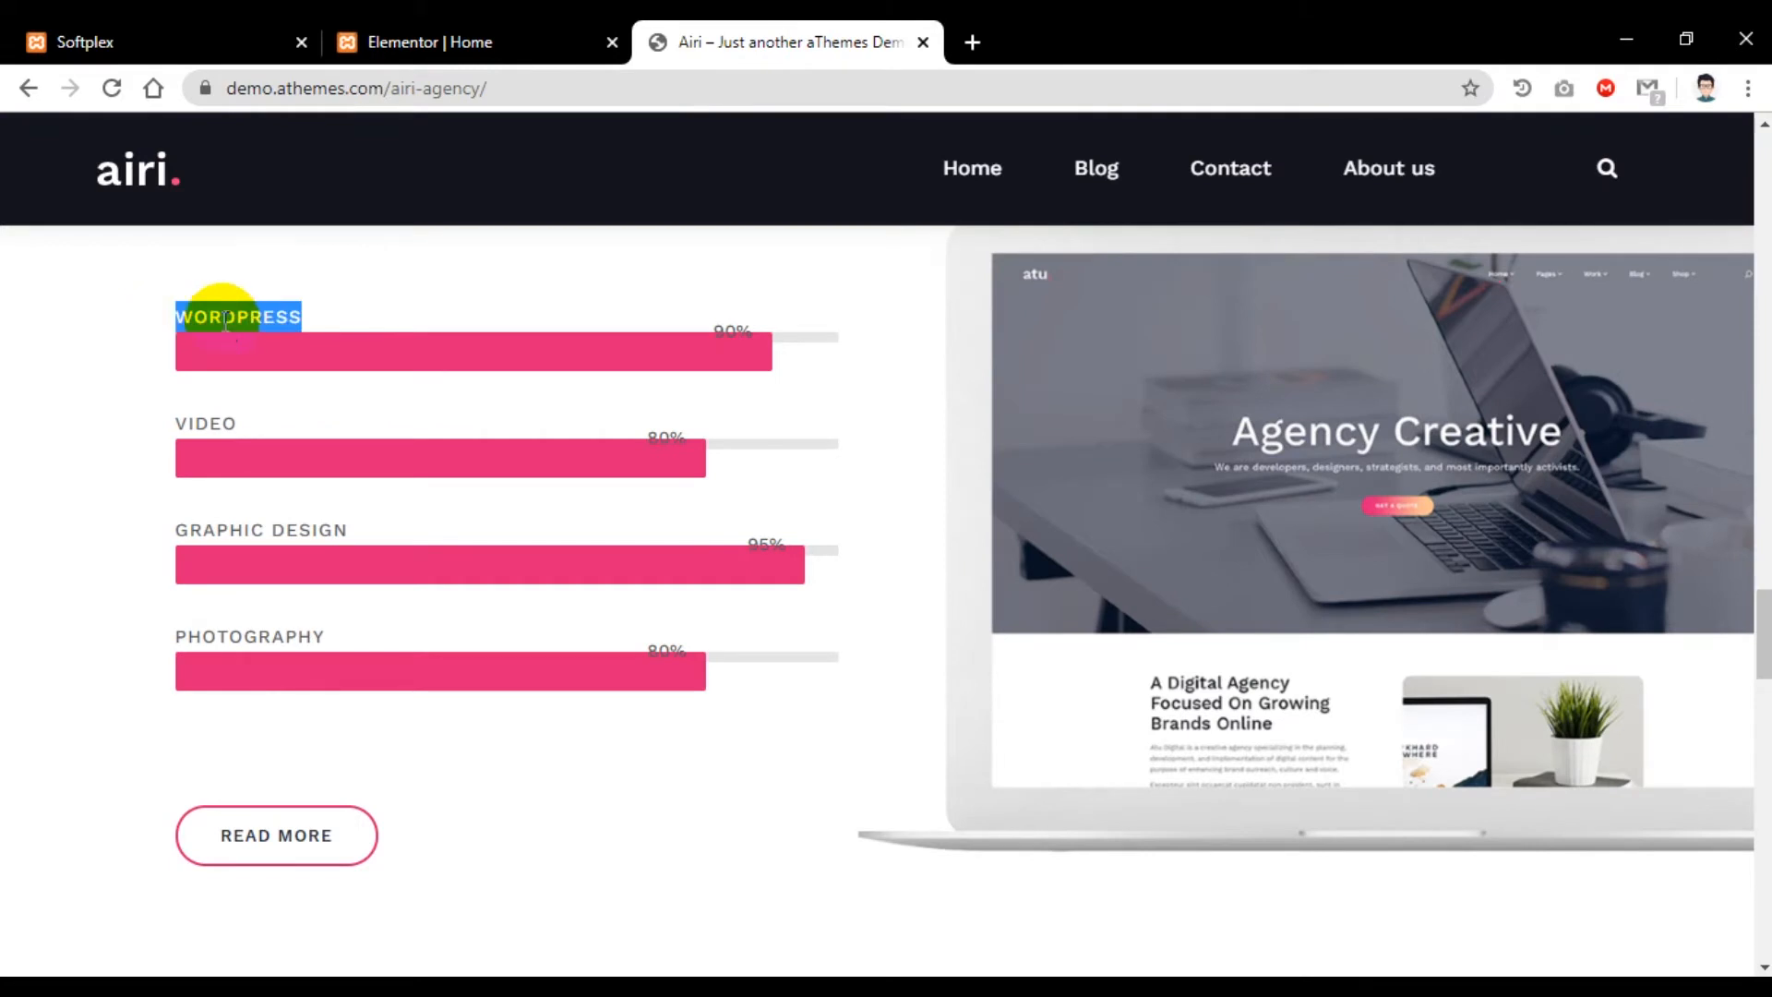
right_click(241, 312)
left_click(304, 332)
left_click(424, 46)
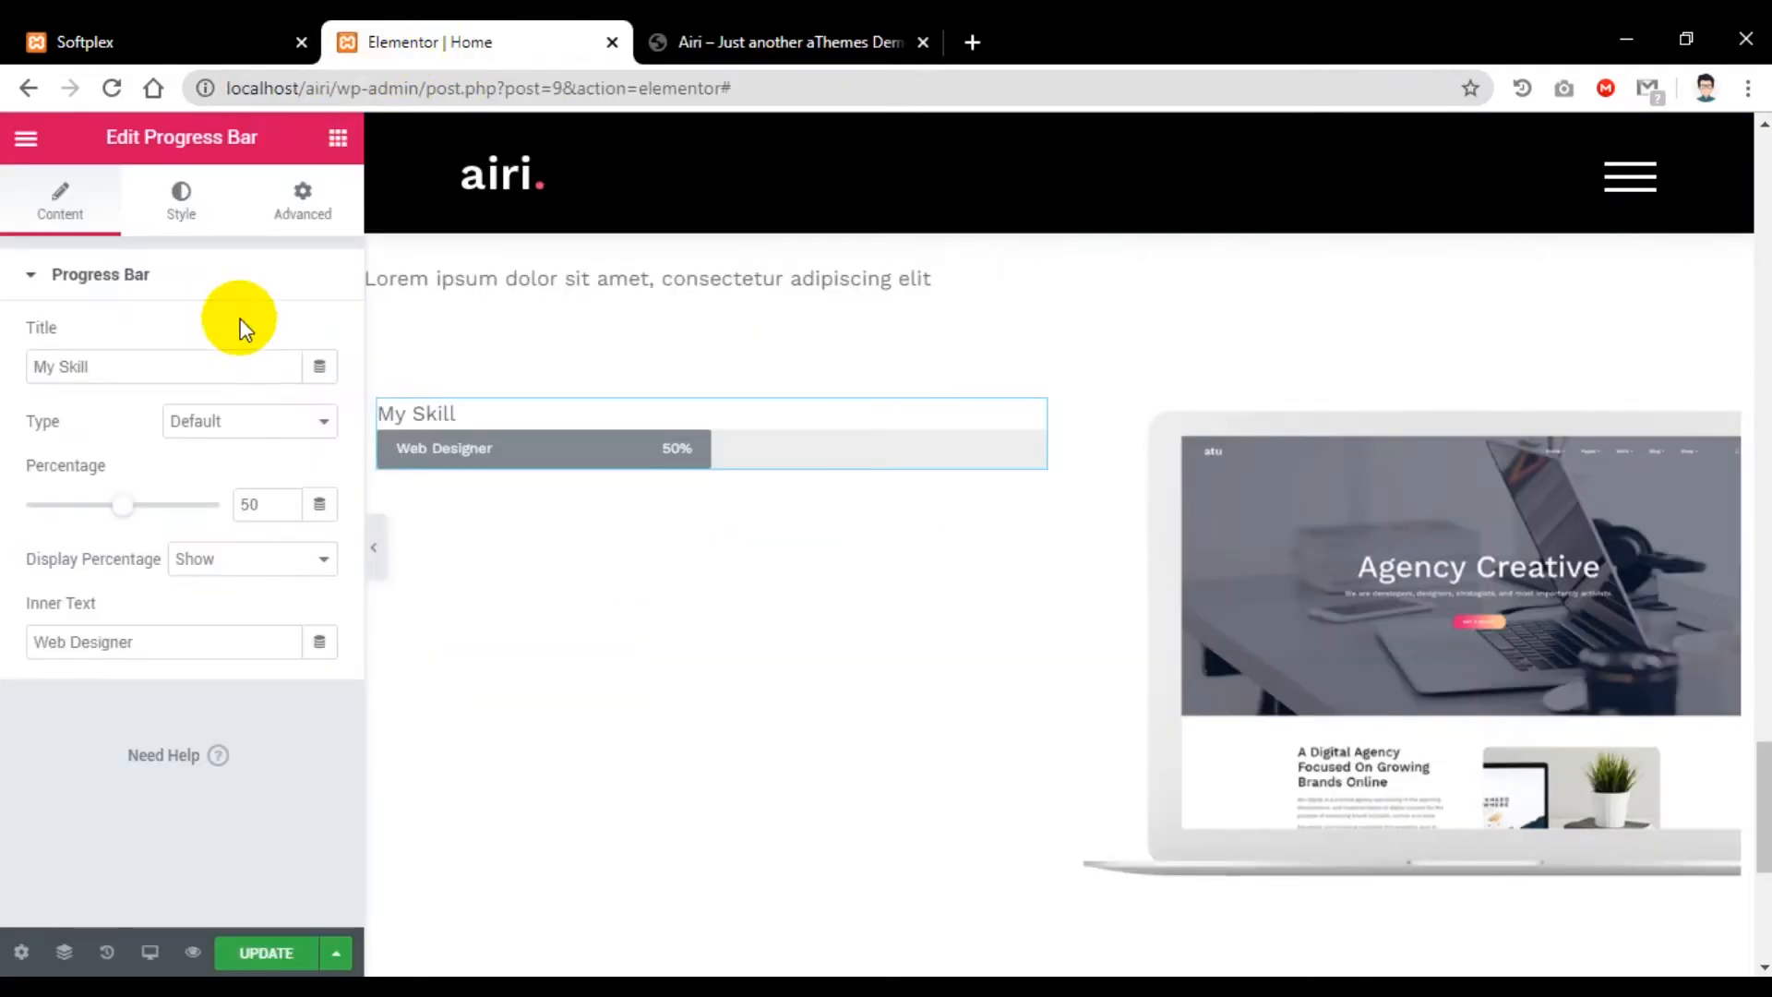
left_click_drag(130, 366, 4, 379)
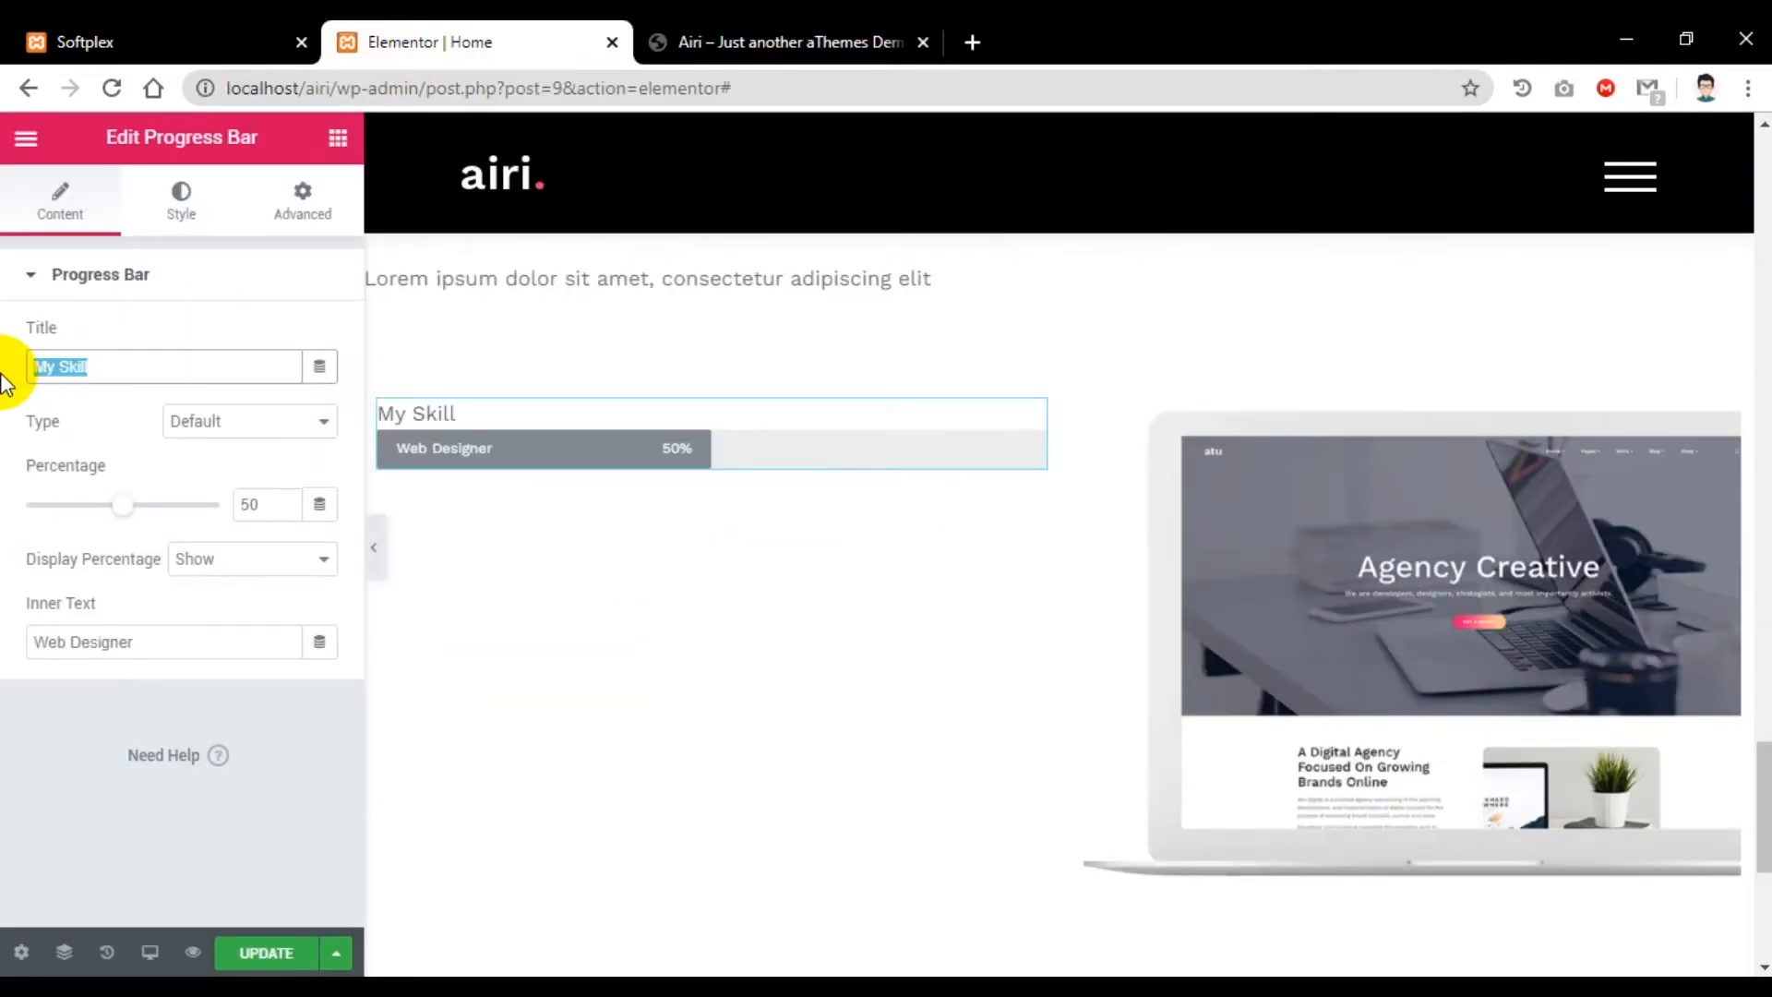
key("ctrl+v")
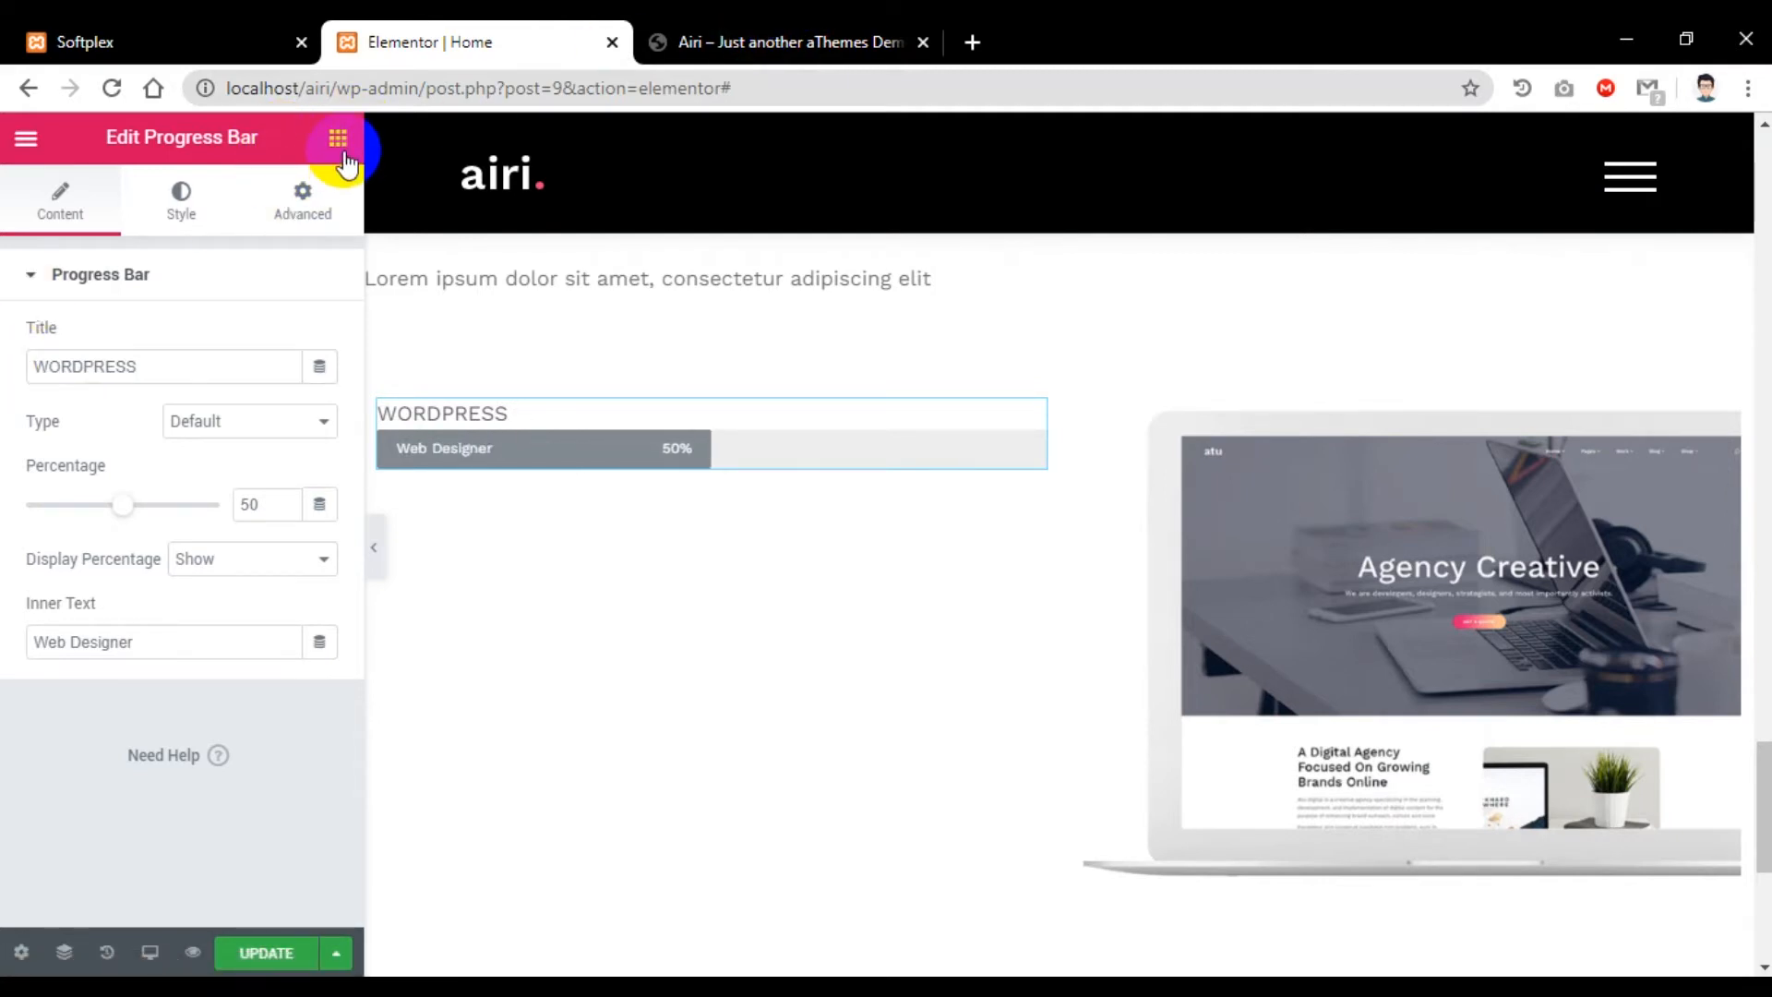
left_click(341, 155)
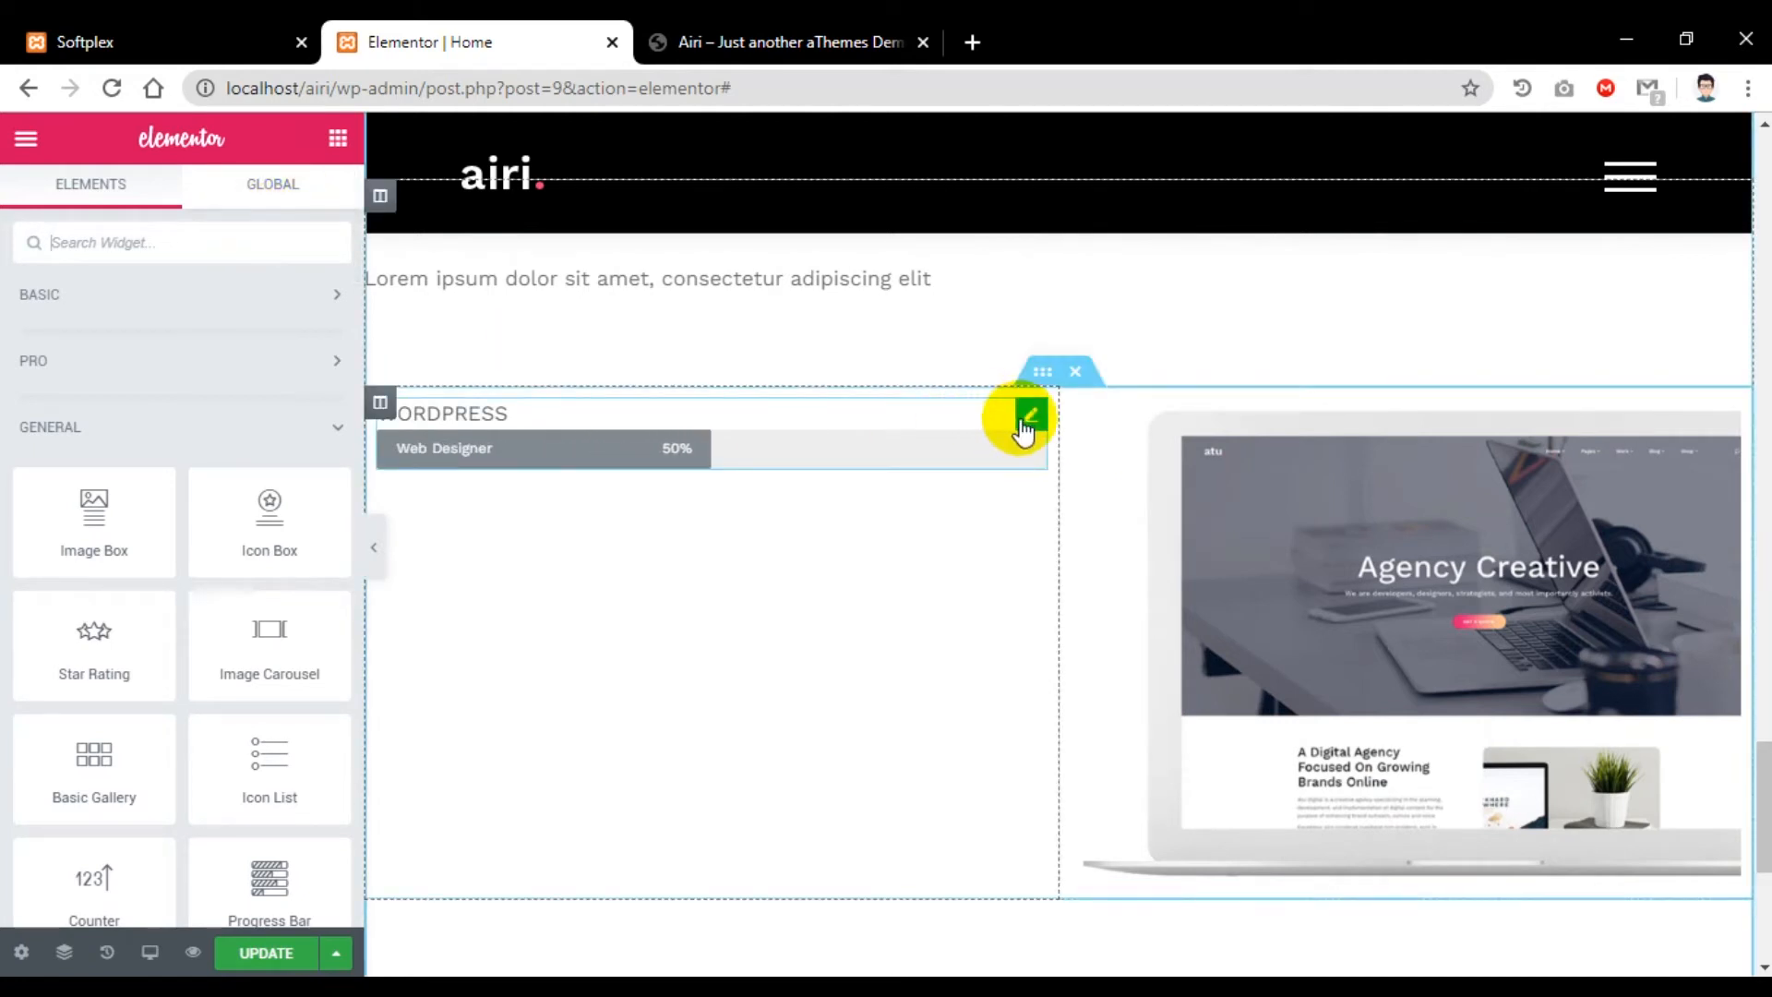
Step: Set the WORDPRESS progress bar's color to #DF2176, copied from Html Css .txt in Notepad, and update the page
left_click(1028, 417)
left_click(181, 201)
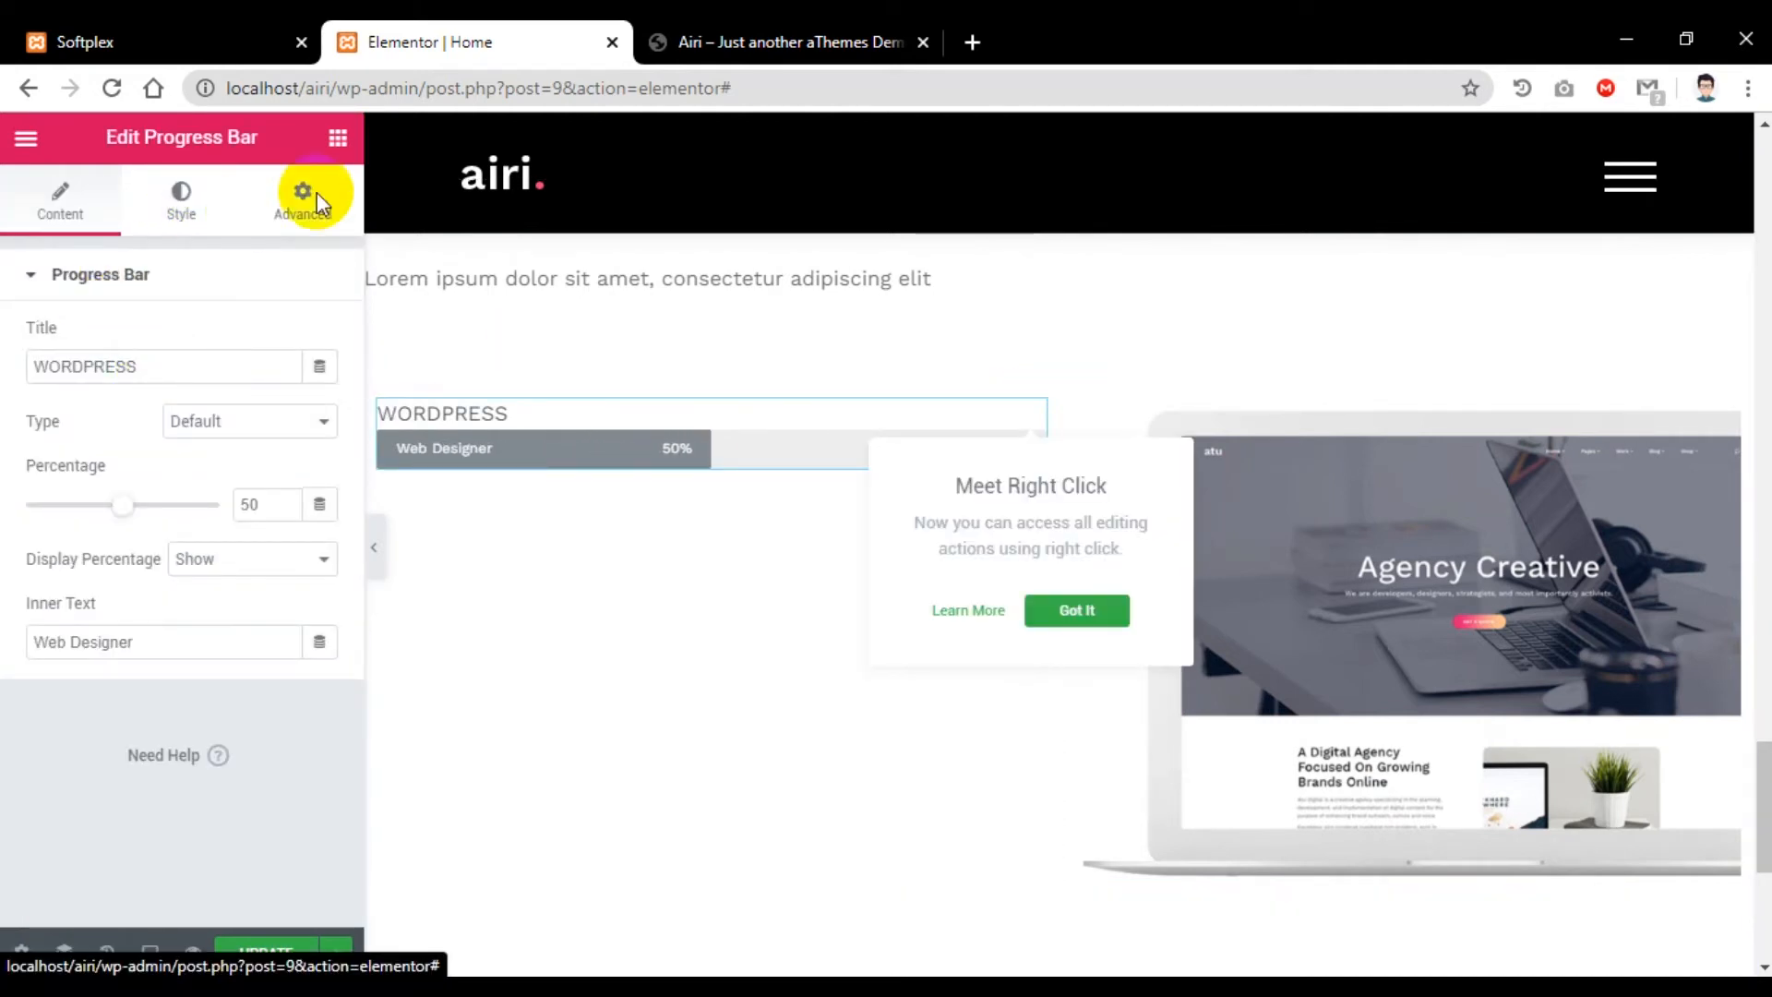
left_click(285, 338)
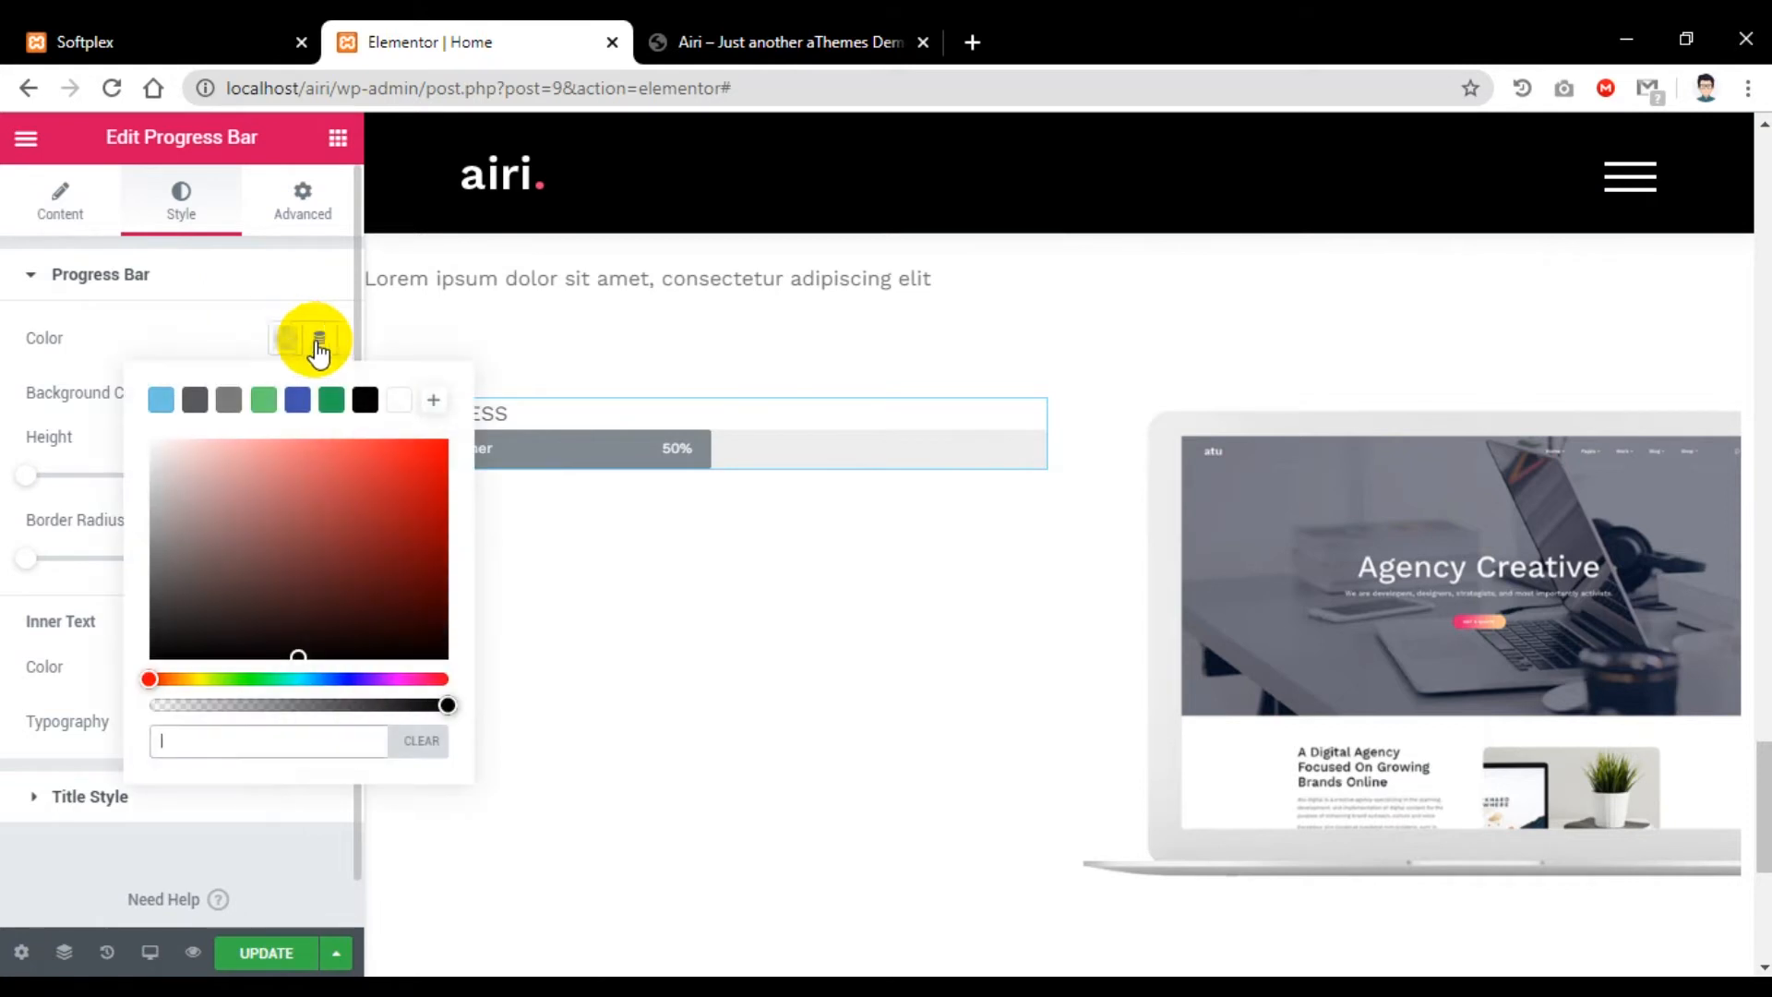
key("alt+Tab")
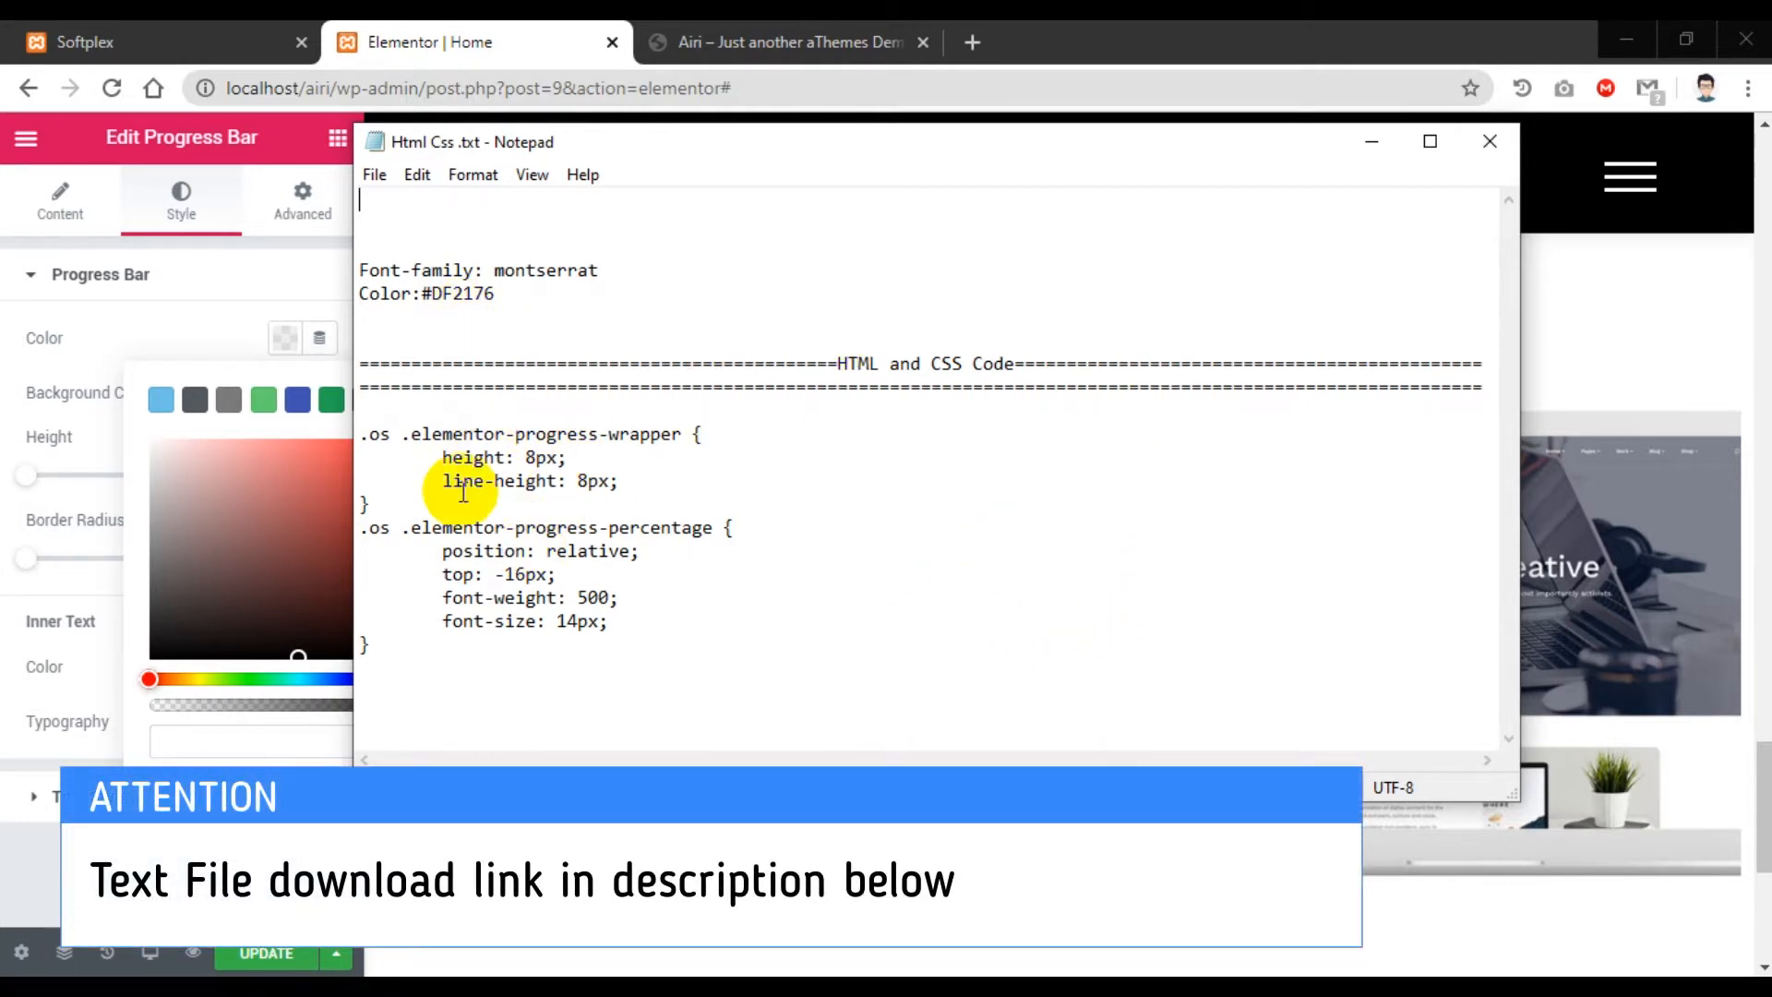
left_click_drag(423, 295, 522, 296)
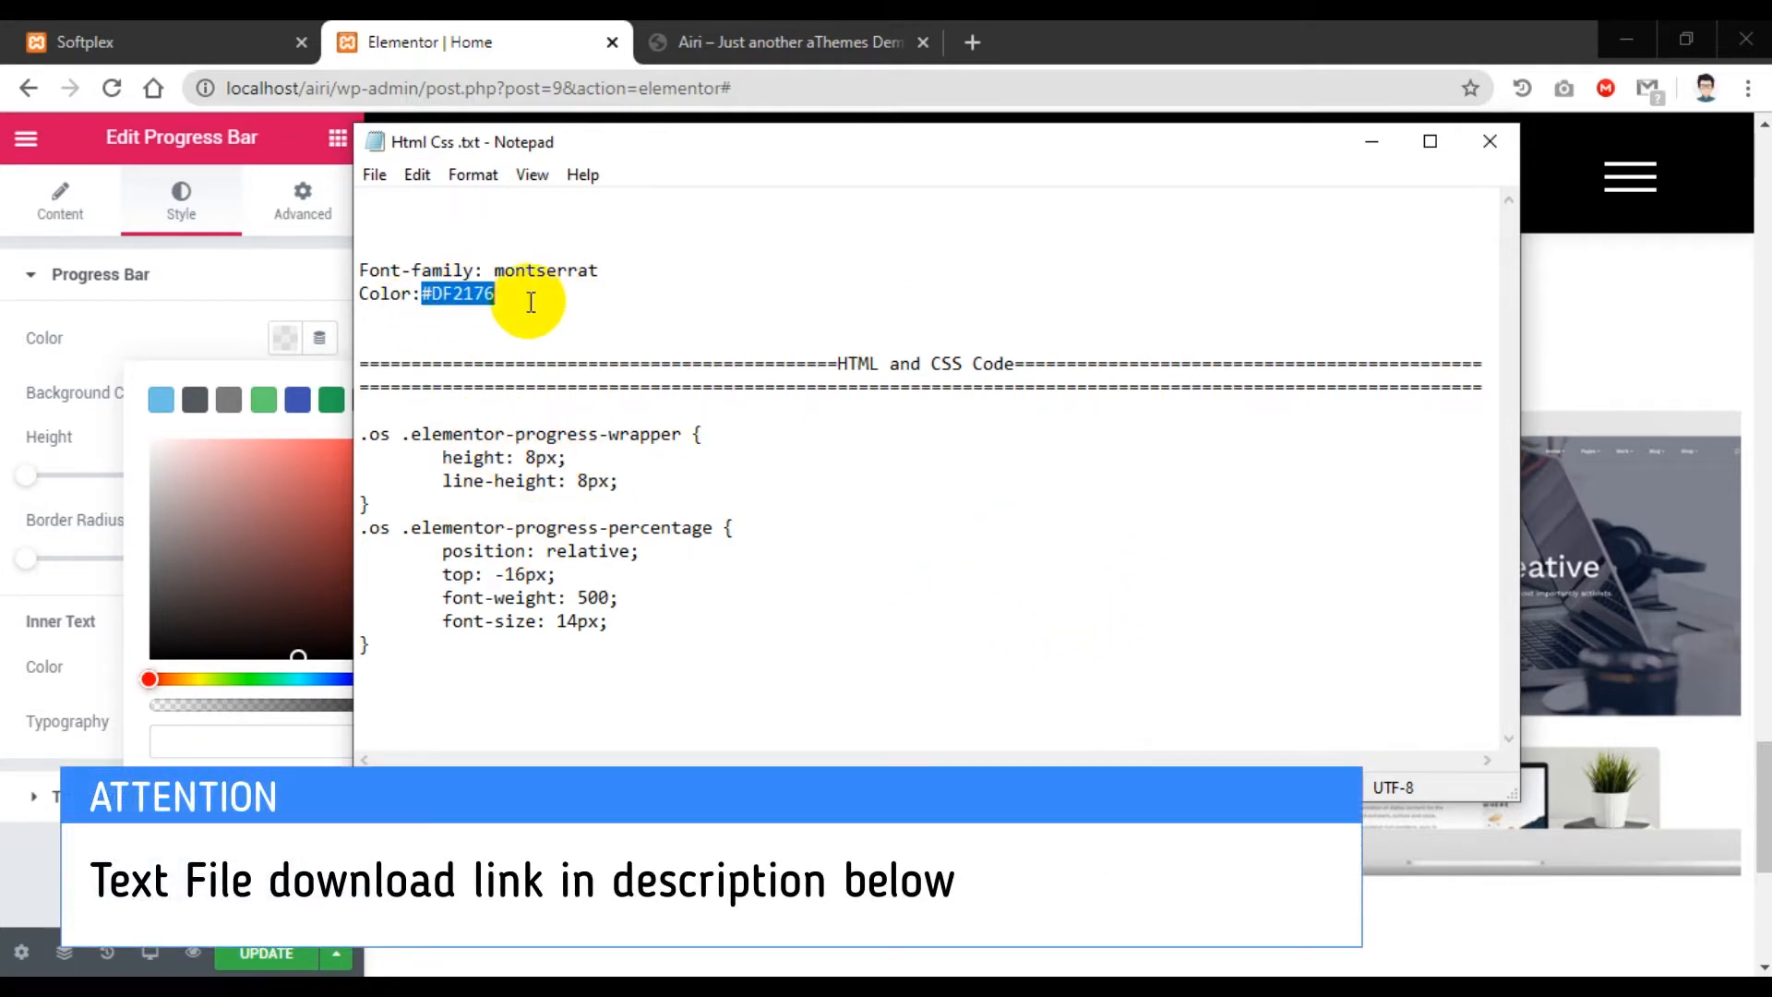
right_click(457, 295)
left_click(498, 376)
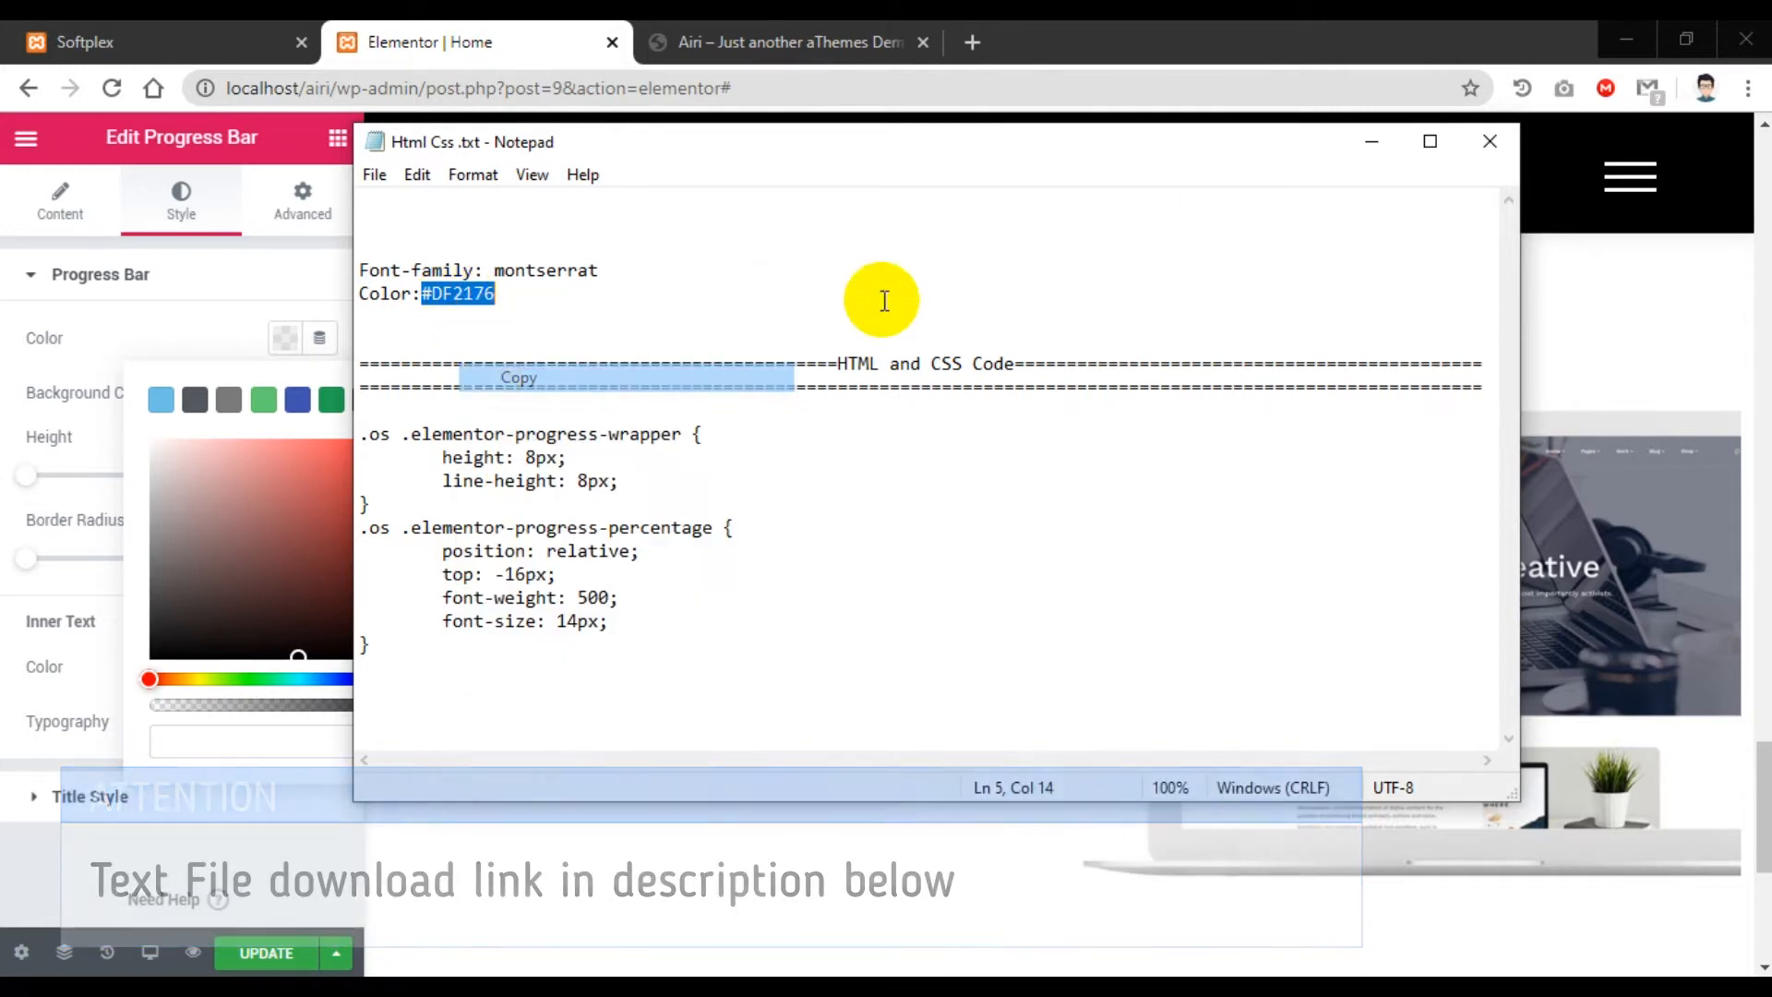
left_click(1372, 141)
left_click(272, 734)
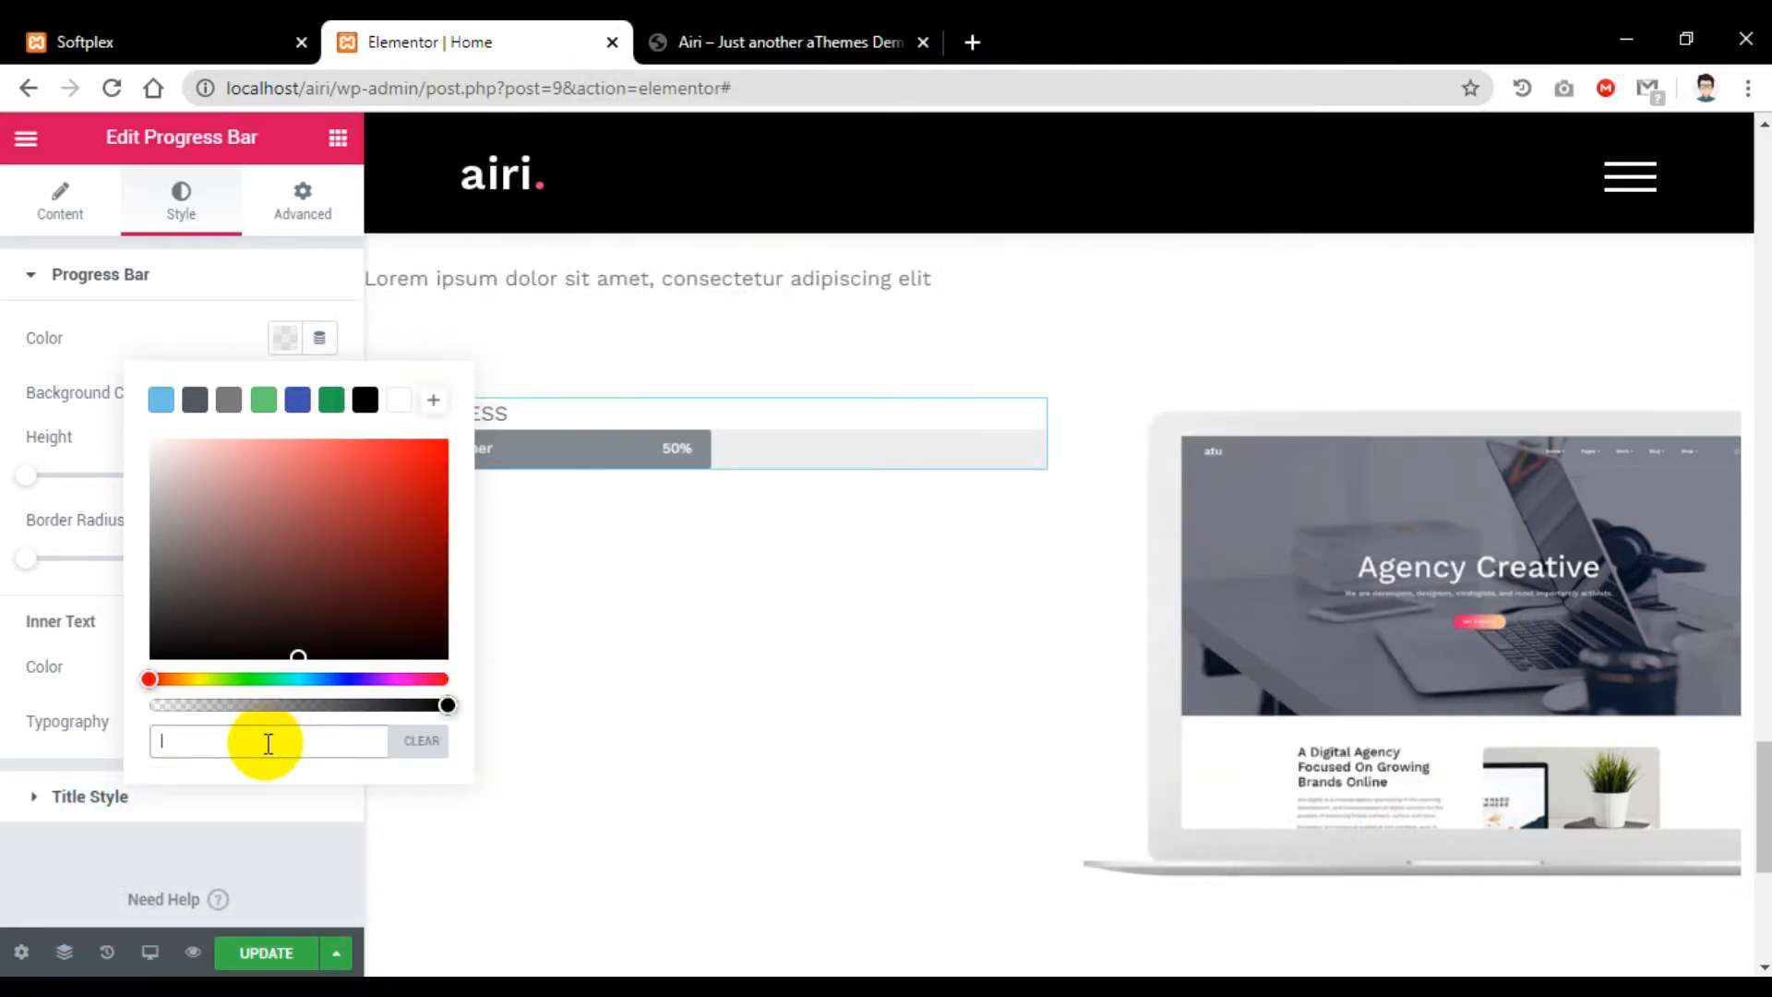
key("ctrl+v")
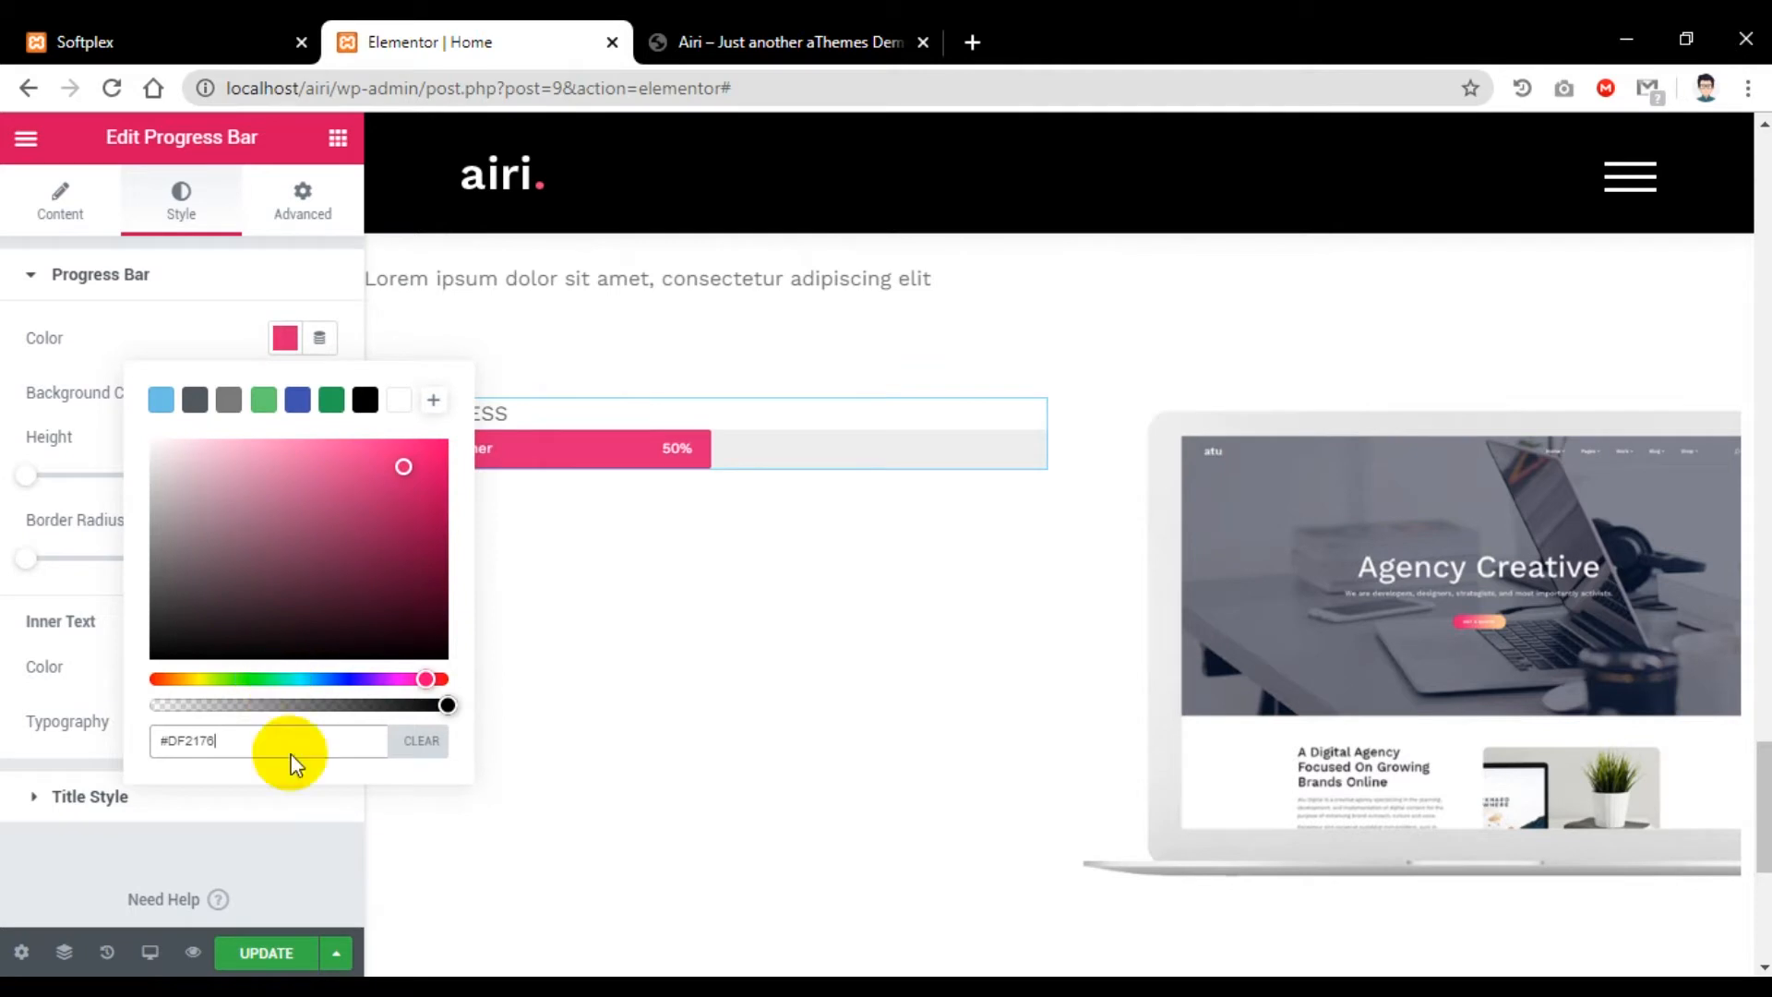
left_click(279, 952)
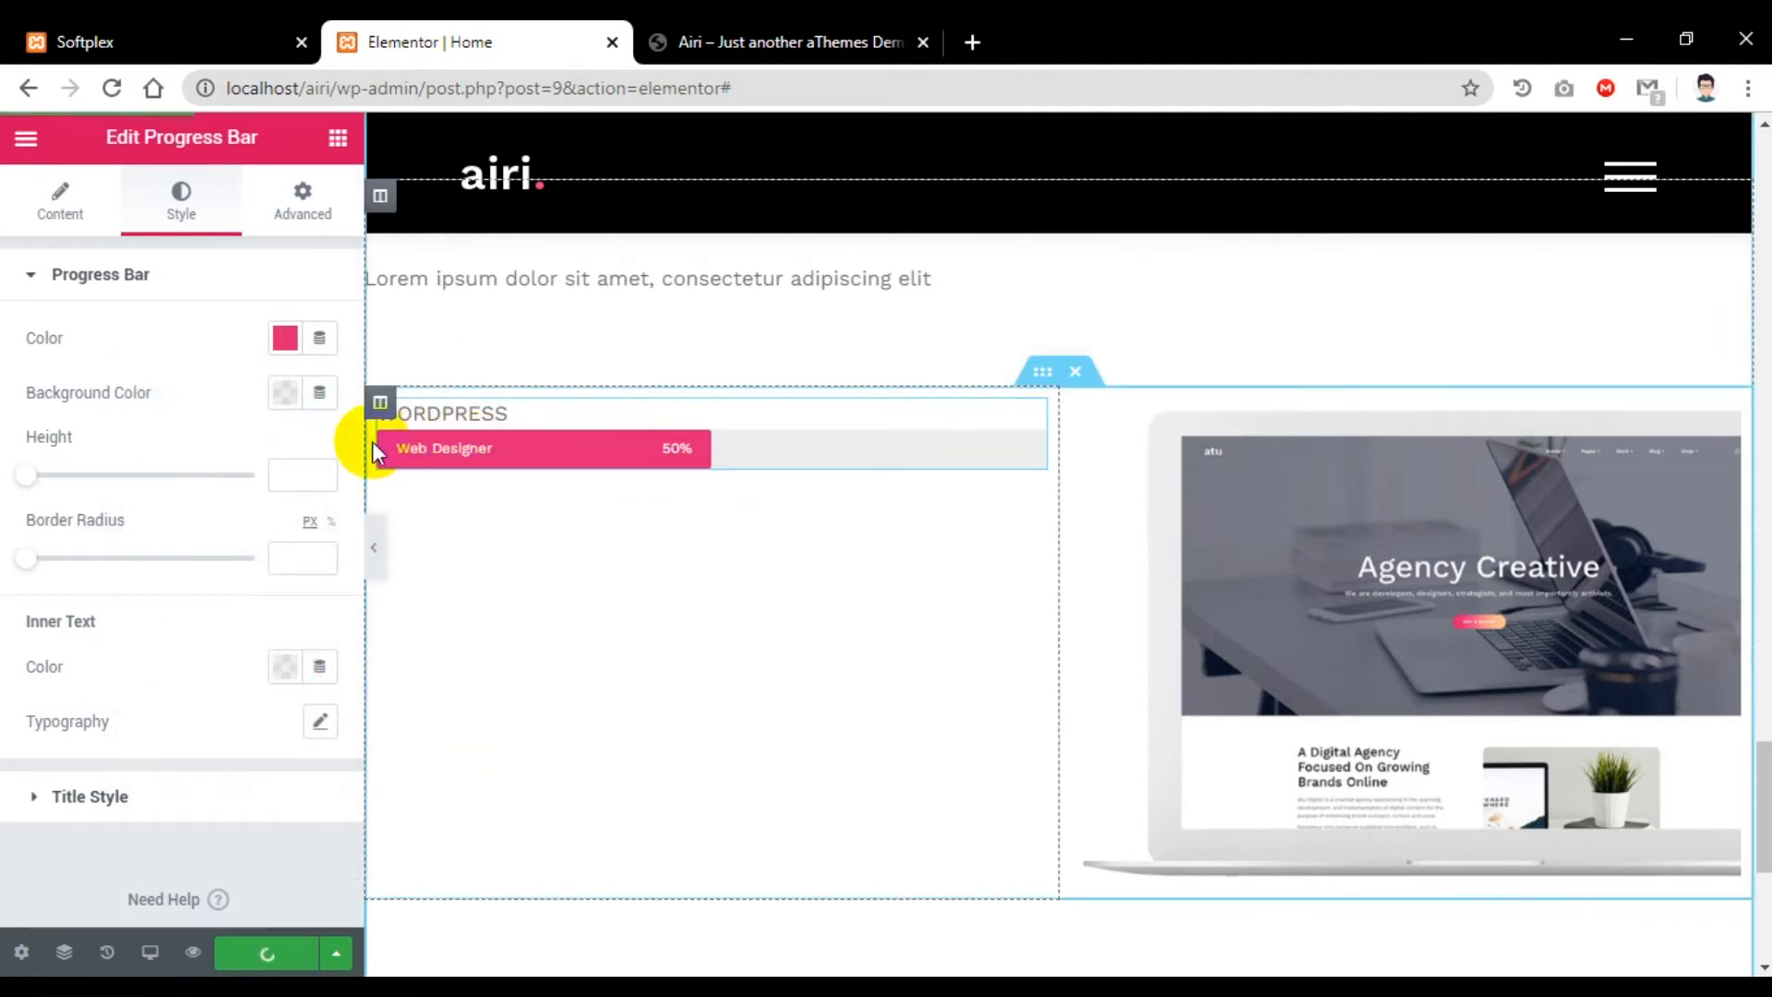
Step: Set the WORDPRESS progress bar's height to 20 and update the page
left_click(51, 203)
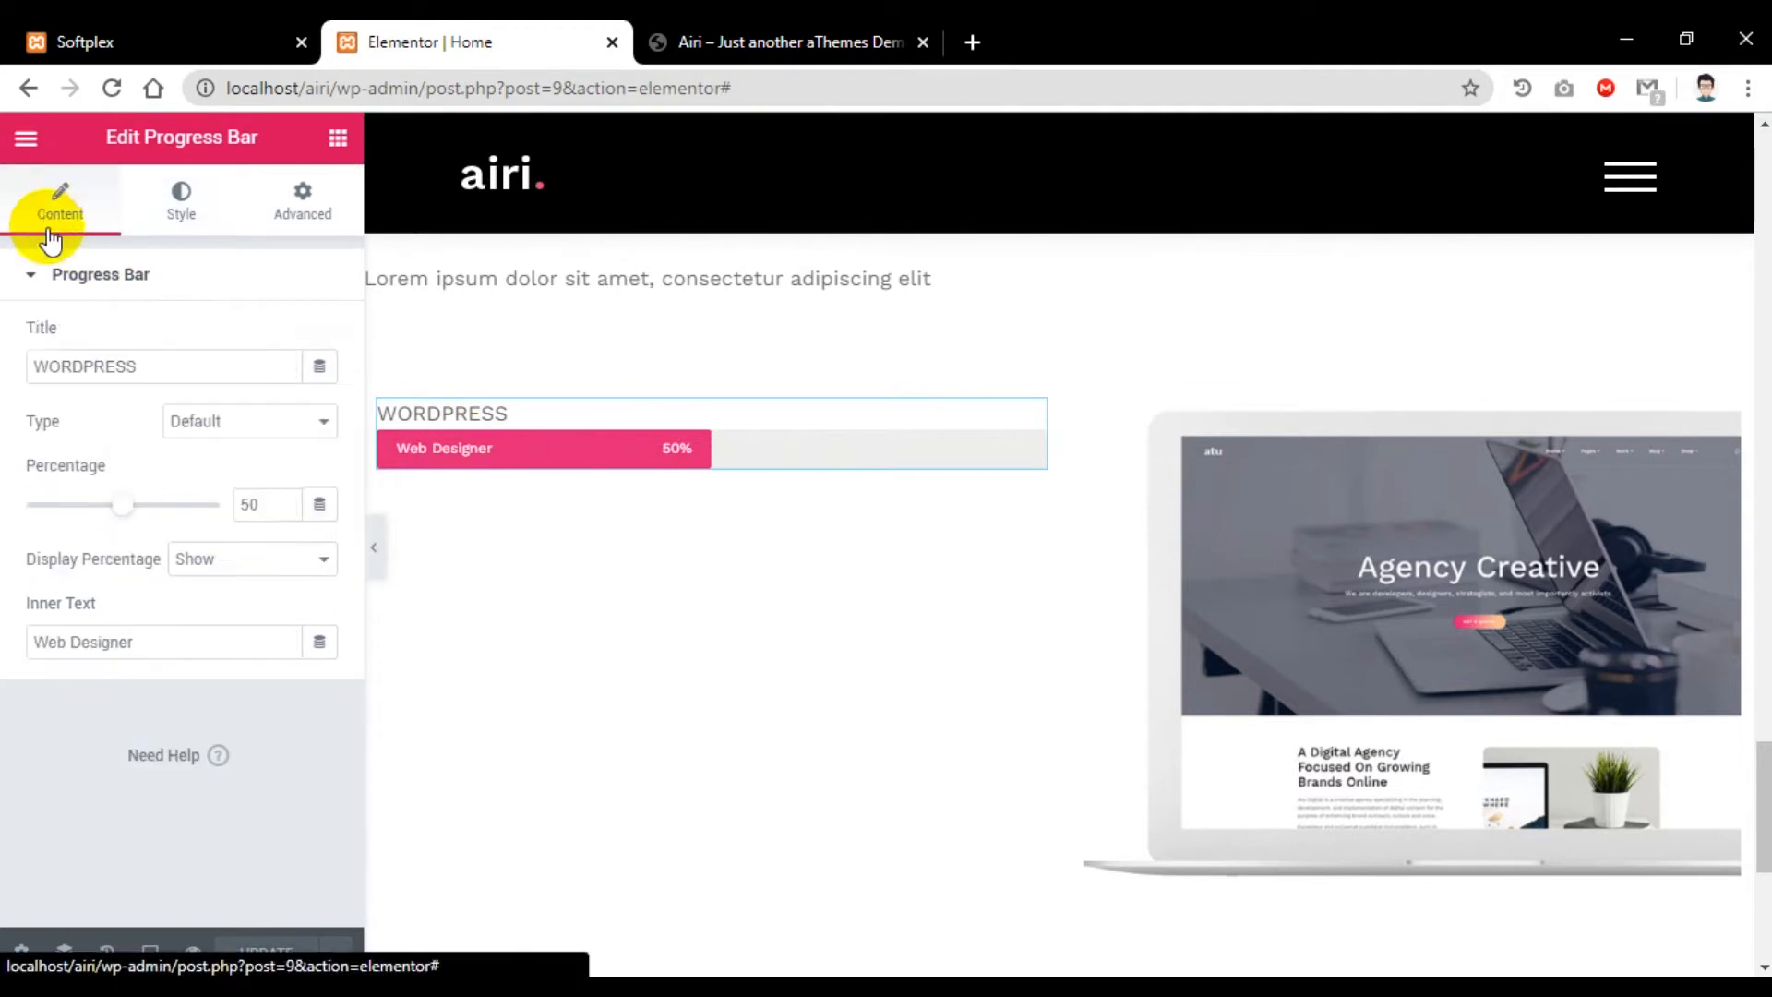
left_click(181, 205)
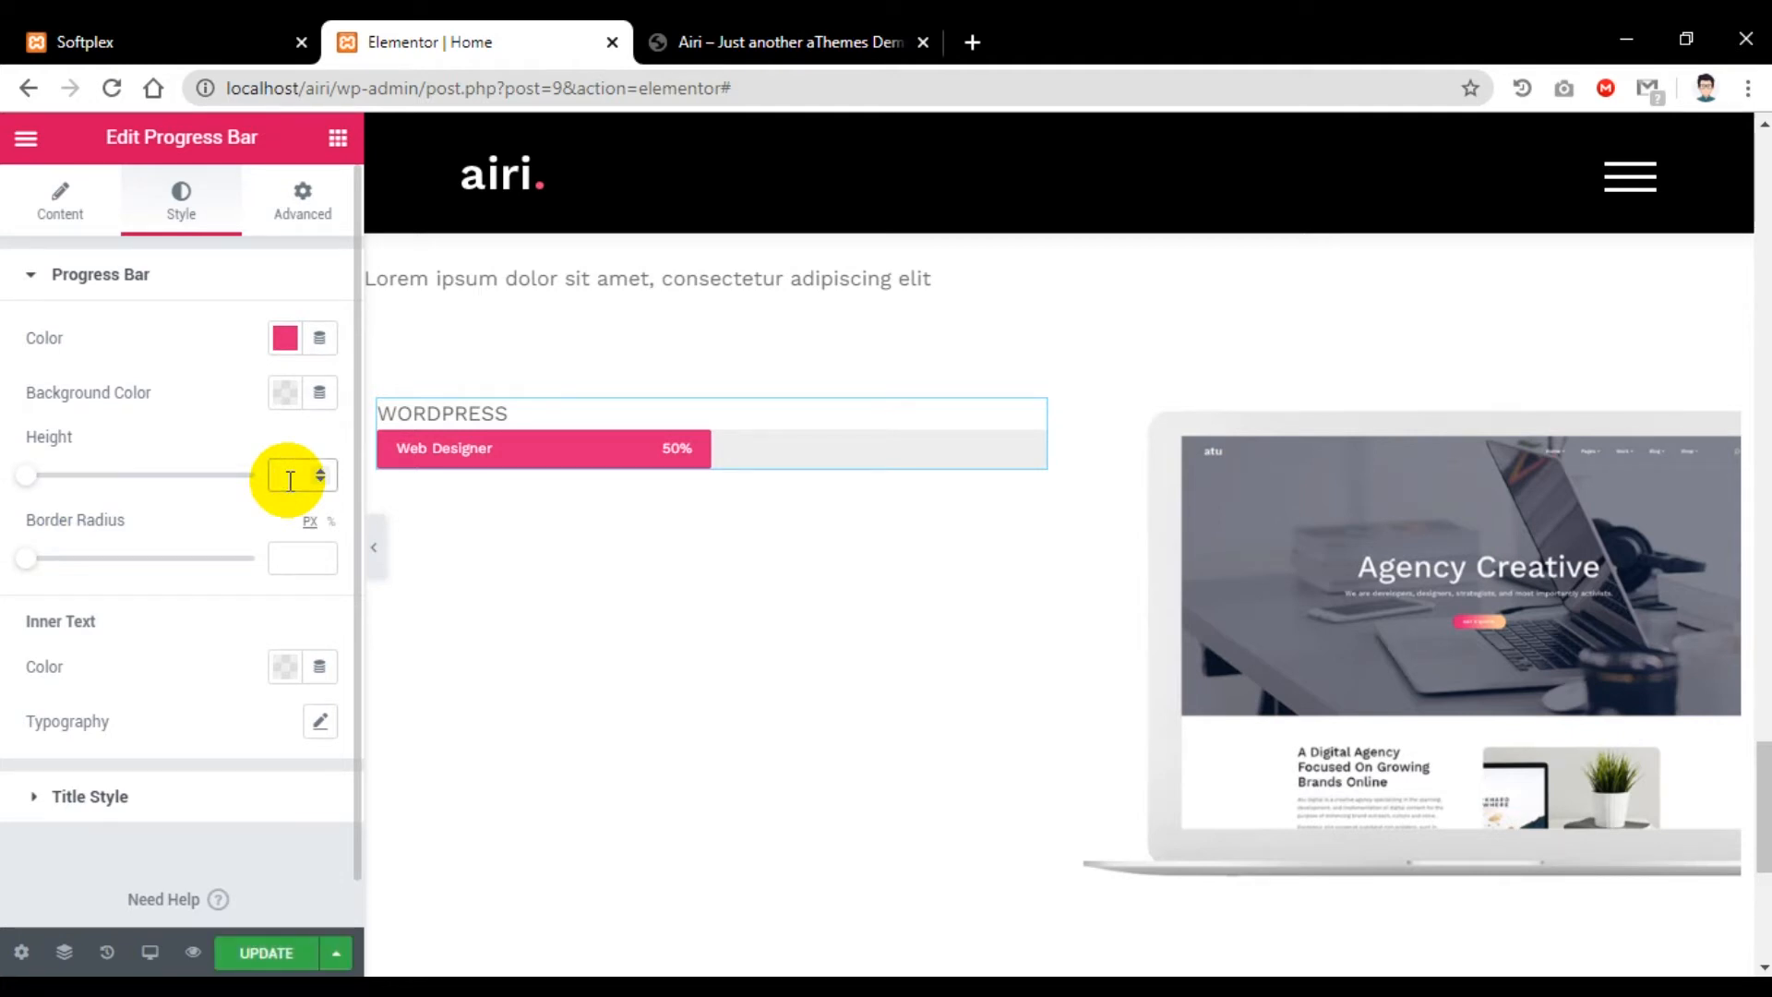
type("20")
left_click(287, 955)
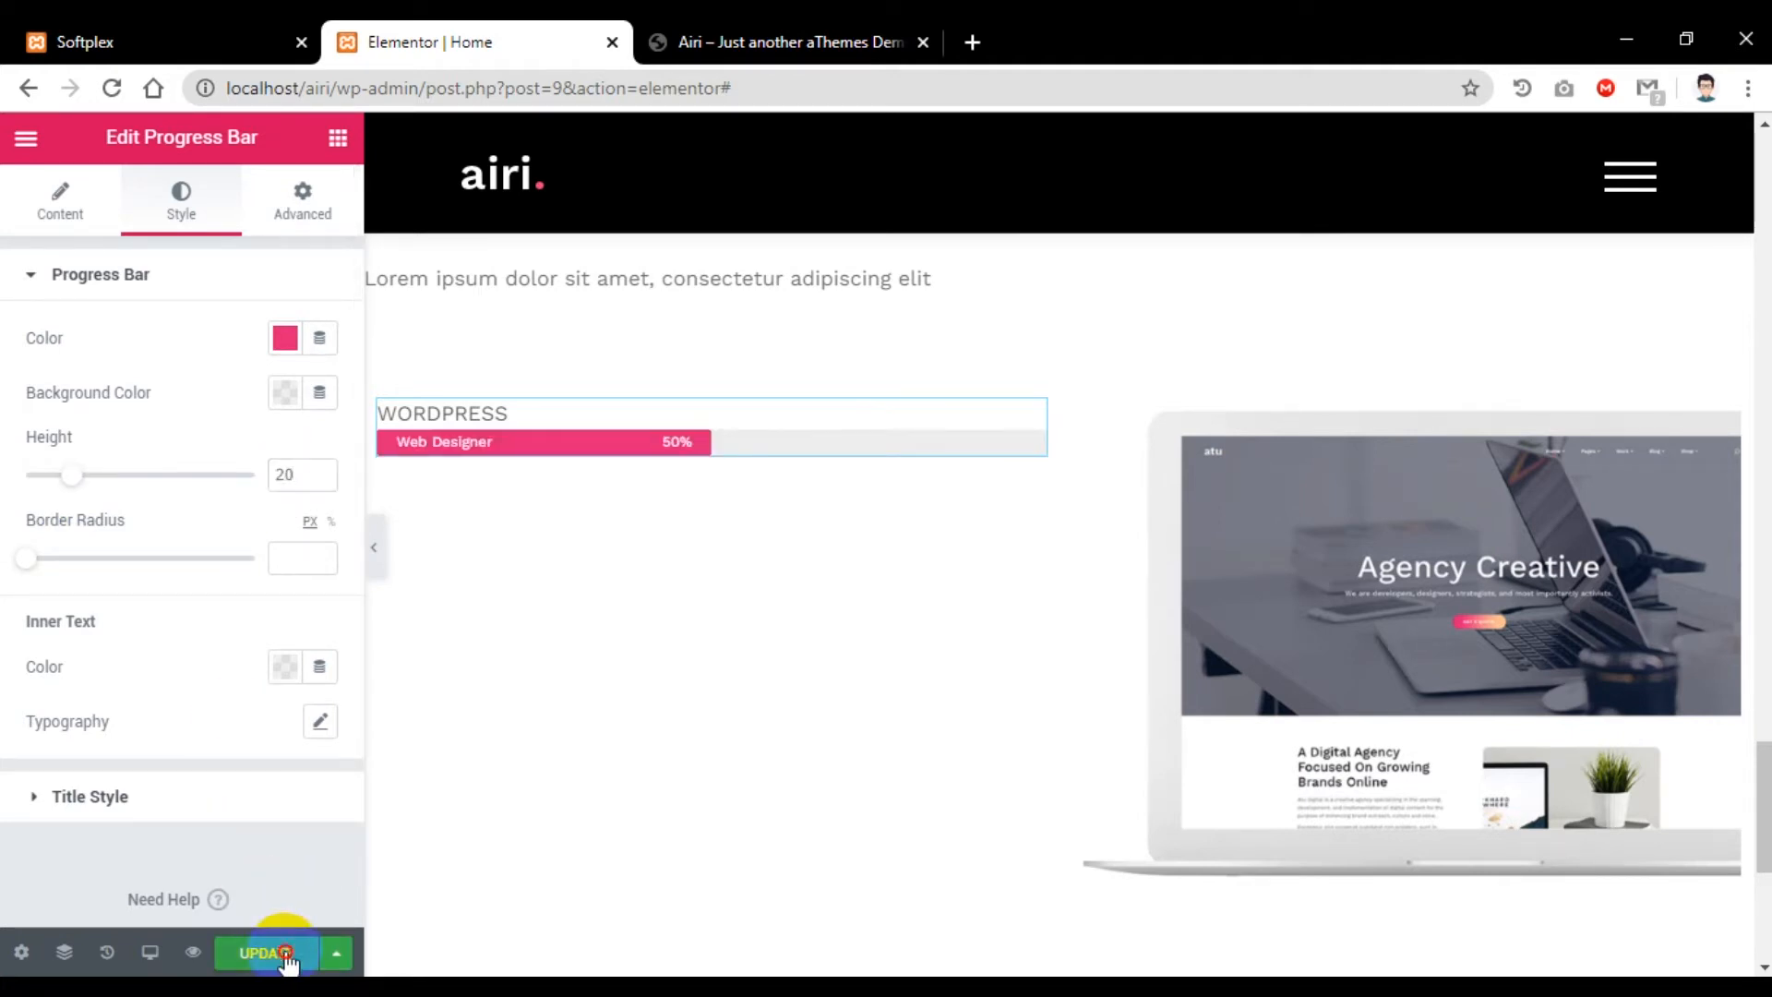
Step: Assign the CSS class os to the WORDPRESS progress bar and update the page
left_click(305, 222)
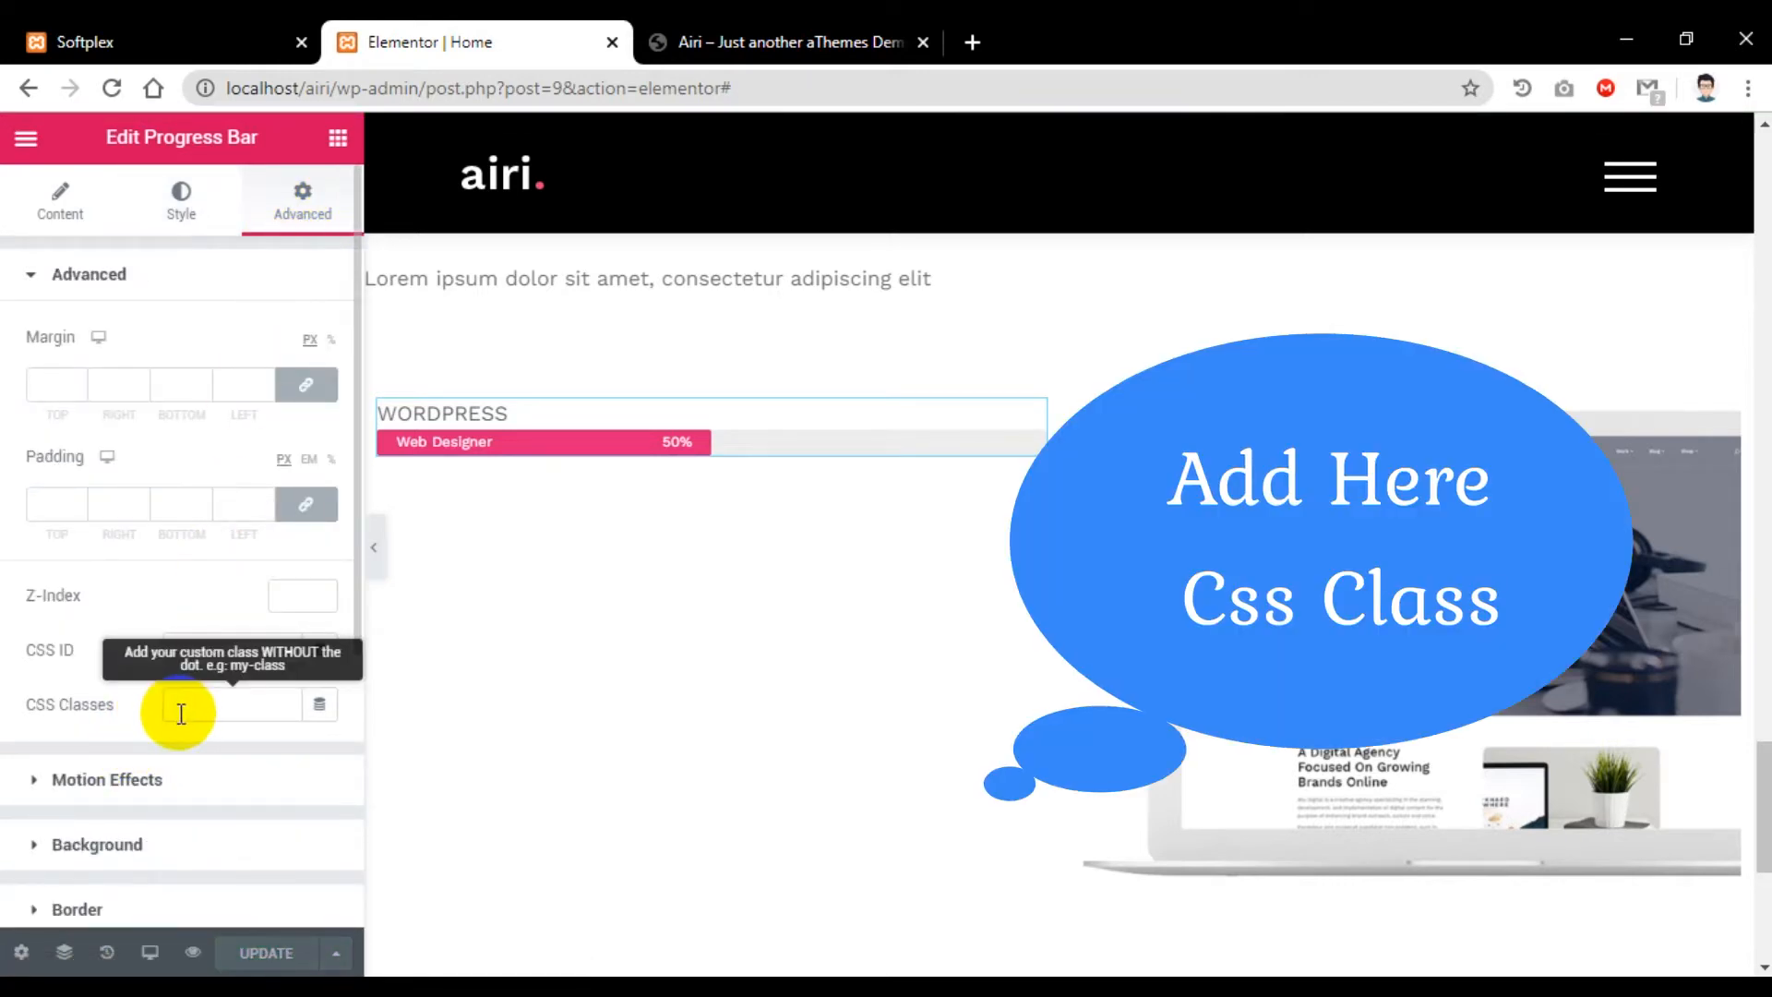
left_click(181, 711)
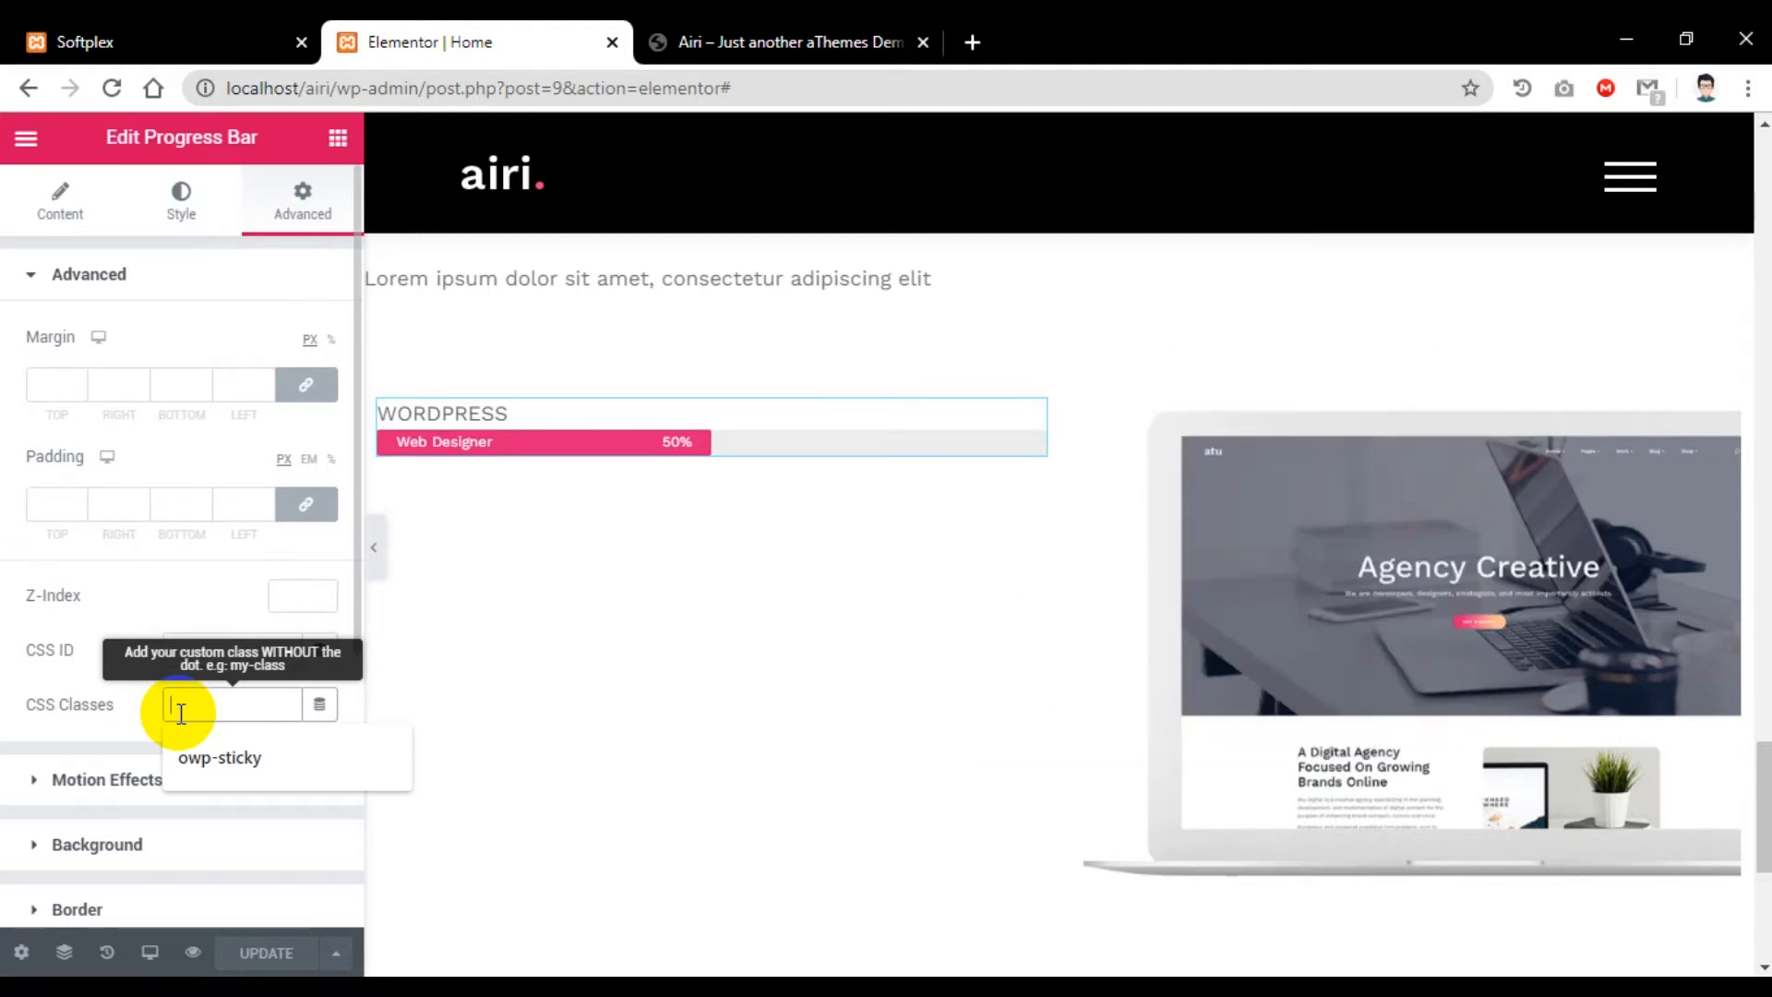
type("ow")
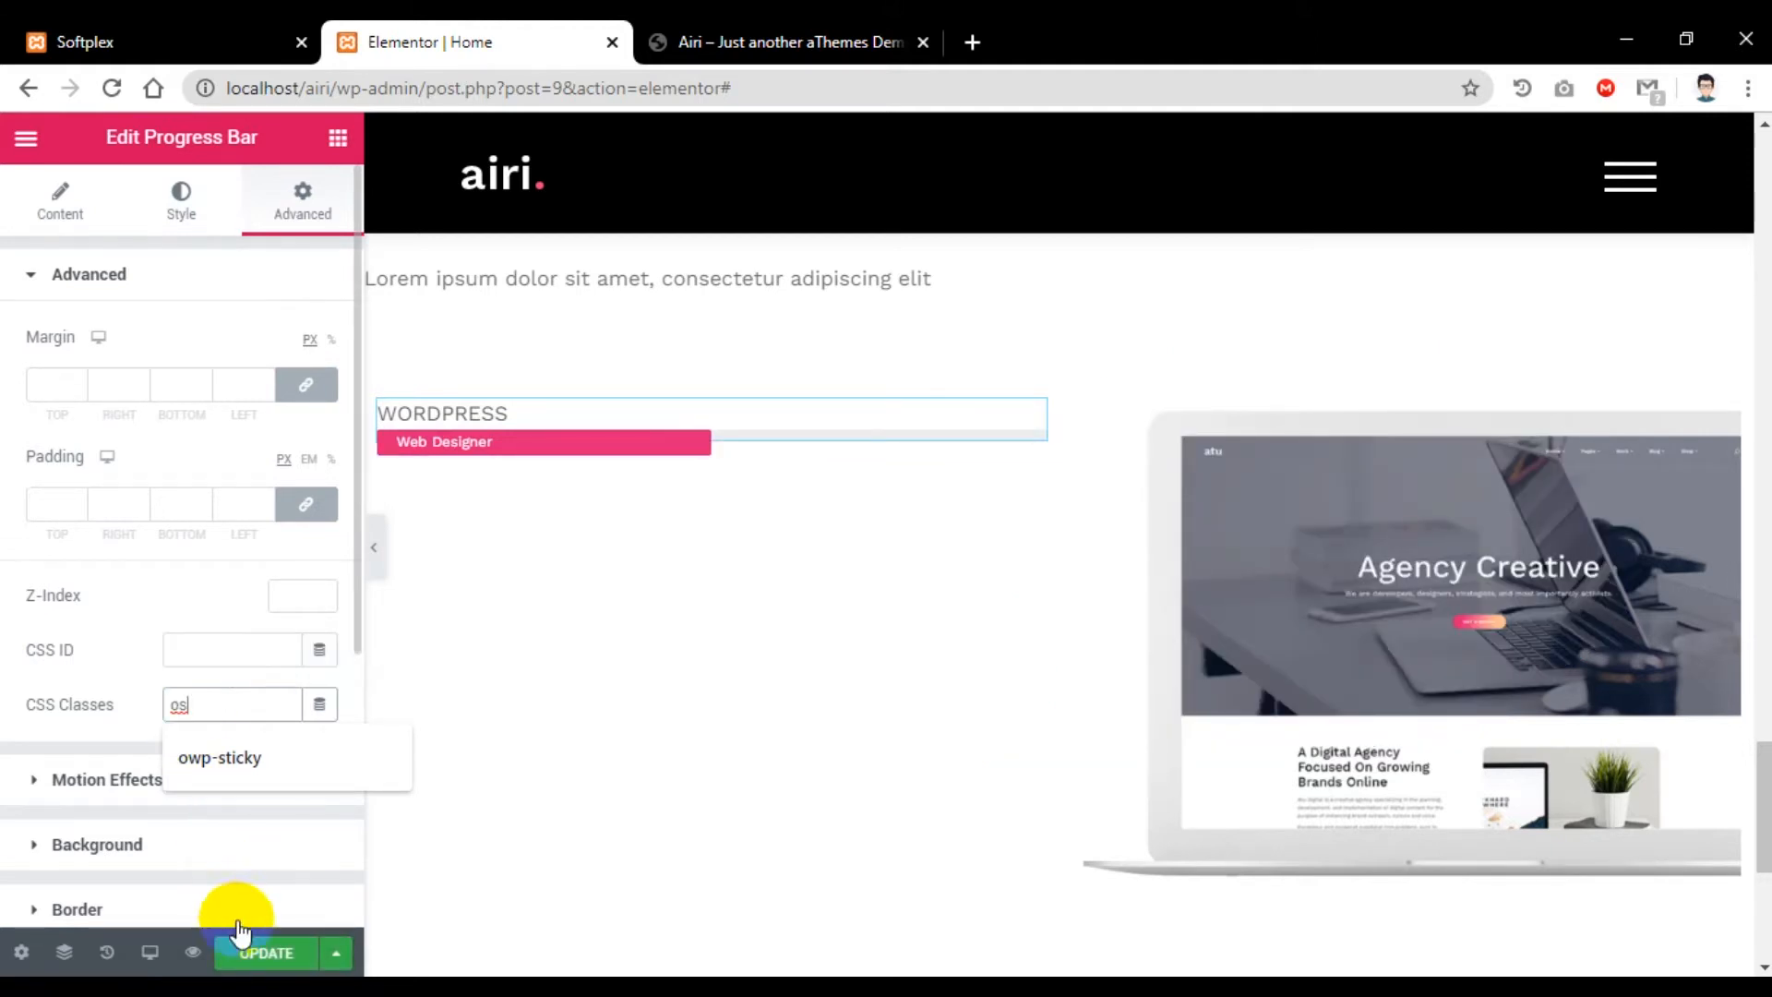
left_click(257, 953)
Step: Copy the two .os progress-bar CSS rules from Html Css .txt in Notepad and minimize the file
key("alt+Tab")
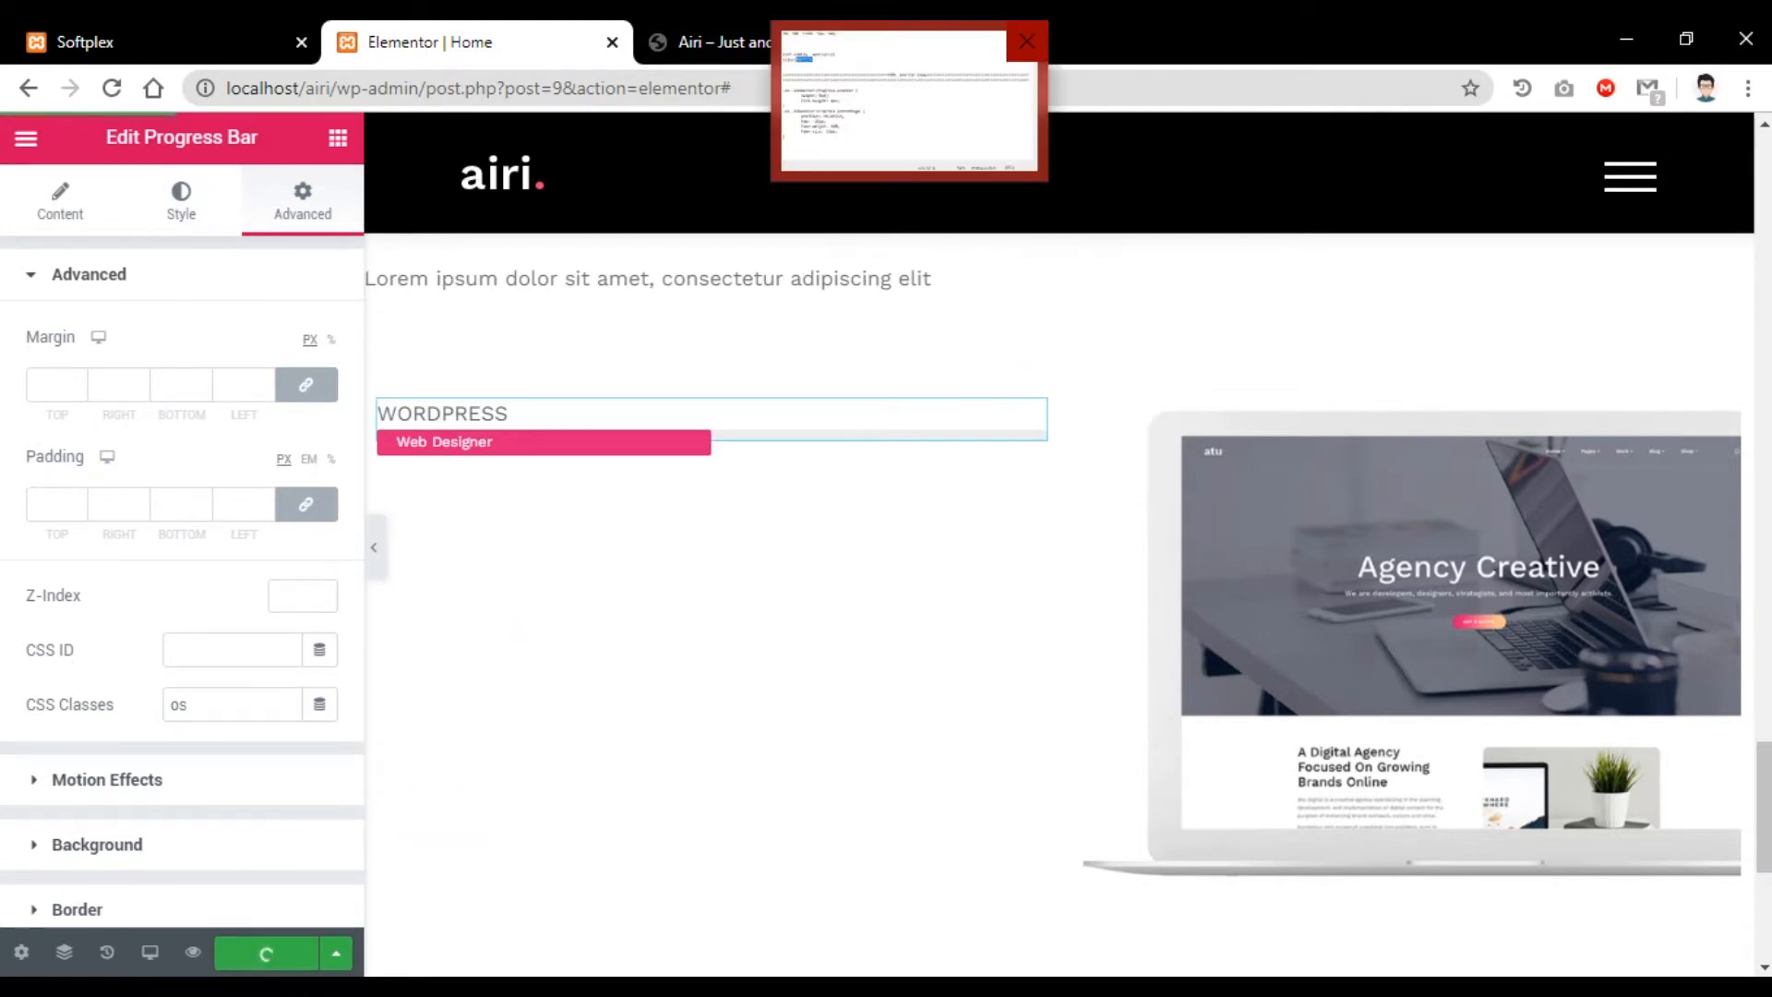
left_click_drag(361, 434, 398, 657)
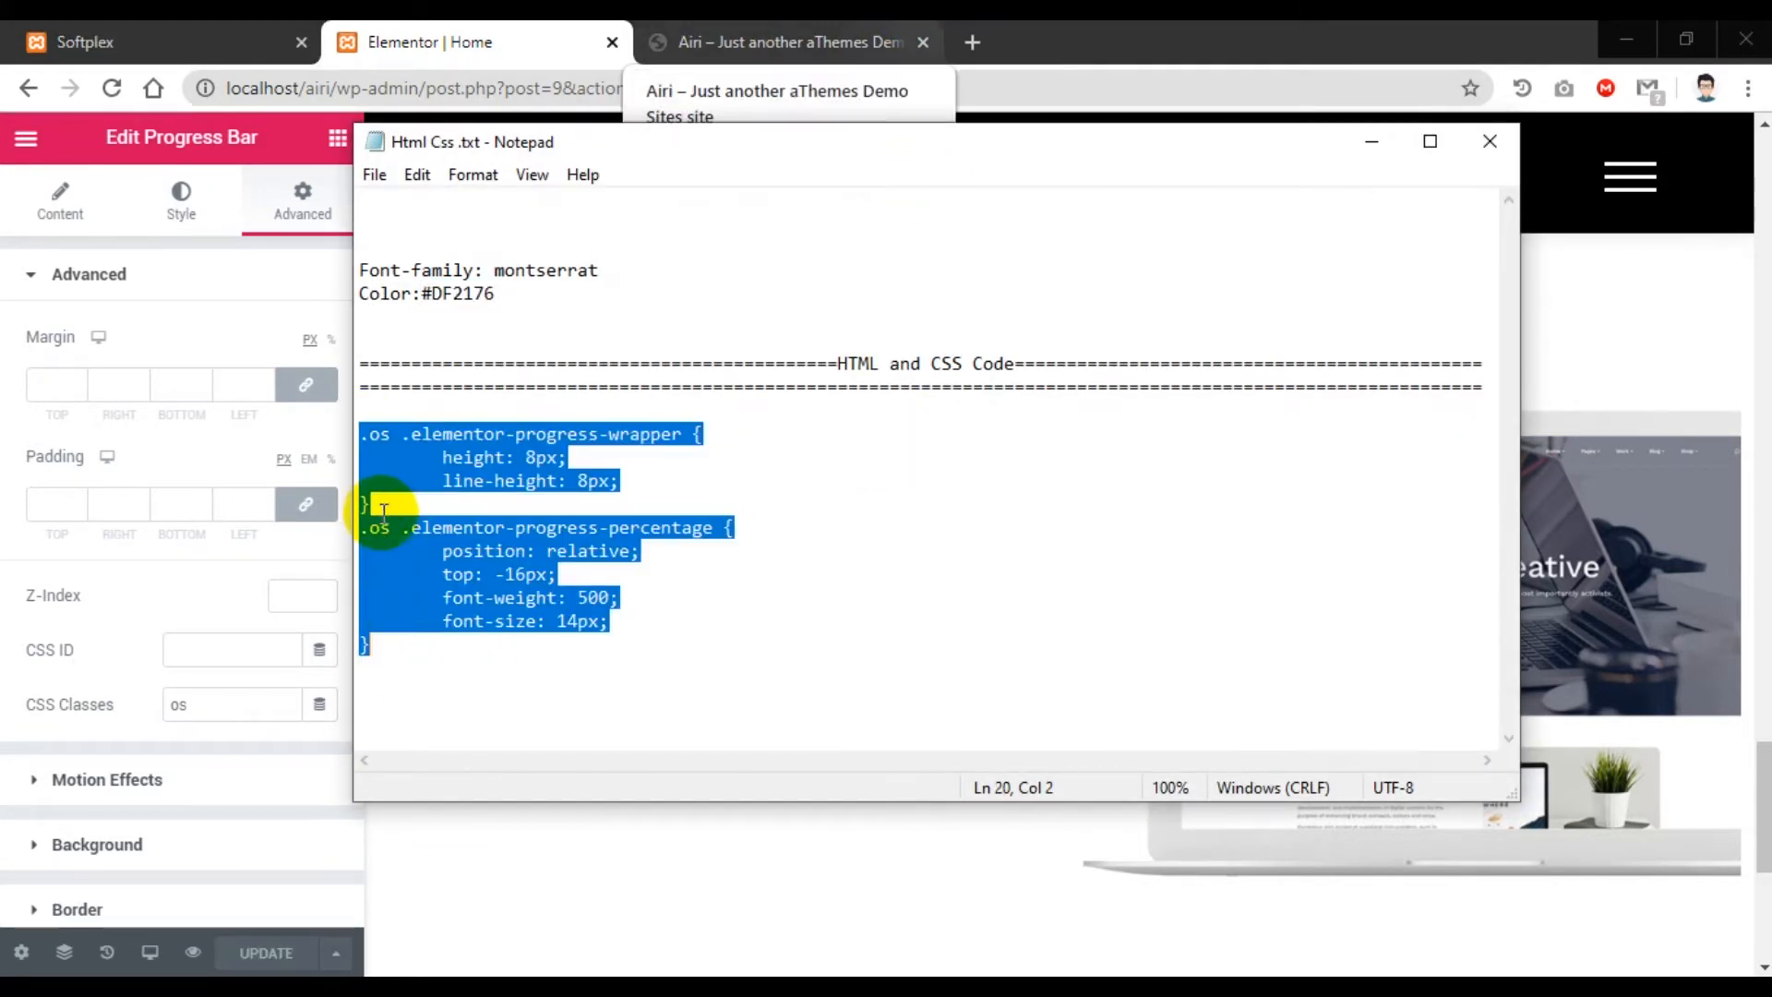
right_click(412, 548)
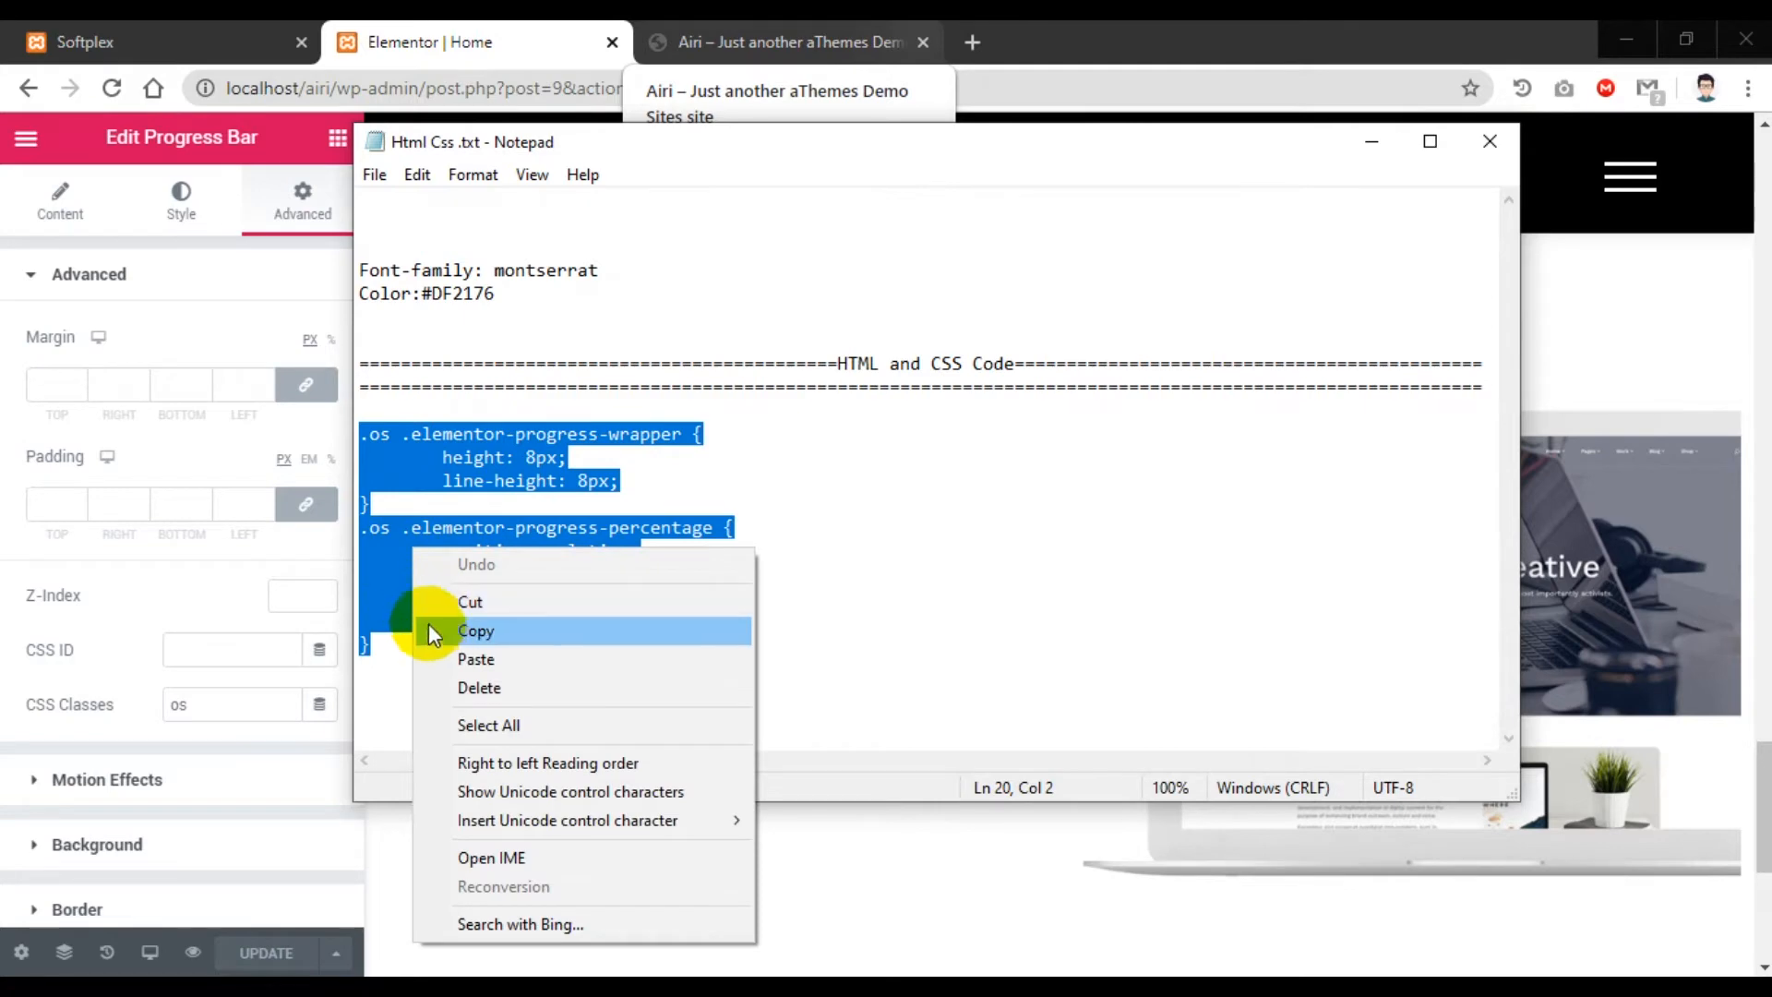
left_click(462, 629)
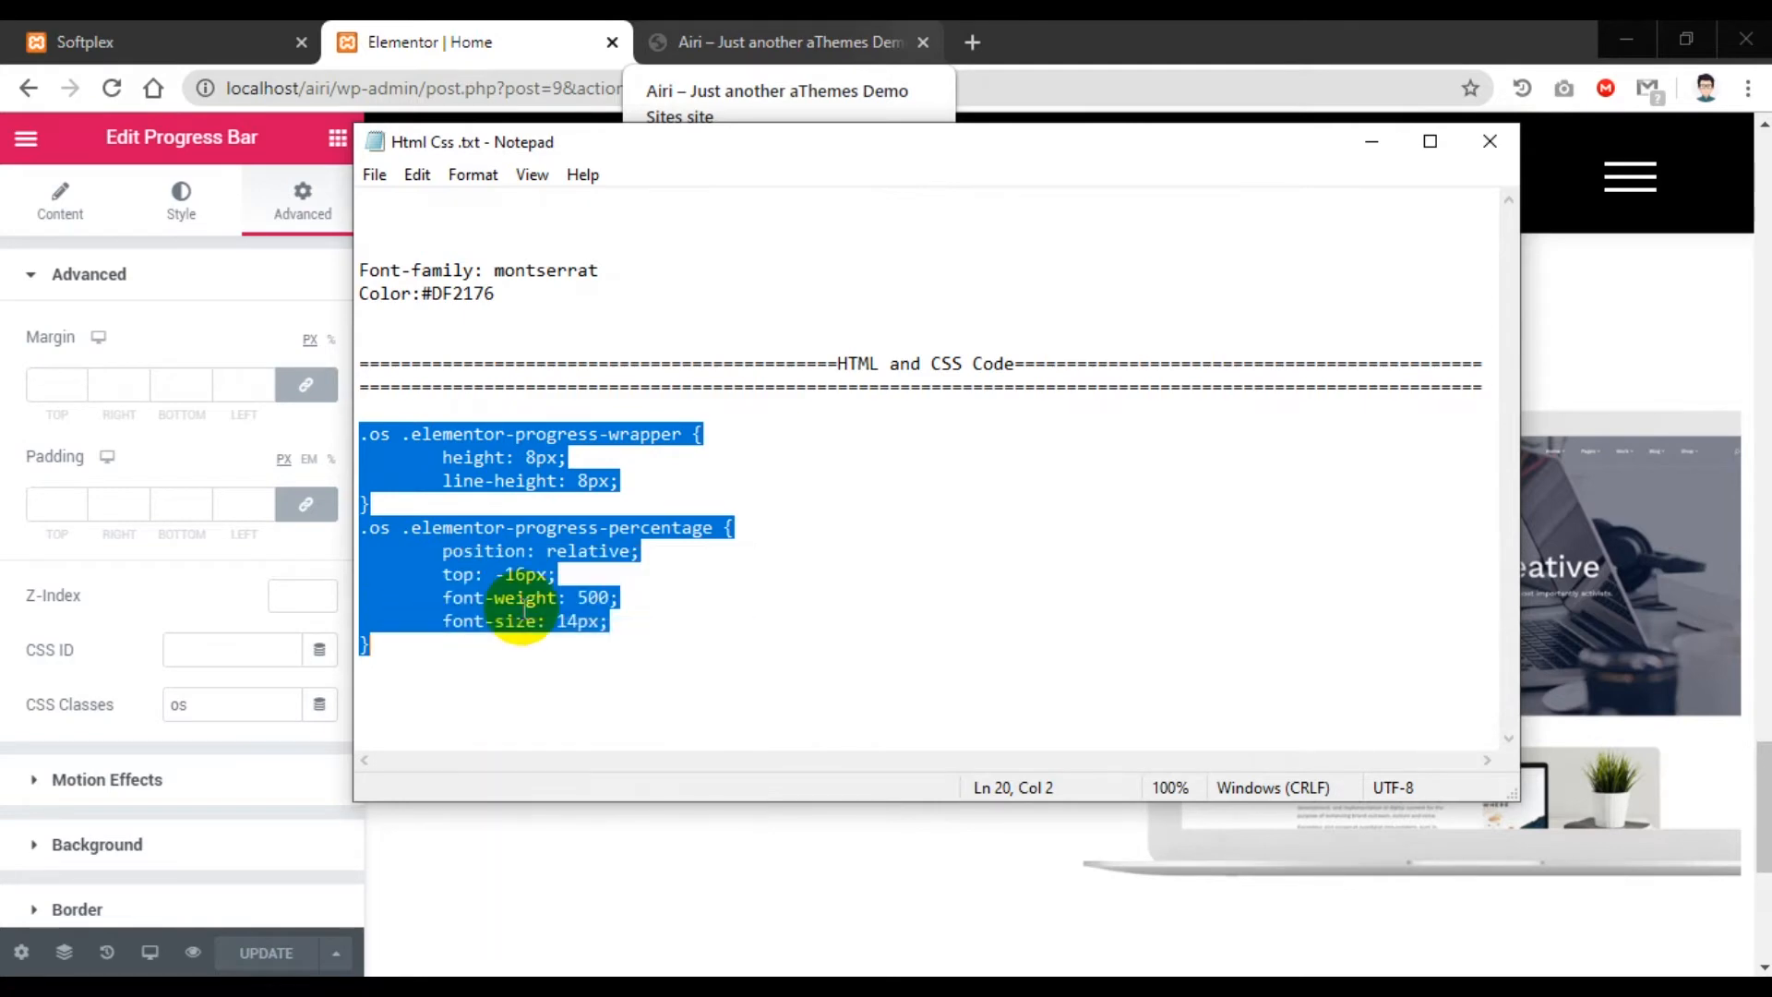
left_click(1354, 157)
Step: Open the local site's Customizer in a new tab and paste the copied rules into Additional CSS below the .site-header rule
left_click(160, 43)
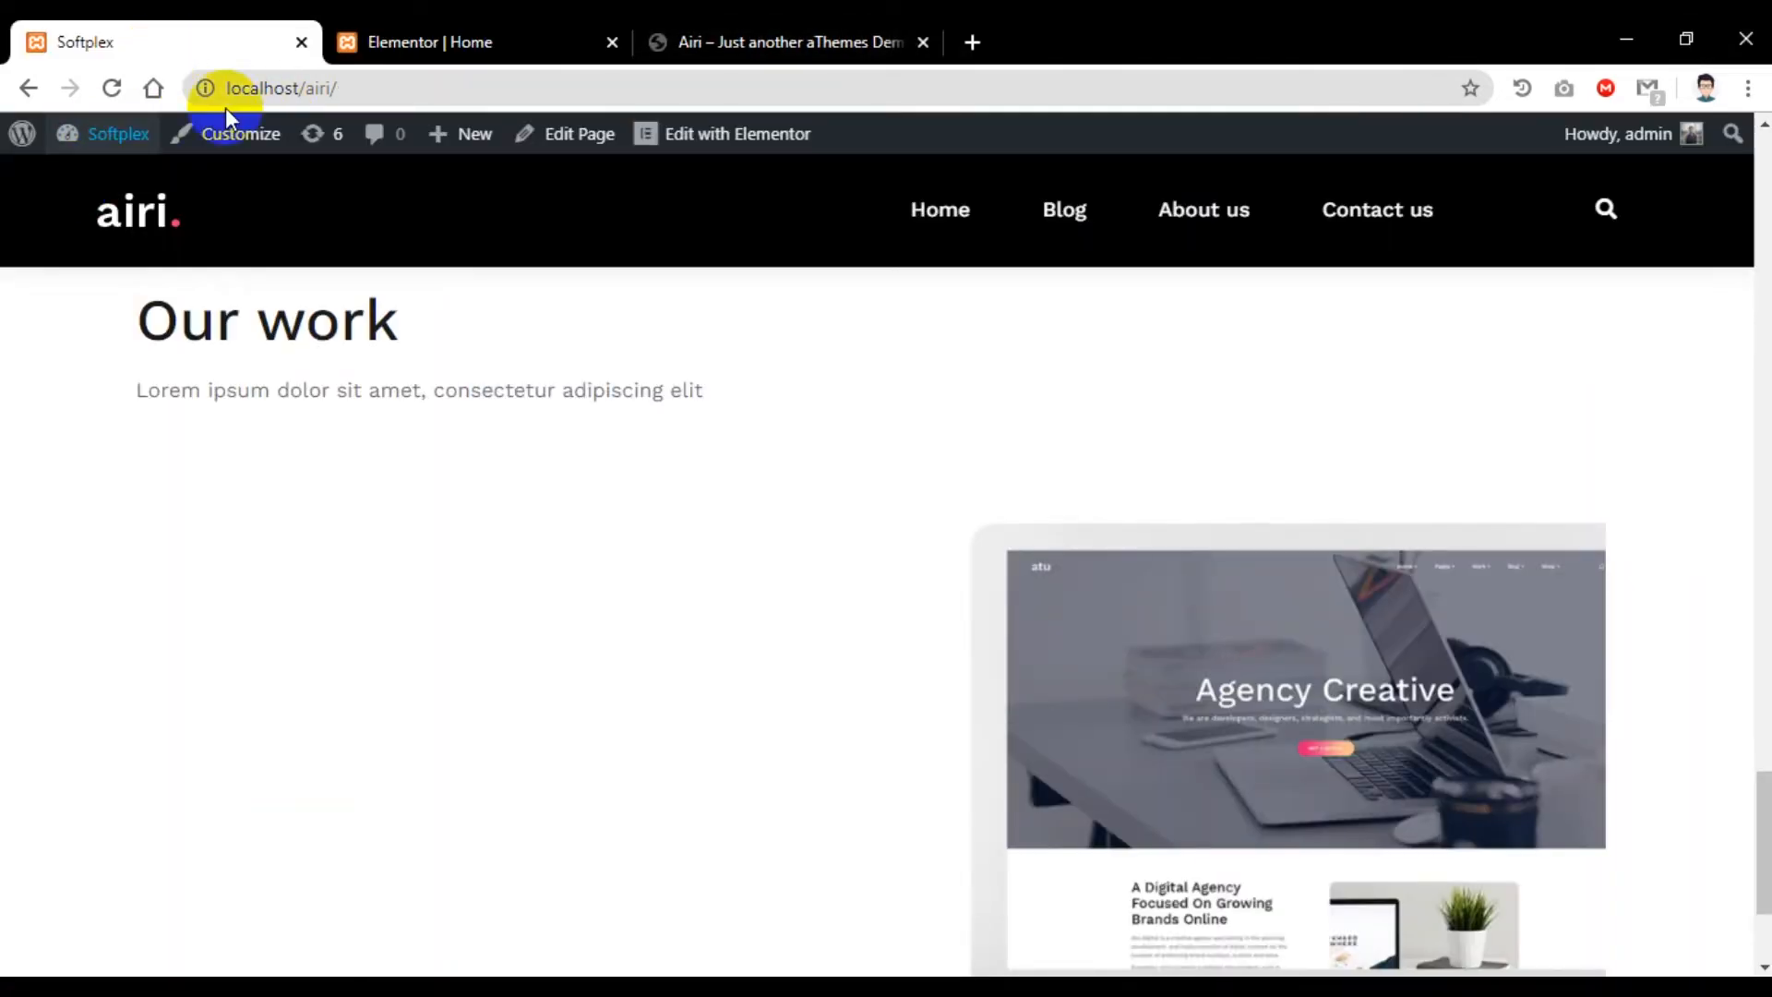
scroll(443, 600, "up", 10)
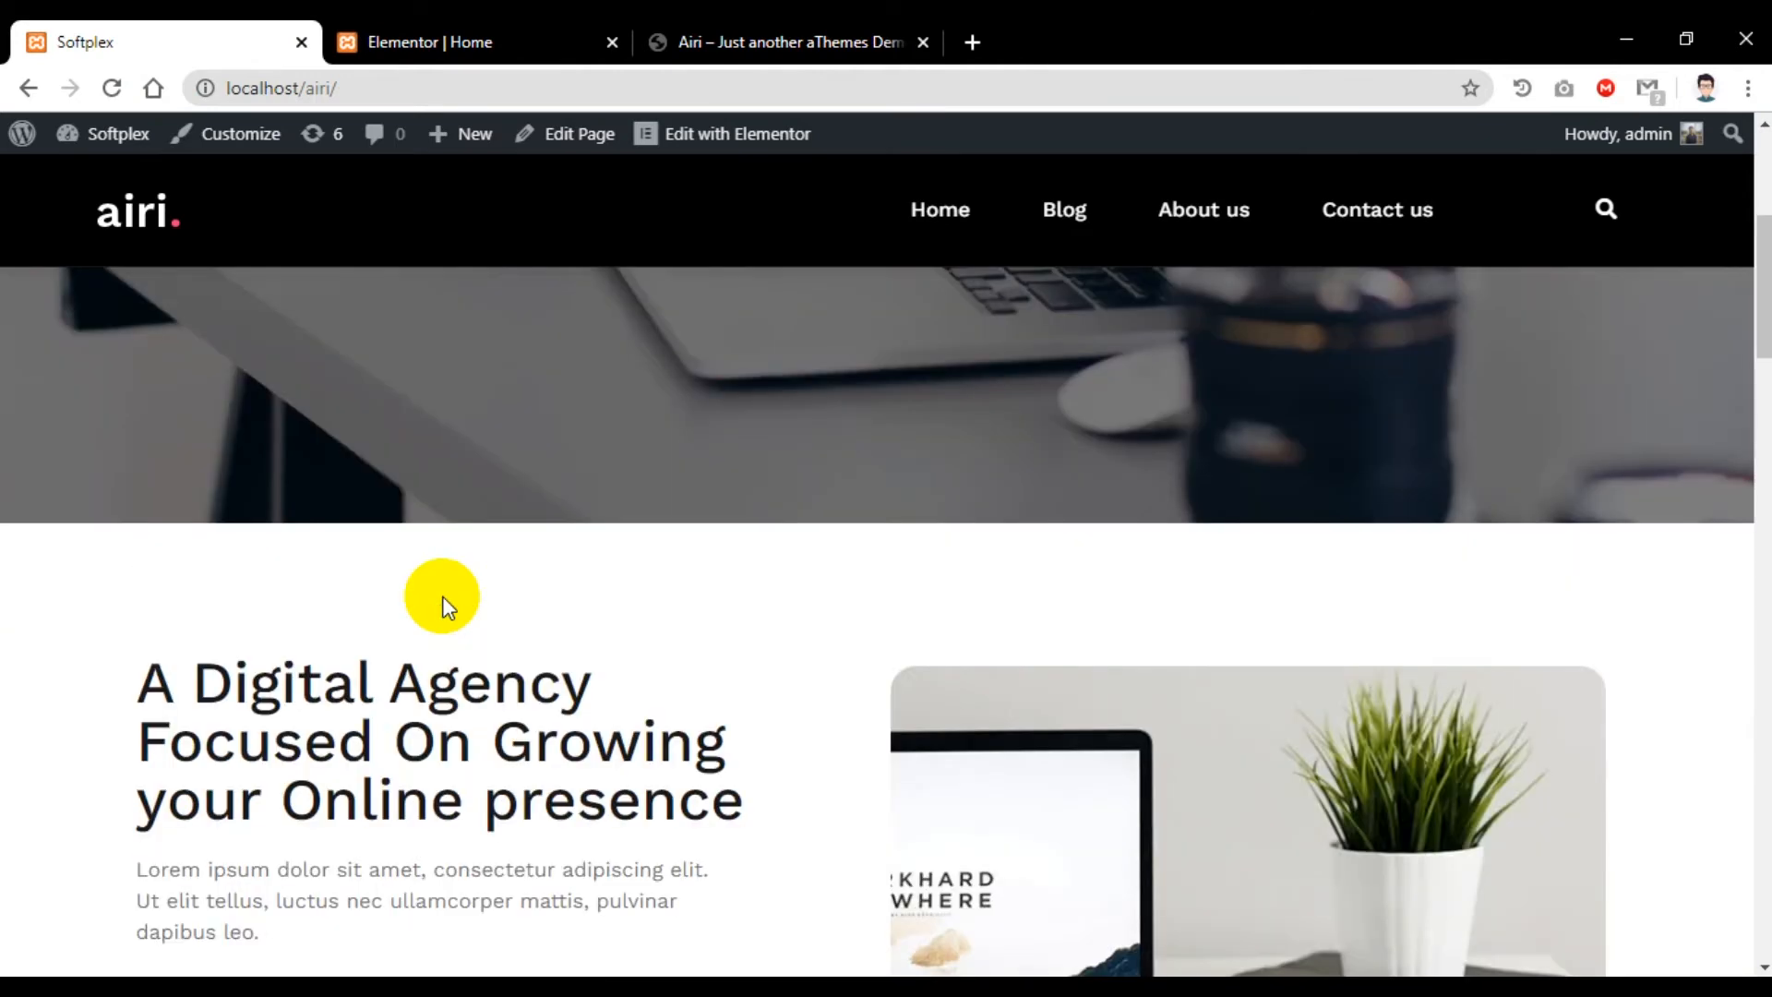
right_click(230, 152)
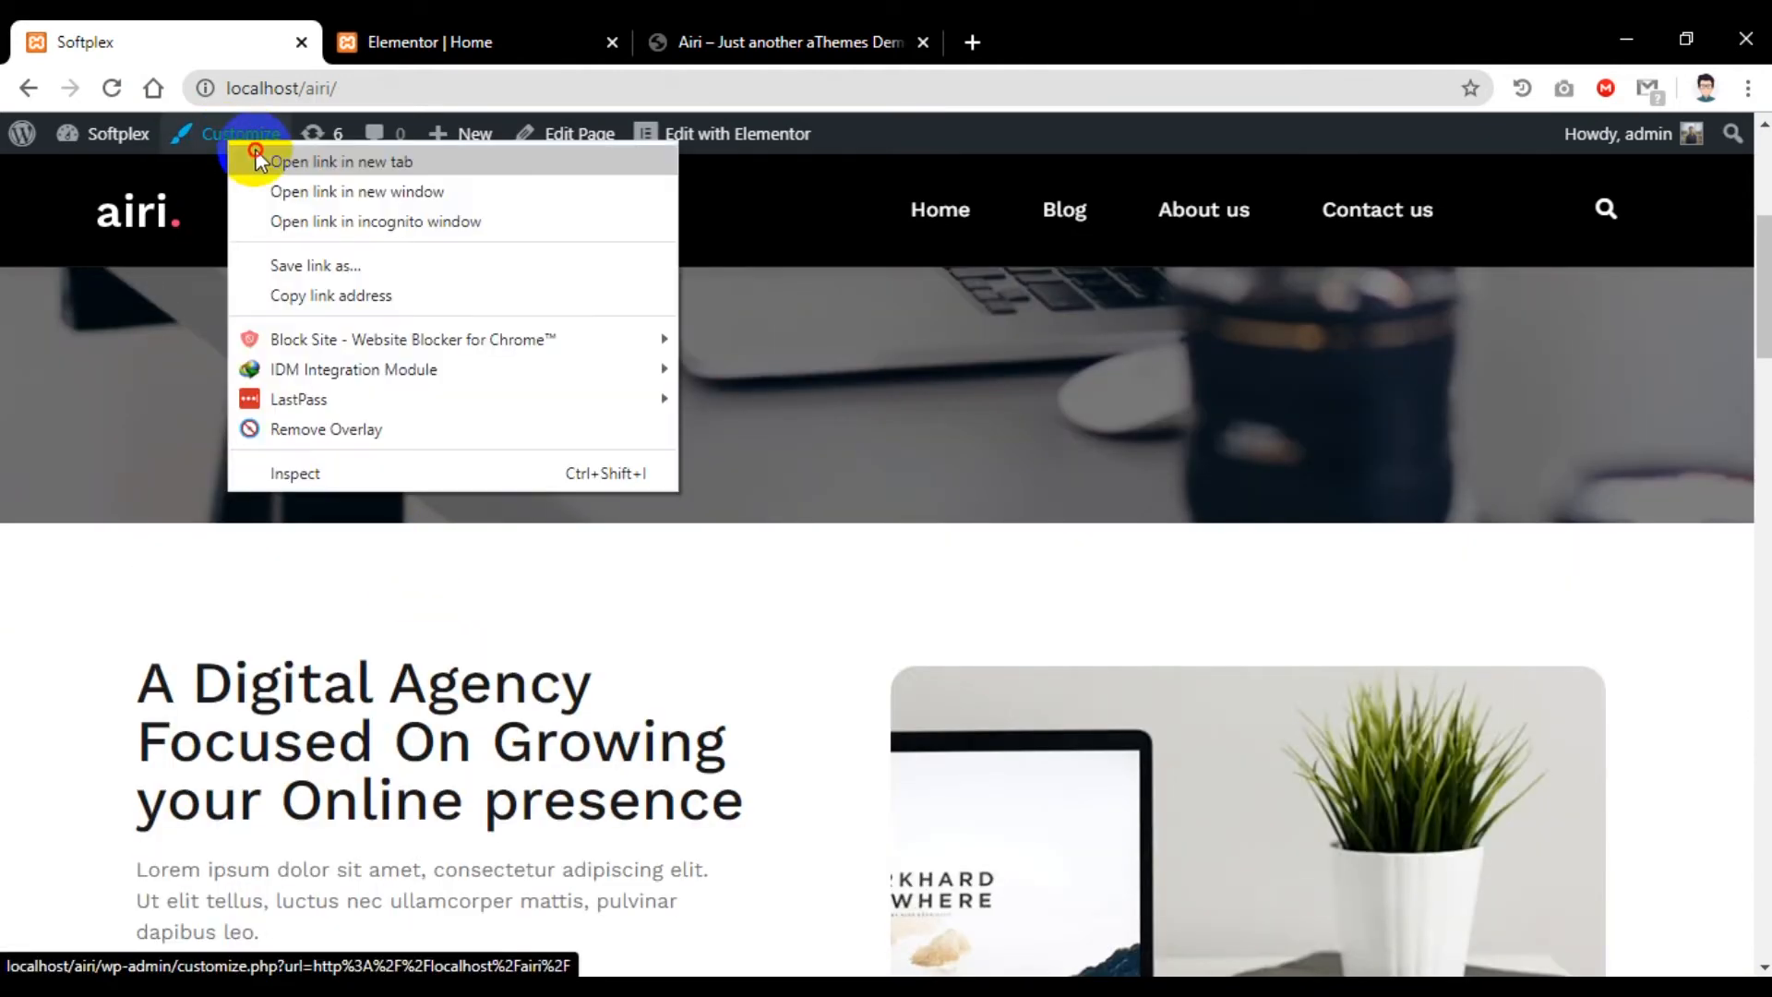
left_click(254, 155)
left_click(451, 37)
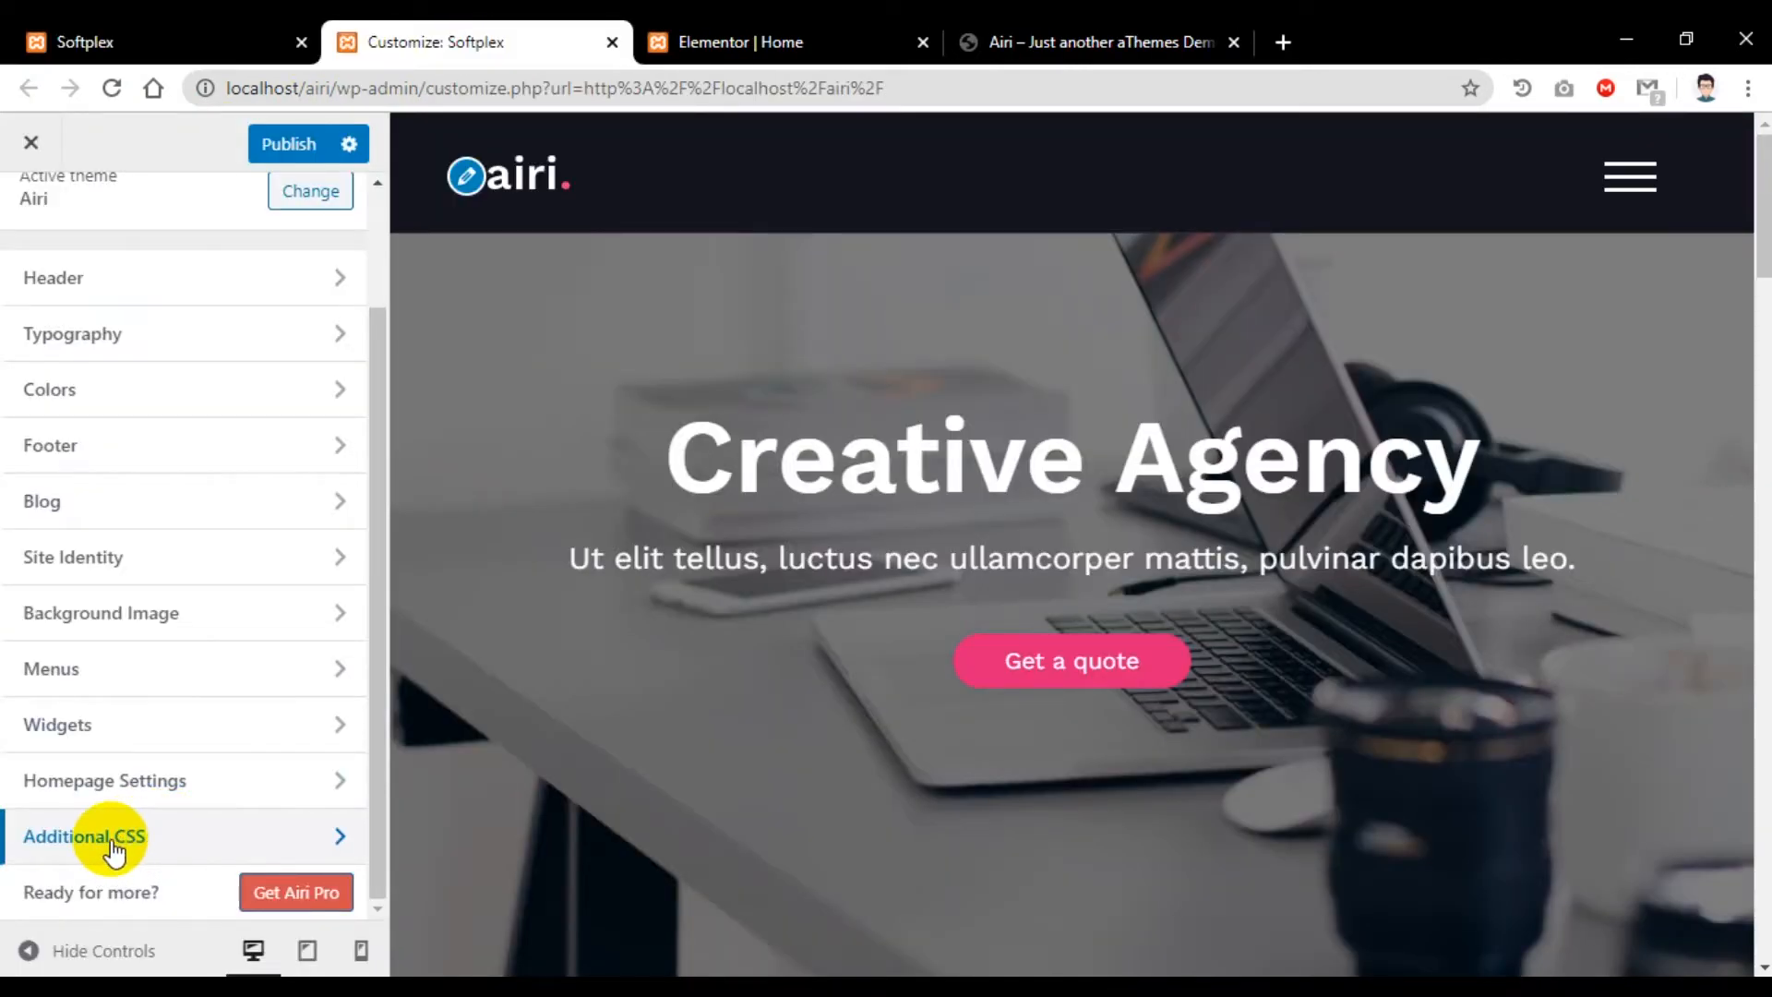
left_click(125, 845)
left_click(63, 398)
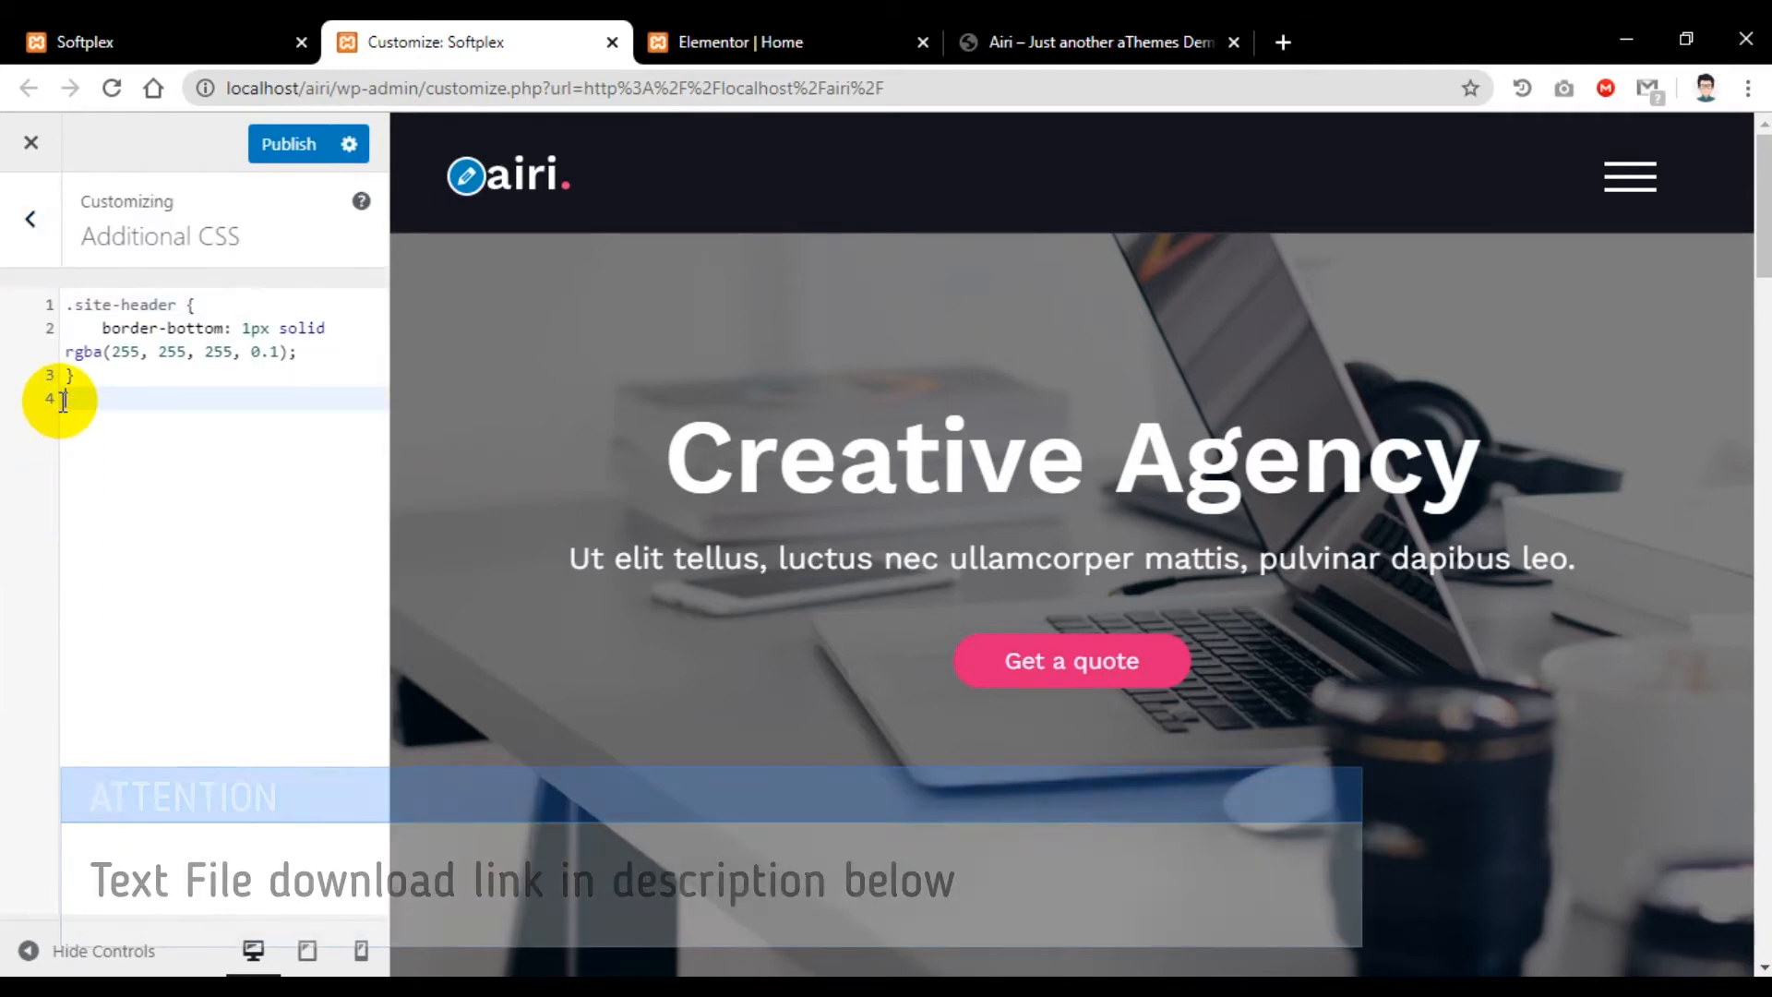
key("ctrl+v")
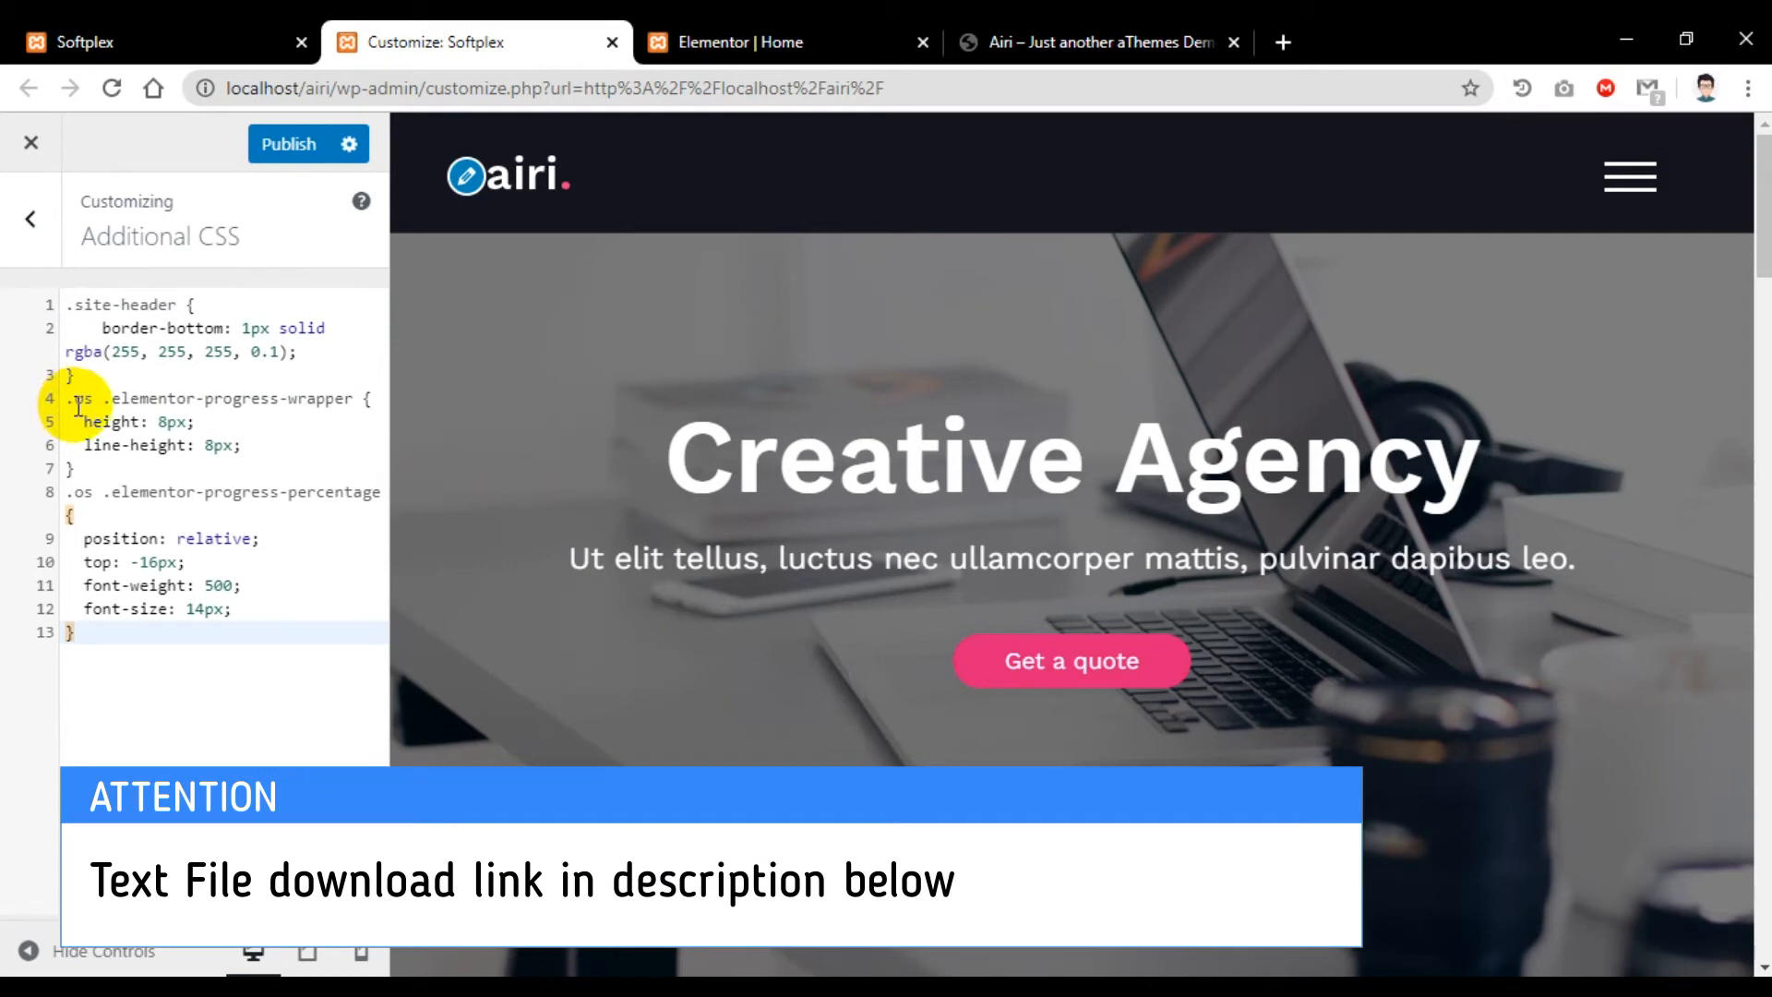
Step: Compare the os selector in Additional CSS with the progress bar's CSS class in Elementor, and publish the Customizer changes
double_click(91, 403)
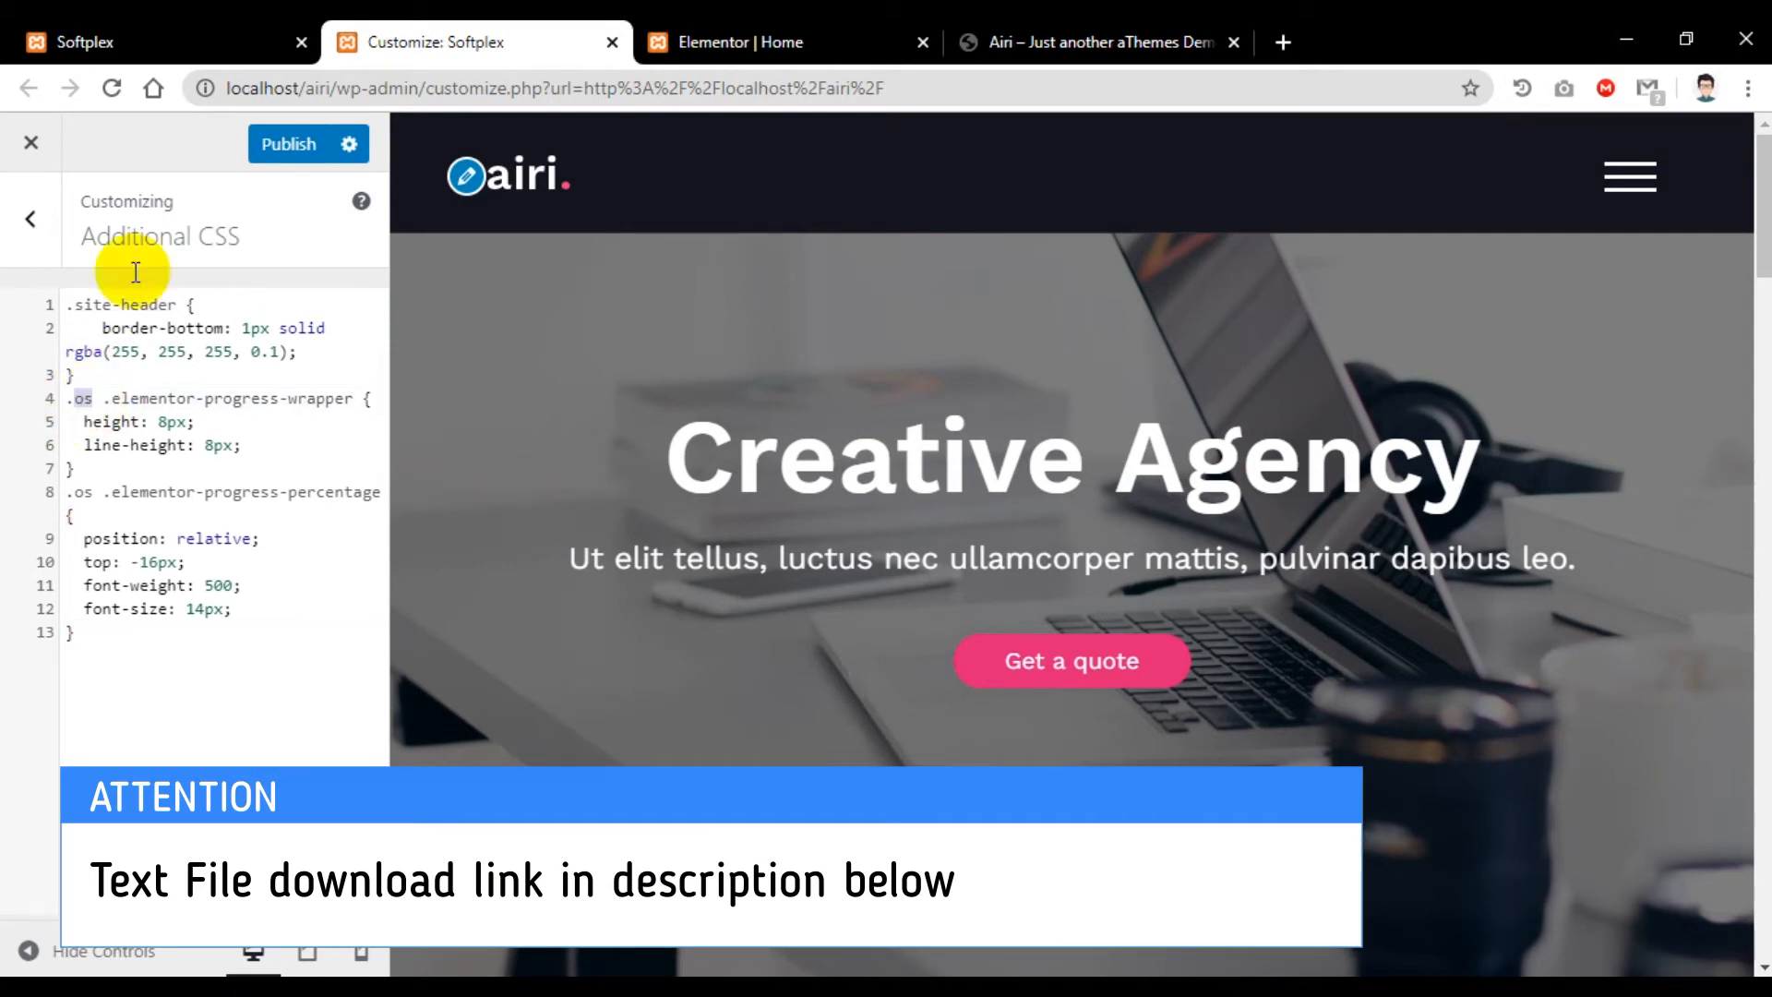
left_click(822, 46)
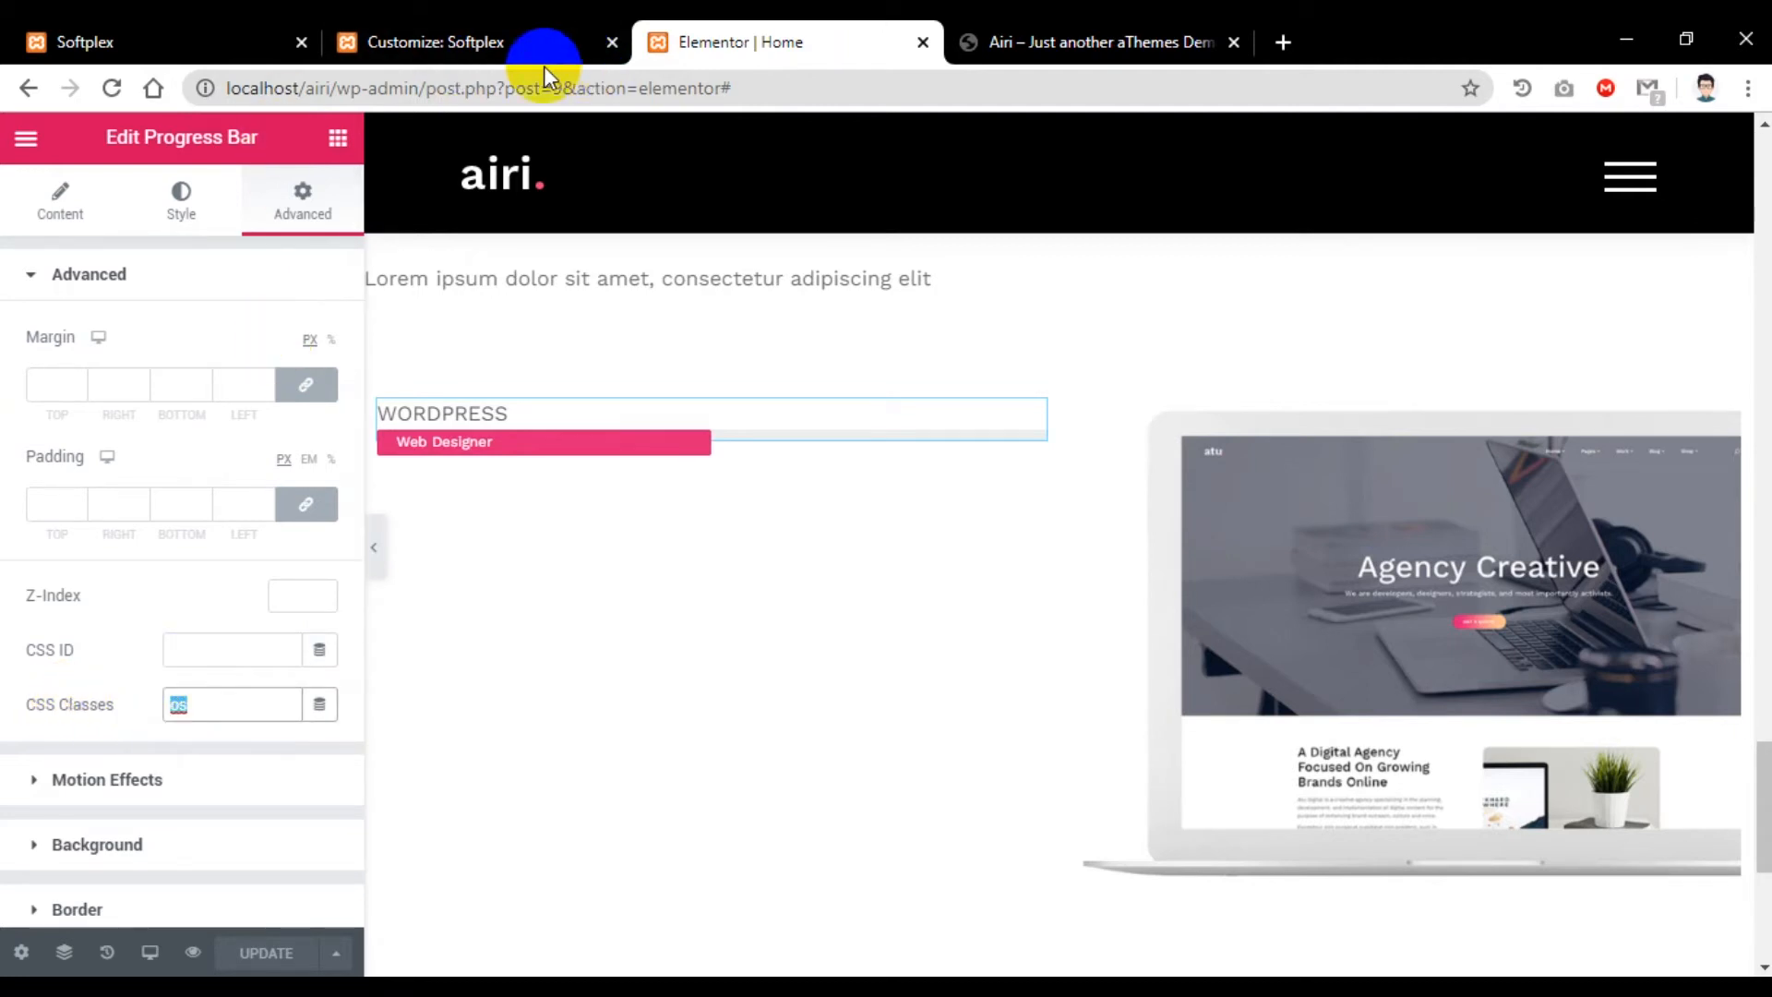
left_click(403, 44)
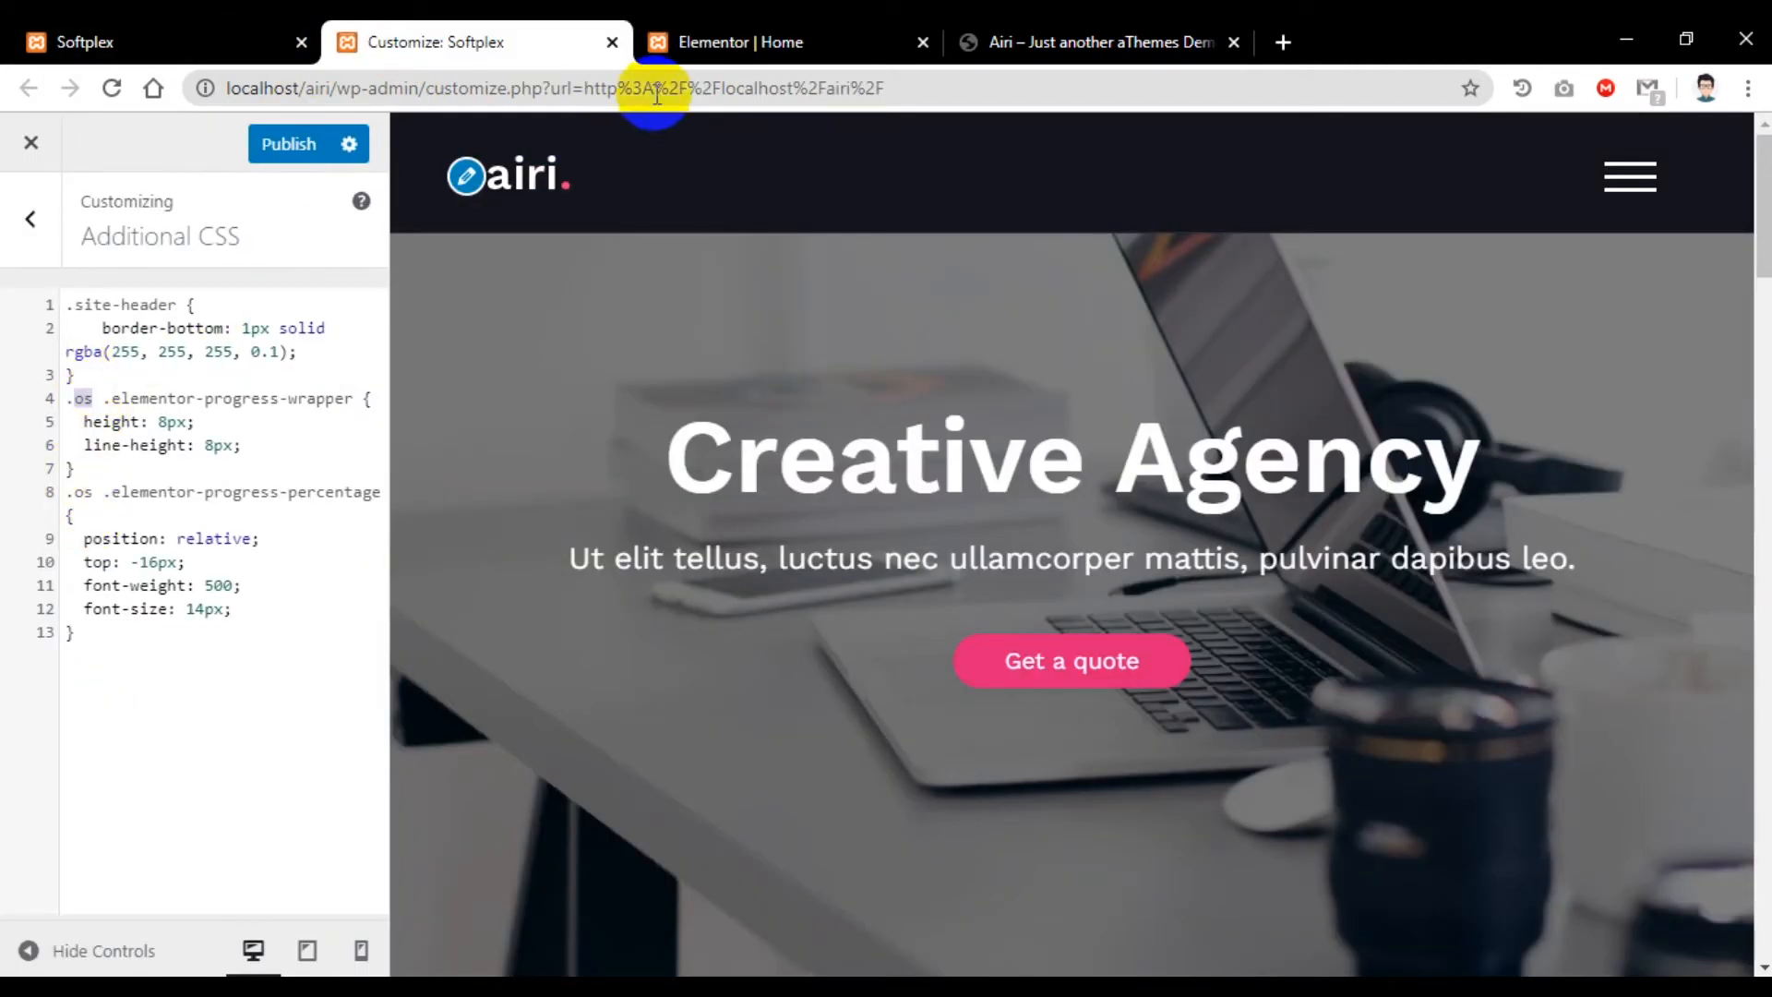
left_click(670, 44)
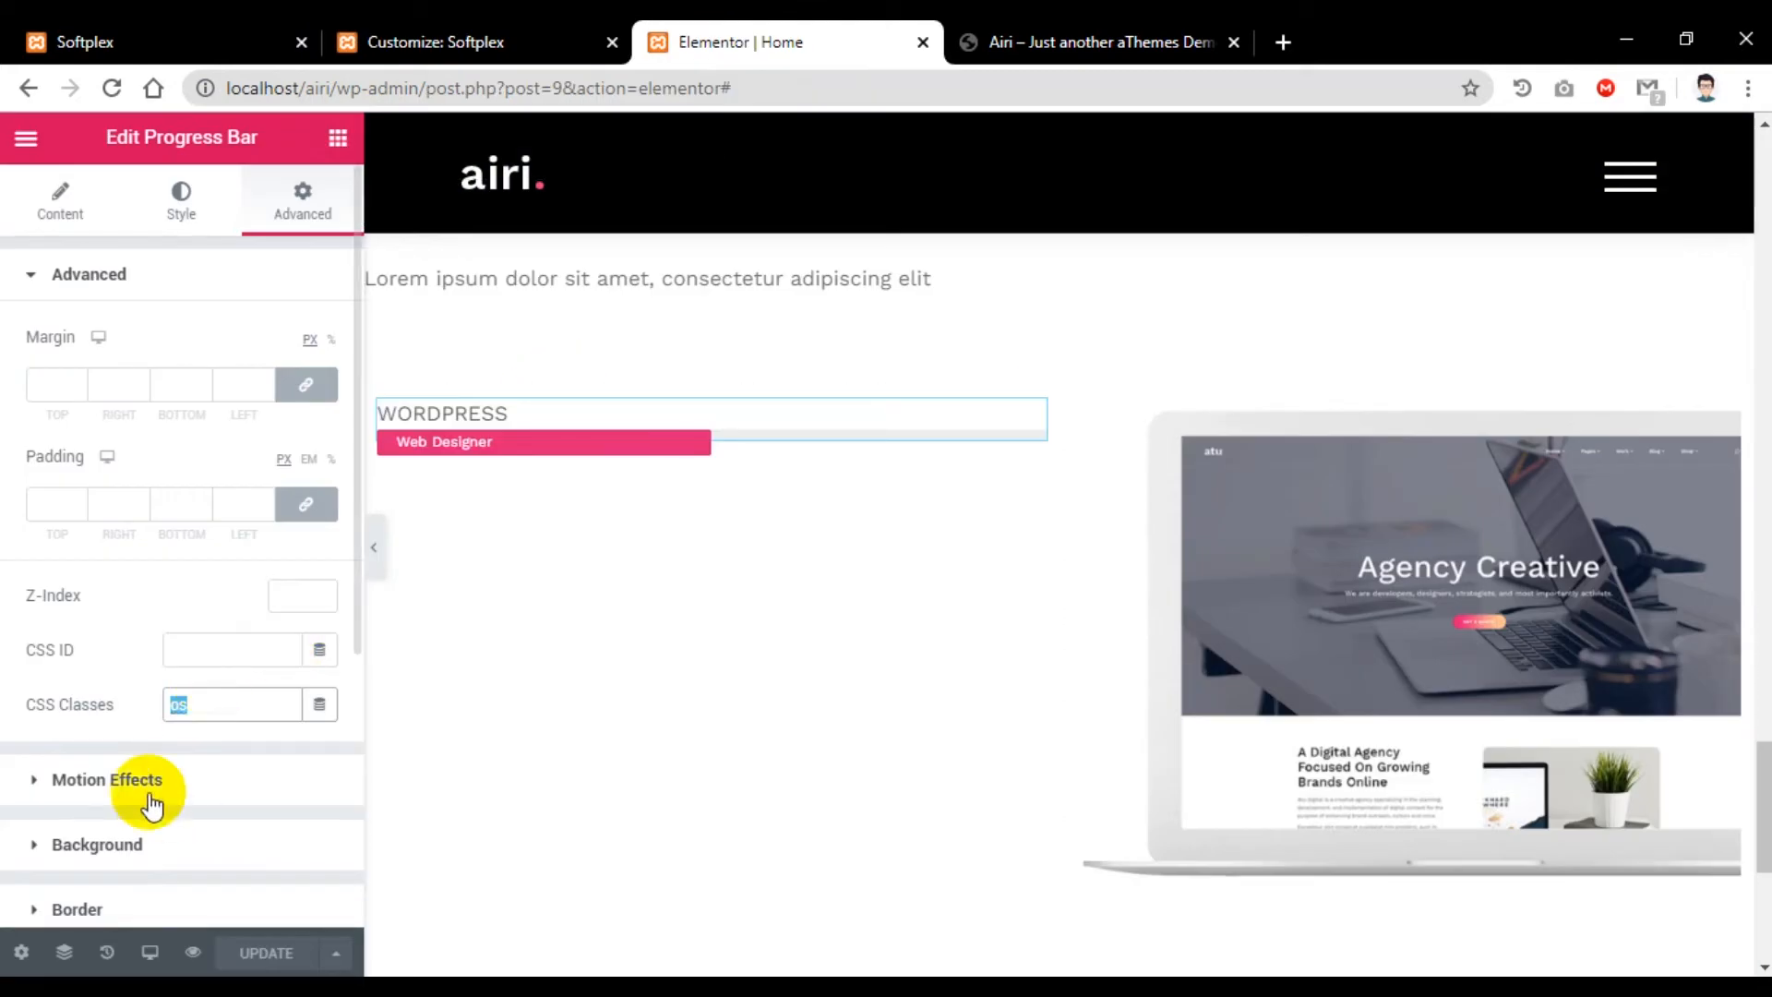
left_click(415, 41)
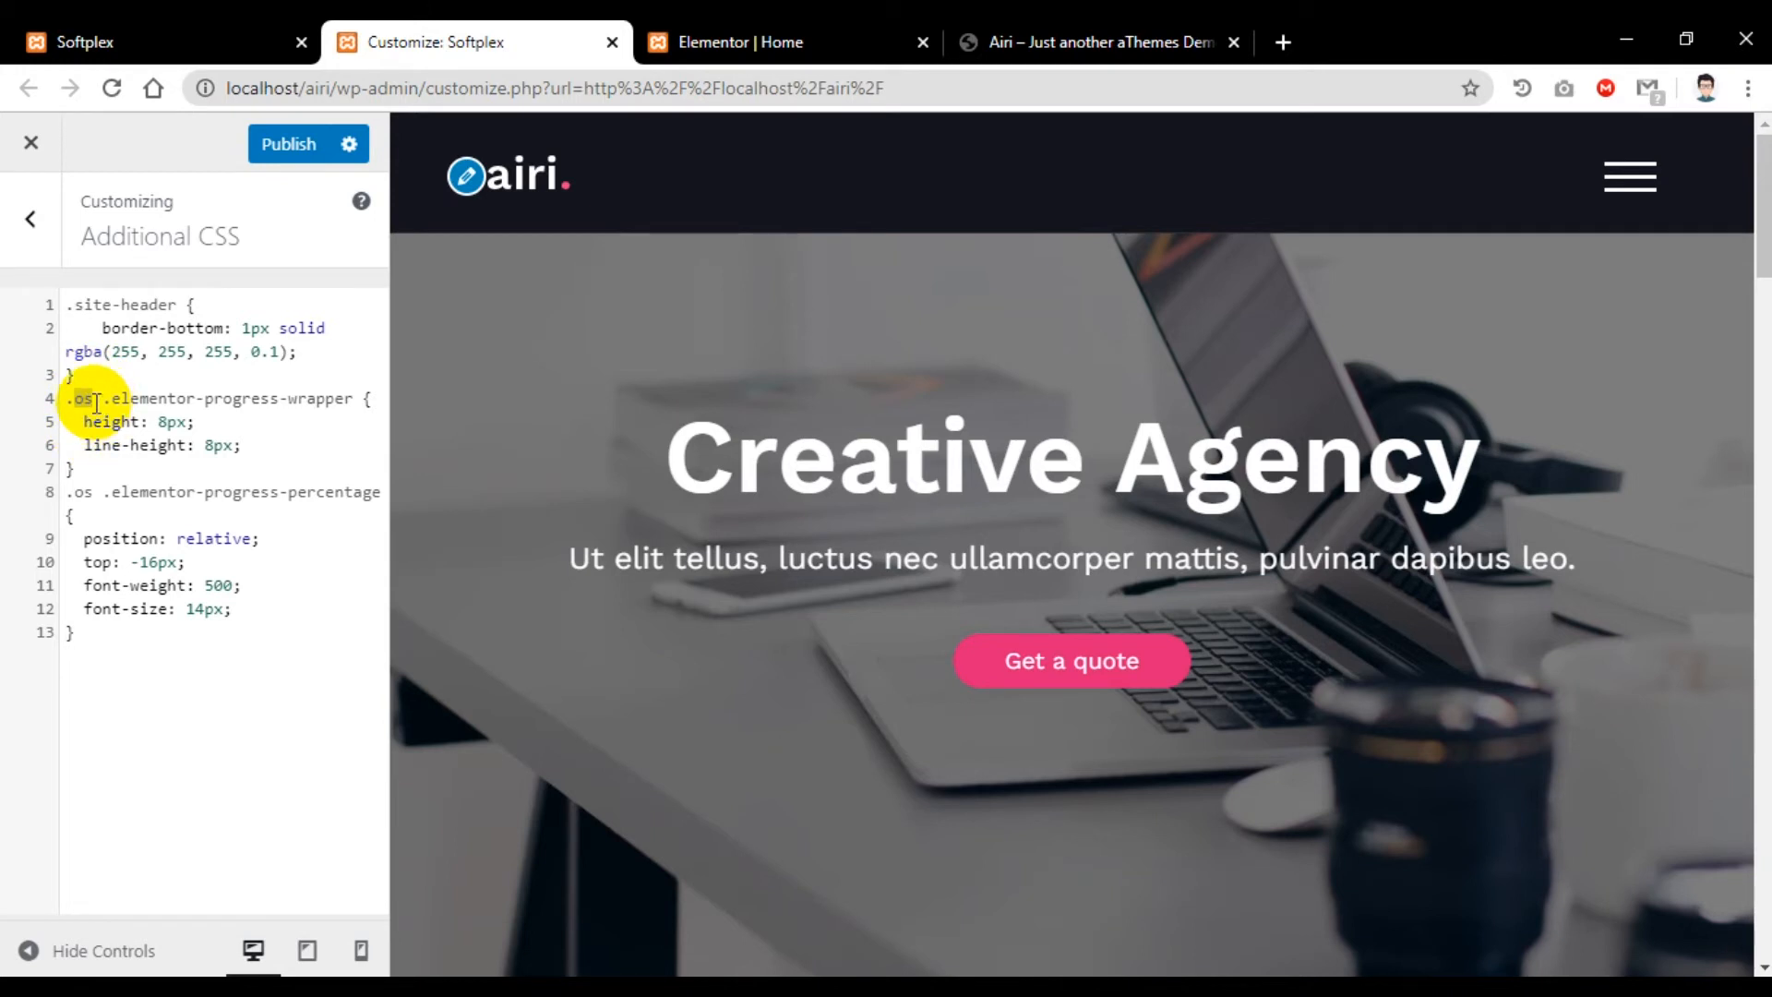
left_click(290, 146)
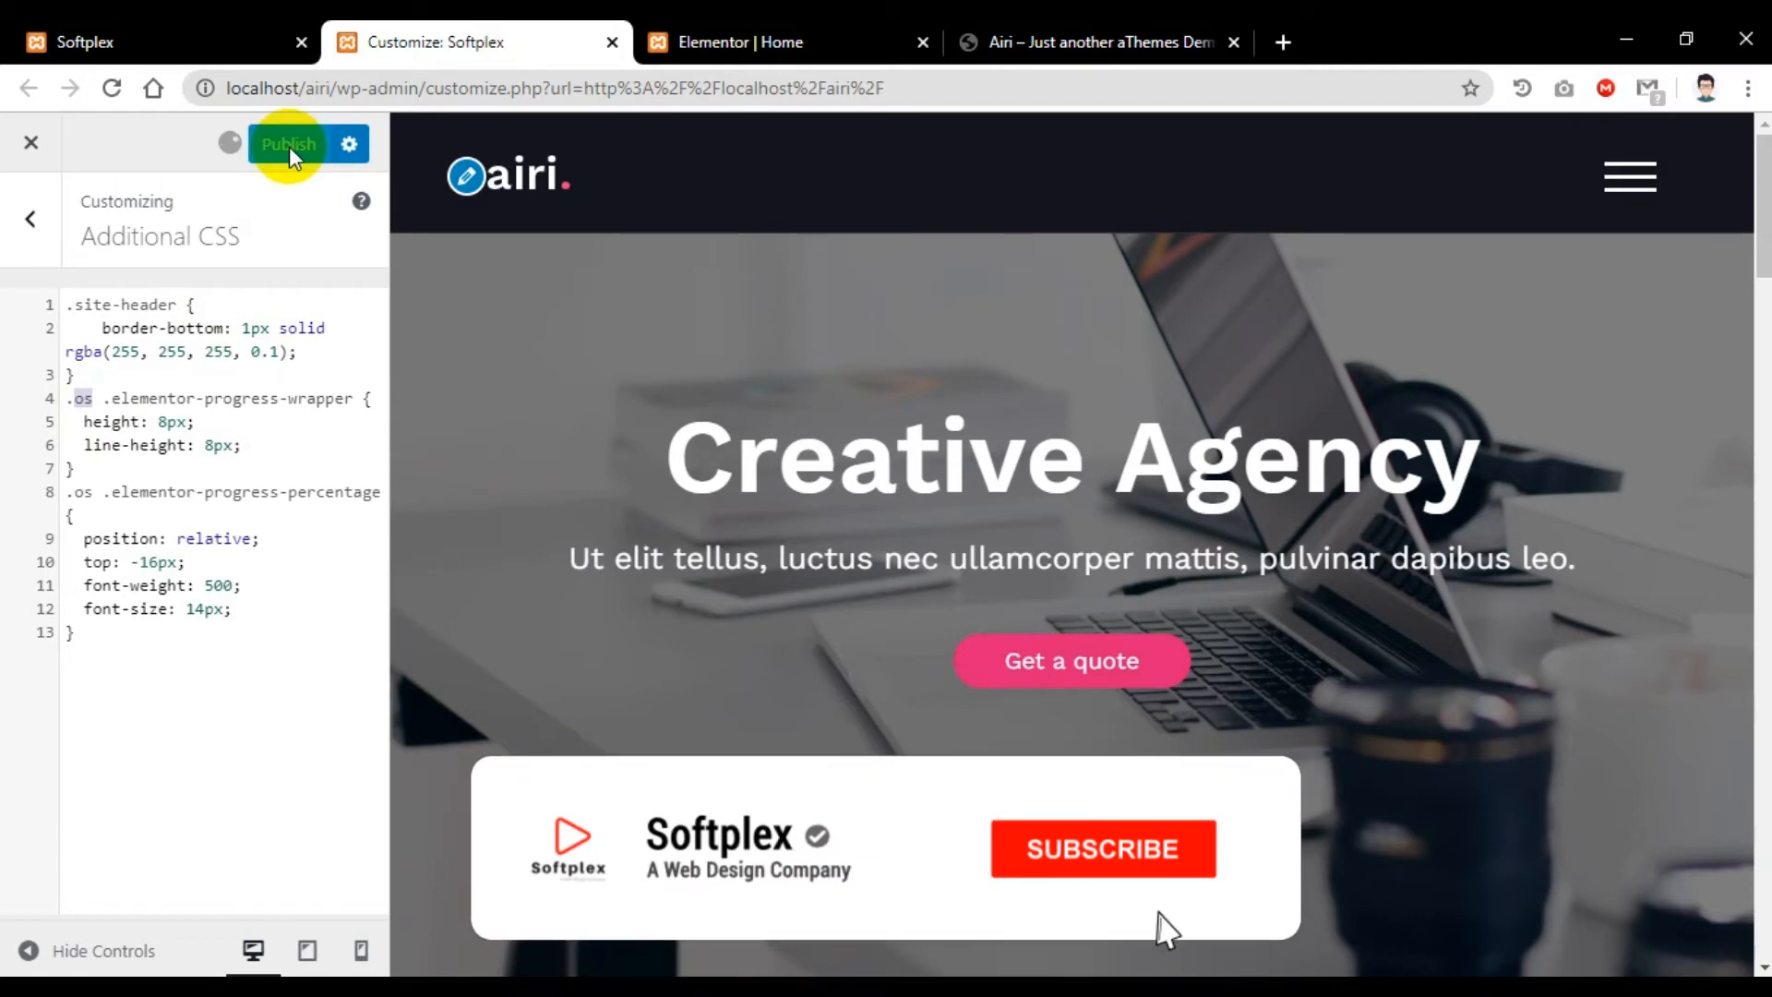
Step: Reload the live local home page and check the progress bar in the Our work section
left_click(87, 46)
left_click(109, 88)
scroll(308, 811, "down", 5)
scroll(323, 833, "down", 15)
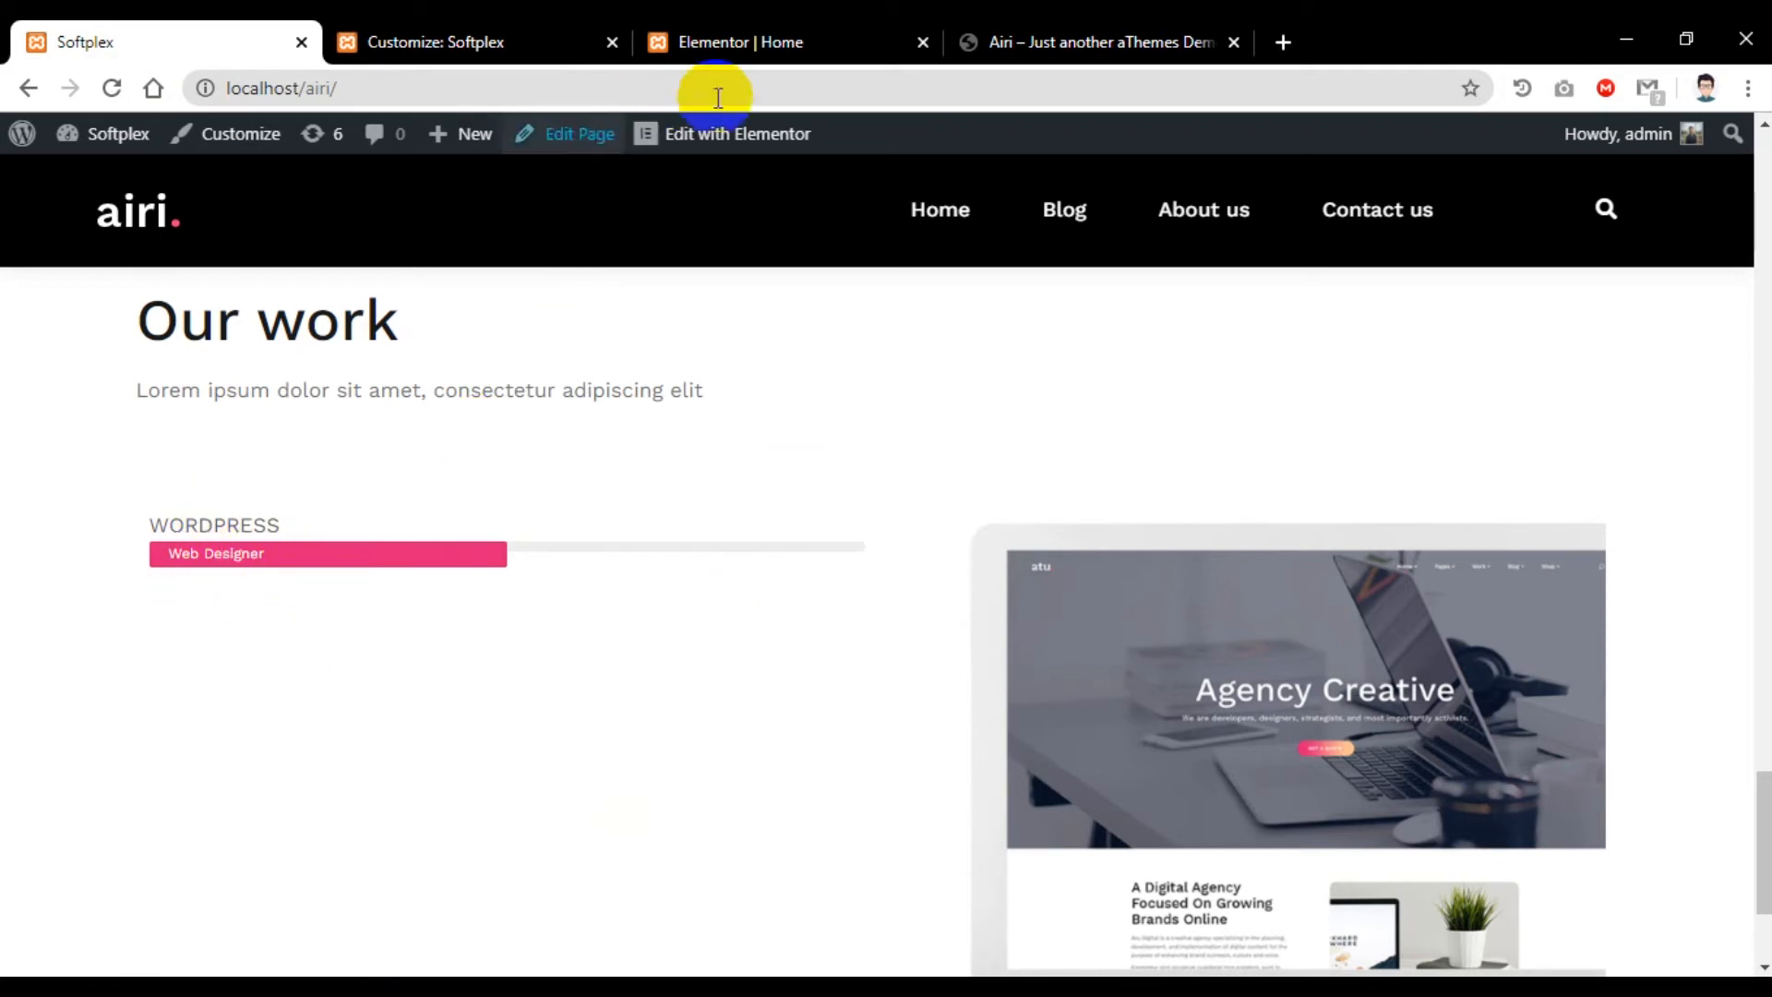
Step: Set the WORDPRESS progress bar's height to 30 in Elementor and update the page
left_click(739, 46)
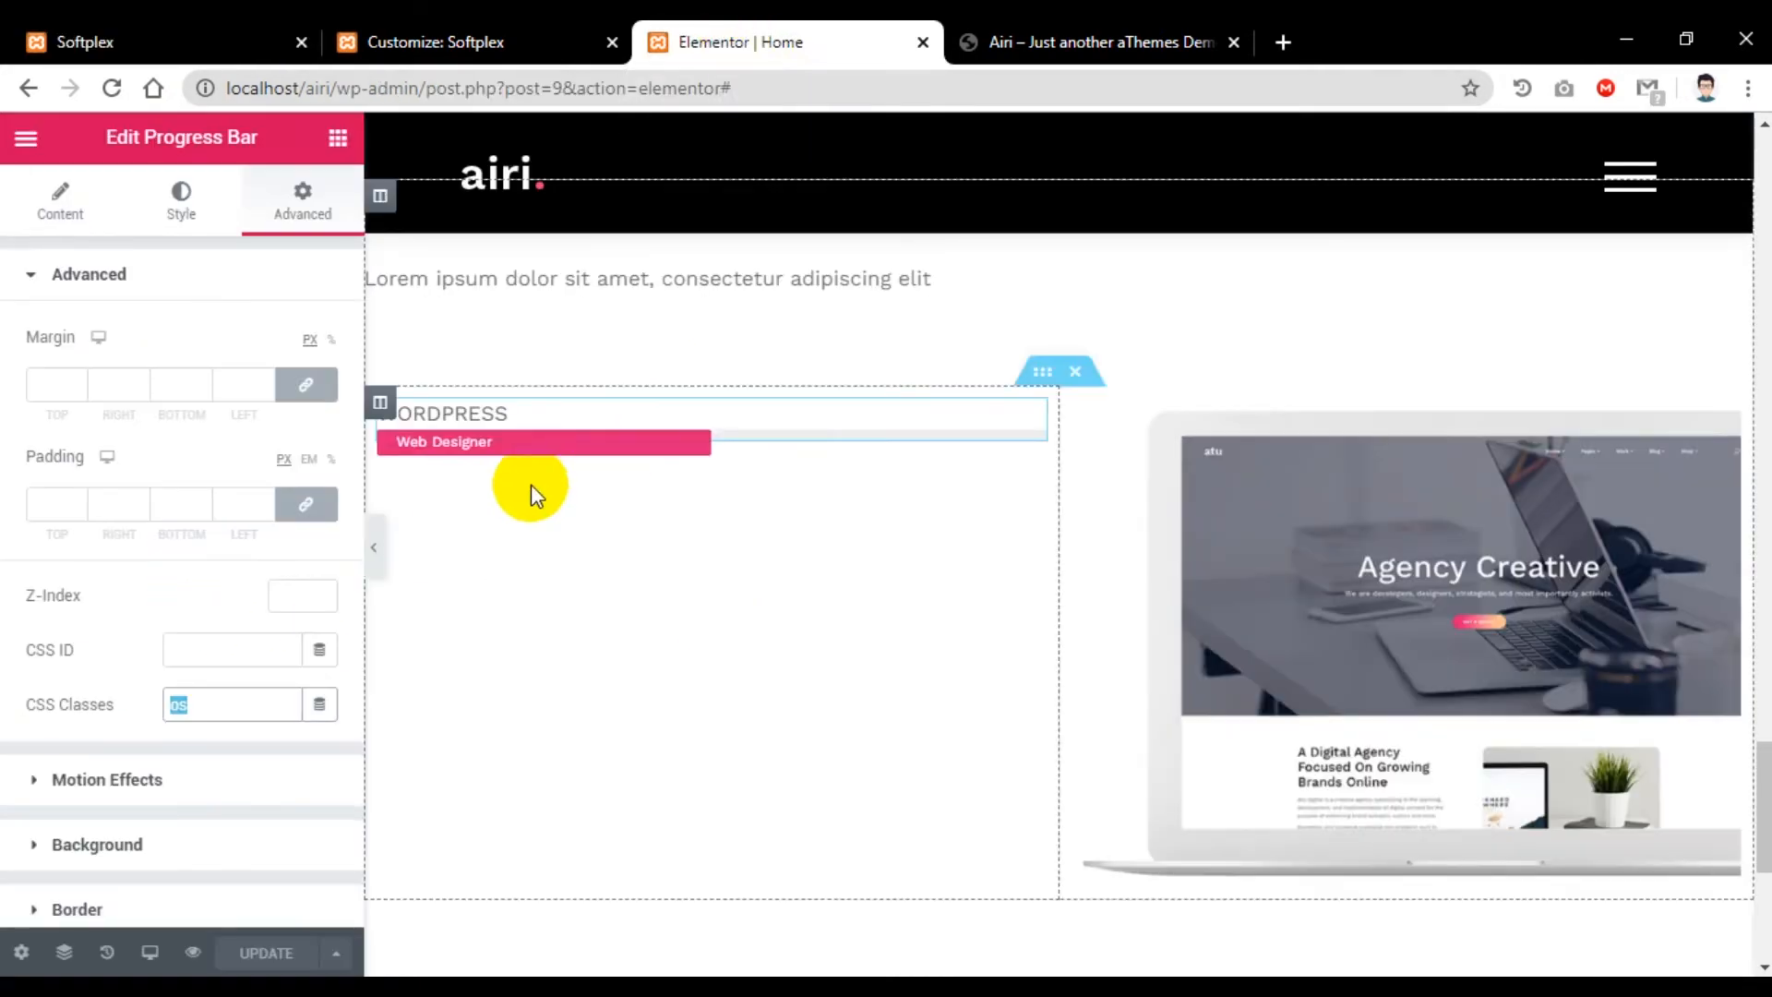
left_click(181, 200)
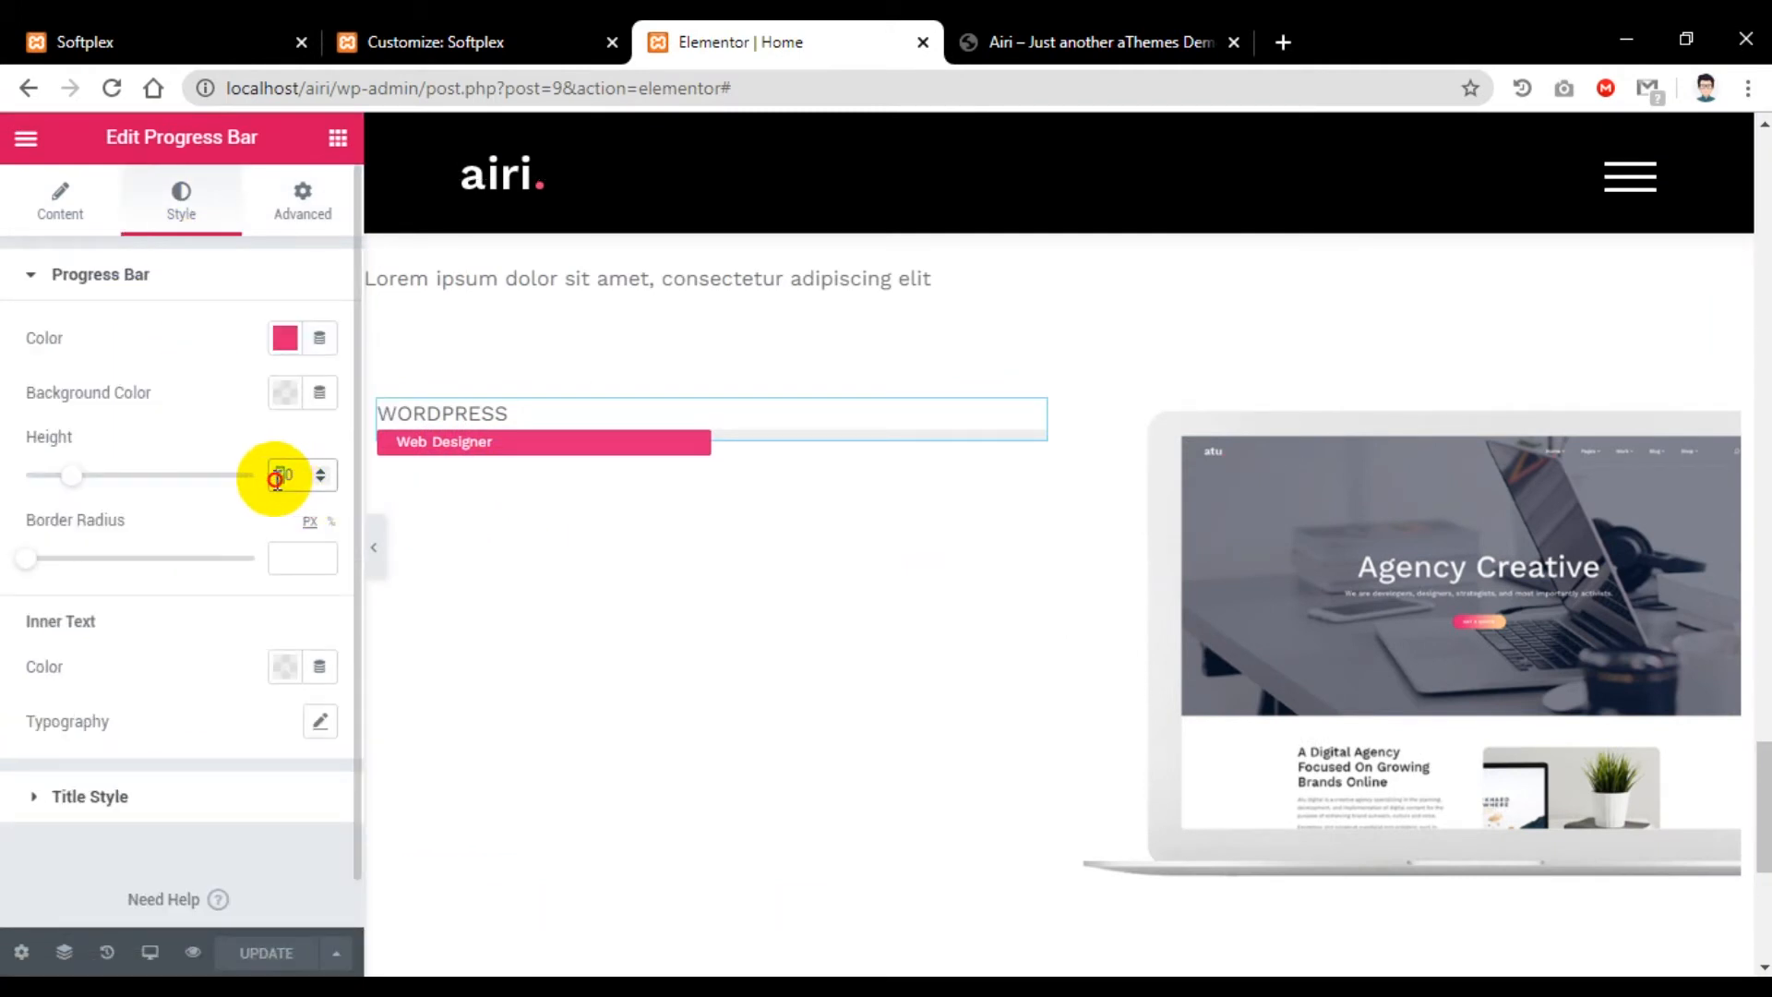
type("30")
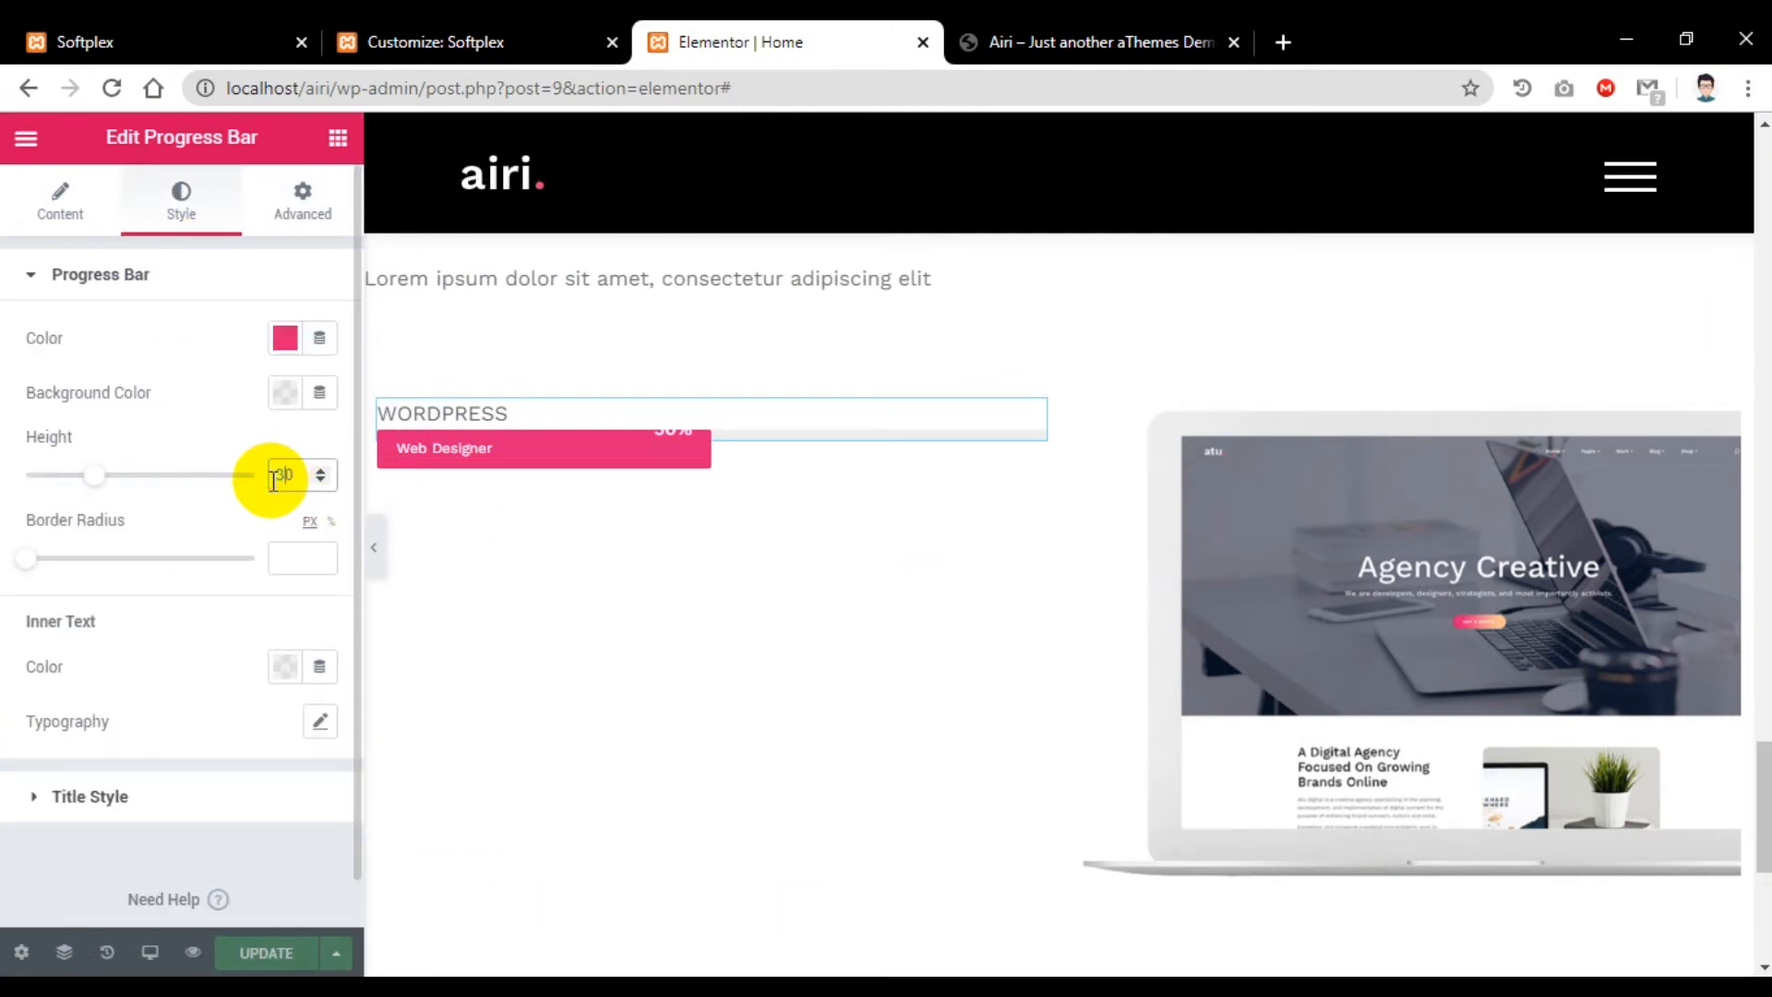
left_click(265, 953)
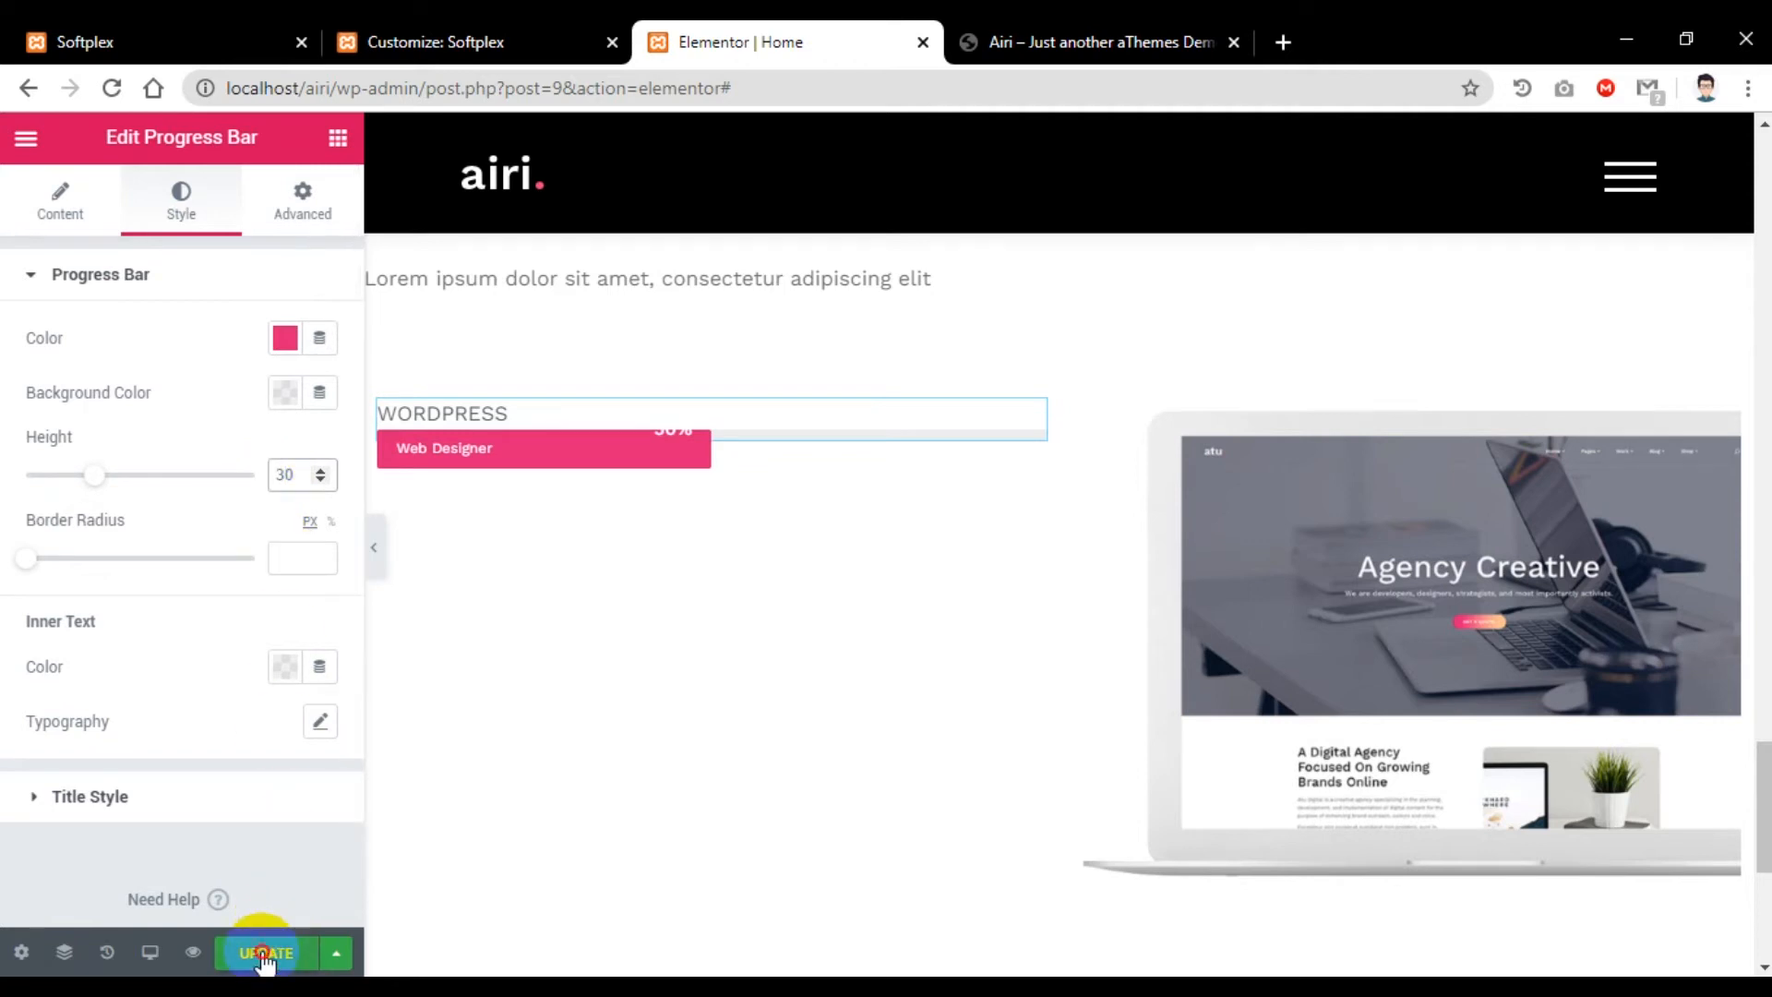
Step: Clear the WORDPRESS progress bar's inner text and set the inner text color to #000000
left_click(57, 199)
left_click_drag(158, 646, 35, 654)
key("BackSpace")
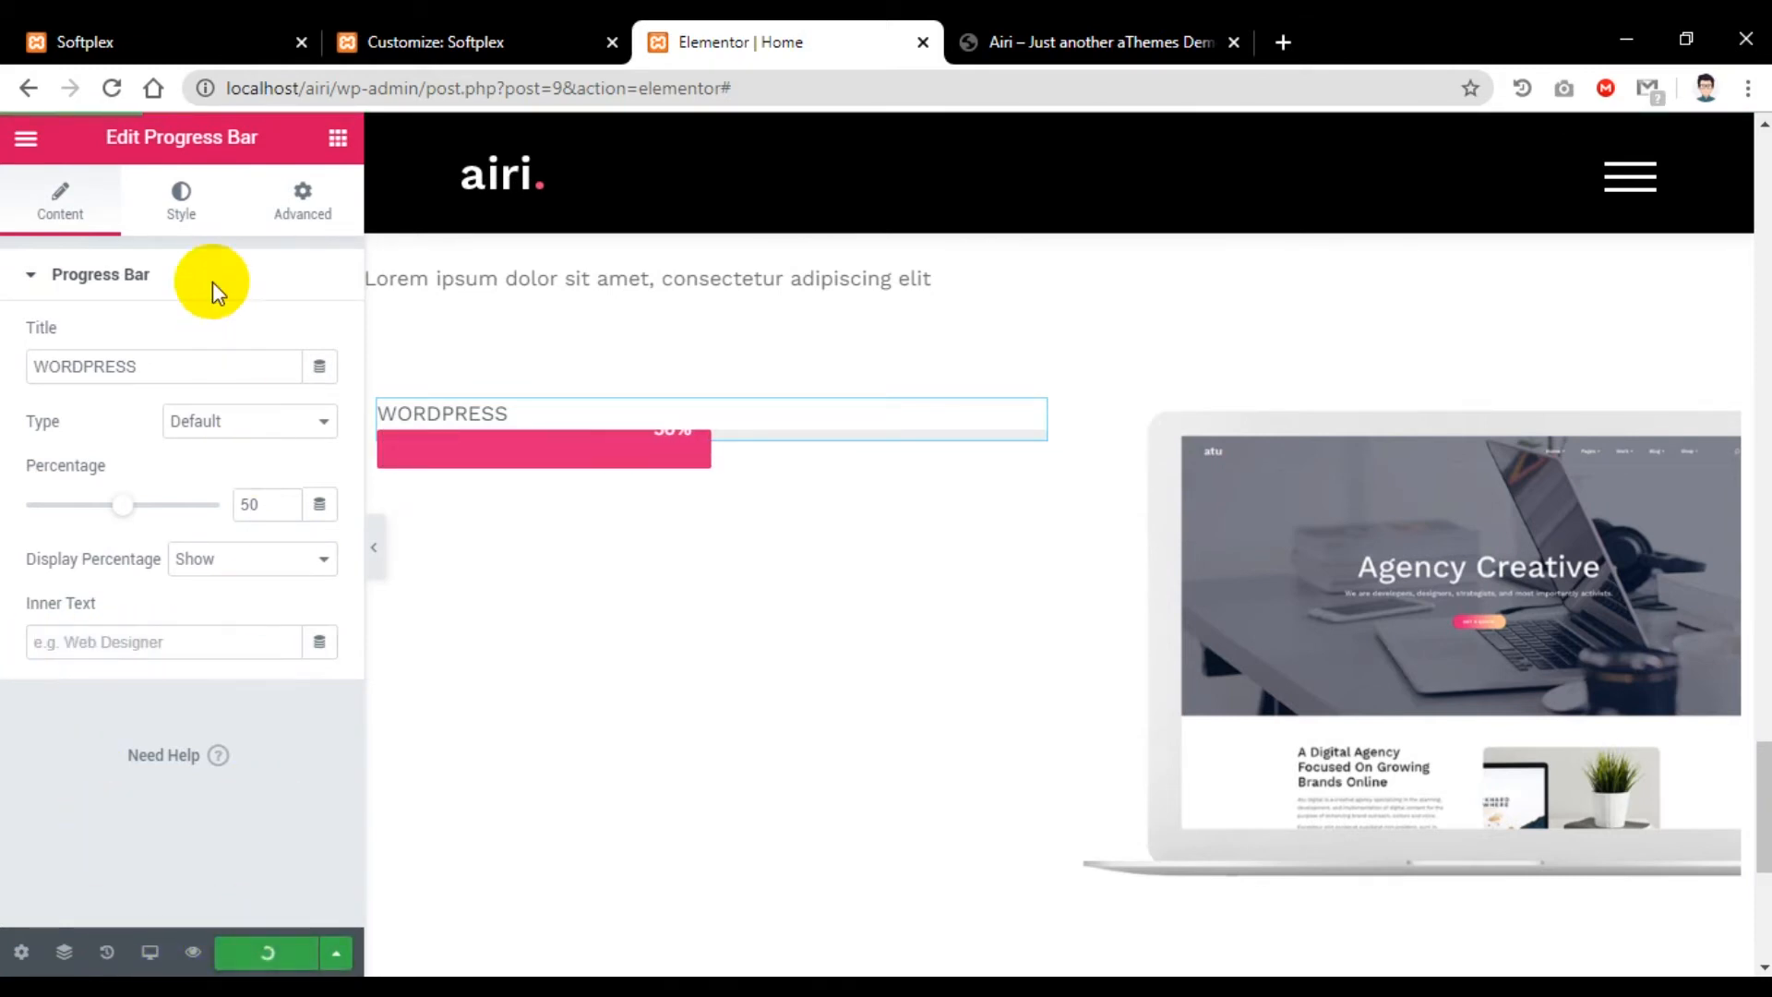
left_click(180, 192)
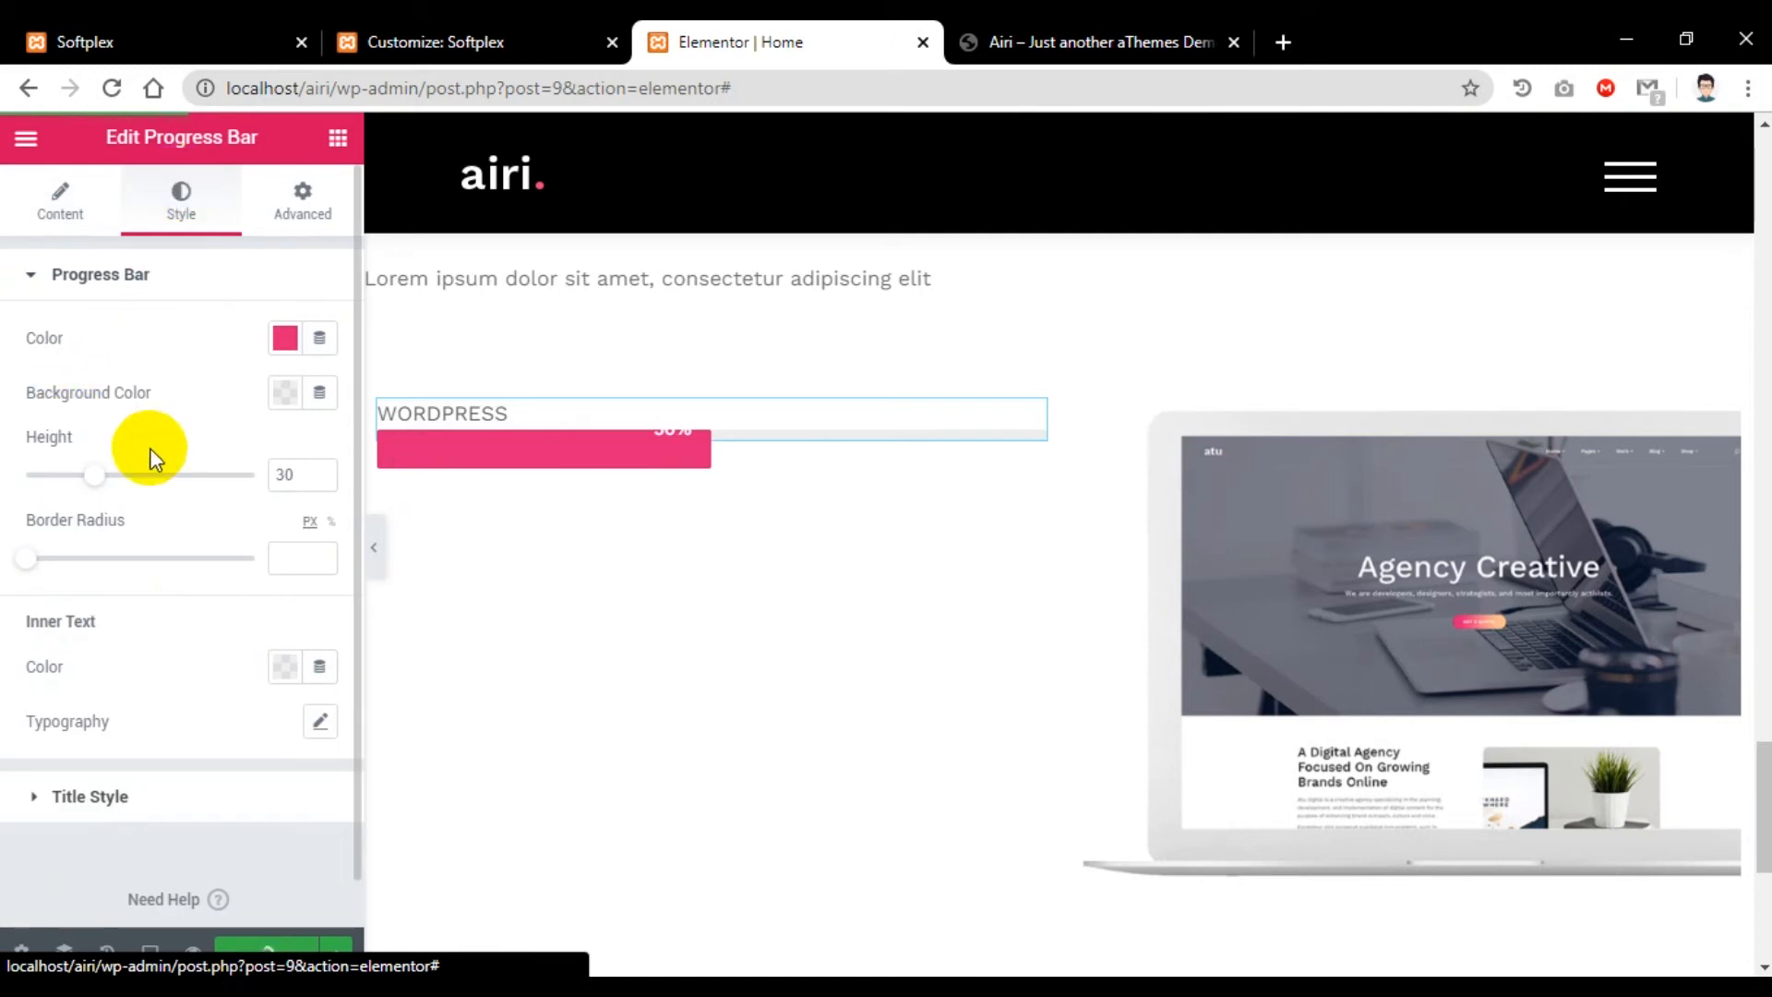
left_click(286, 669)
left_click(365, 266)
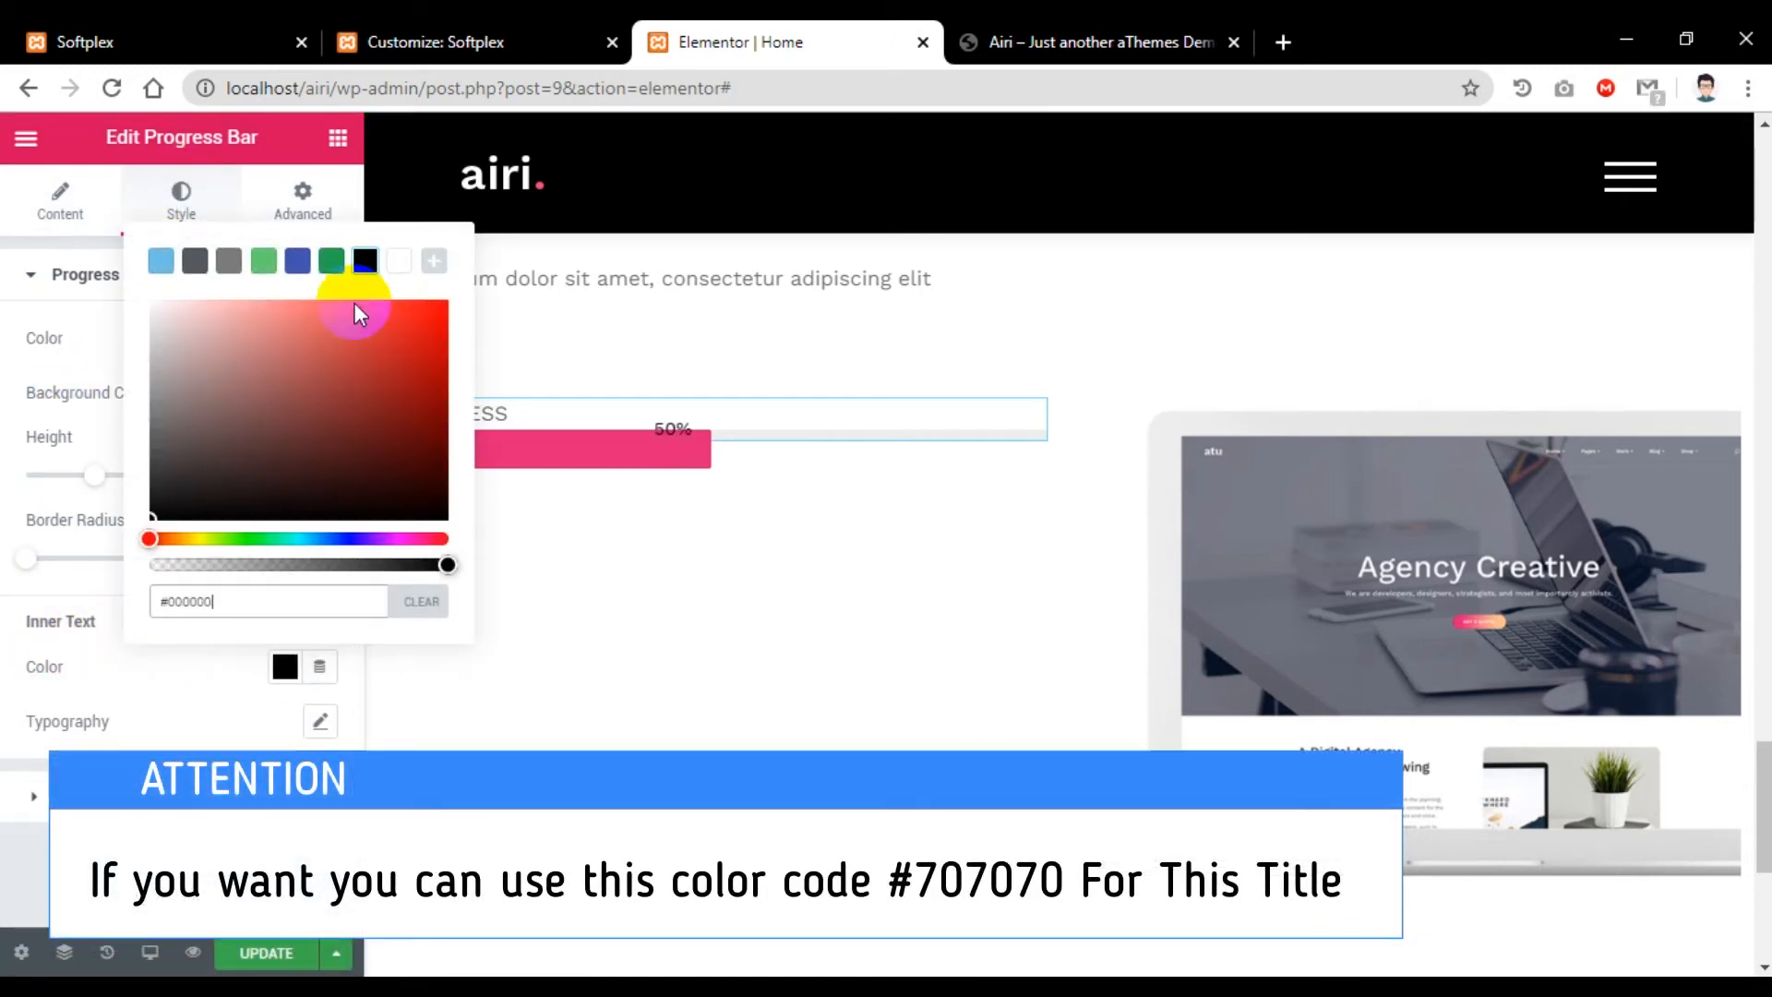
left_click(8, 795)
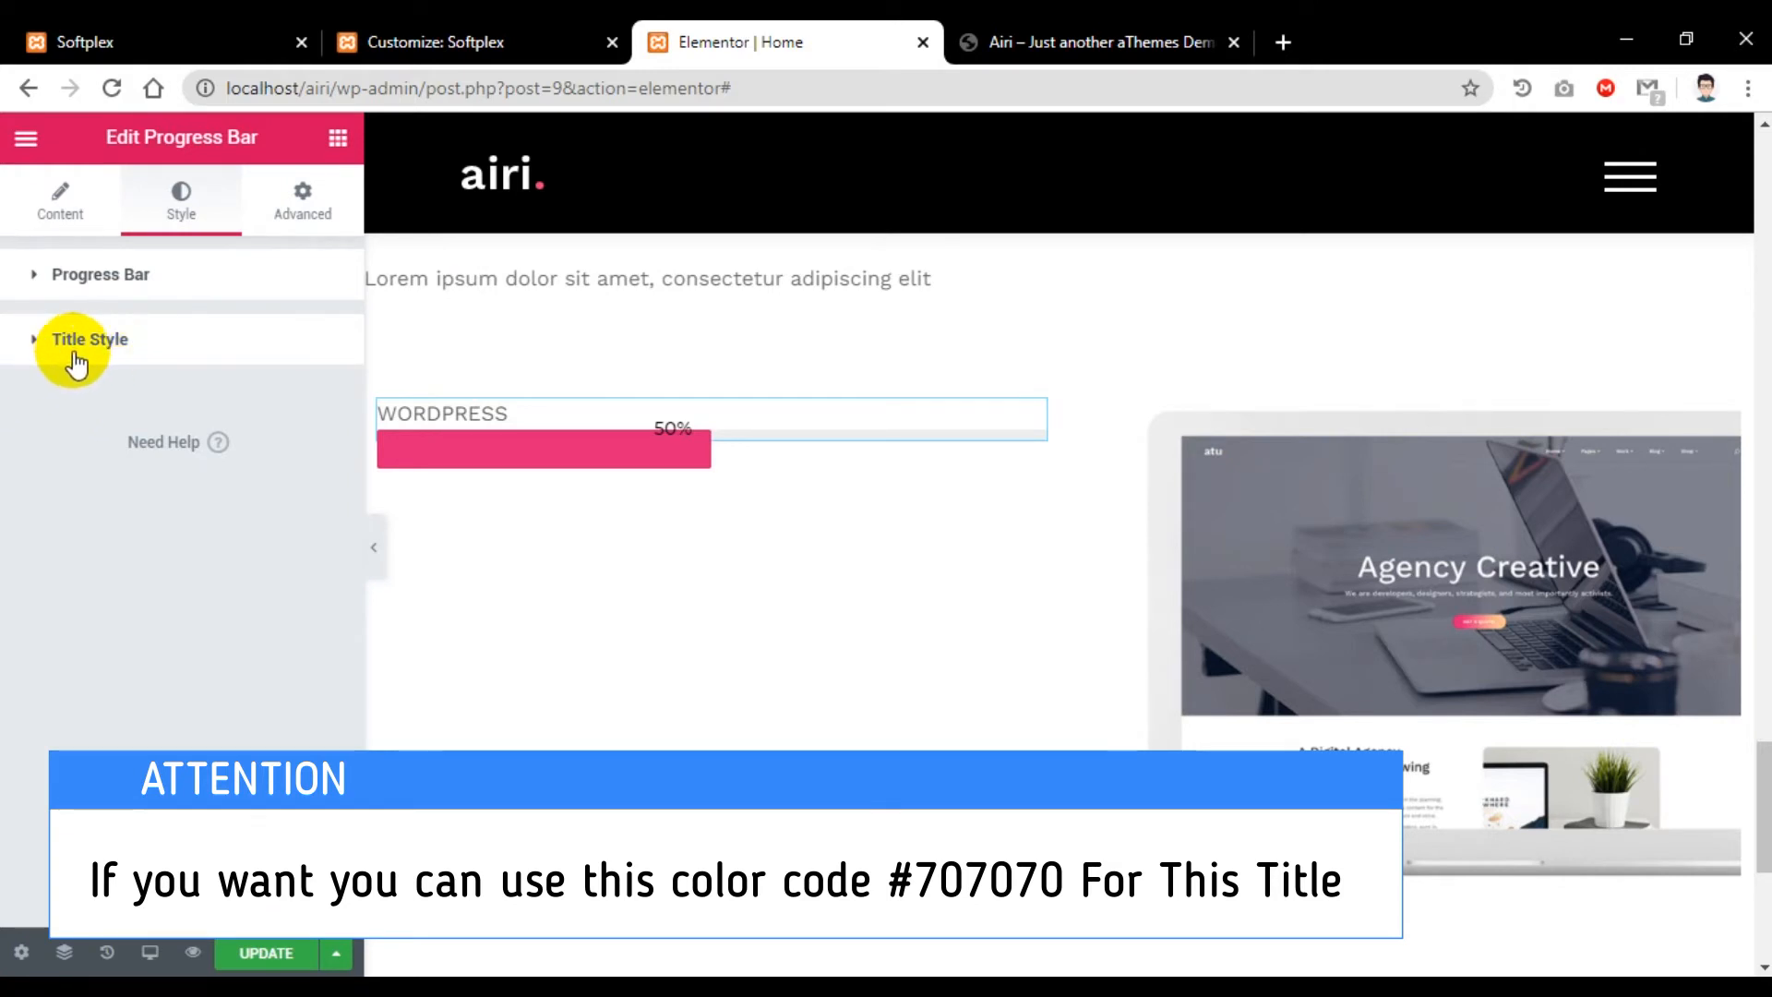
Step: Style the progress bar's title in black Montserrat with weight 600 and update the page
left_click(104, 350)
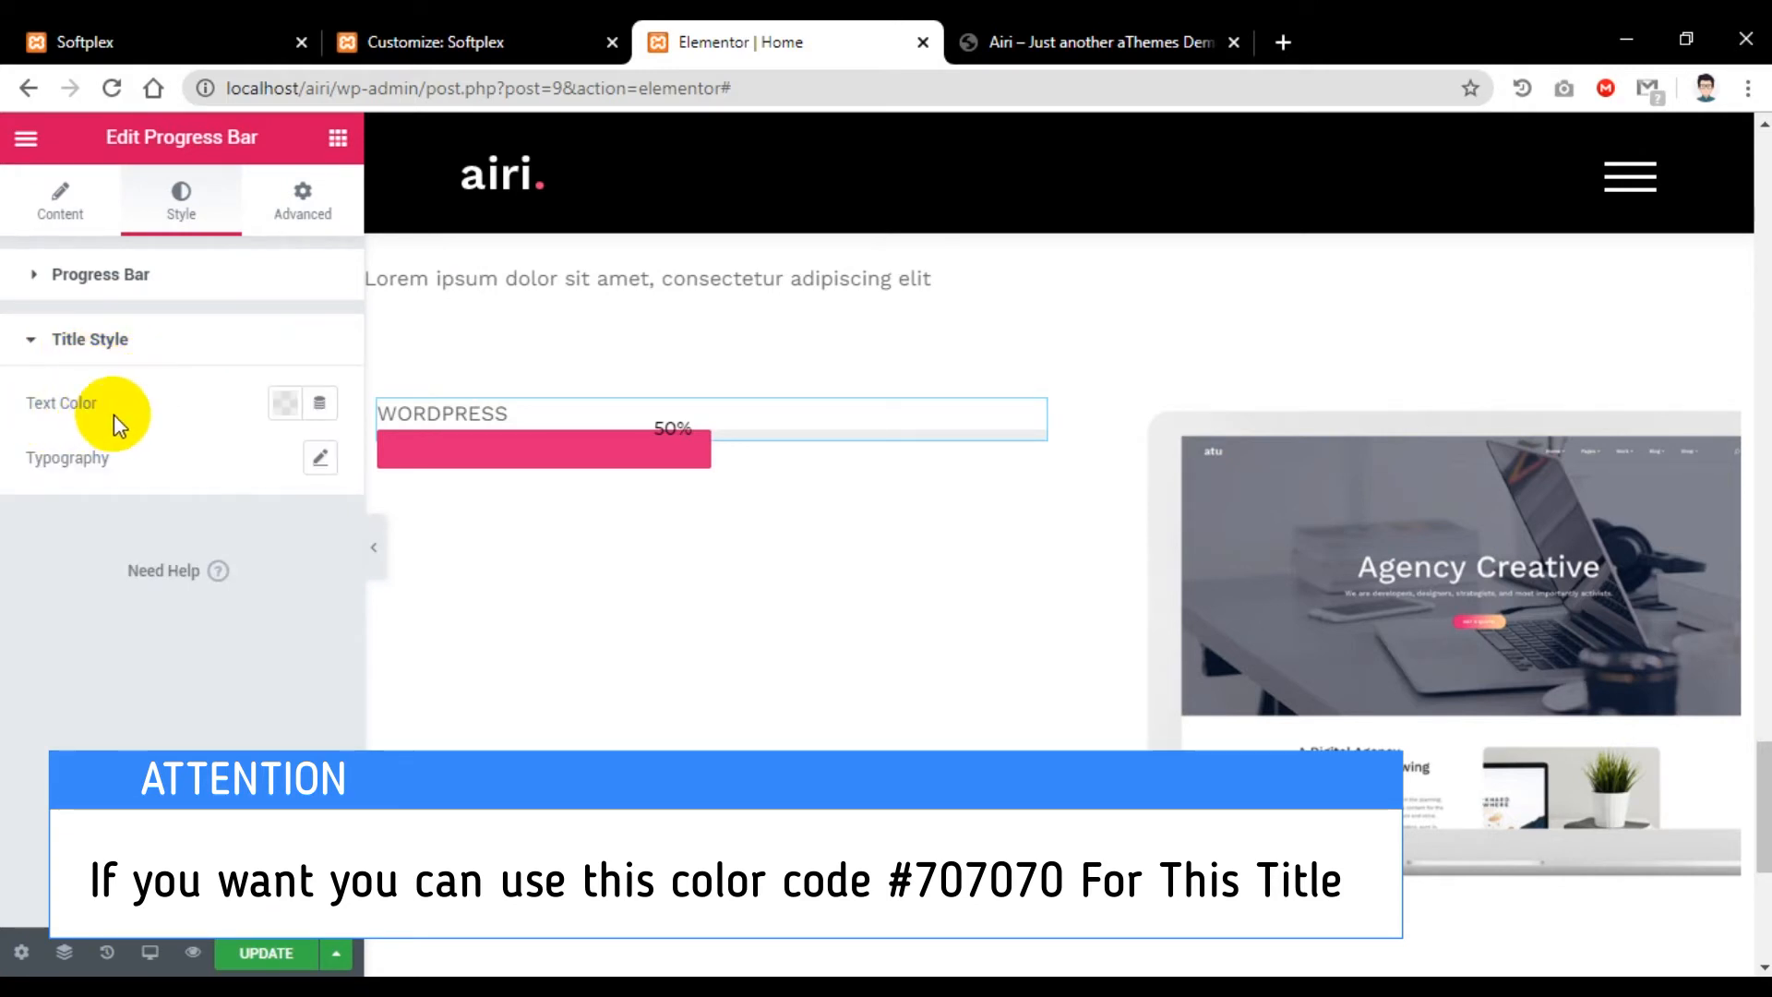
left_click(285, 404)
left_click(365, 466)
left_click(14, 610)
left_click(316, 456)
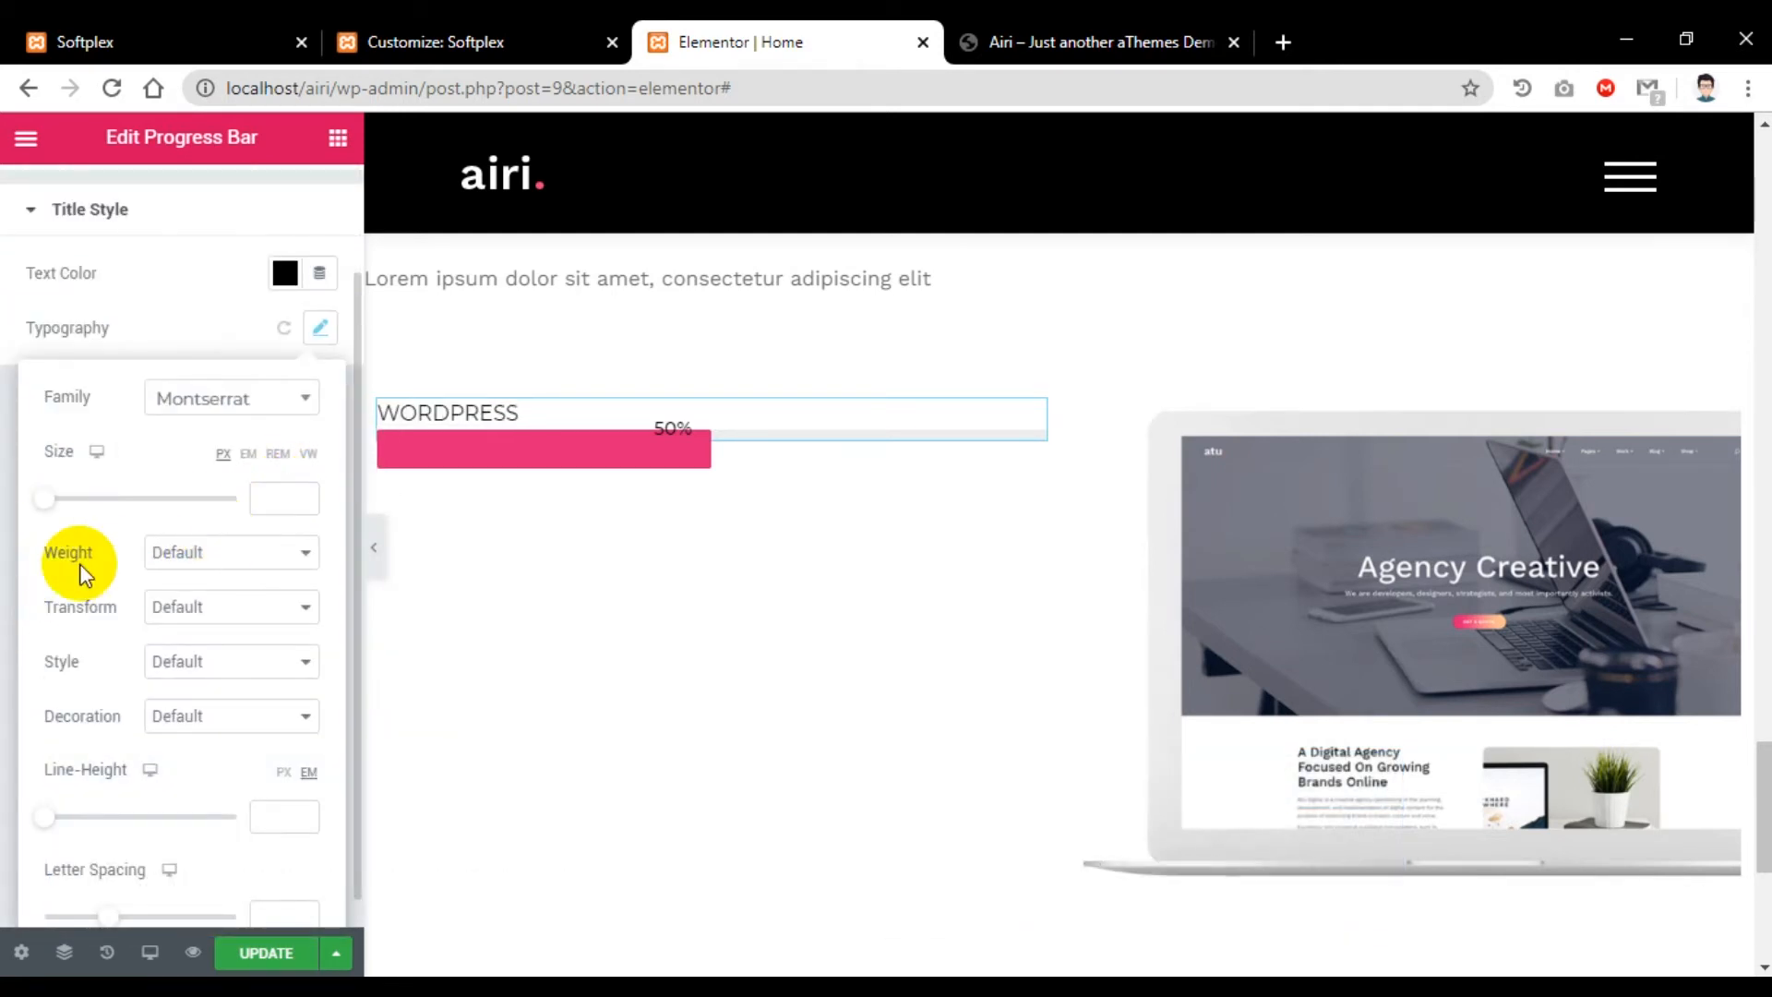
left_click(189, 553)
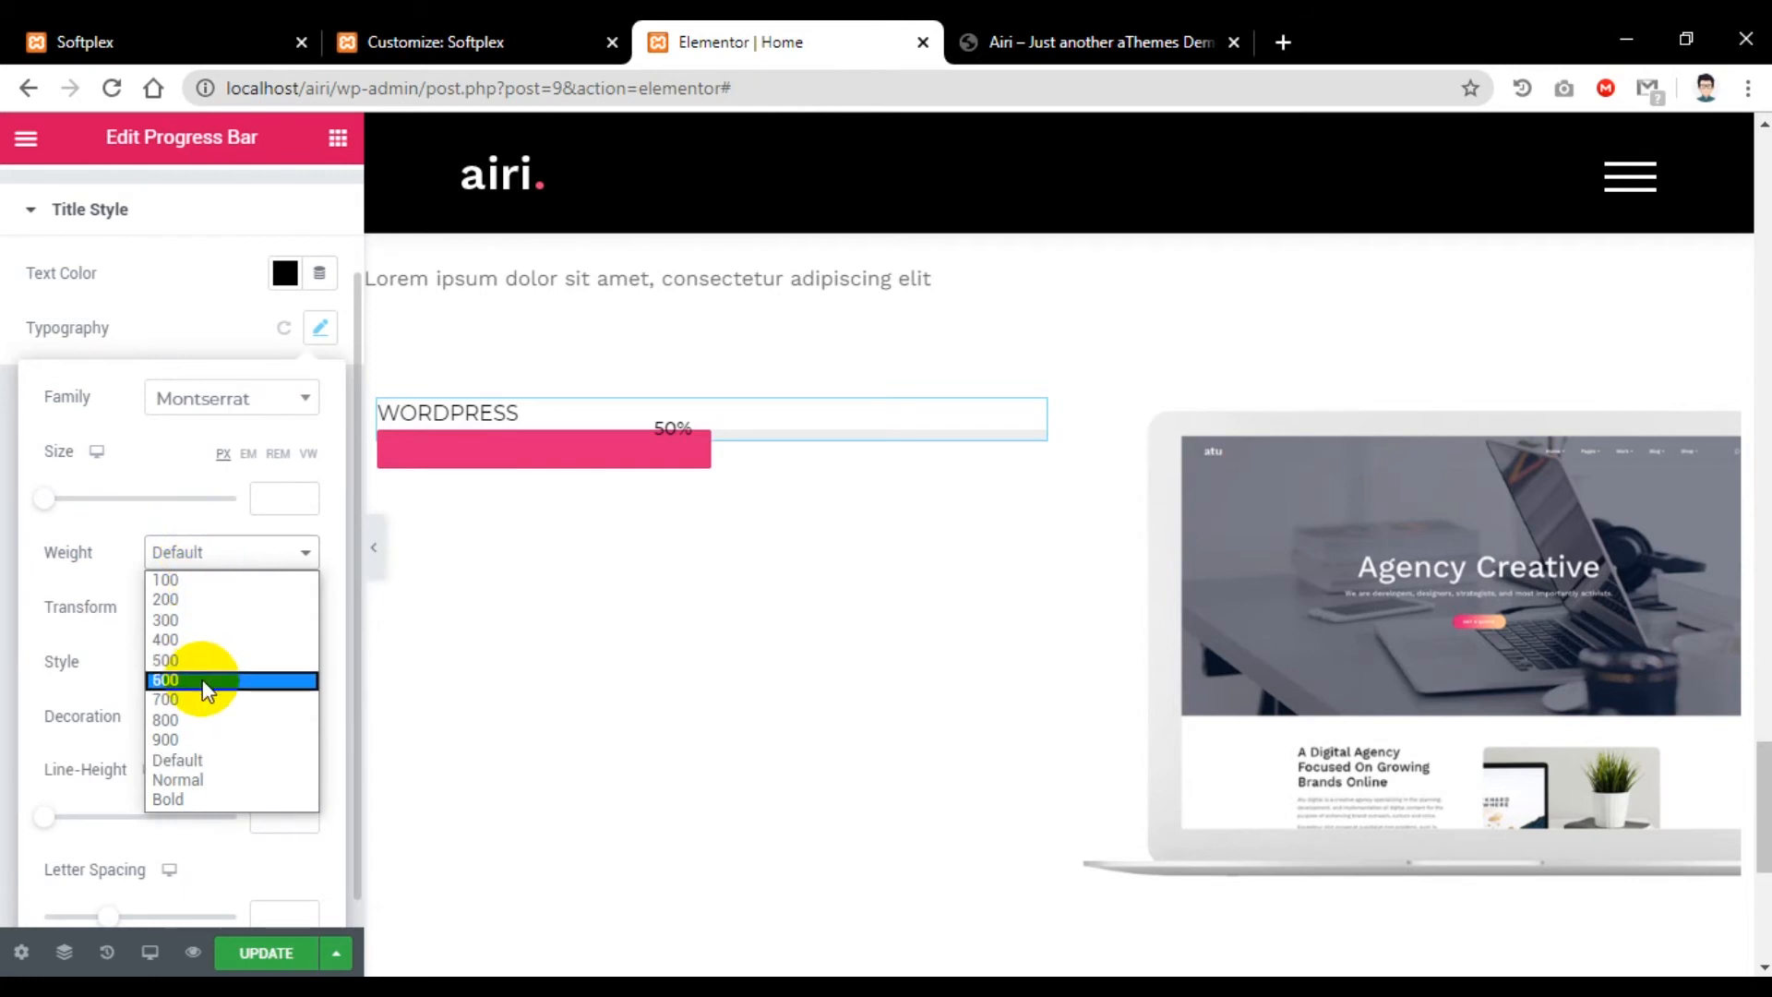
left_click(202, 681)
left_click(266, 952)
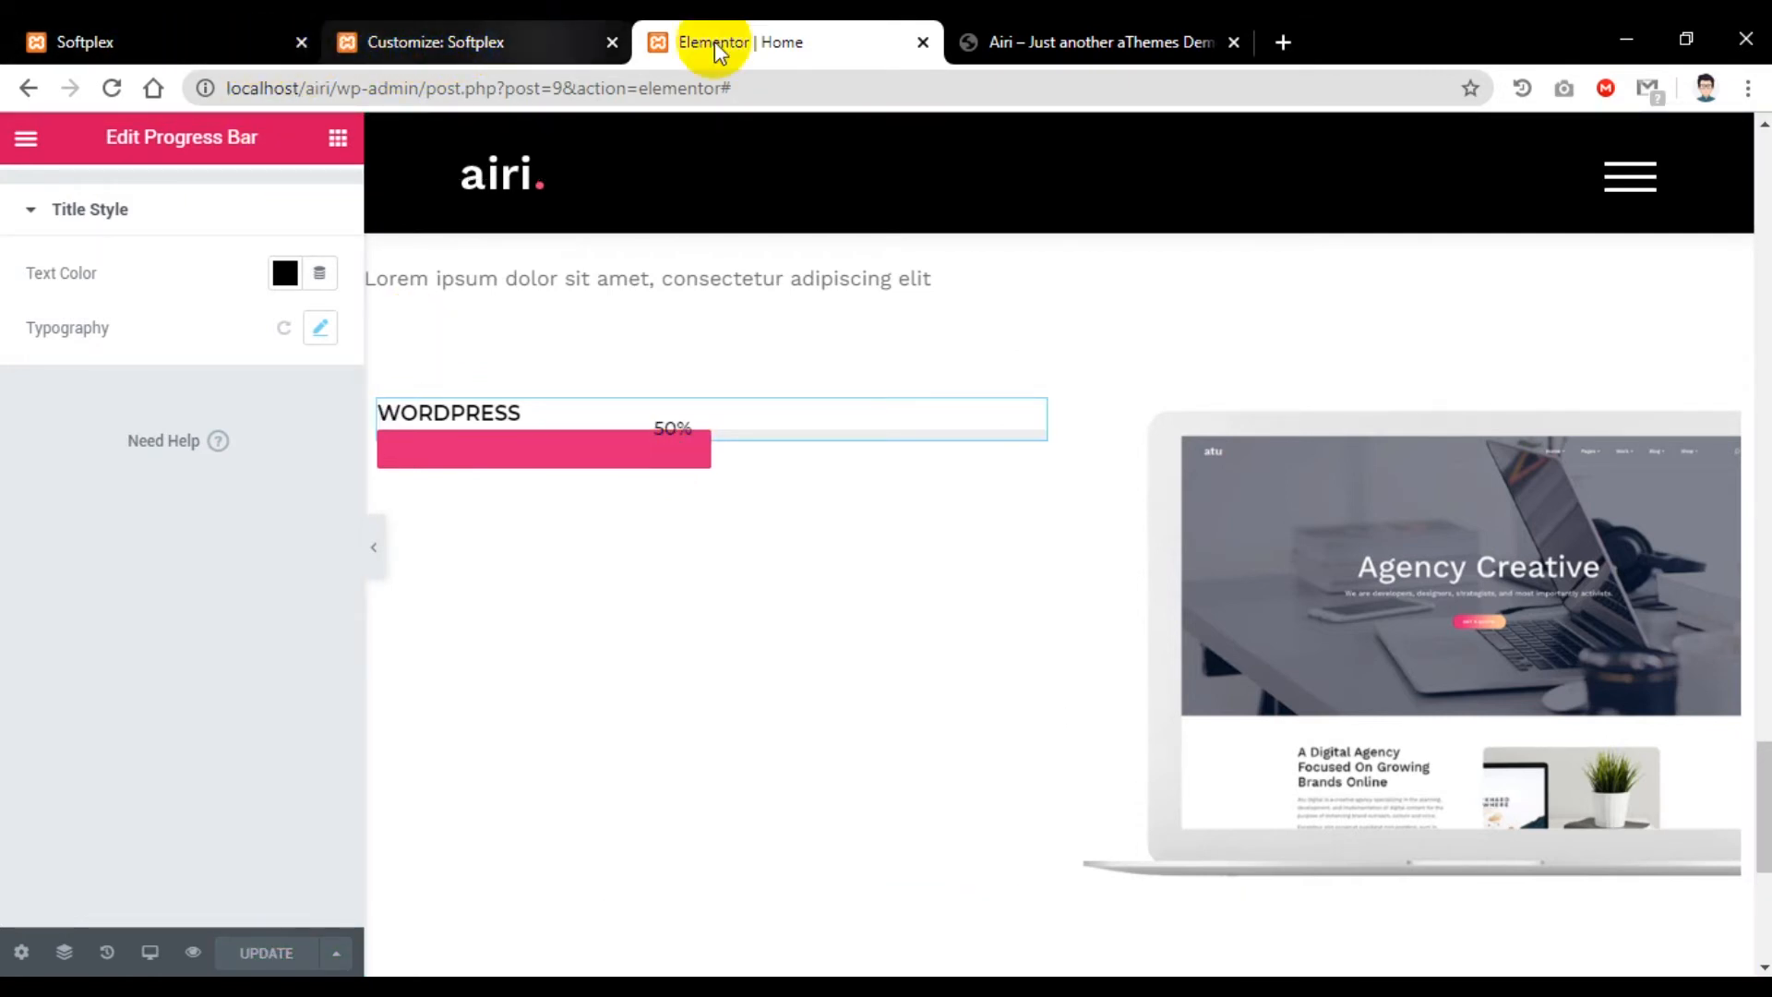
Step: Set the WORDPRESS progress bar's percentage to 90, matching the Airi demo, and update the page
left_click(1009, 61)
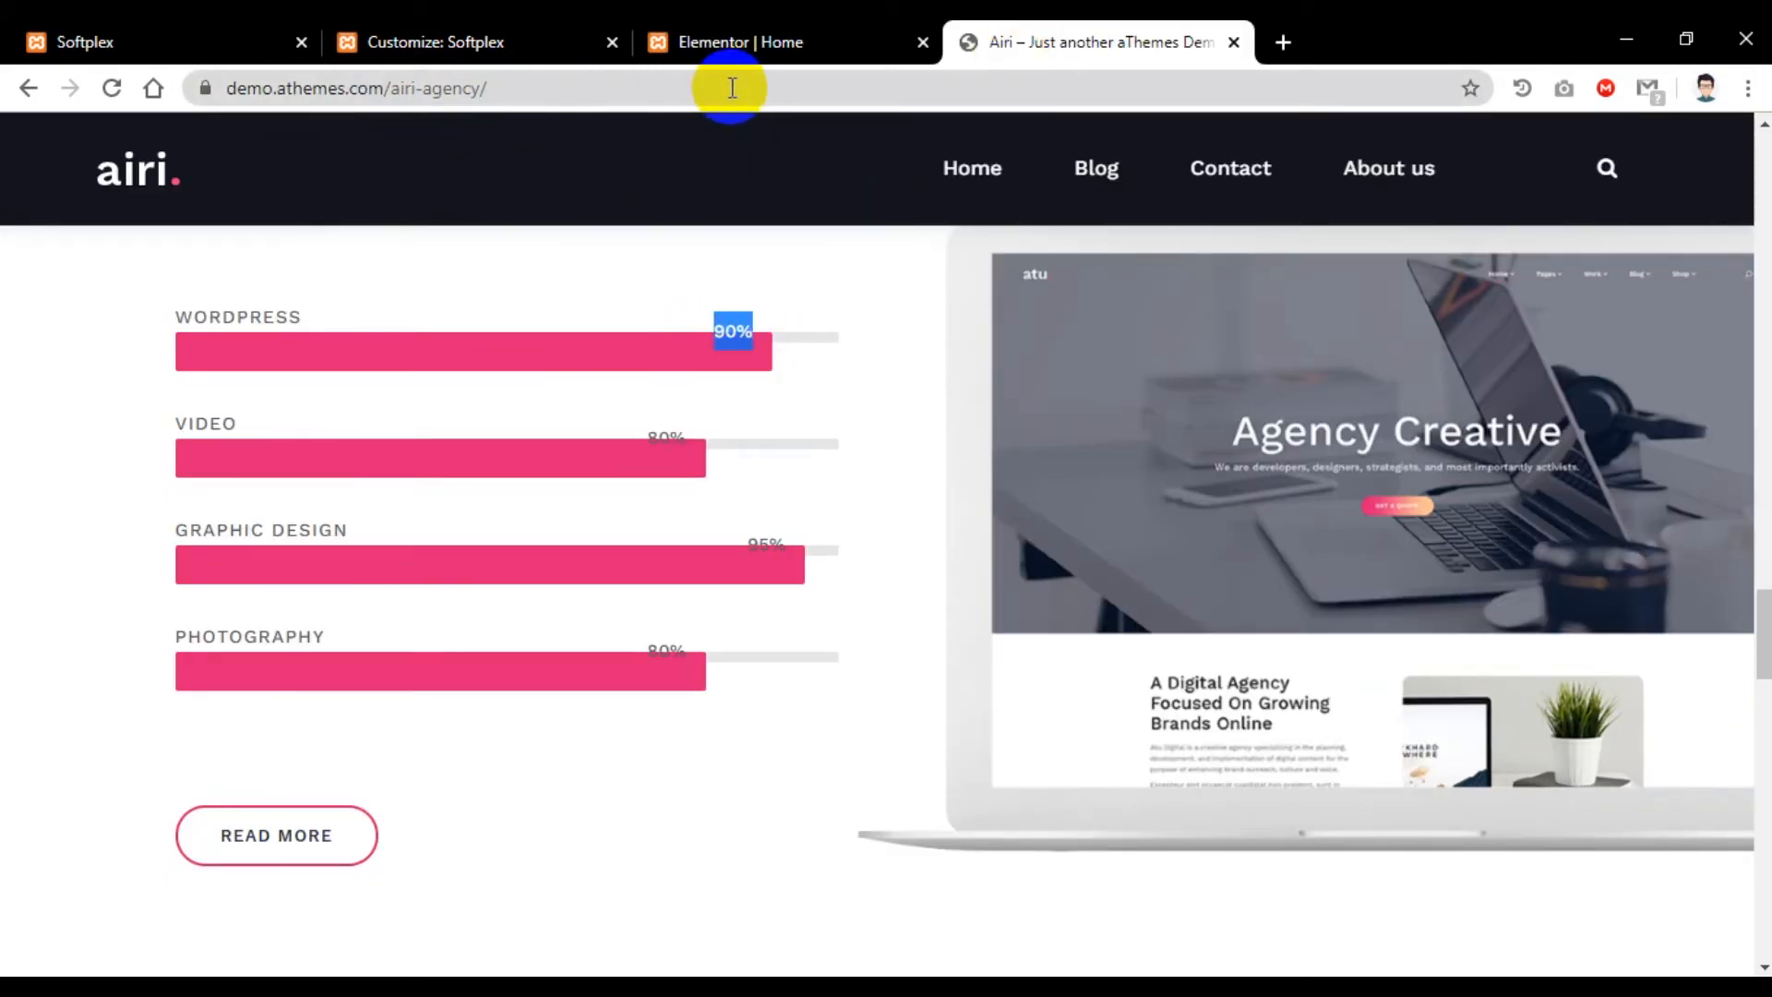
left_click(740, 42)
scroll(197, 435, "up", 3)
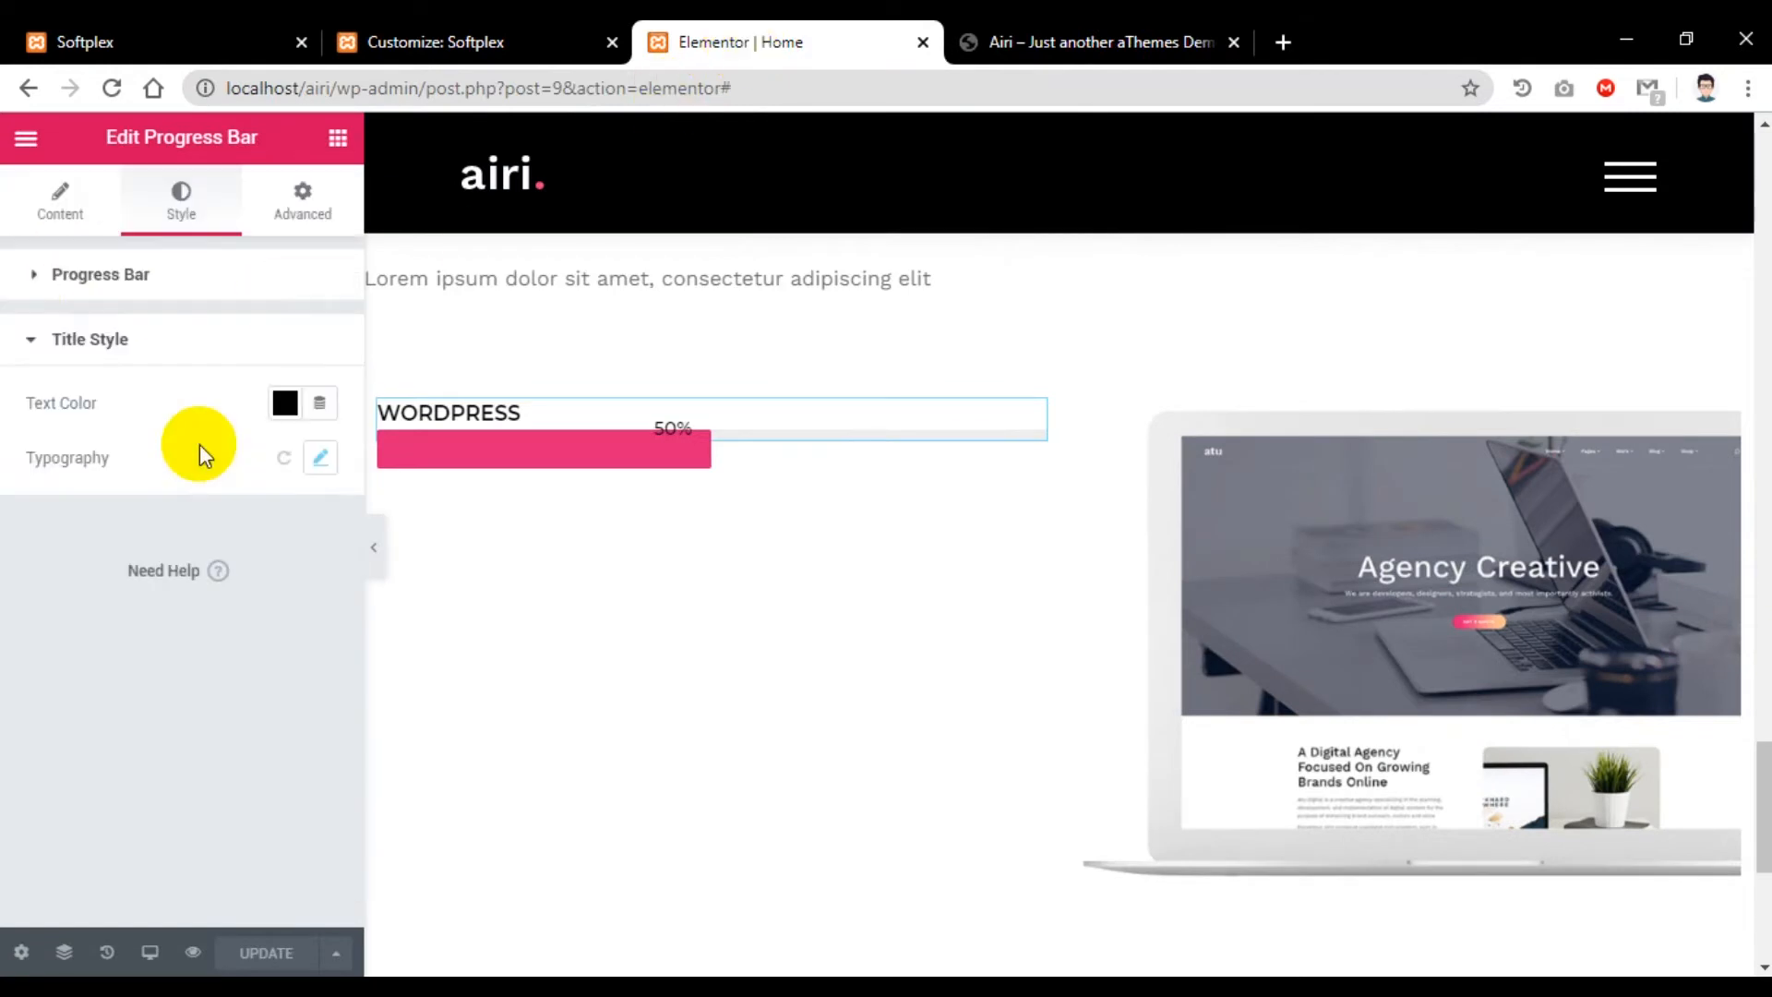
left_click(63, 205)
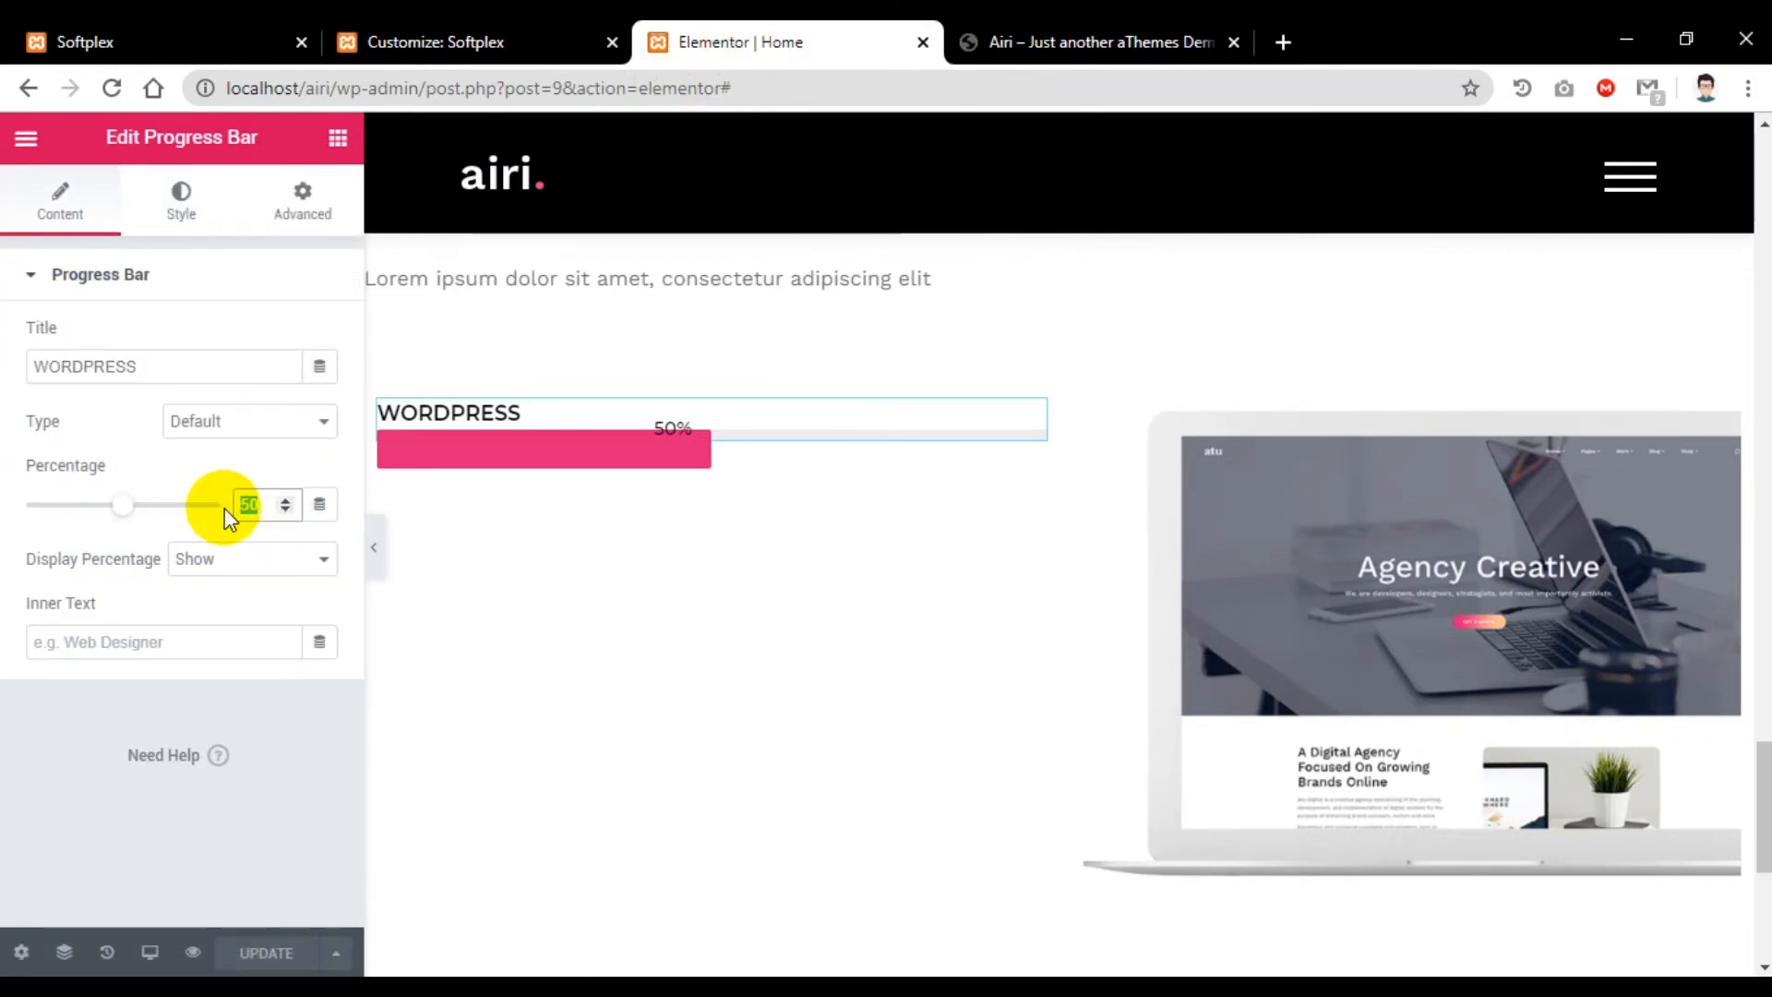
type("90")
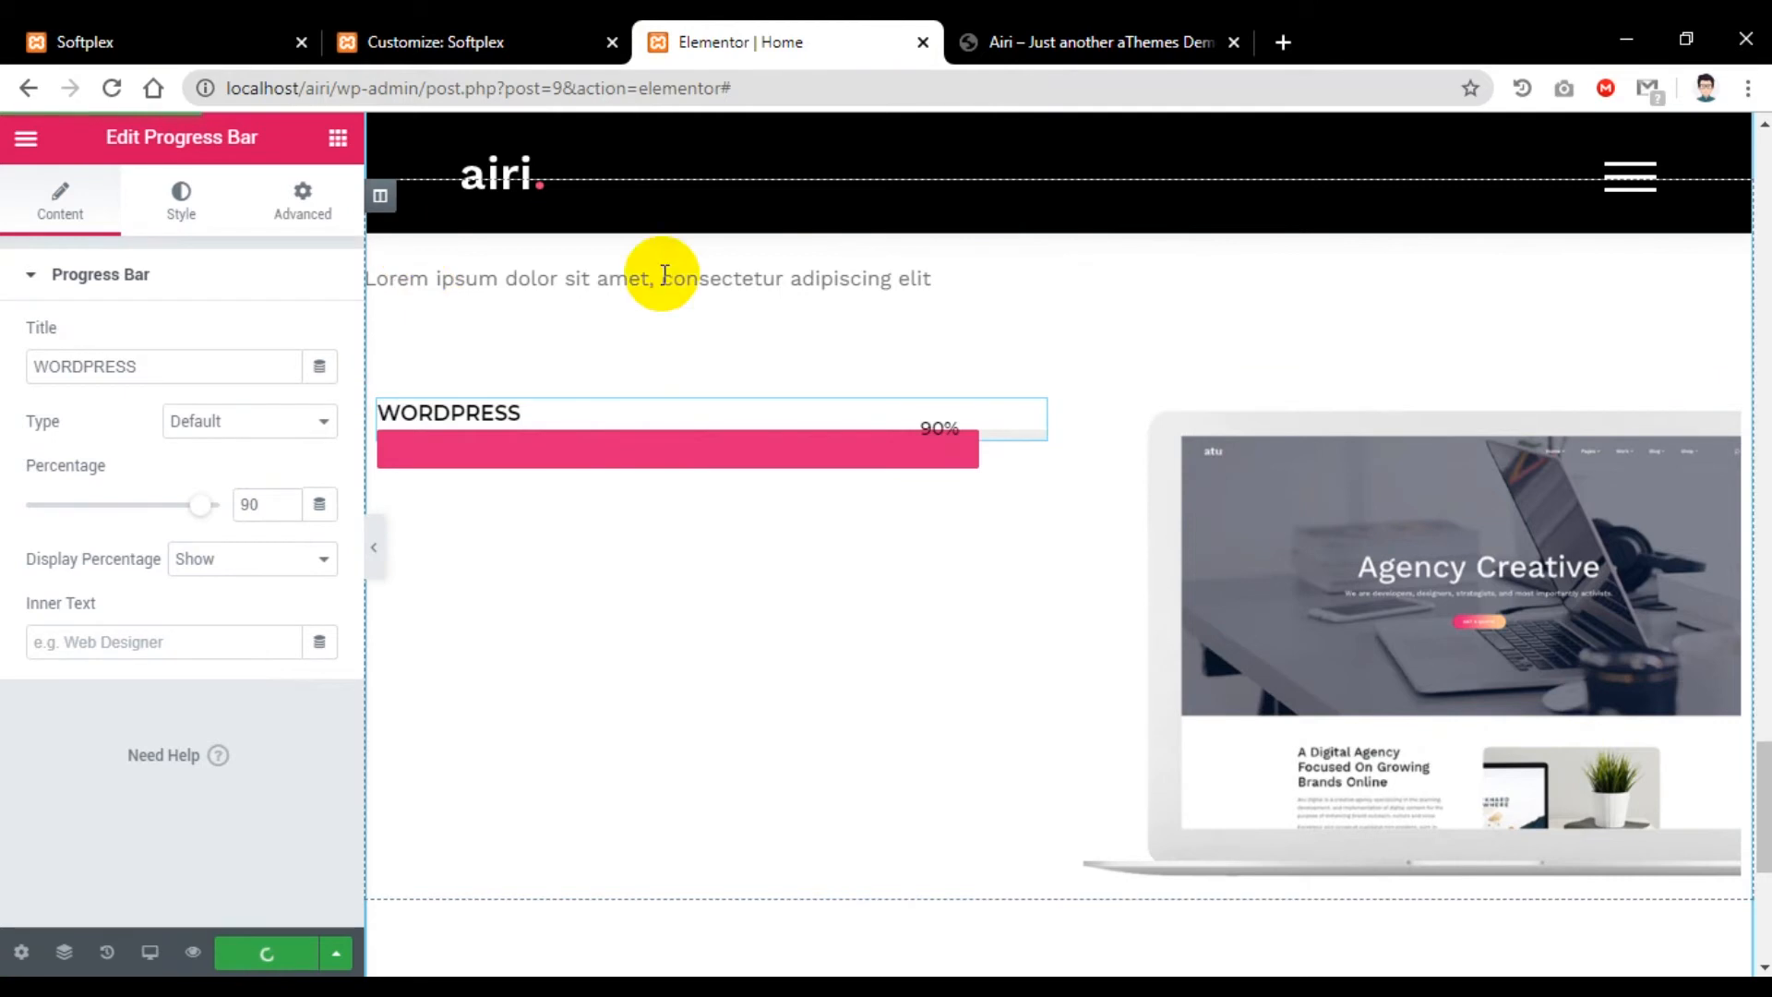
Step: Unlink the WORDPRESS progress bar's padding values, set the top padding to 20 px and update the page
left_click(310, 210)
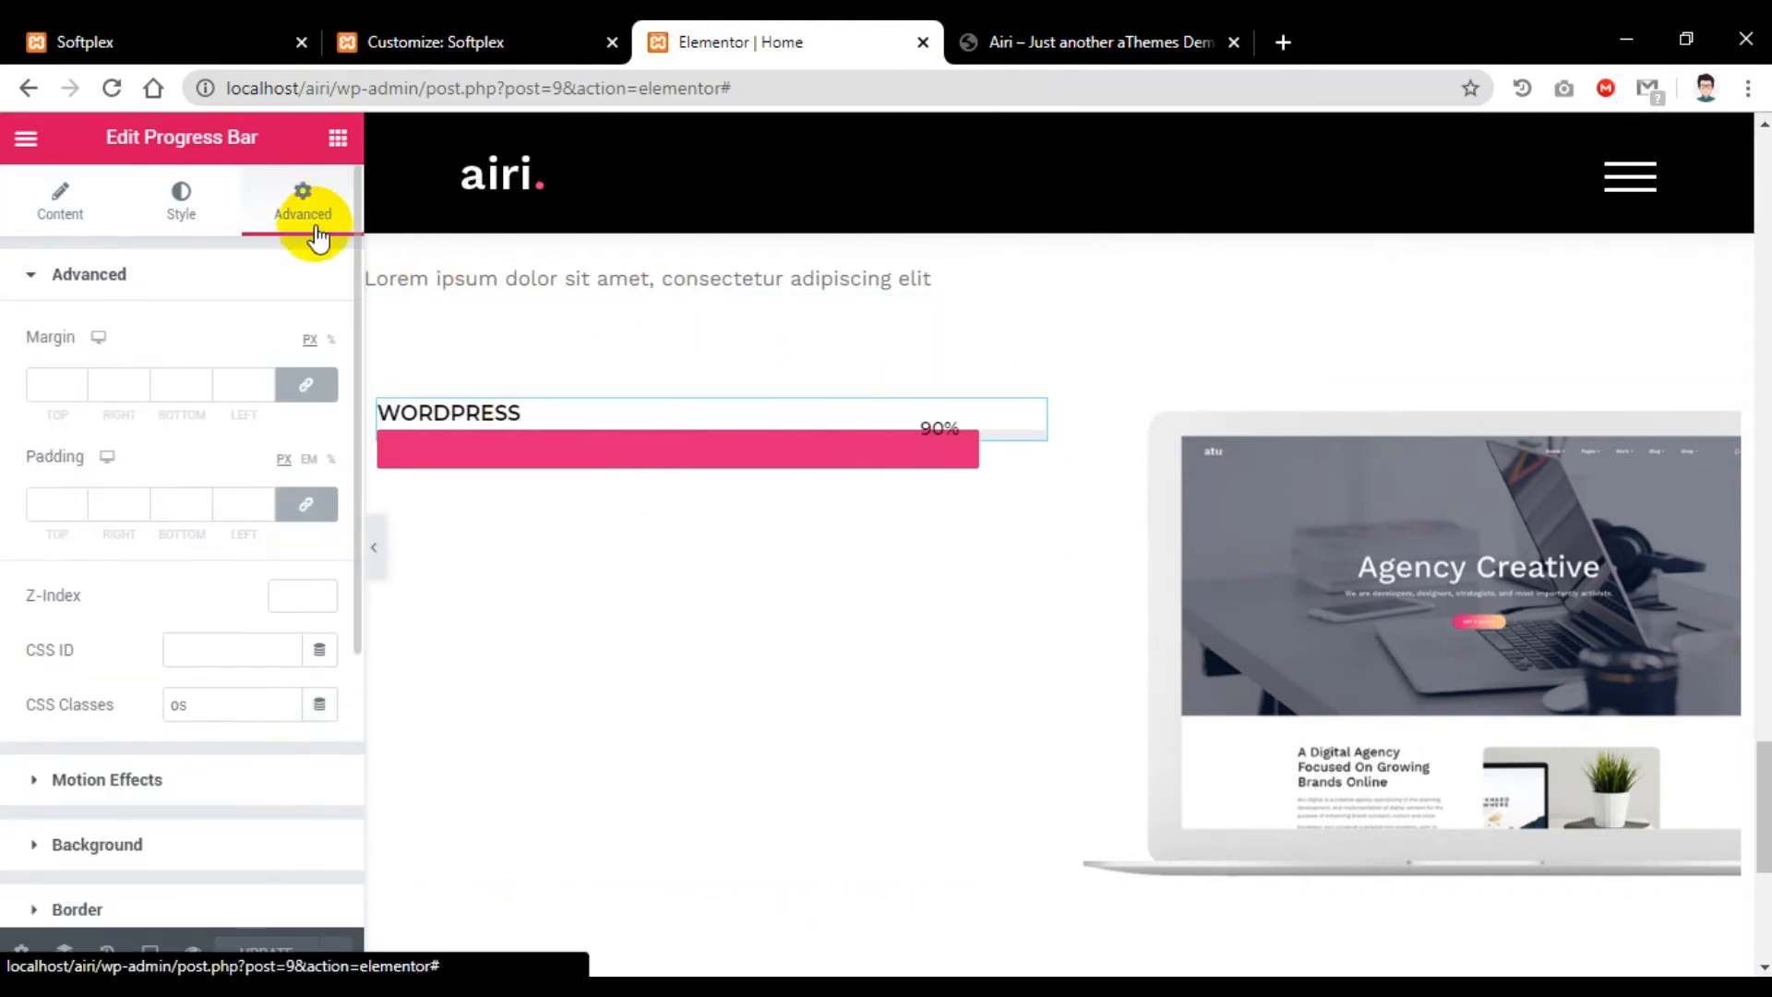
left_click(309, 508)
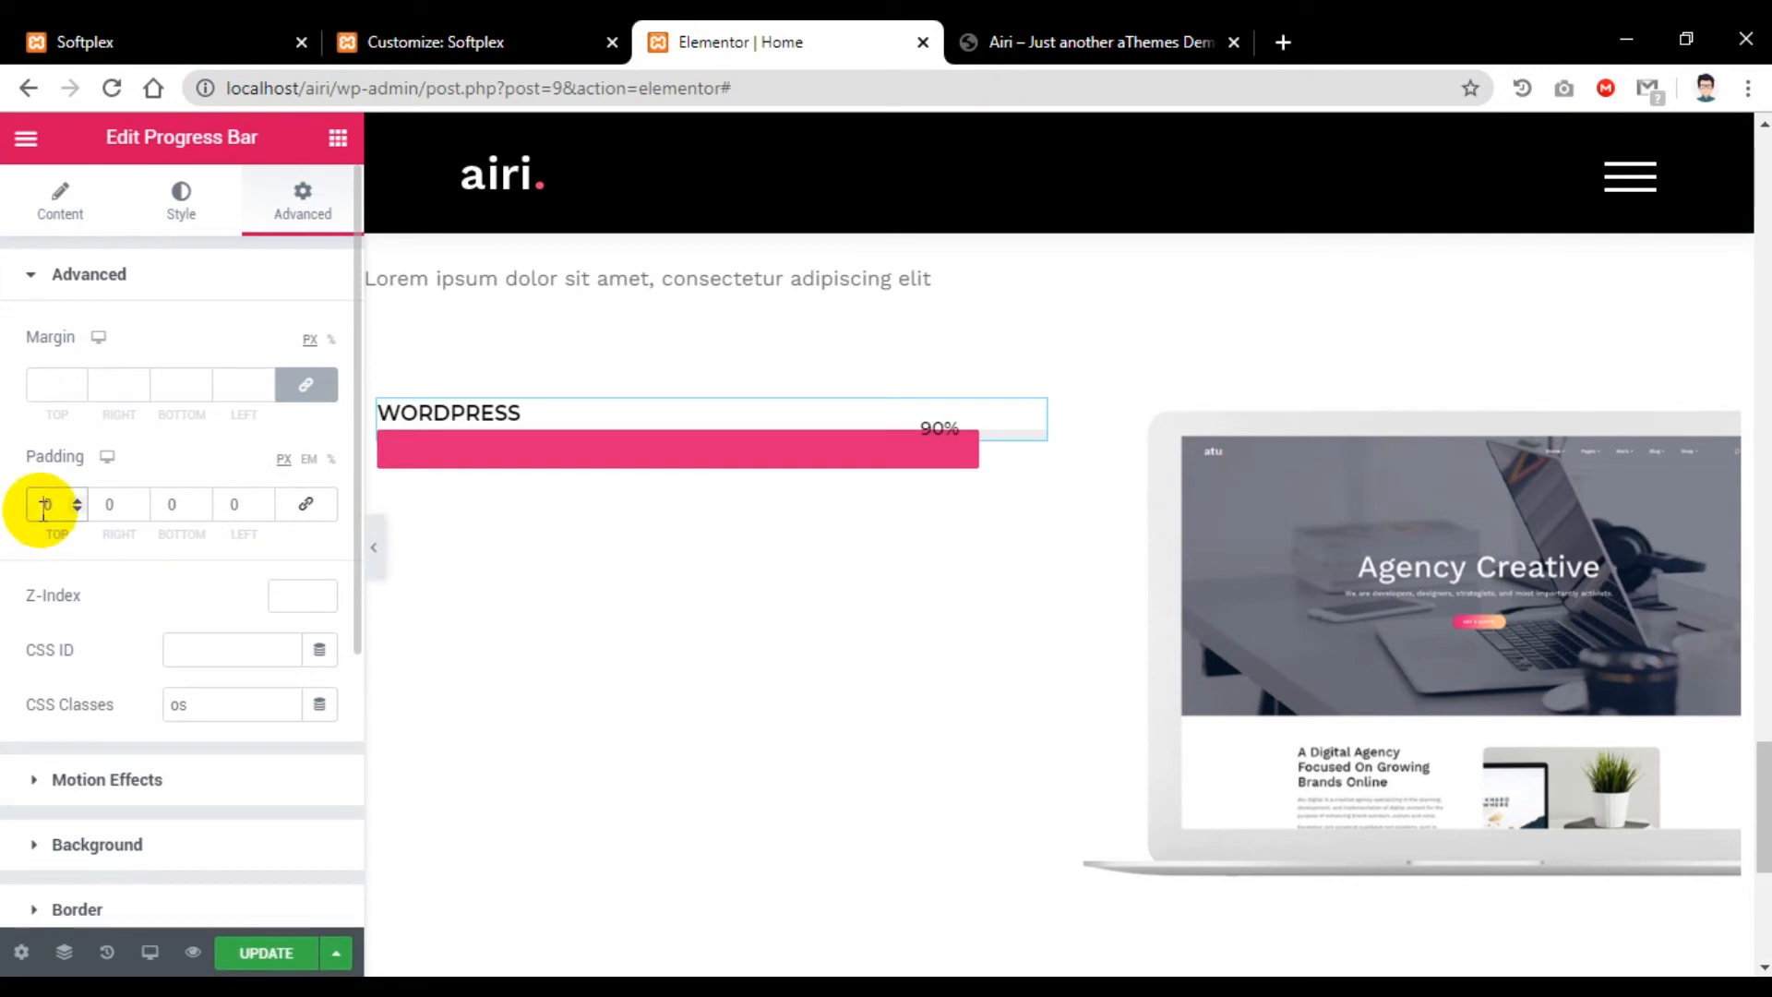
type("20")
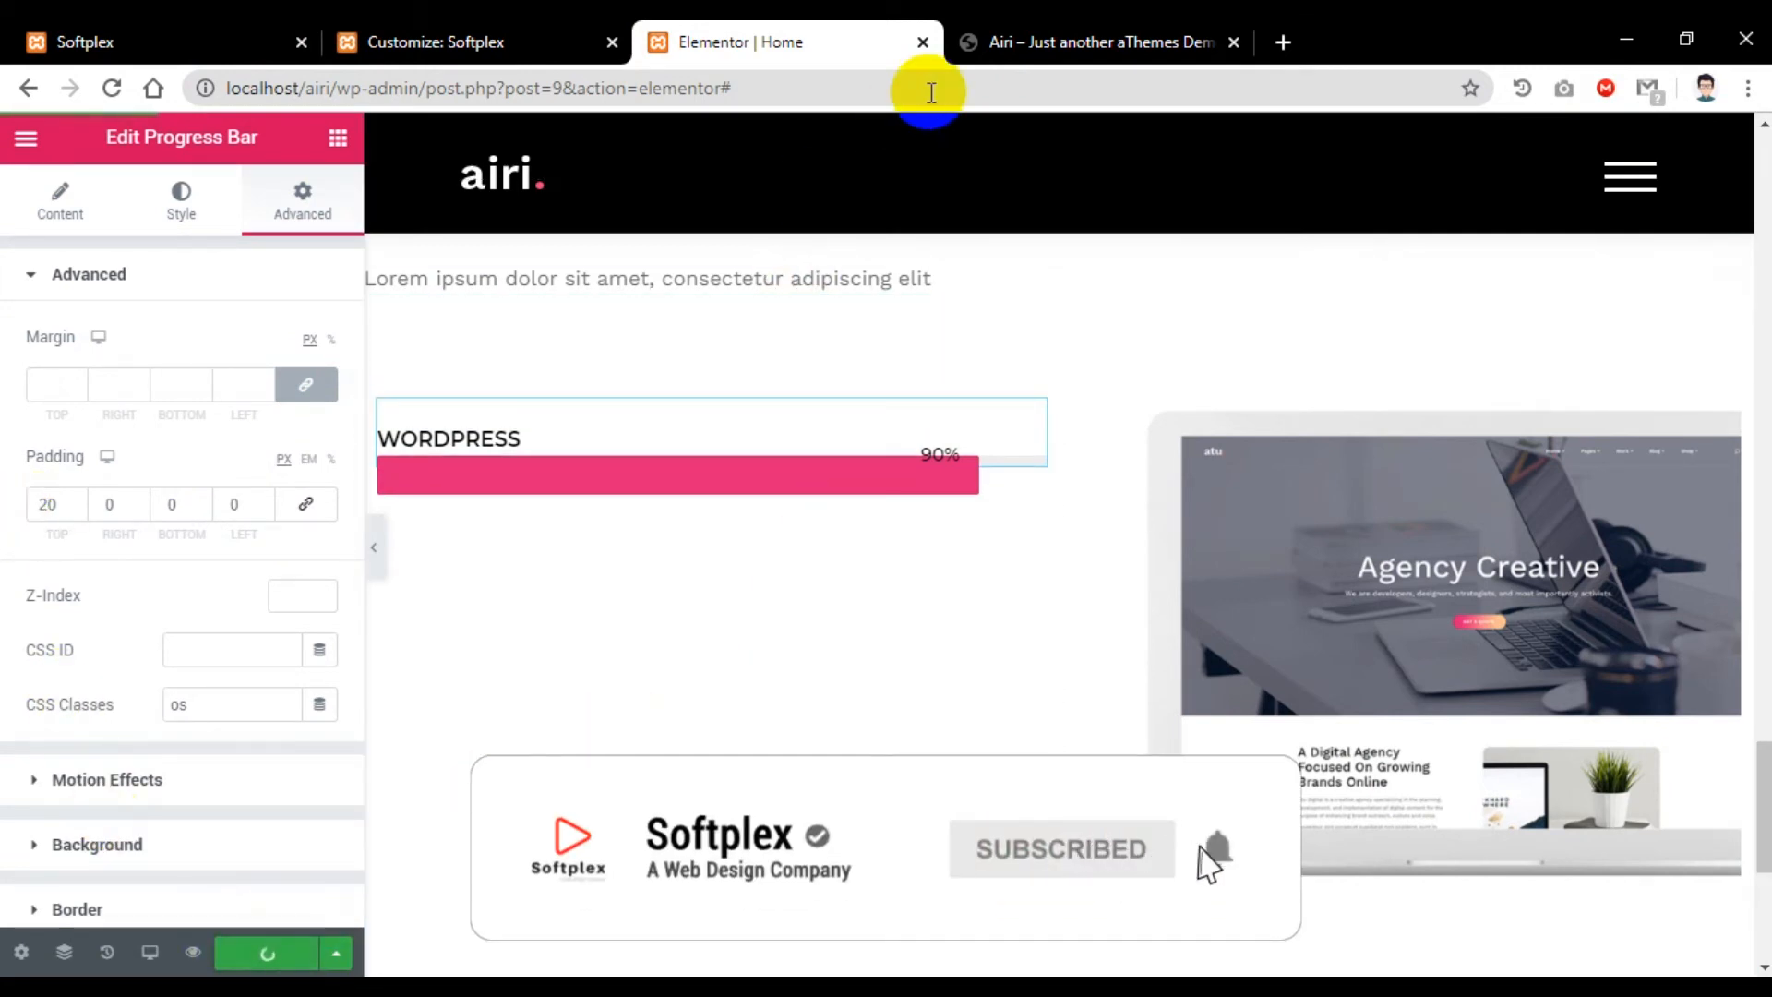
Step: Duplicate the WORDPRESS progress bar three times to make a stack of four bars, and update the page
left_click(1009, 42)
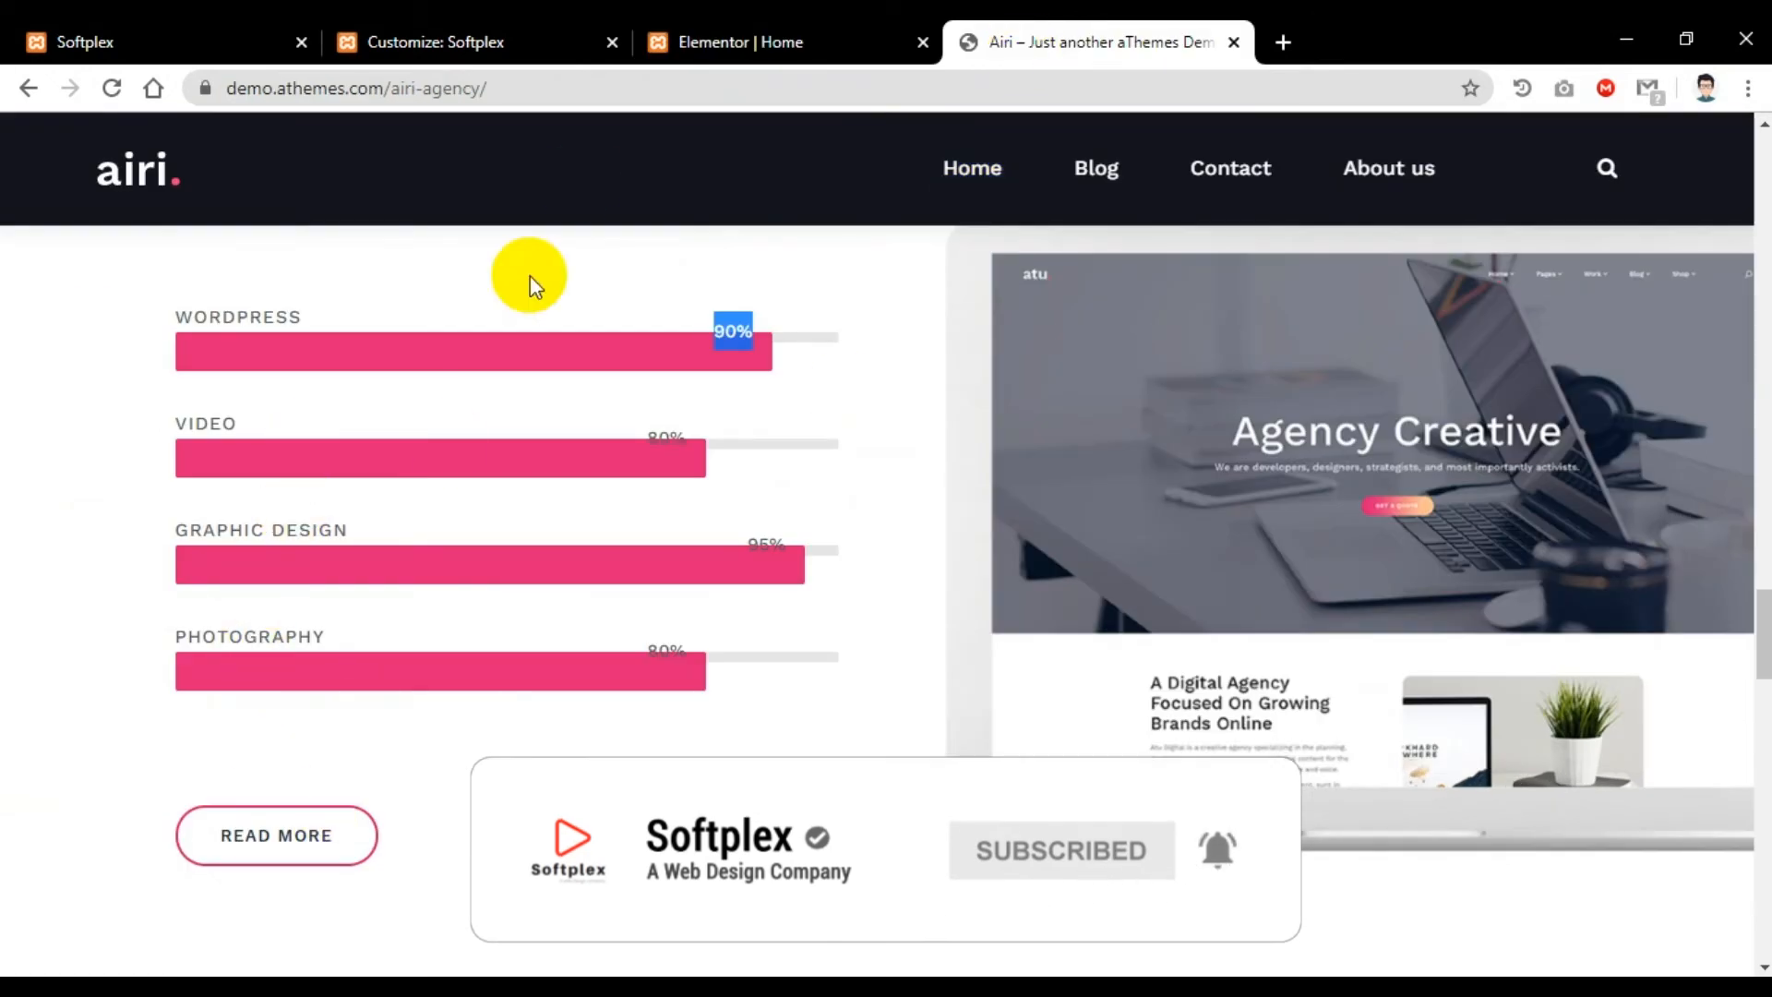
left_click(722, 42)
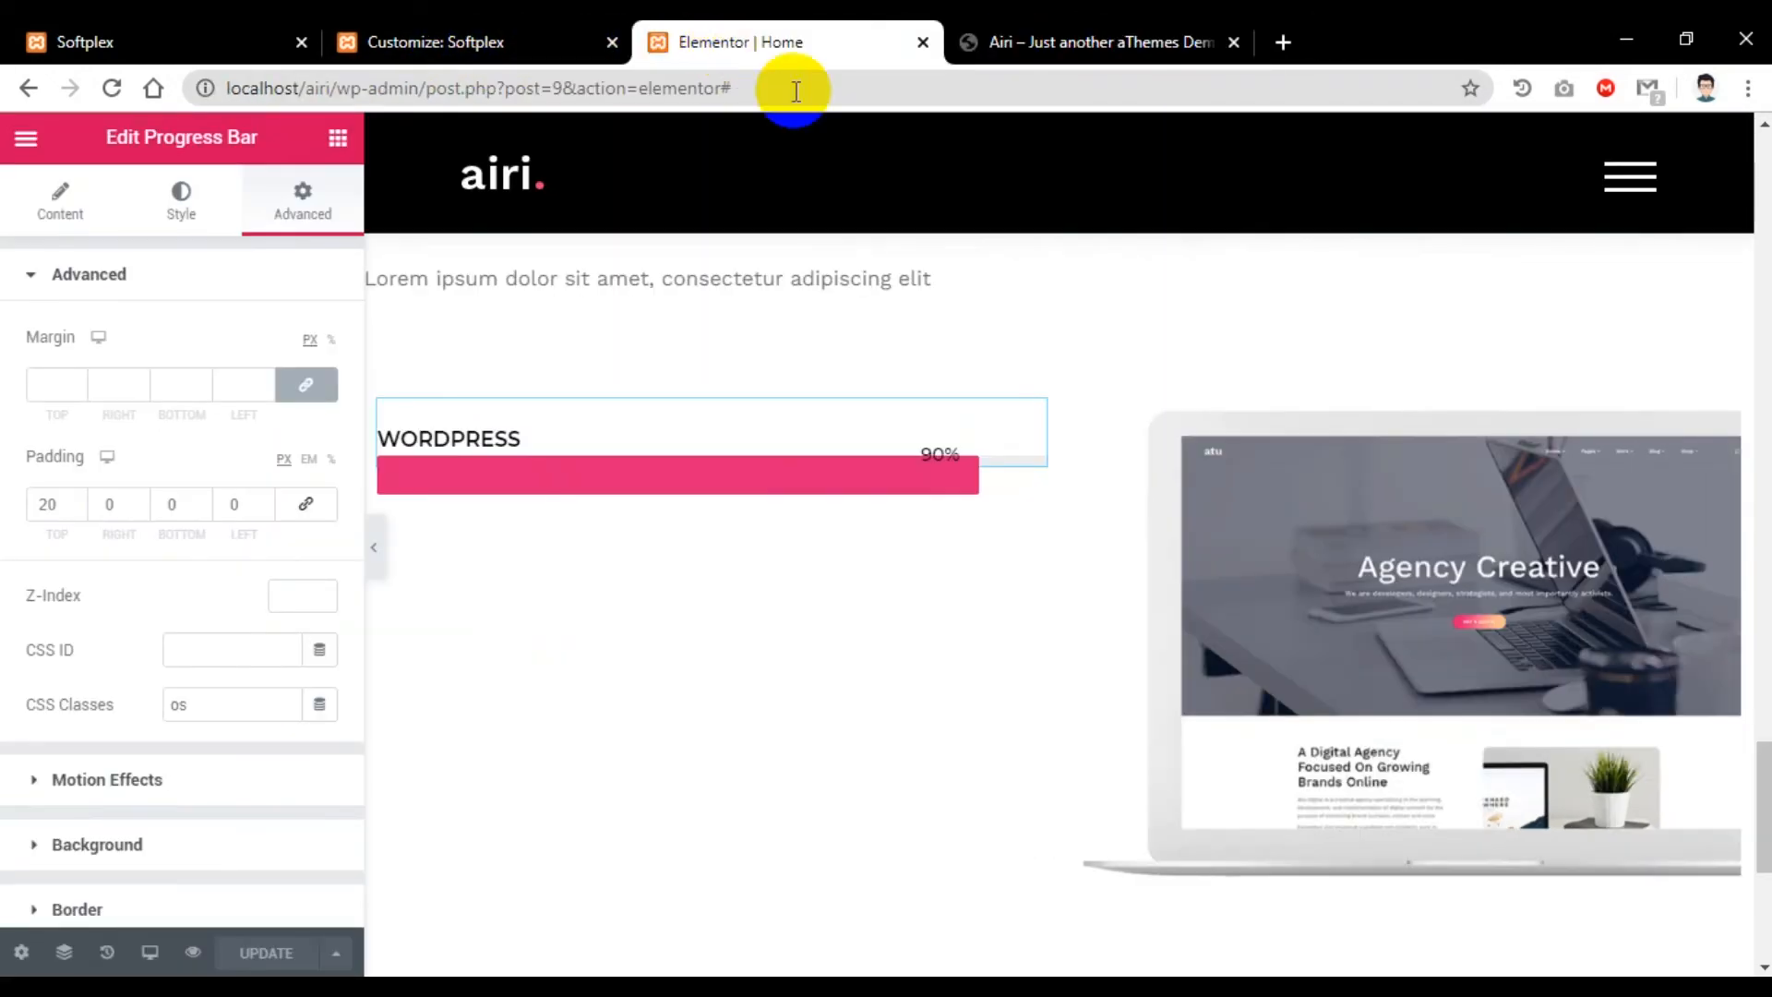
right_click(1046, 441)
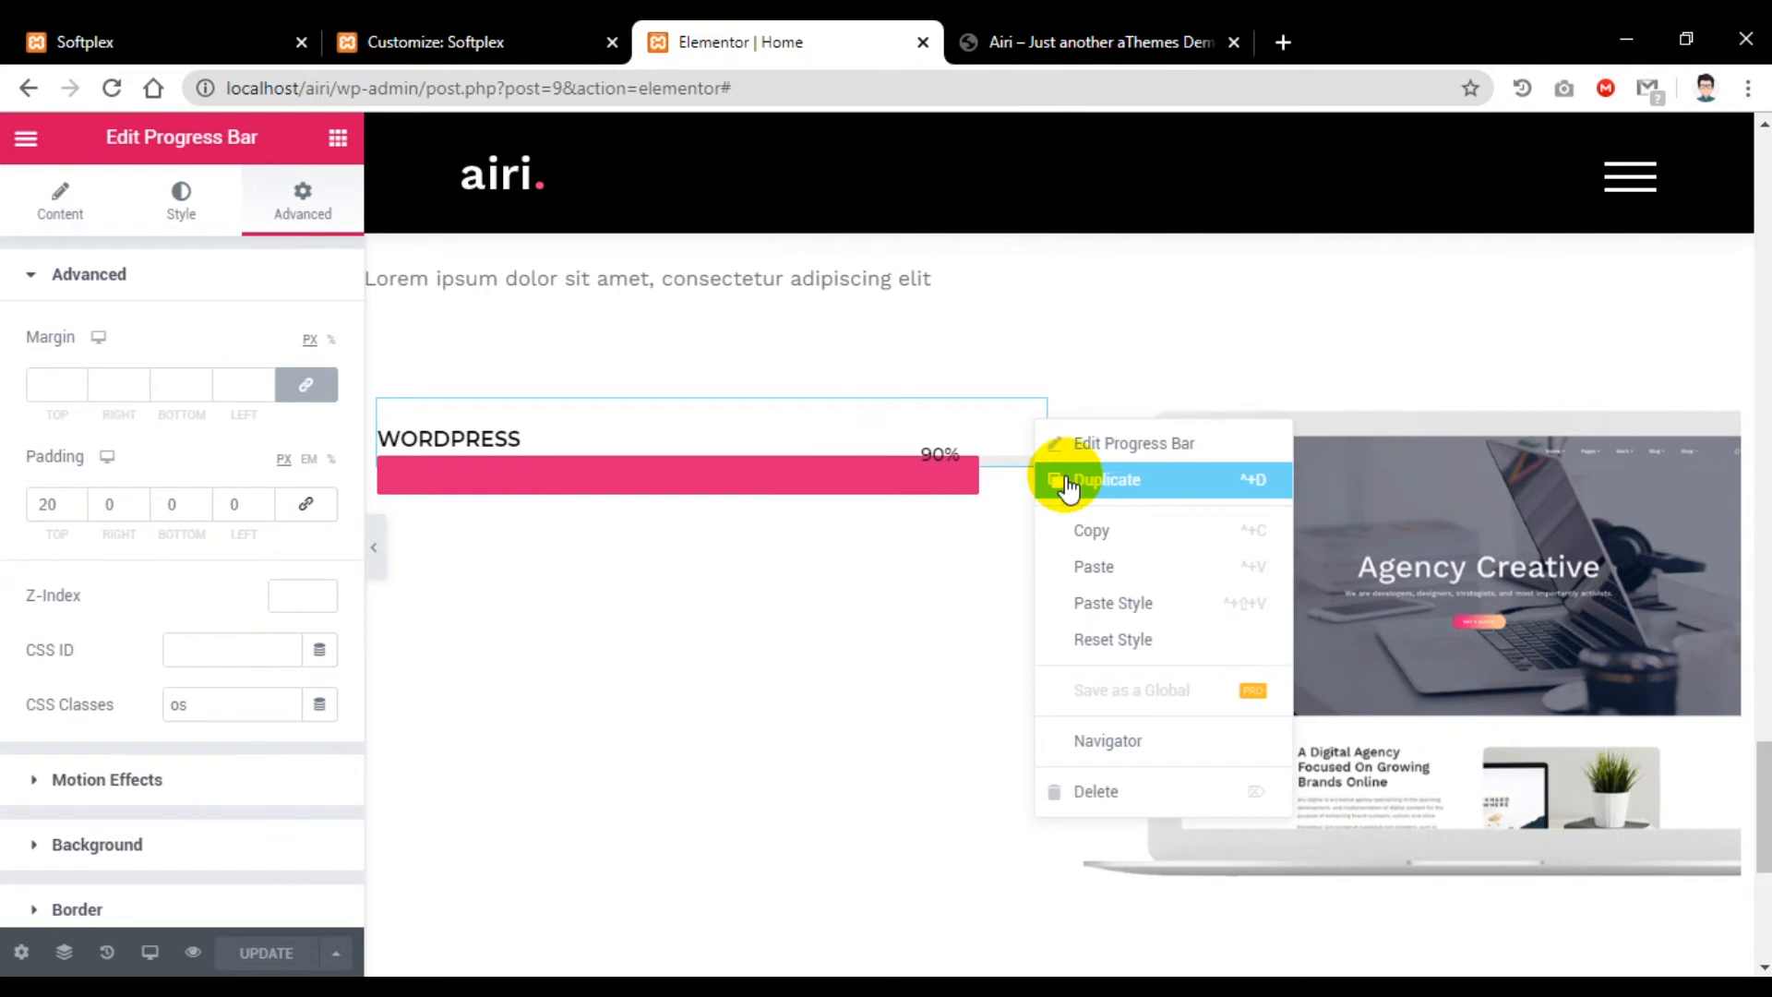
left_click(1027, 489)
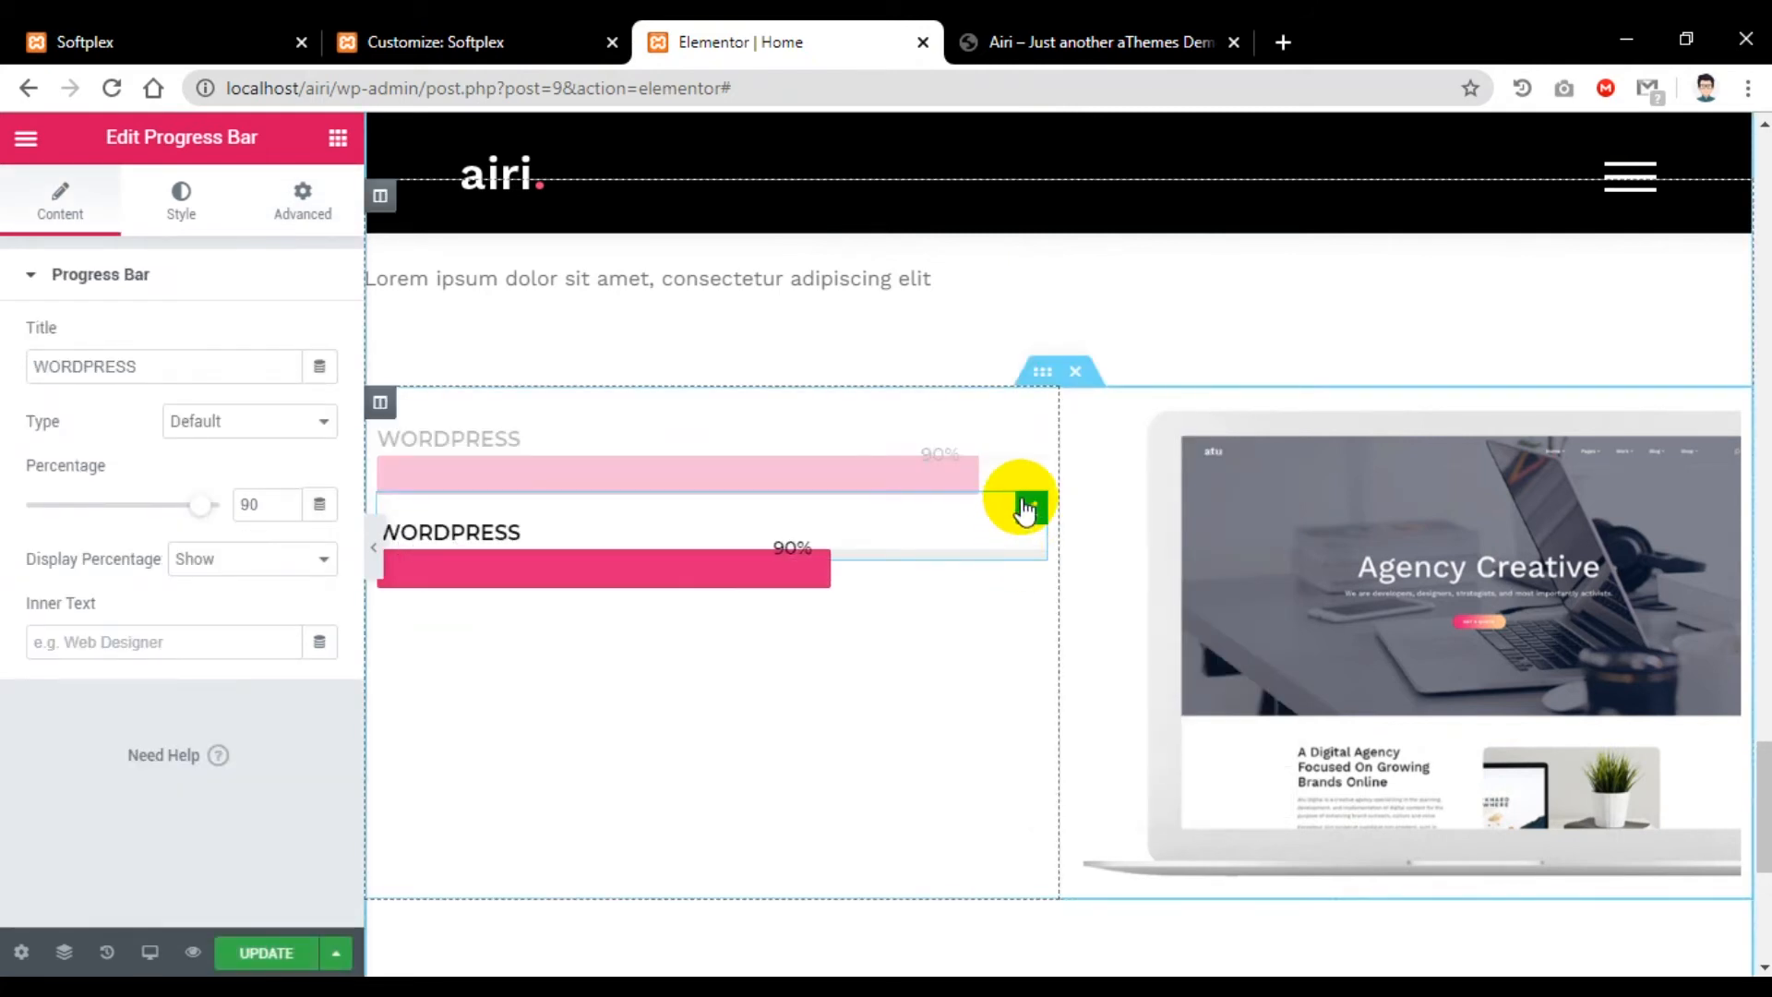
right_click(1029, 513)
left_click(1041, 565)
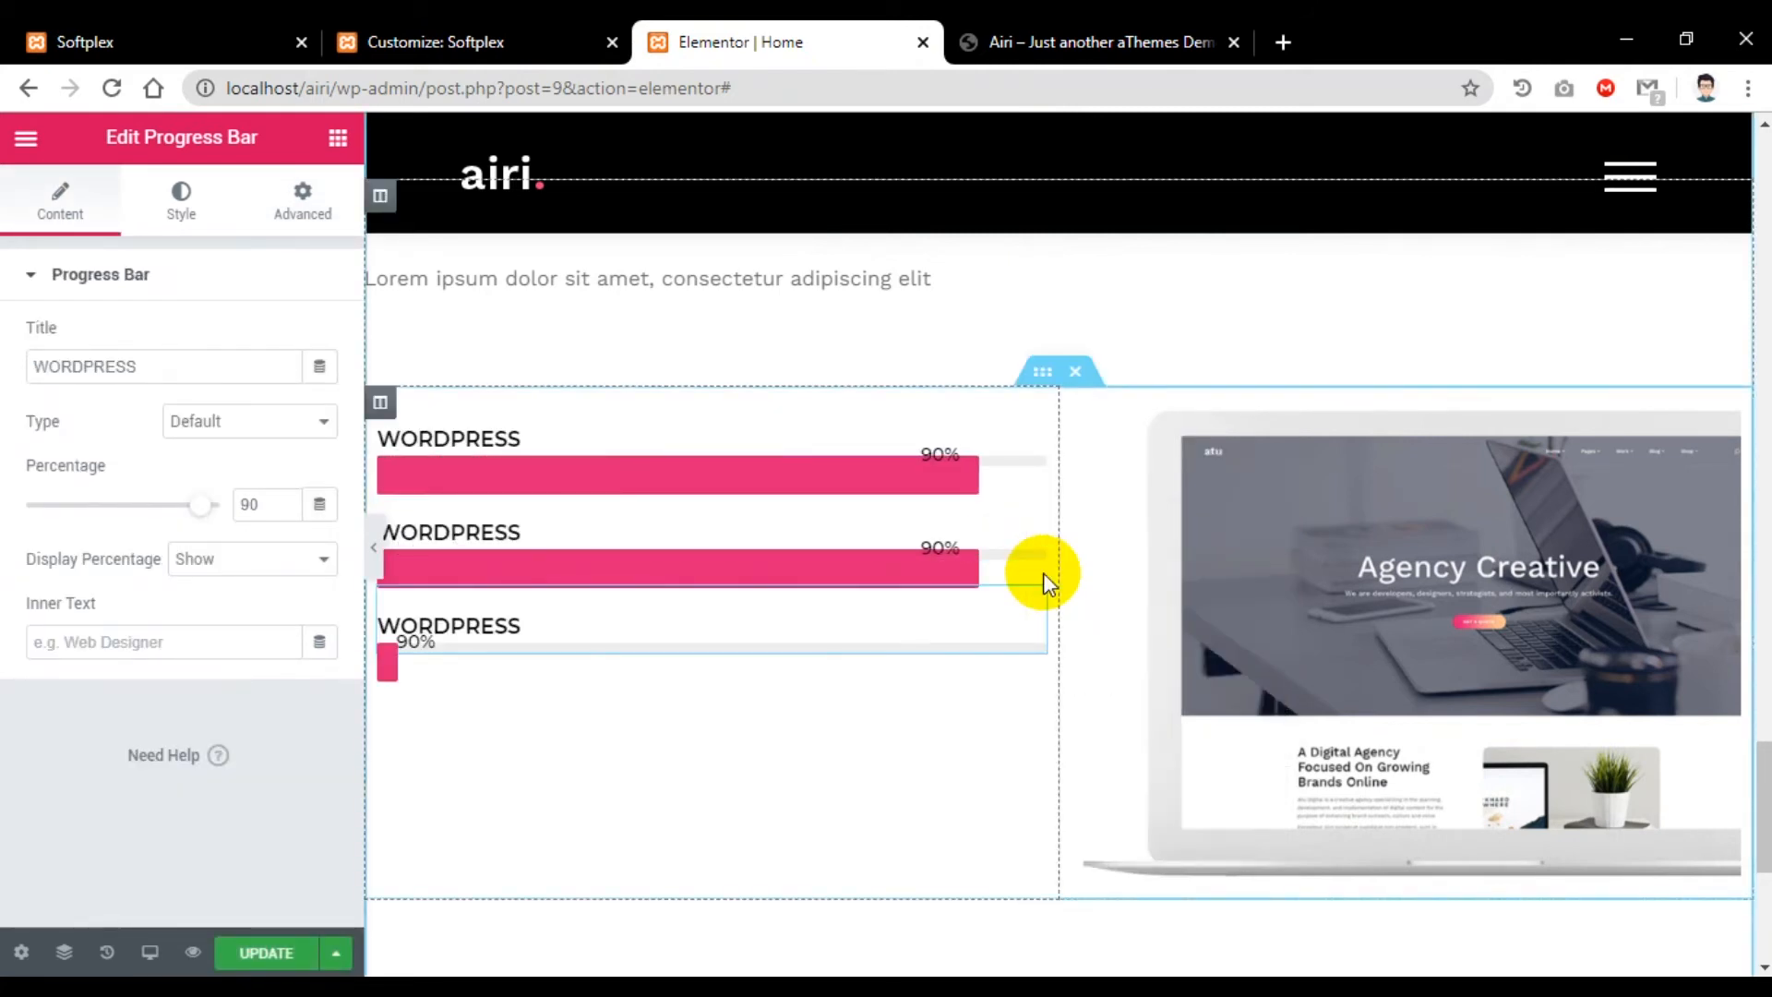
right_click(1038, 617)
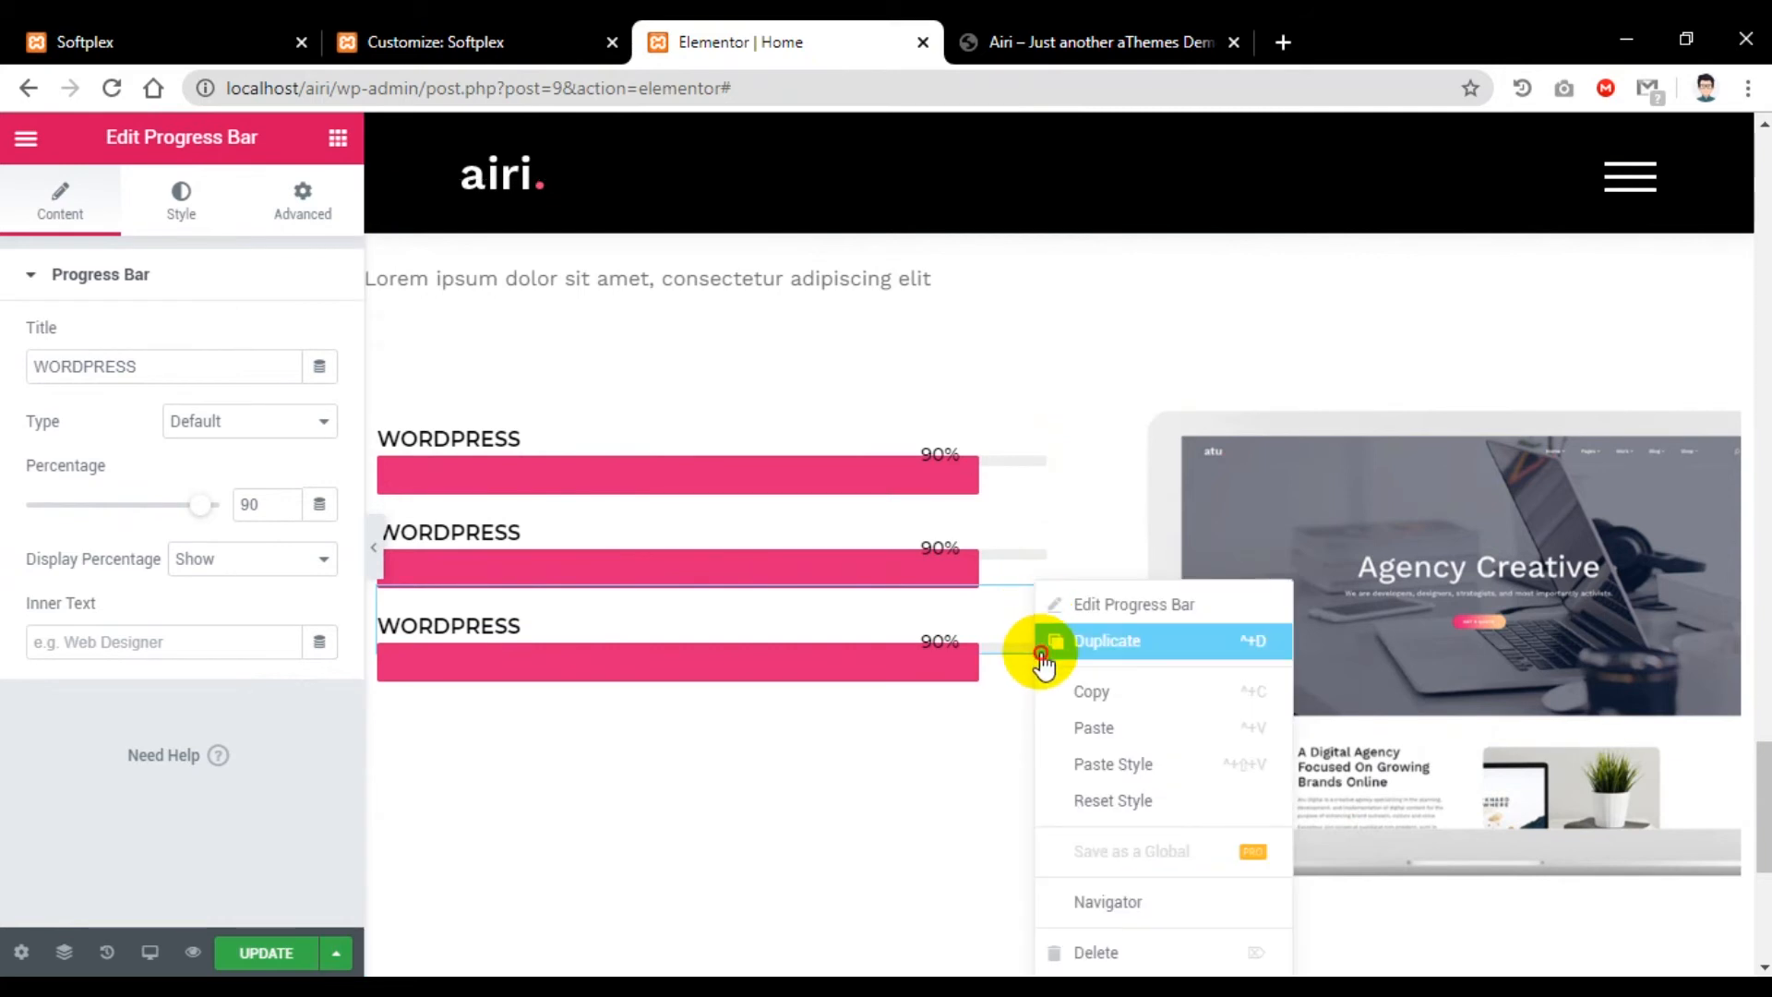
left_click(1041, 647)
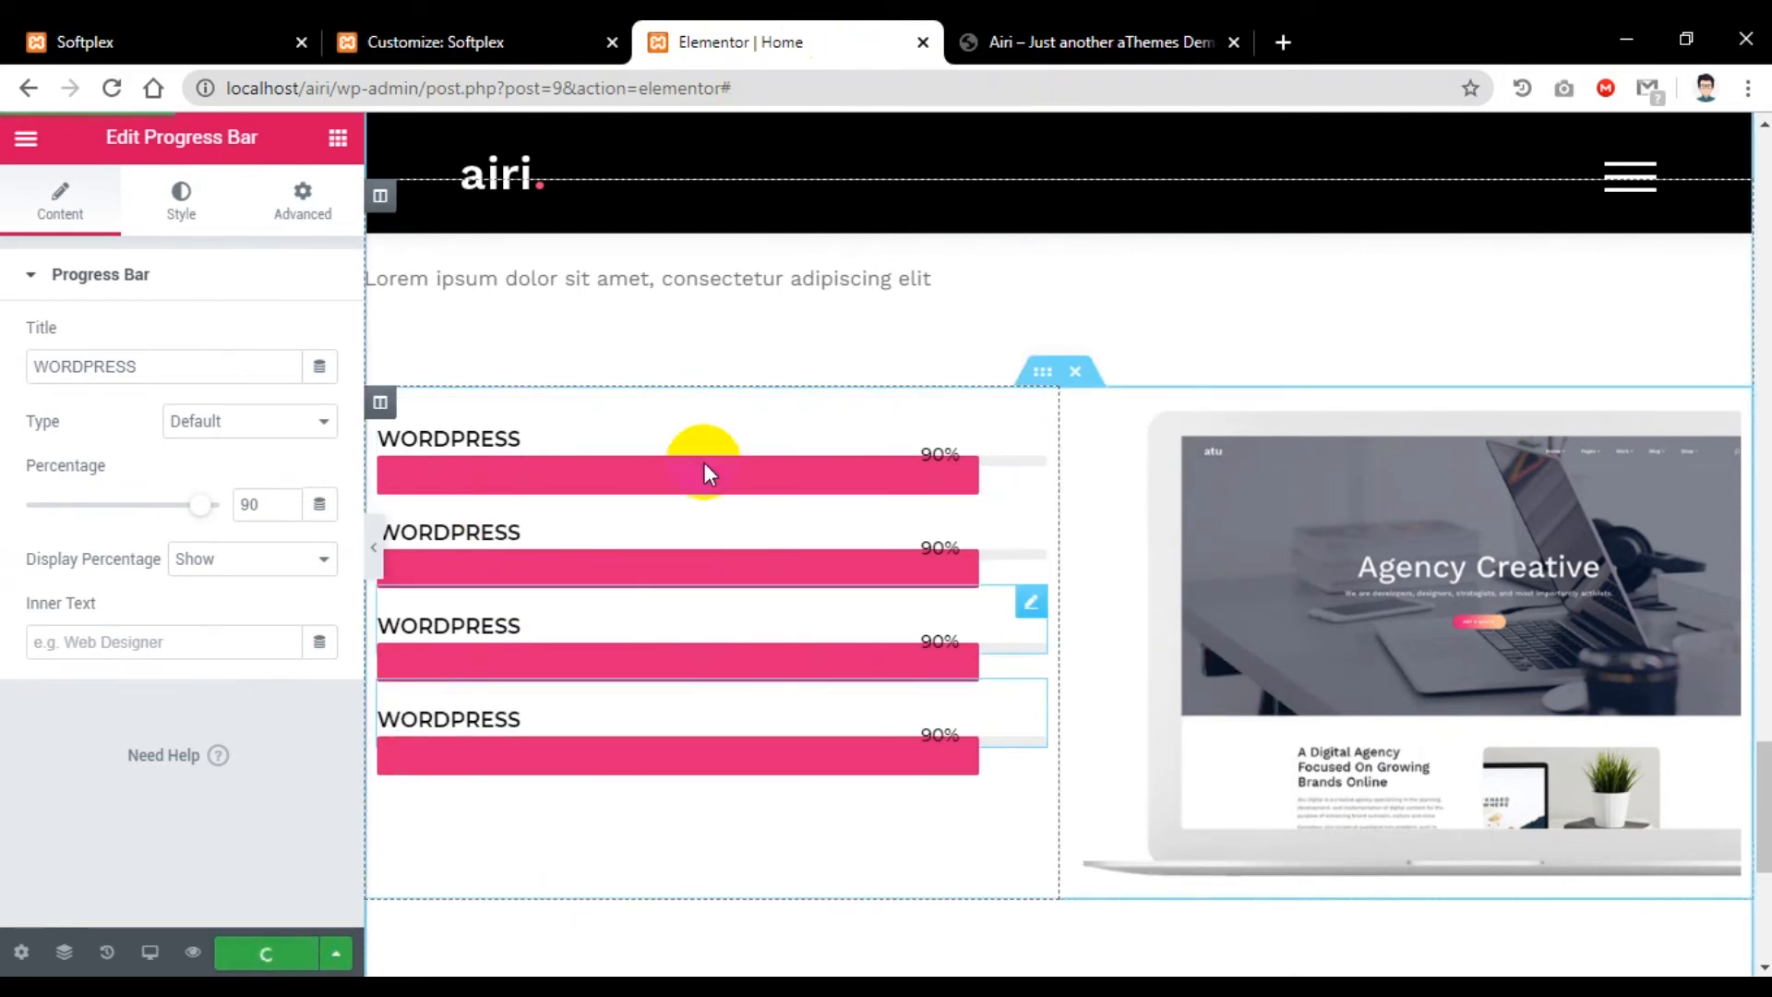
Step: Retitle the second progress bar VIDEO, copied from the Airi demo, and set its percentage to 80
left_click(1005, 42)
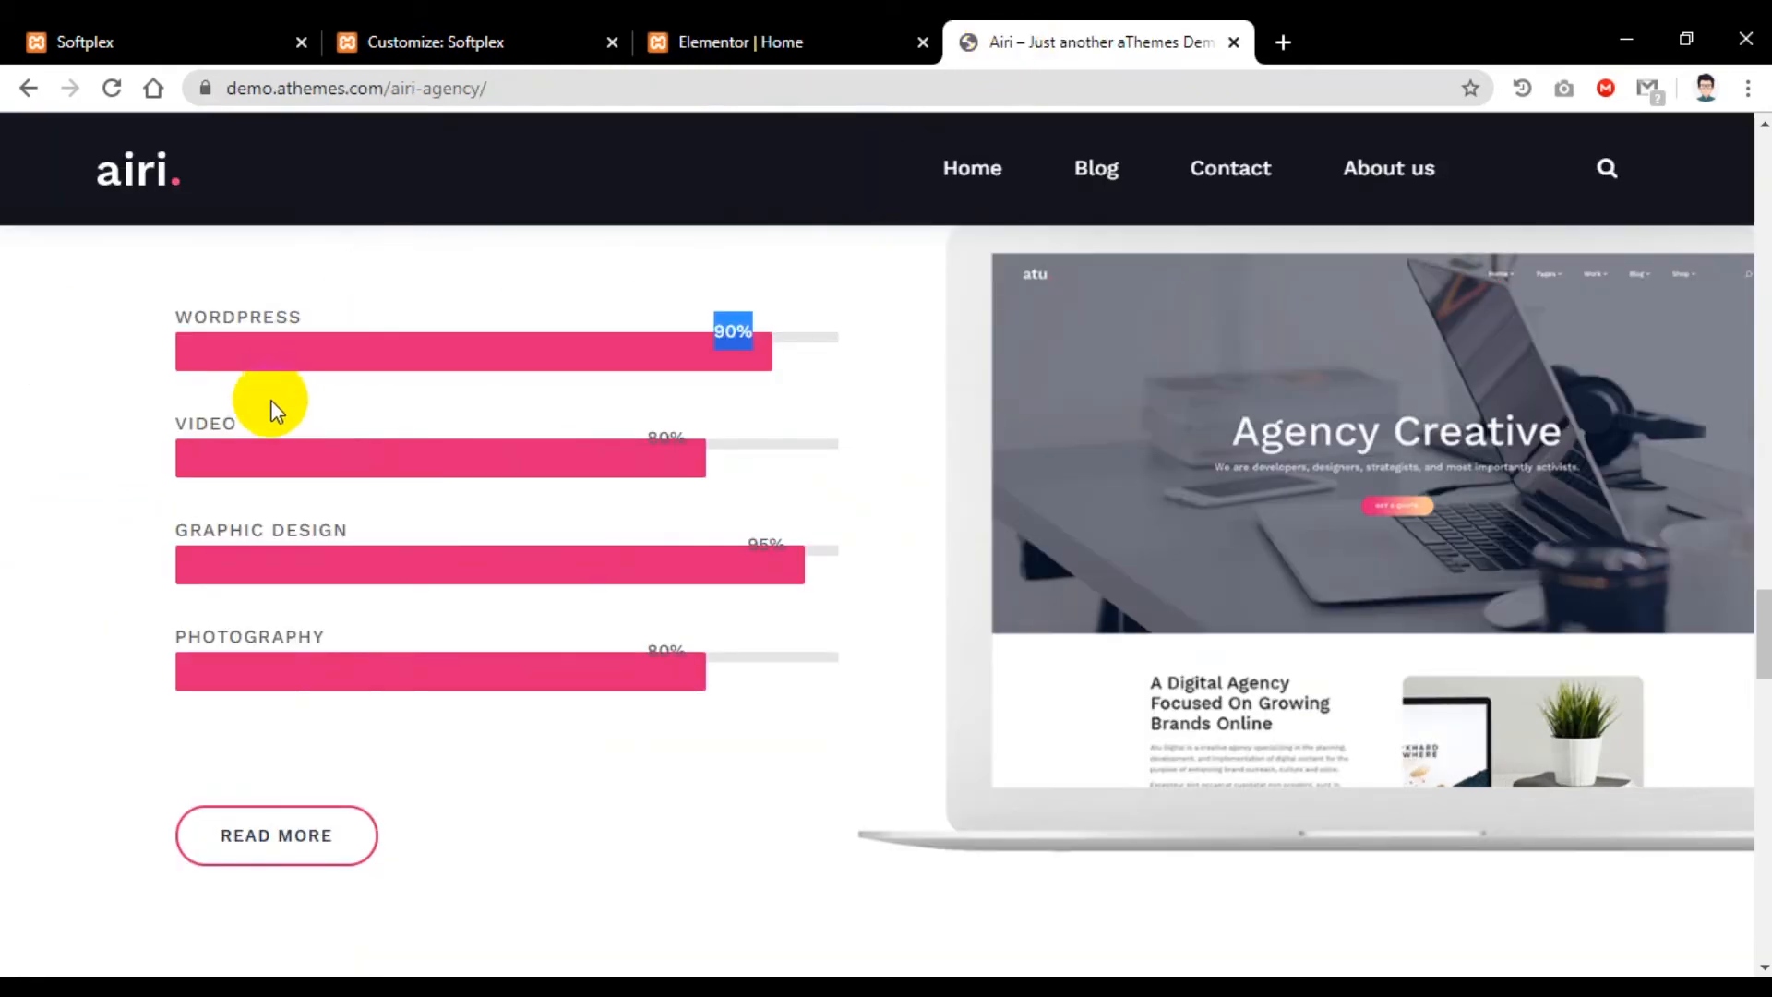
right_click(197, 434)
left_click(231, 444)
left_click(732, 42)
left_click(1020, 515)
left_click(149, 379)
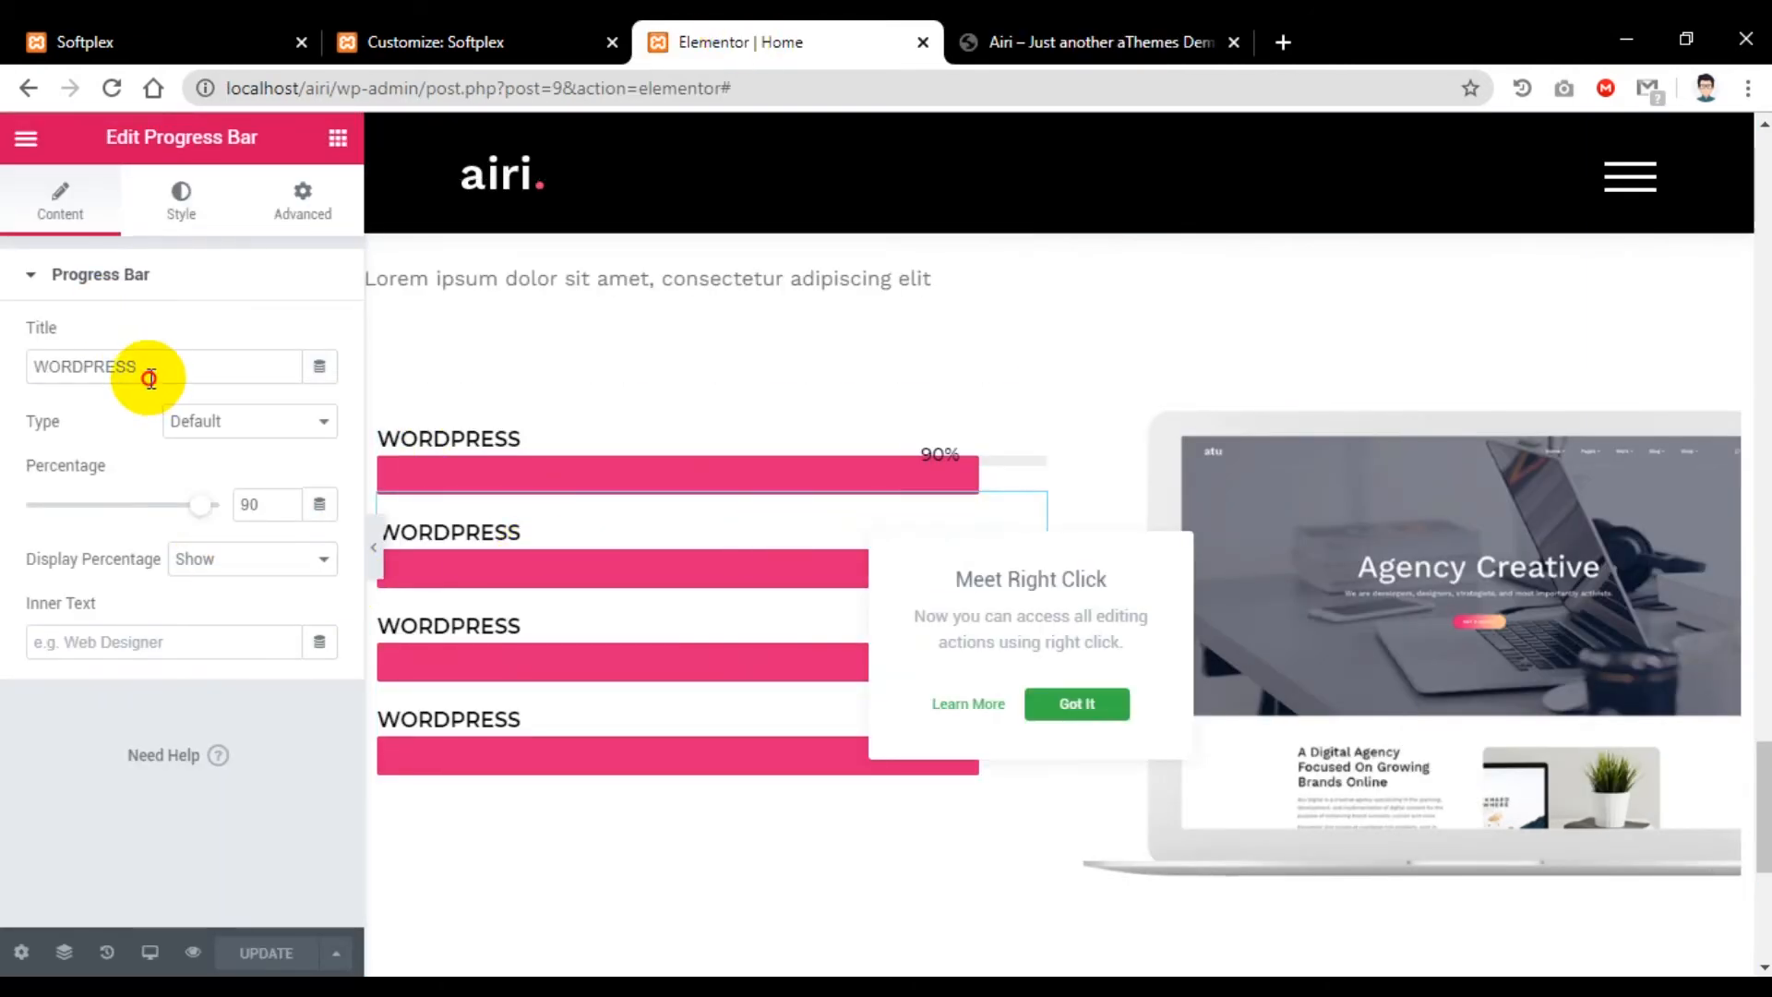
left_click_drag(149, 379, 7, 374)
key("ctrl+v")
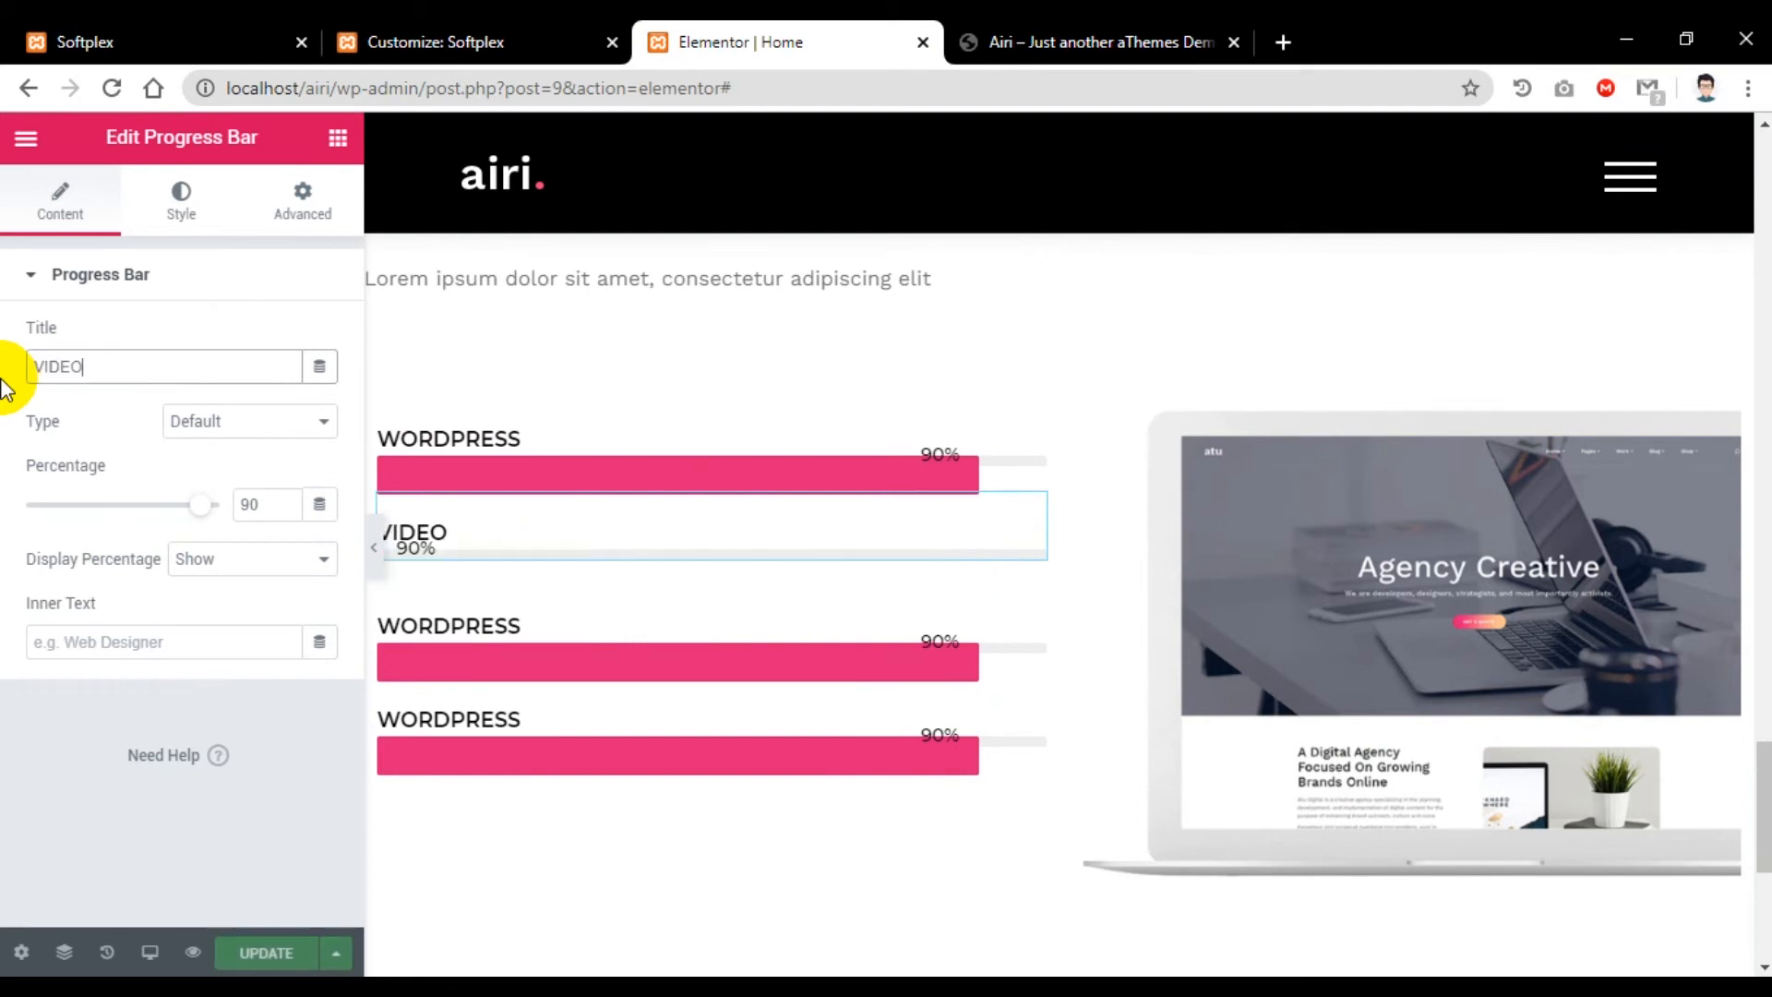
left_click(1094, 46)
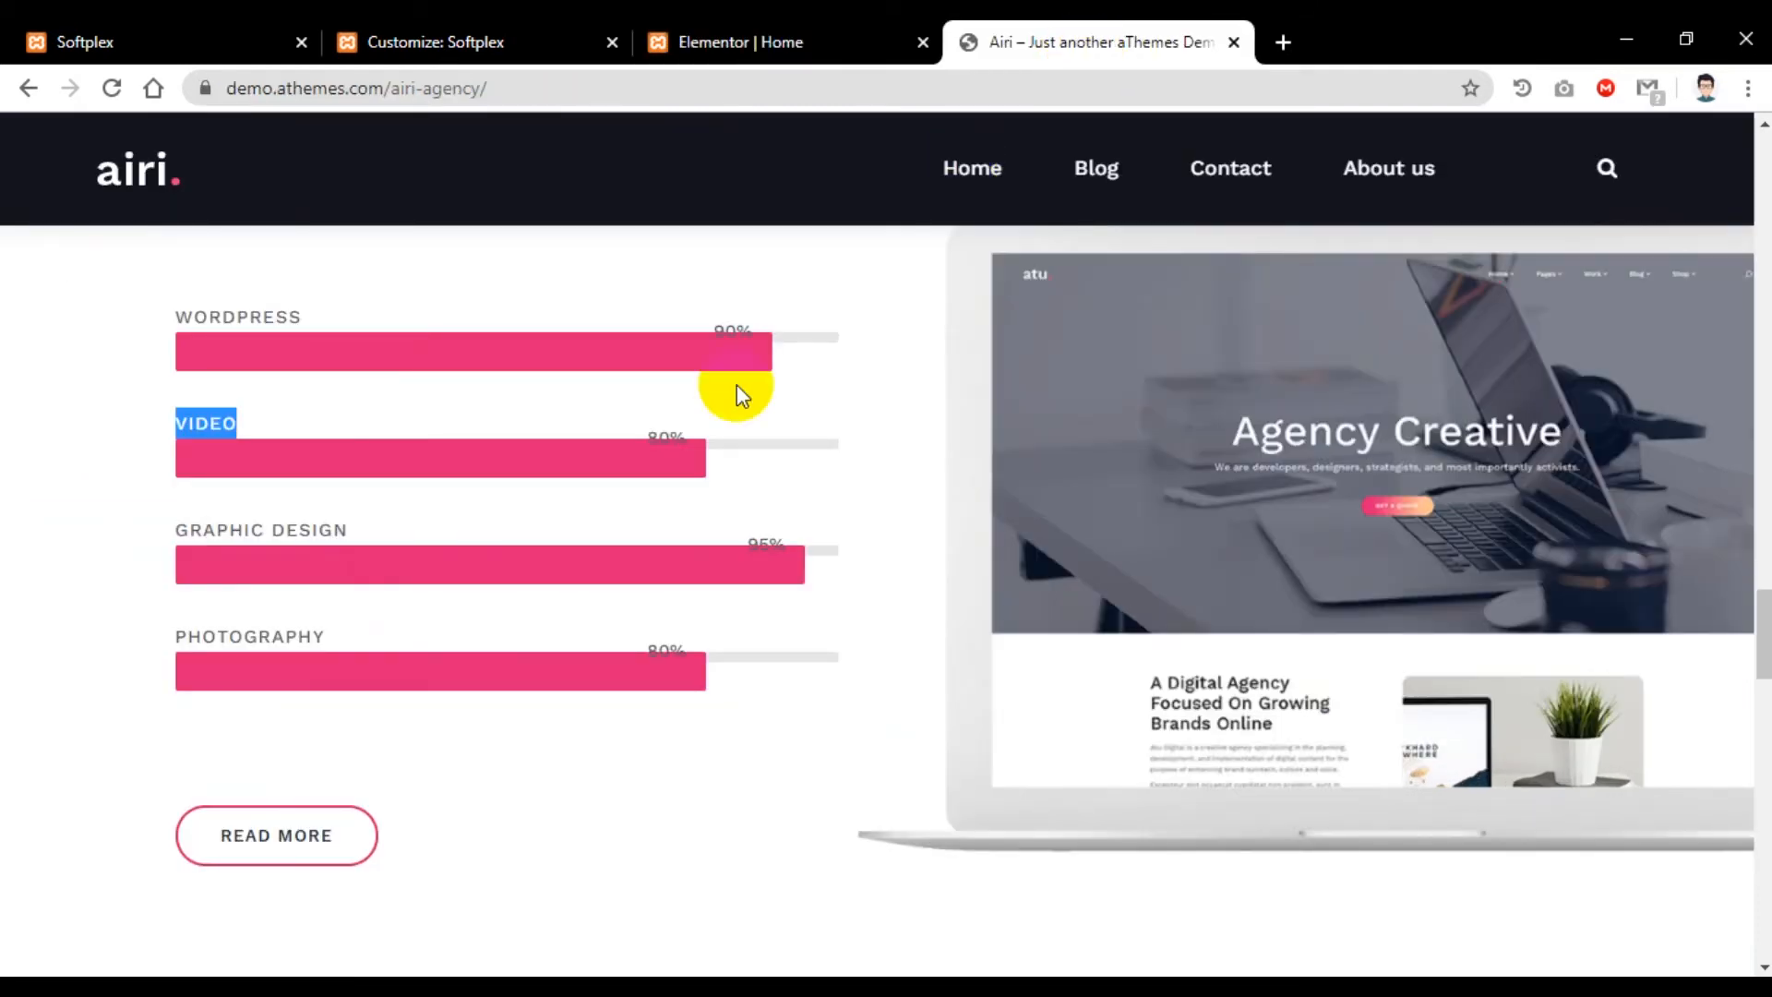
left_click(739, 45)
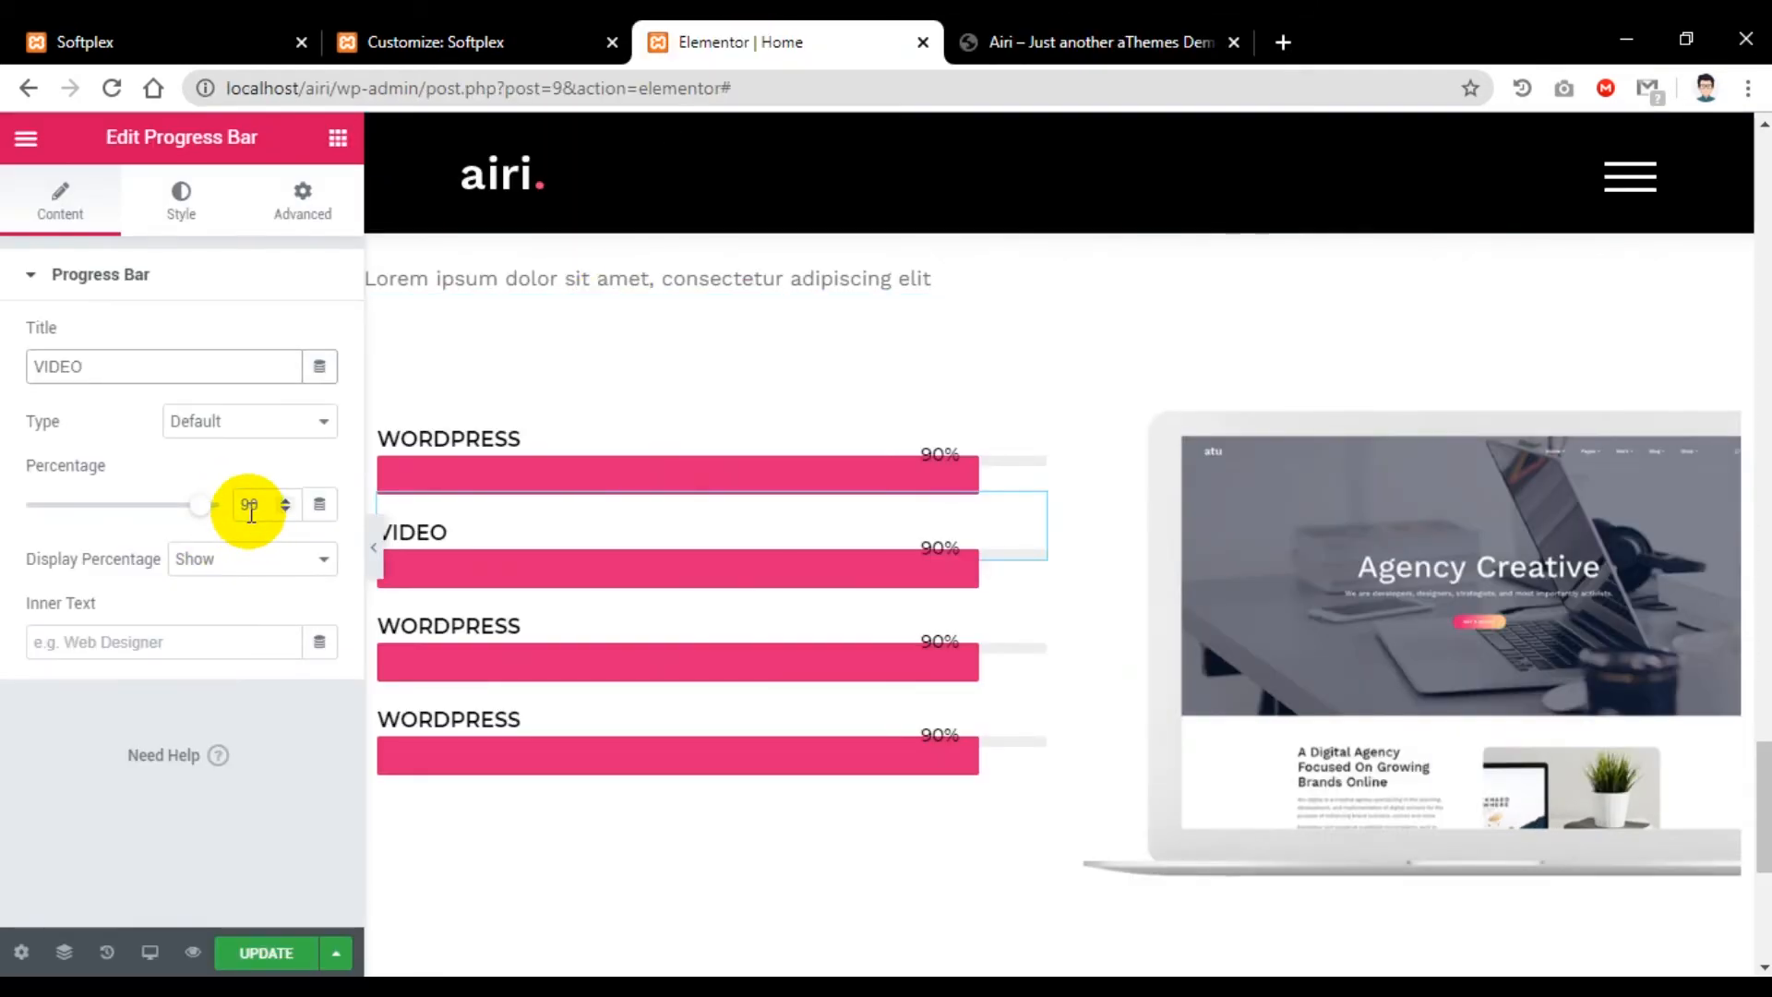
type("8")
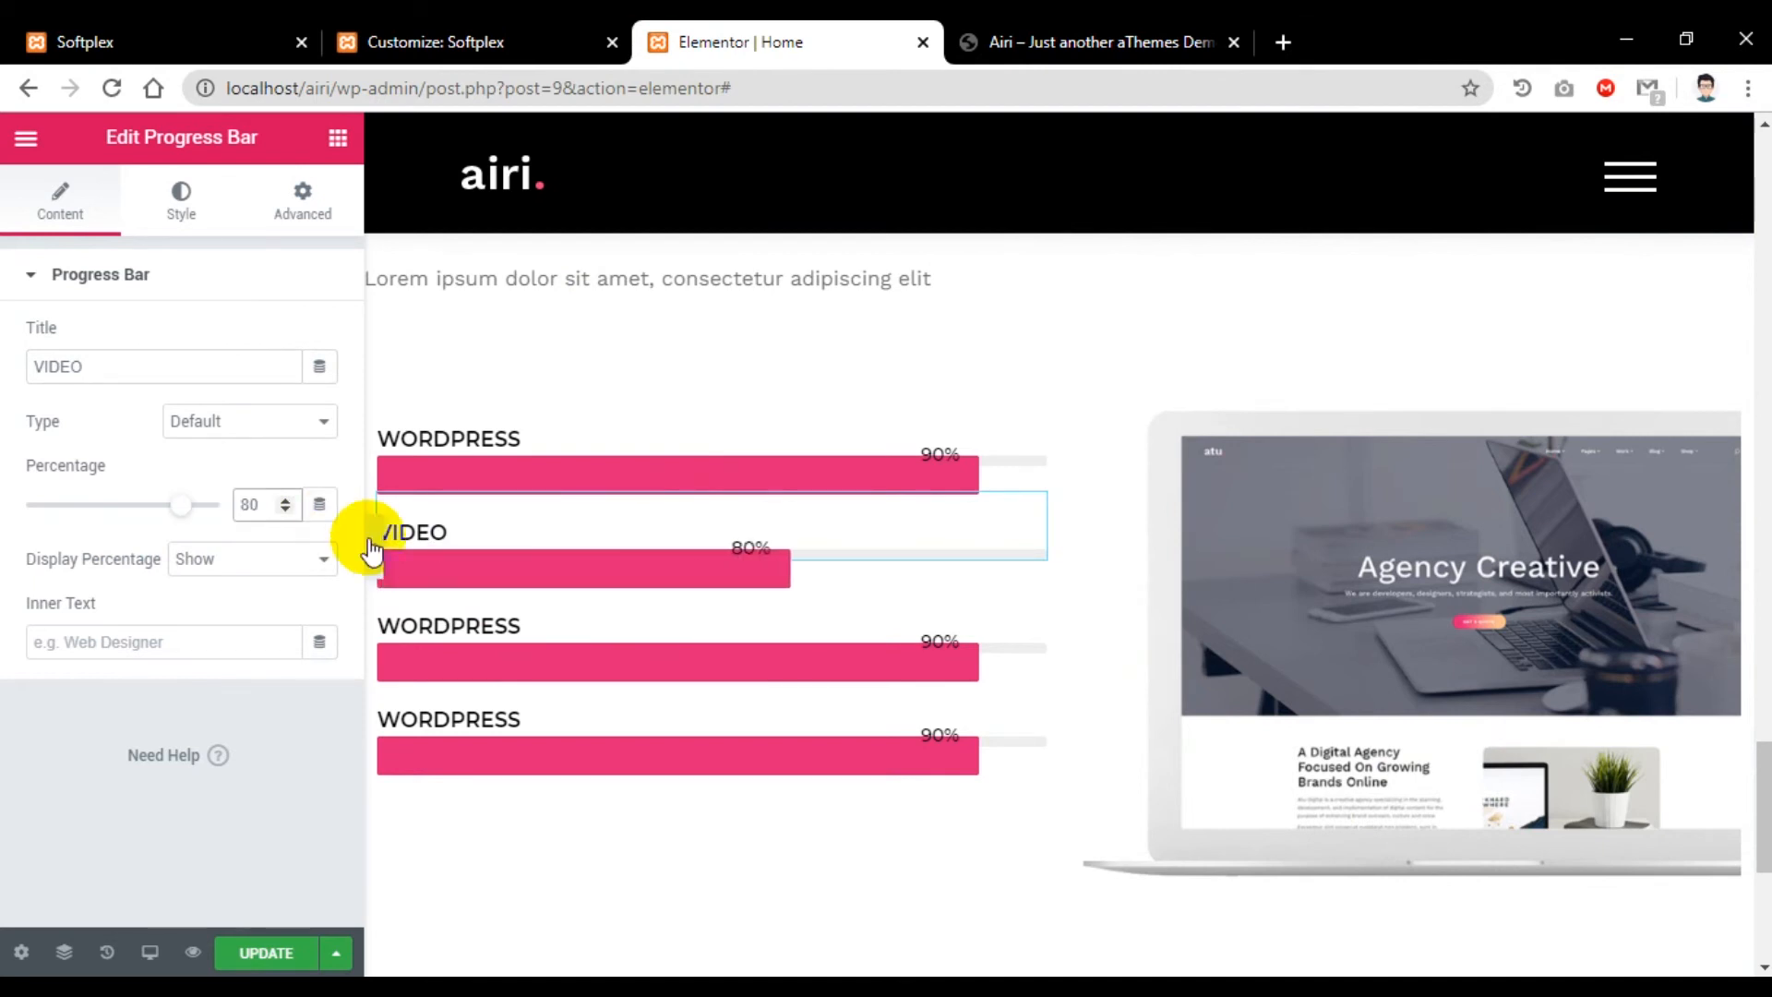
Step: Retitle the third progress bar GRAPHIC DESIGN, copied from the demo, with a percentage of 95, and update the page
left_click(1010, 42)
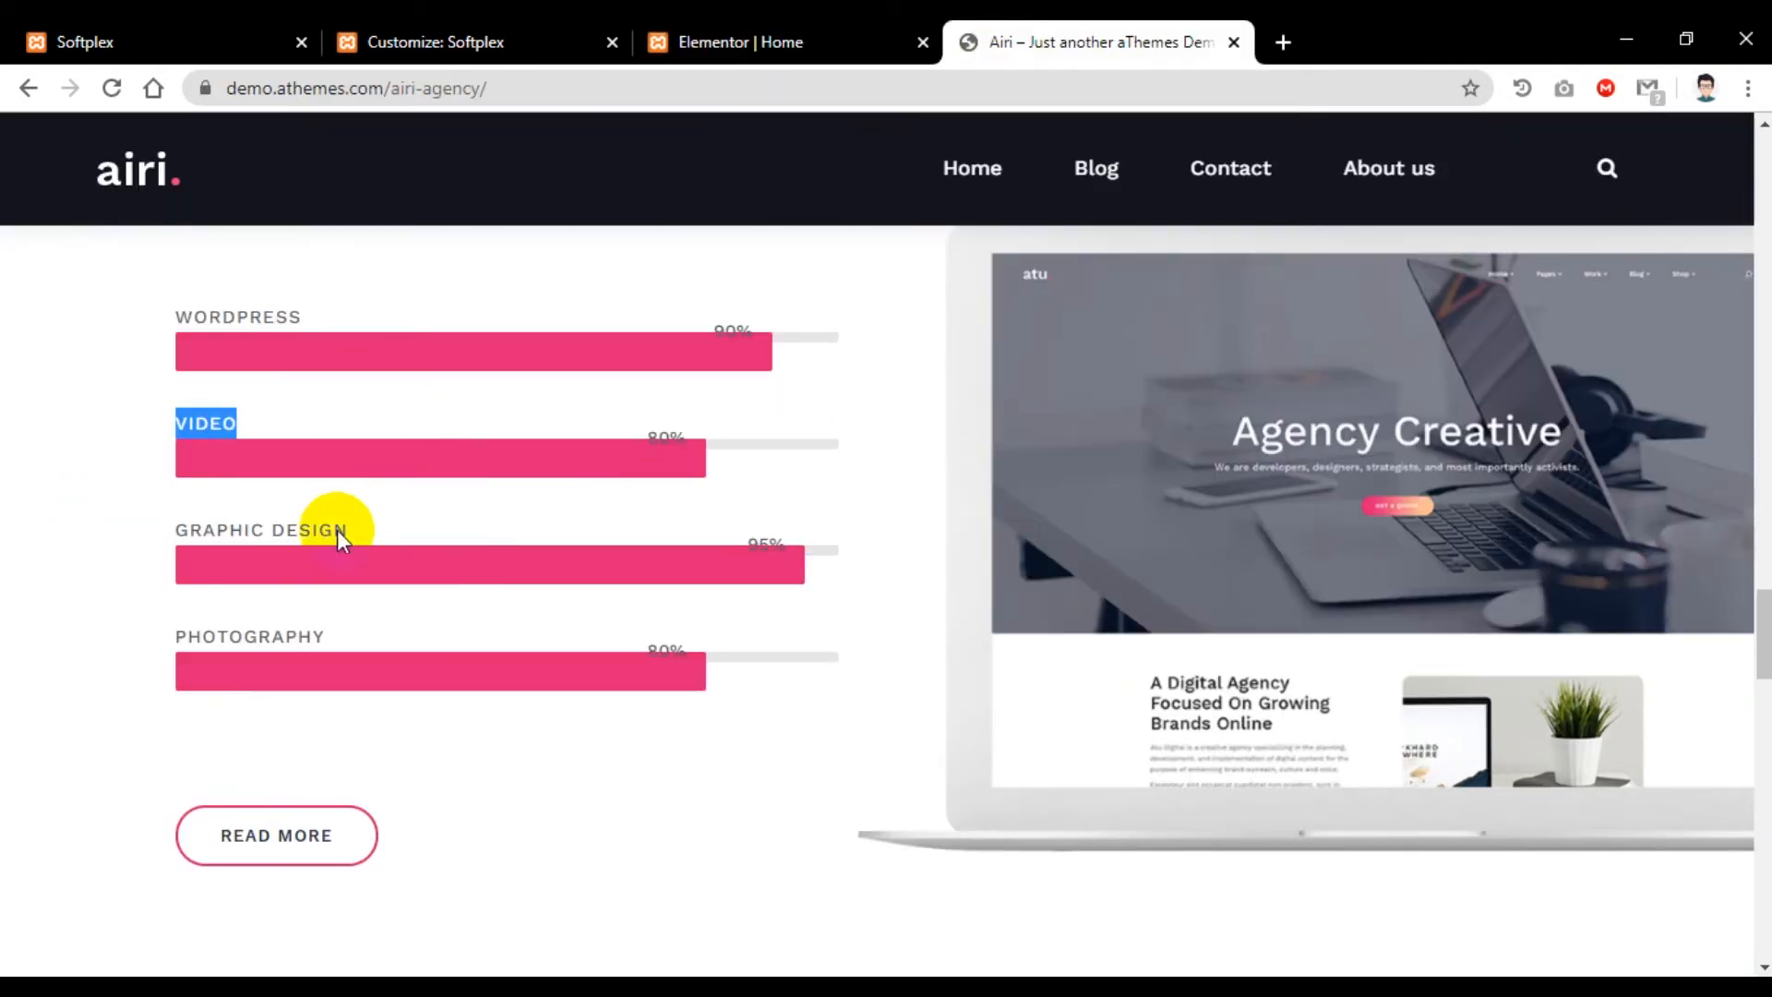
left_click_drag(380, 532, 193, 531)
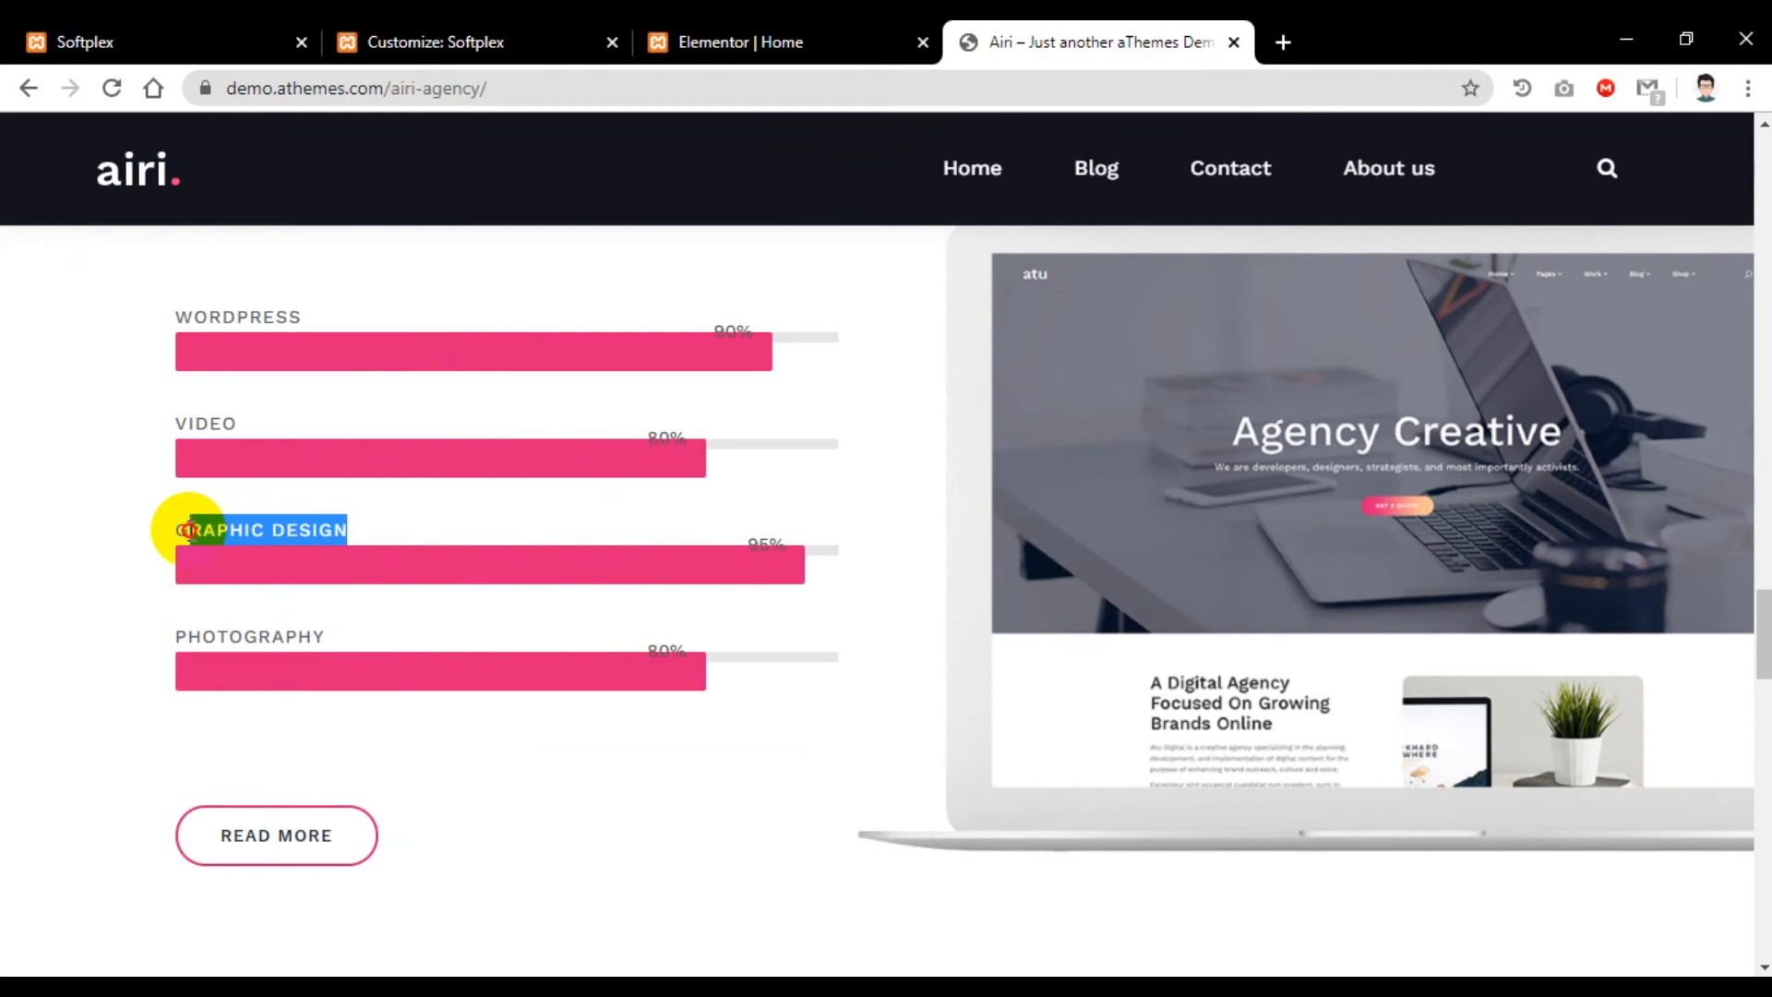
right_click(180, 529)
left_click(222, 552)
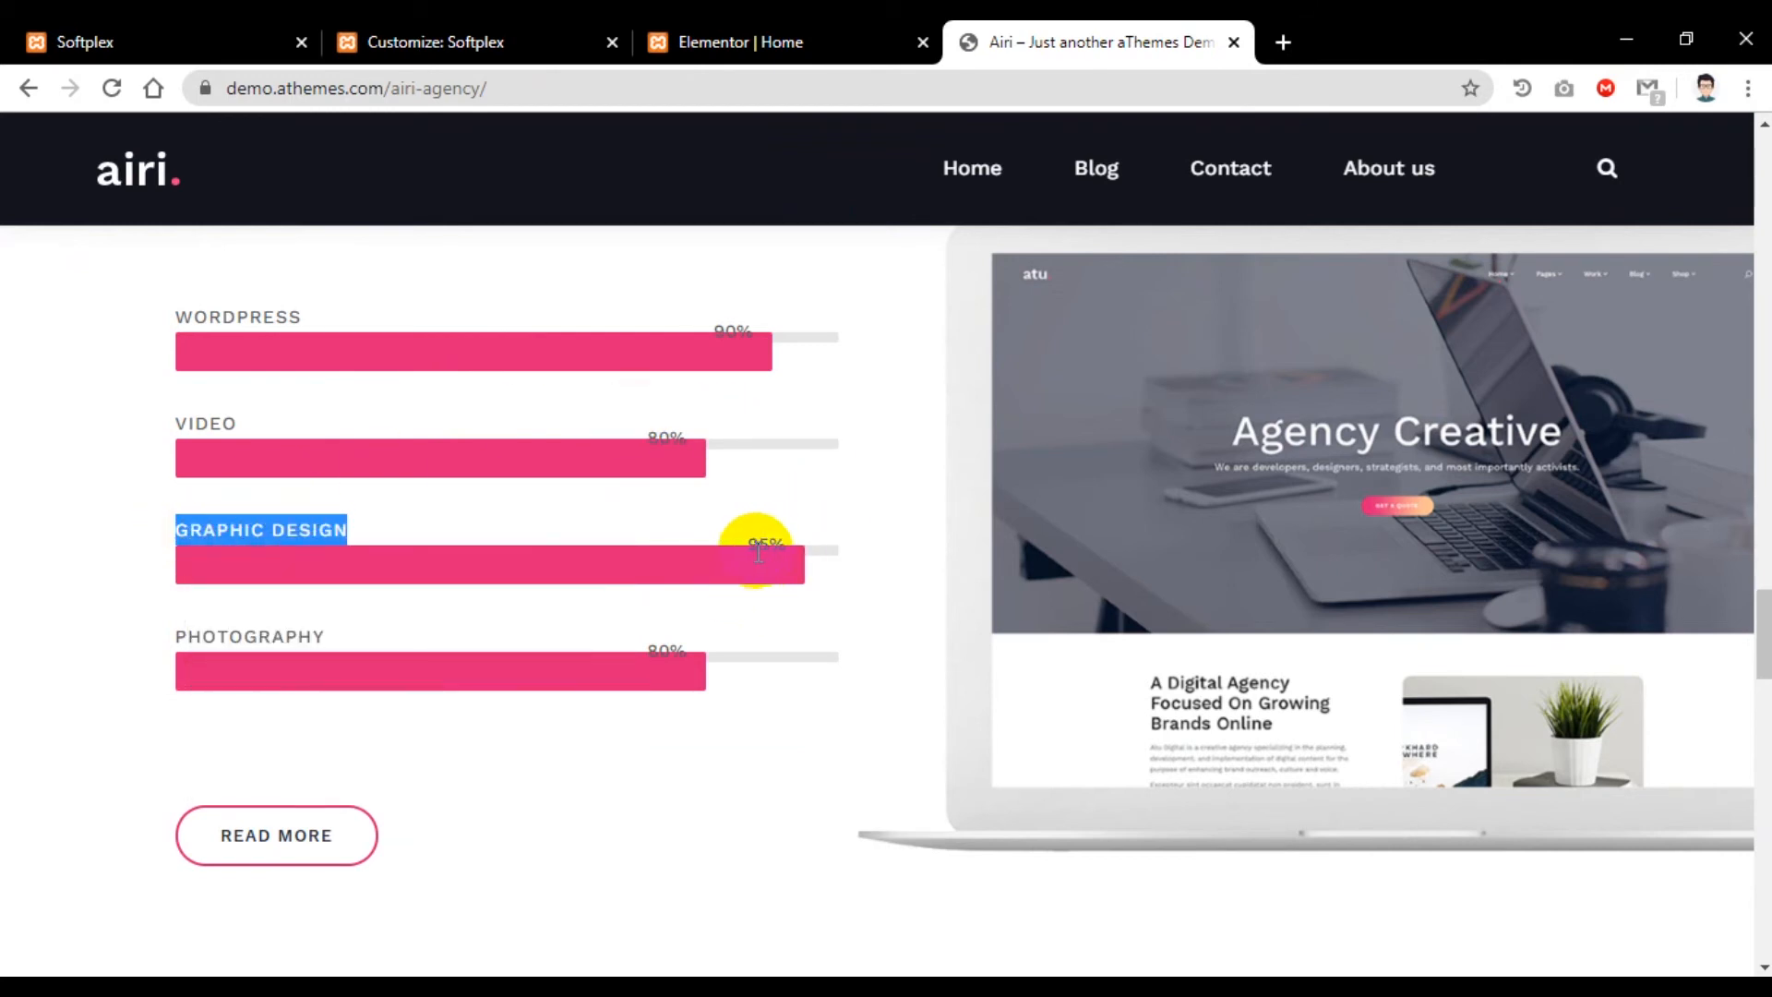
left_click(694, 43)
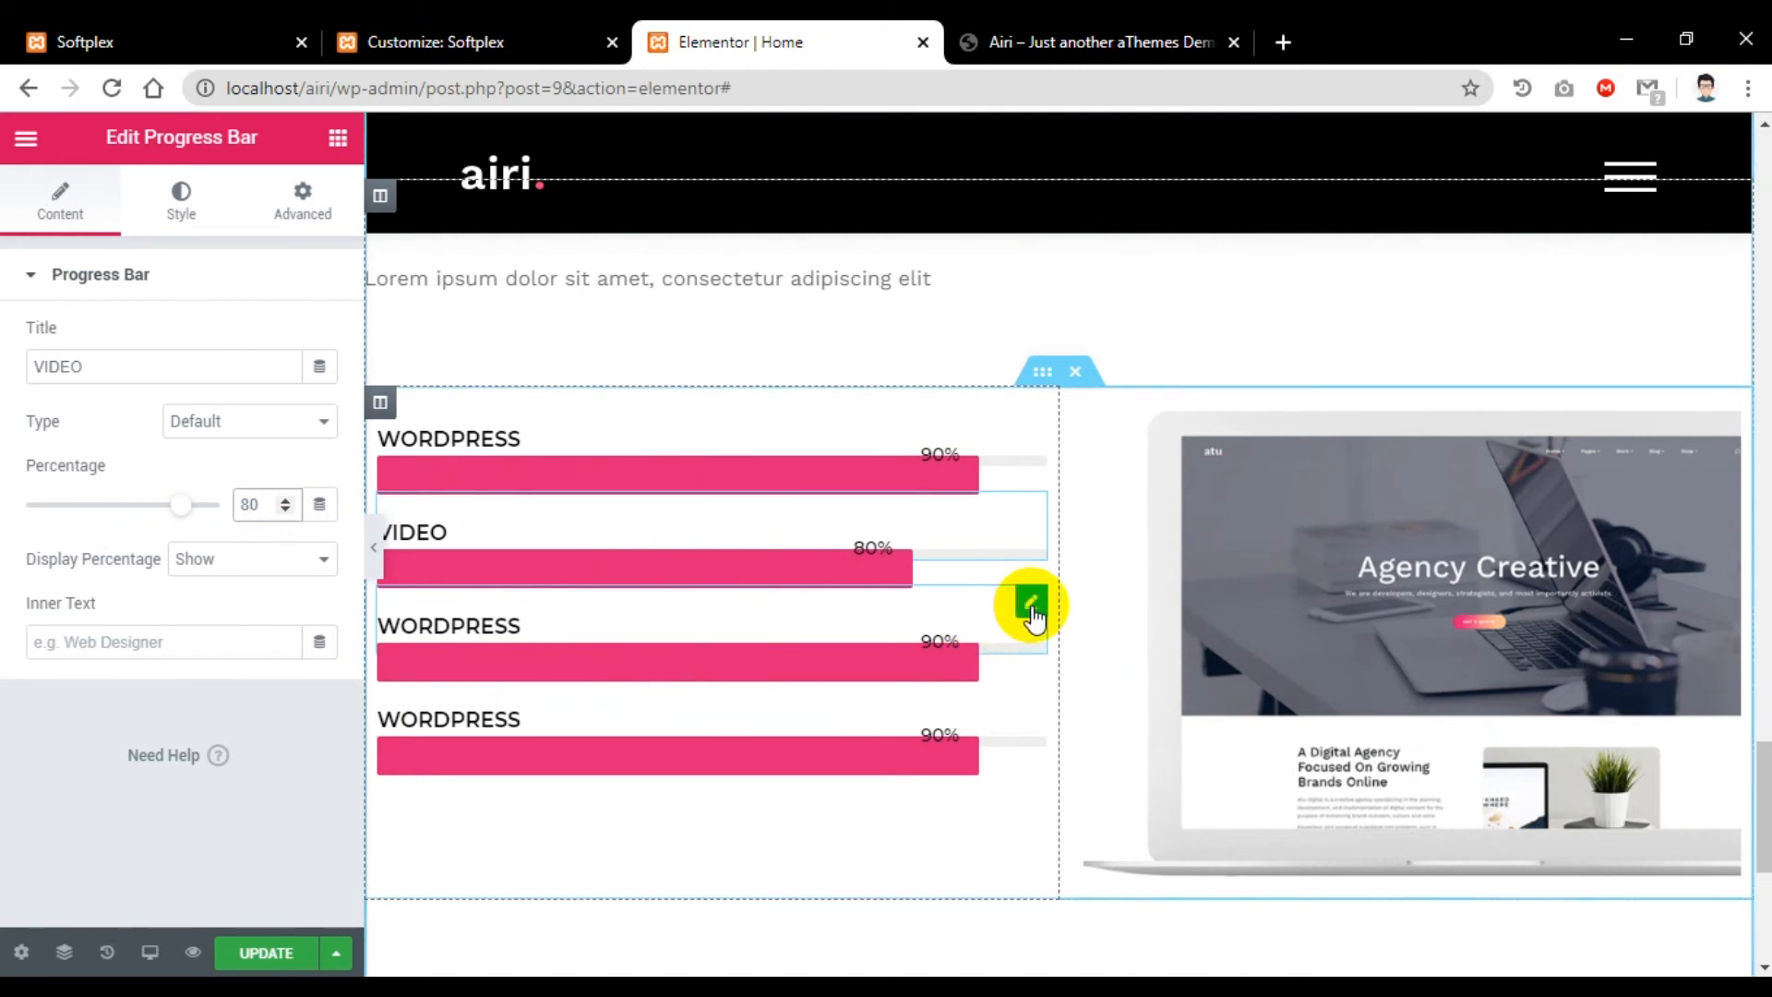
left_click(1031, 606)
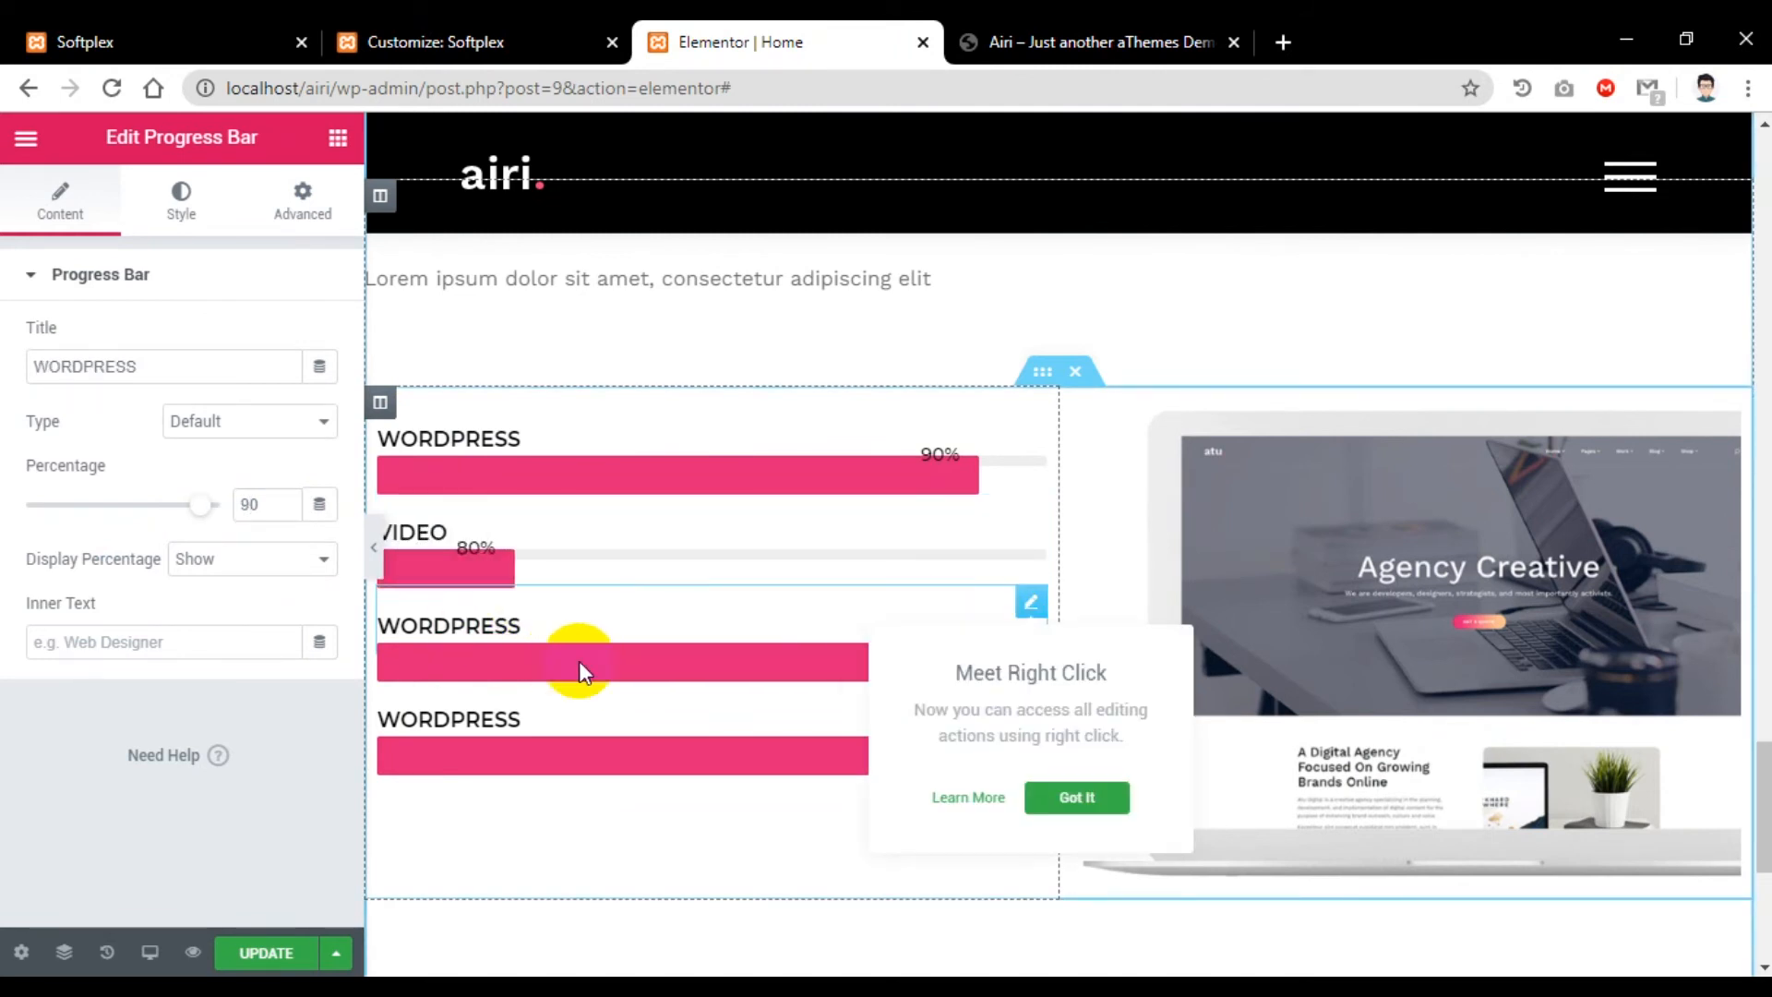
left_click_drag(130, 365, 16, 378)
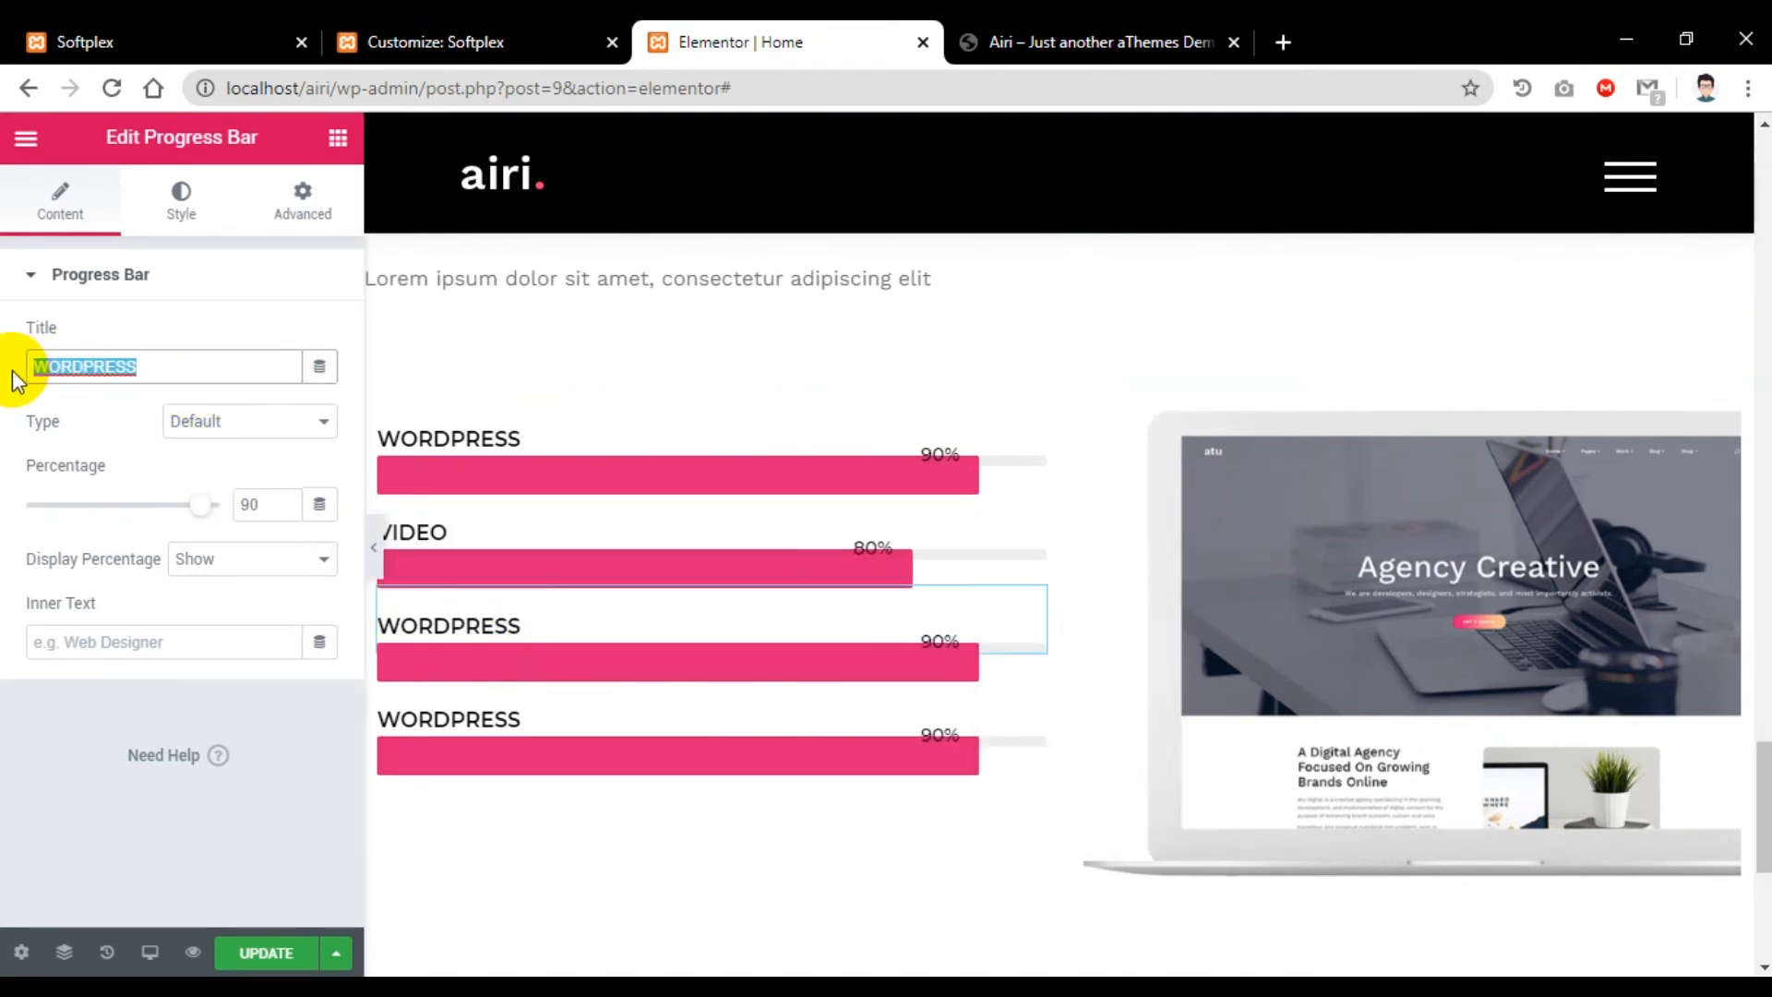
key("ctrl+v")
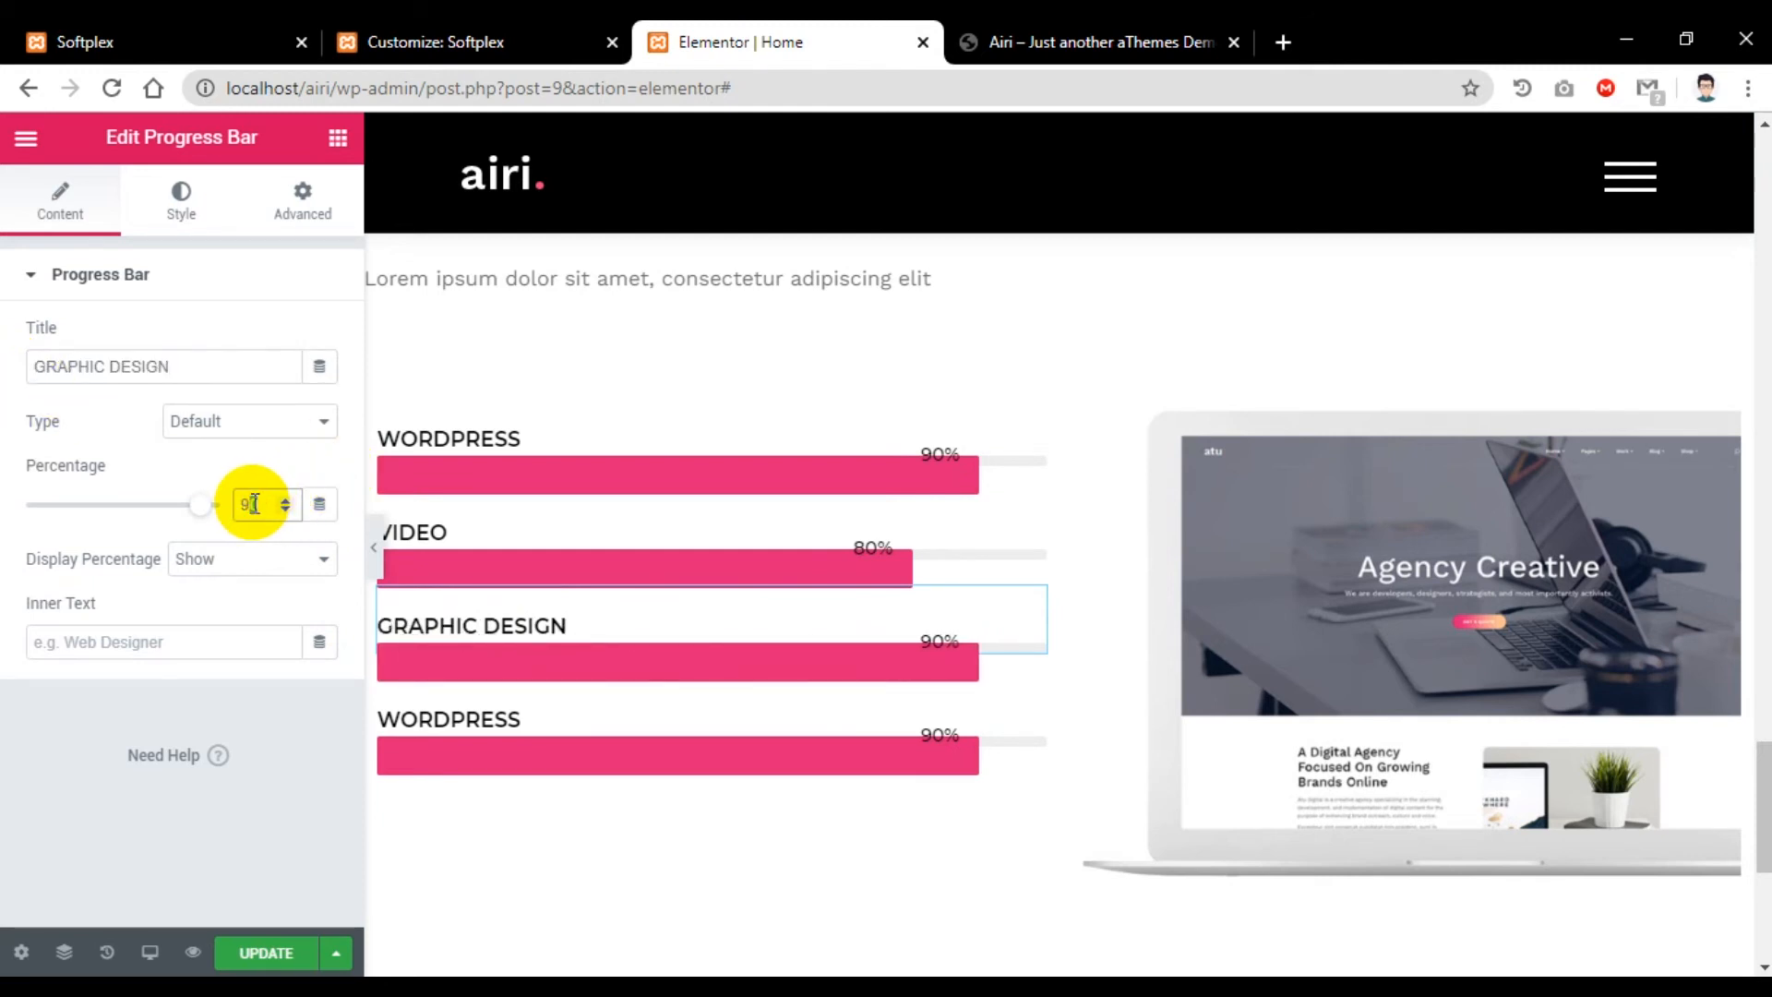
type("5")
left_click(256, 952)
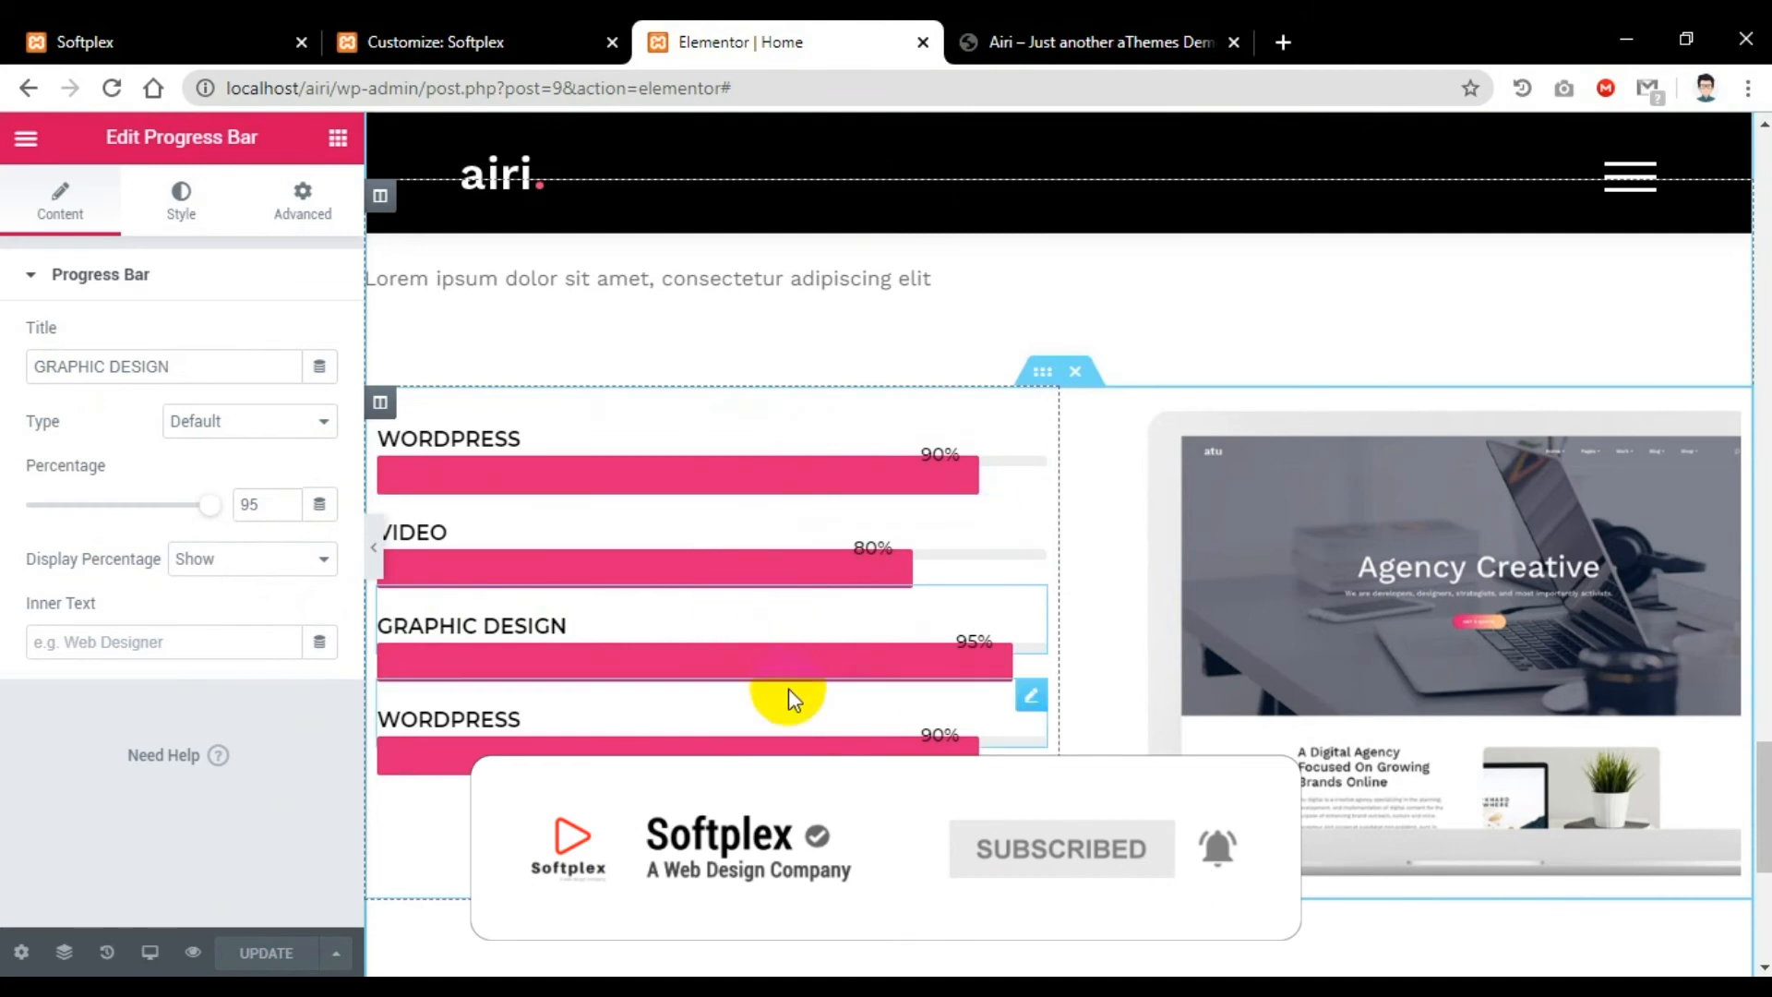
Step: Check the demo's Our work section for its button, and copy the READ MORE button from the local page's A Digital Agency section
scroll(833, 661, "up", 1)
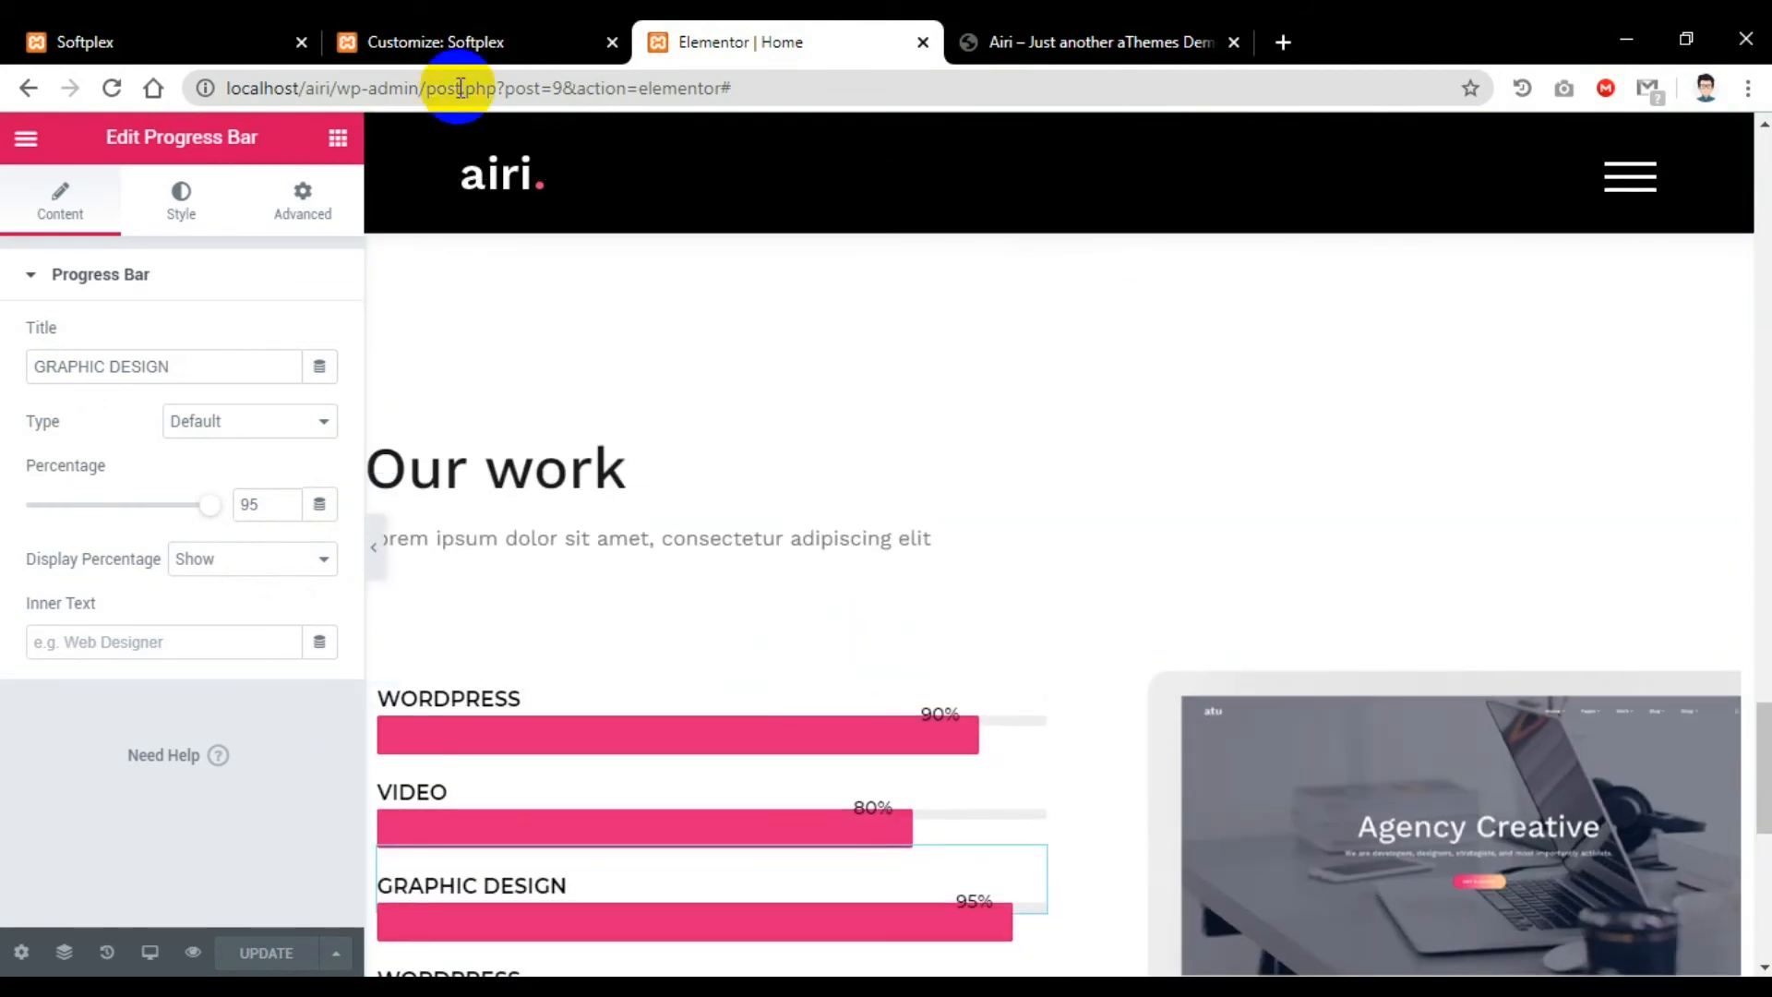
left_click(447, 48)
left_click(989, 39)
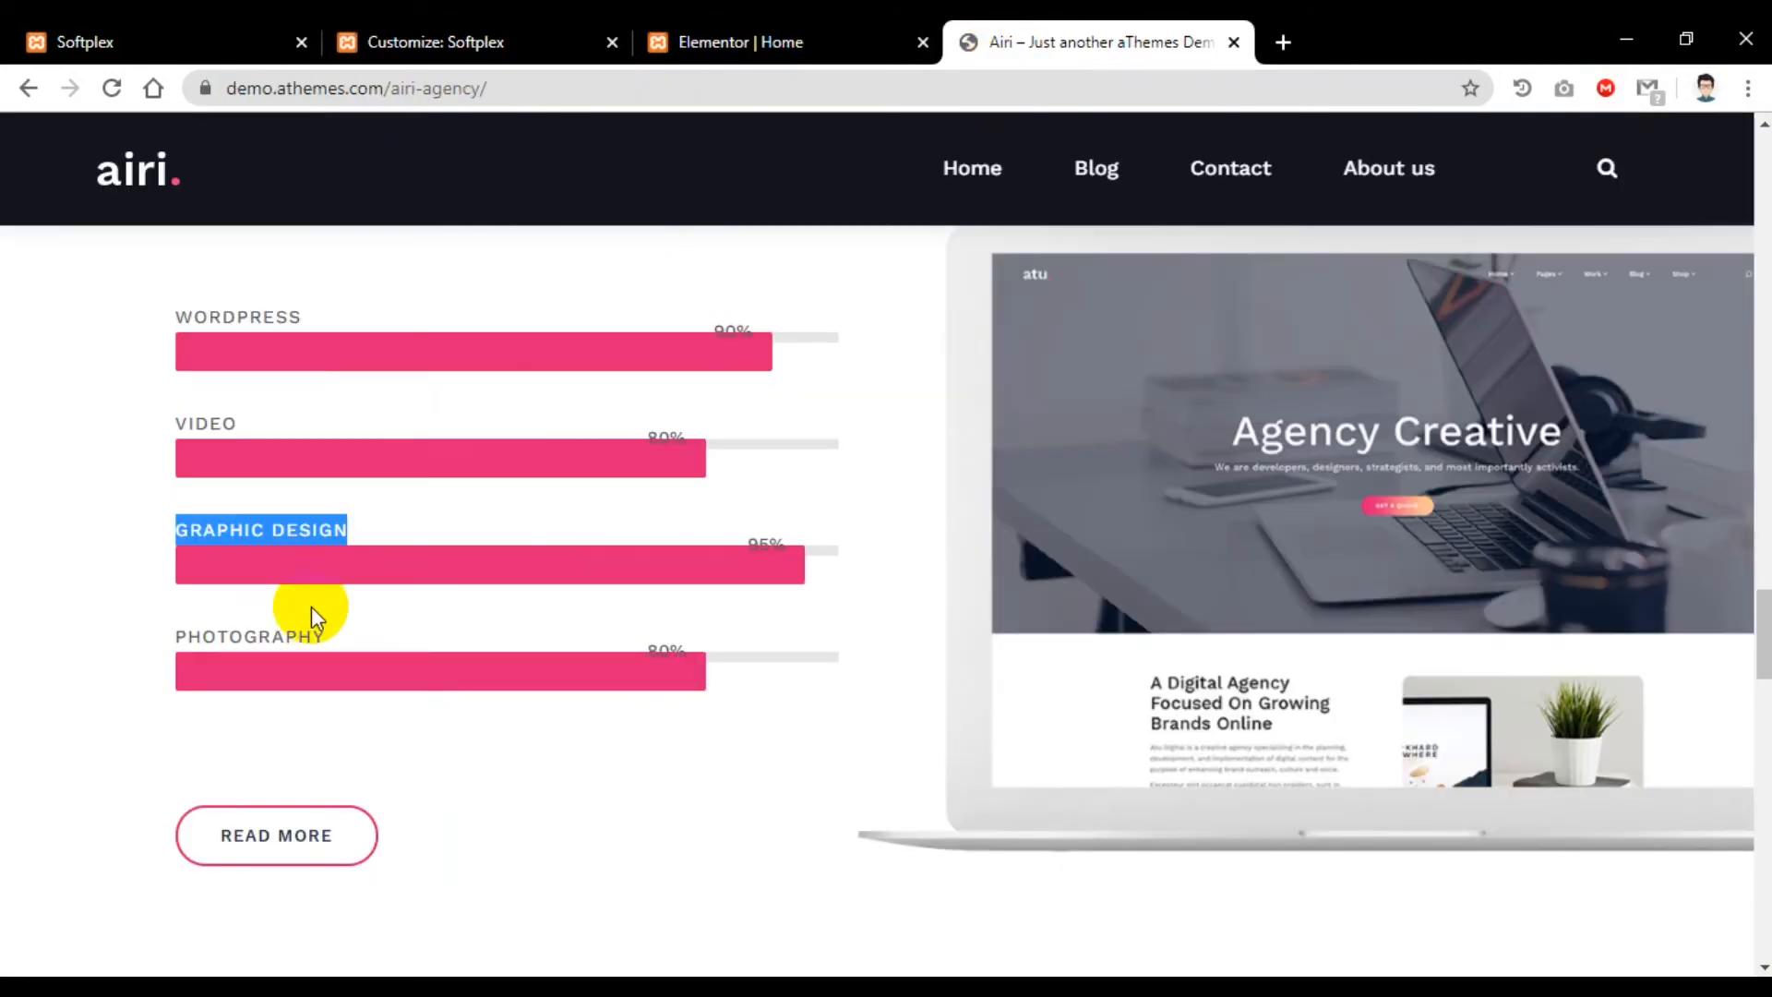
left_click(737, 63)
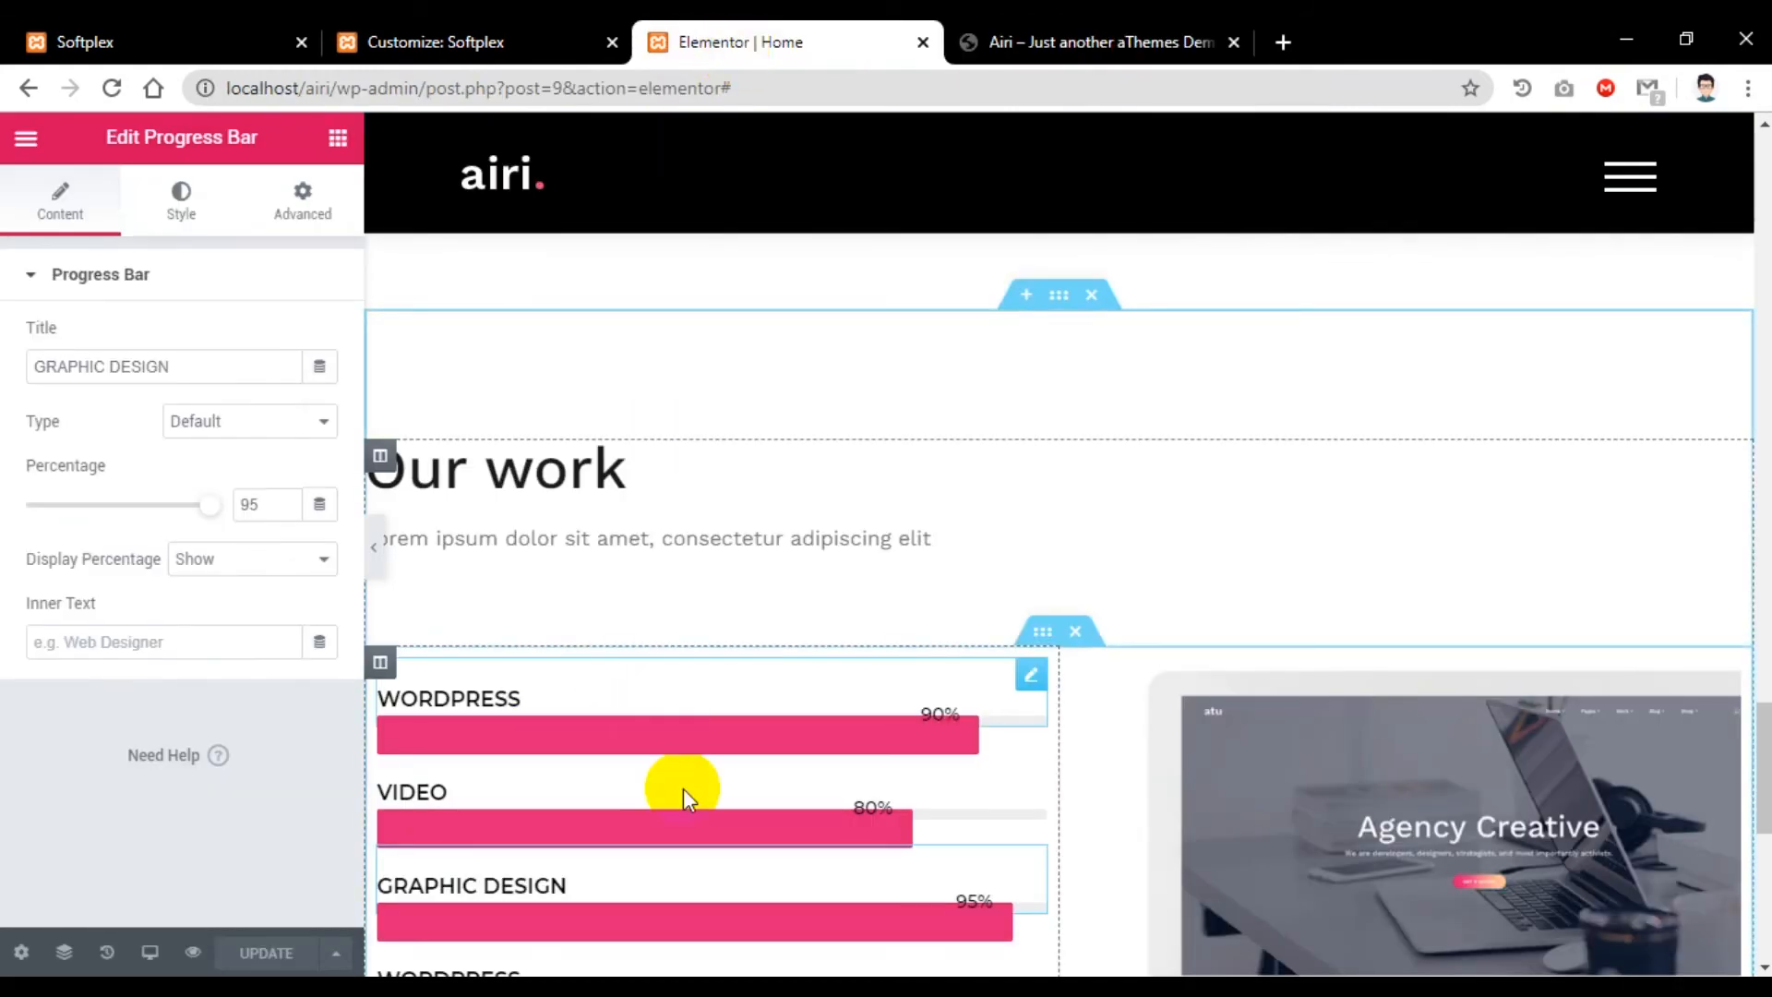
scroll(684, 789, "up", 4)
scroll(684, 788, "down", 3)
scroll(684, 788, "up", 10)
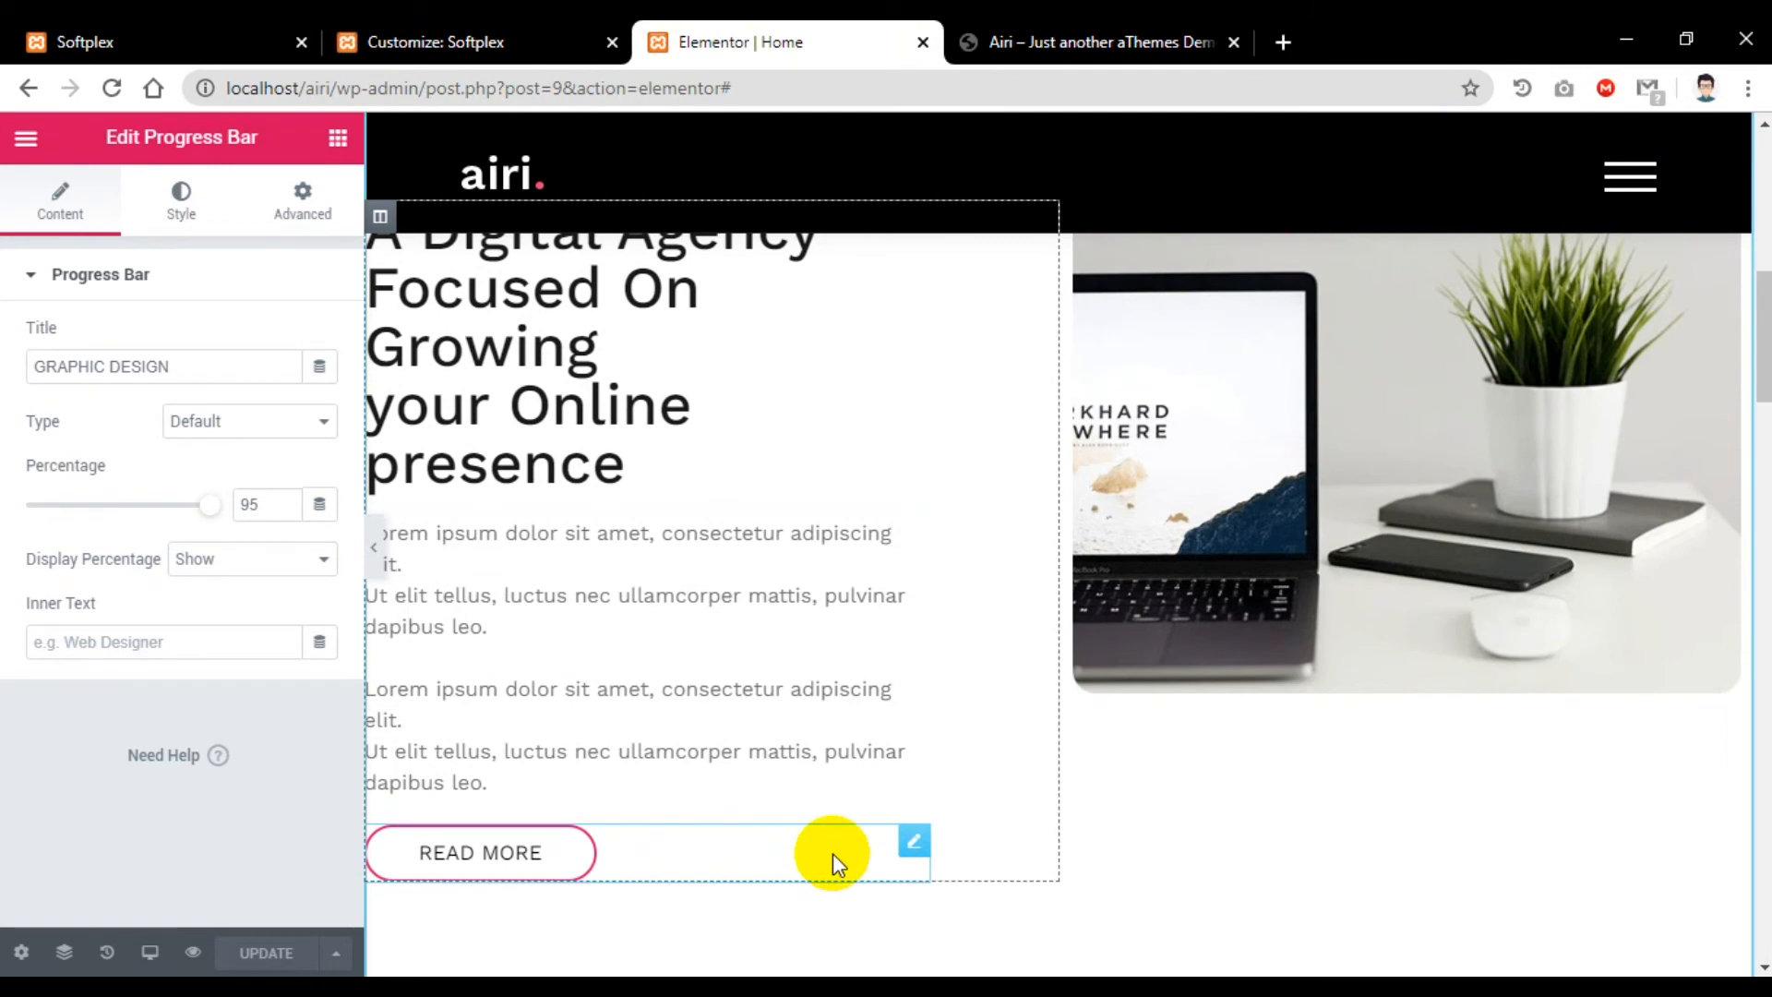
right_click(916, 851)
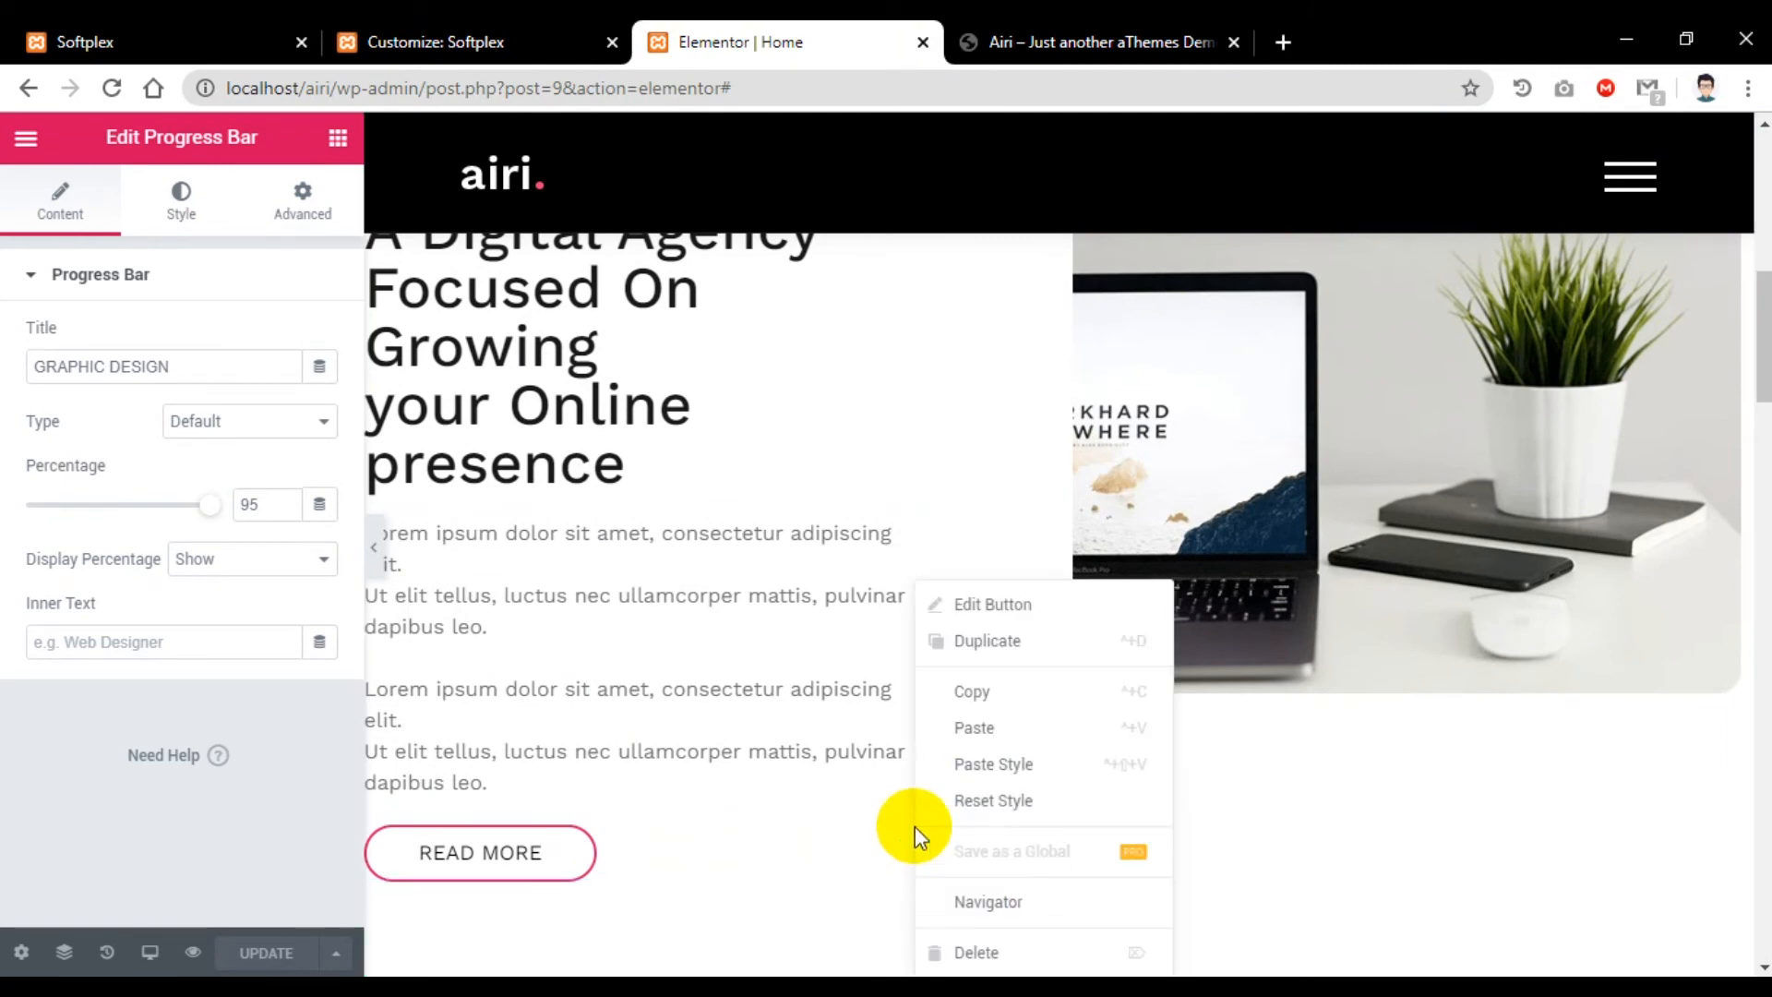
left_click(942, 691)
Step: Paste the READ MORE button into the Our work column, below the four progress bars
scroll(743, 784, "down", 5)
scroll(746, 792, "down", 10)
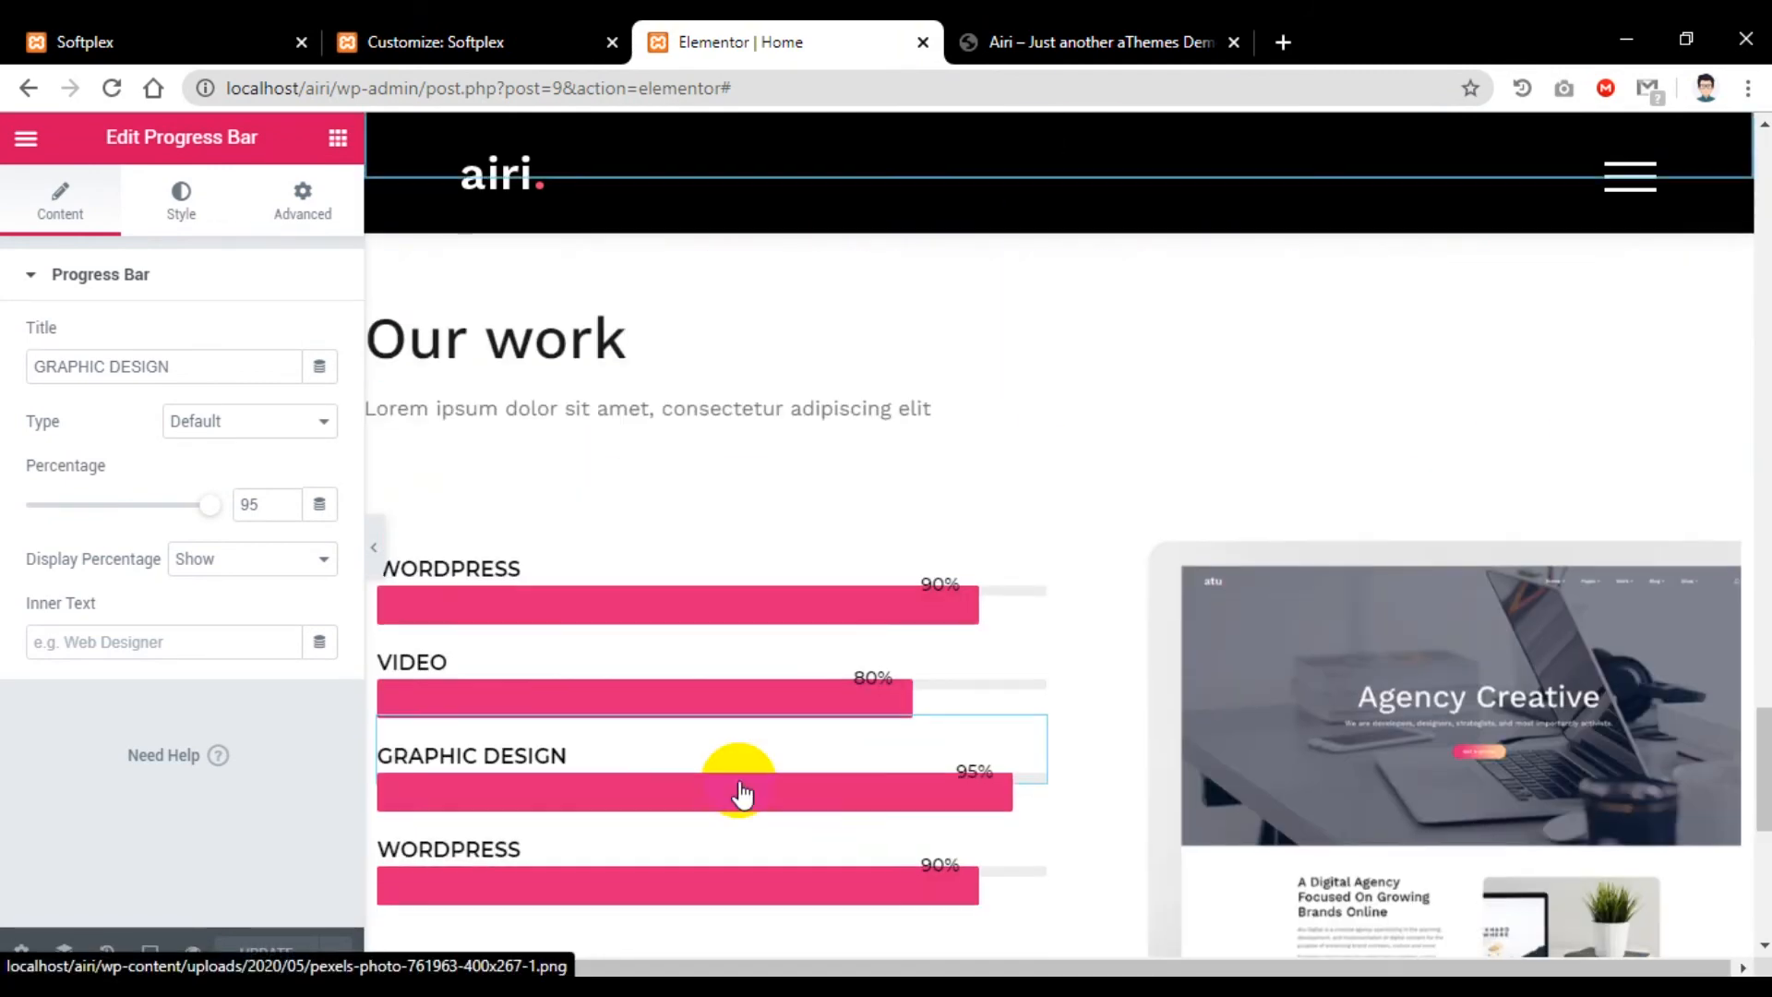
right_click(601, 427)
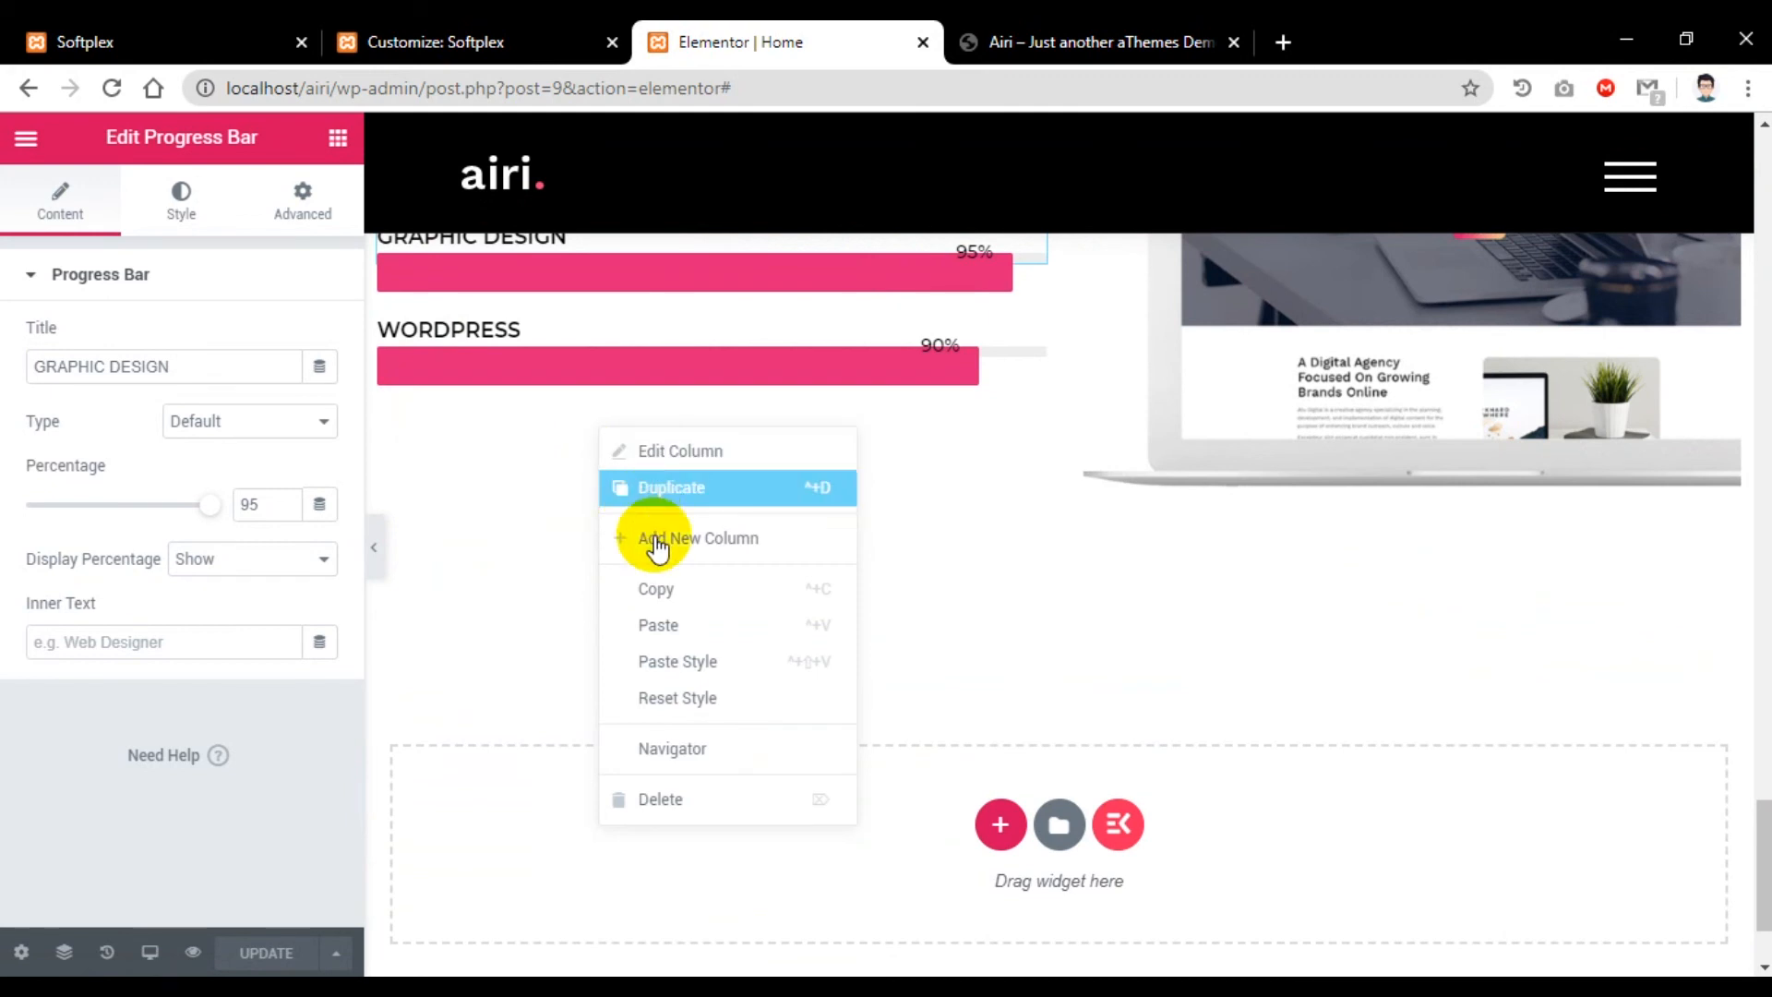
left_click(669, 637)
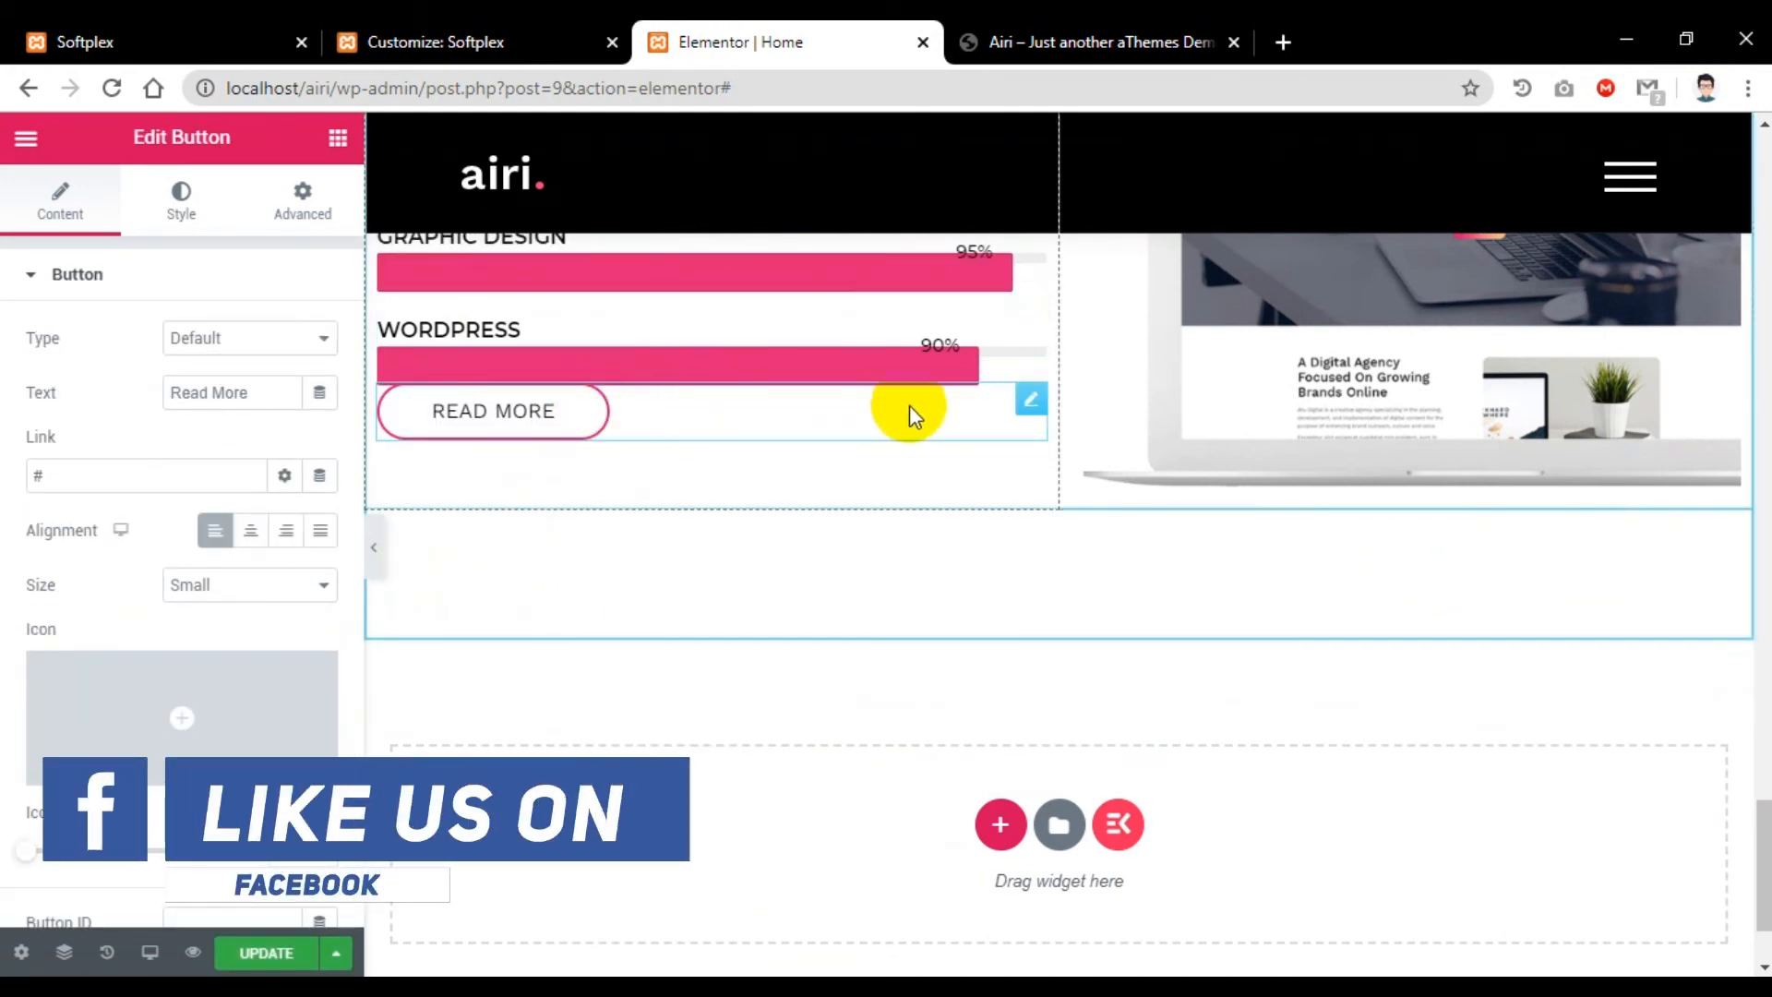
Step: Unlink the pasted READ MORE button's margin values, set the top margin to 50 px and update the page
left_click(311, 221)
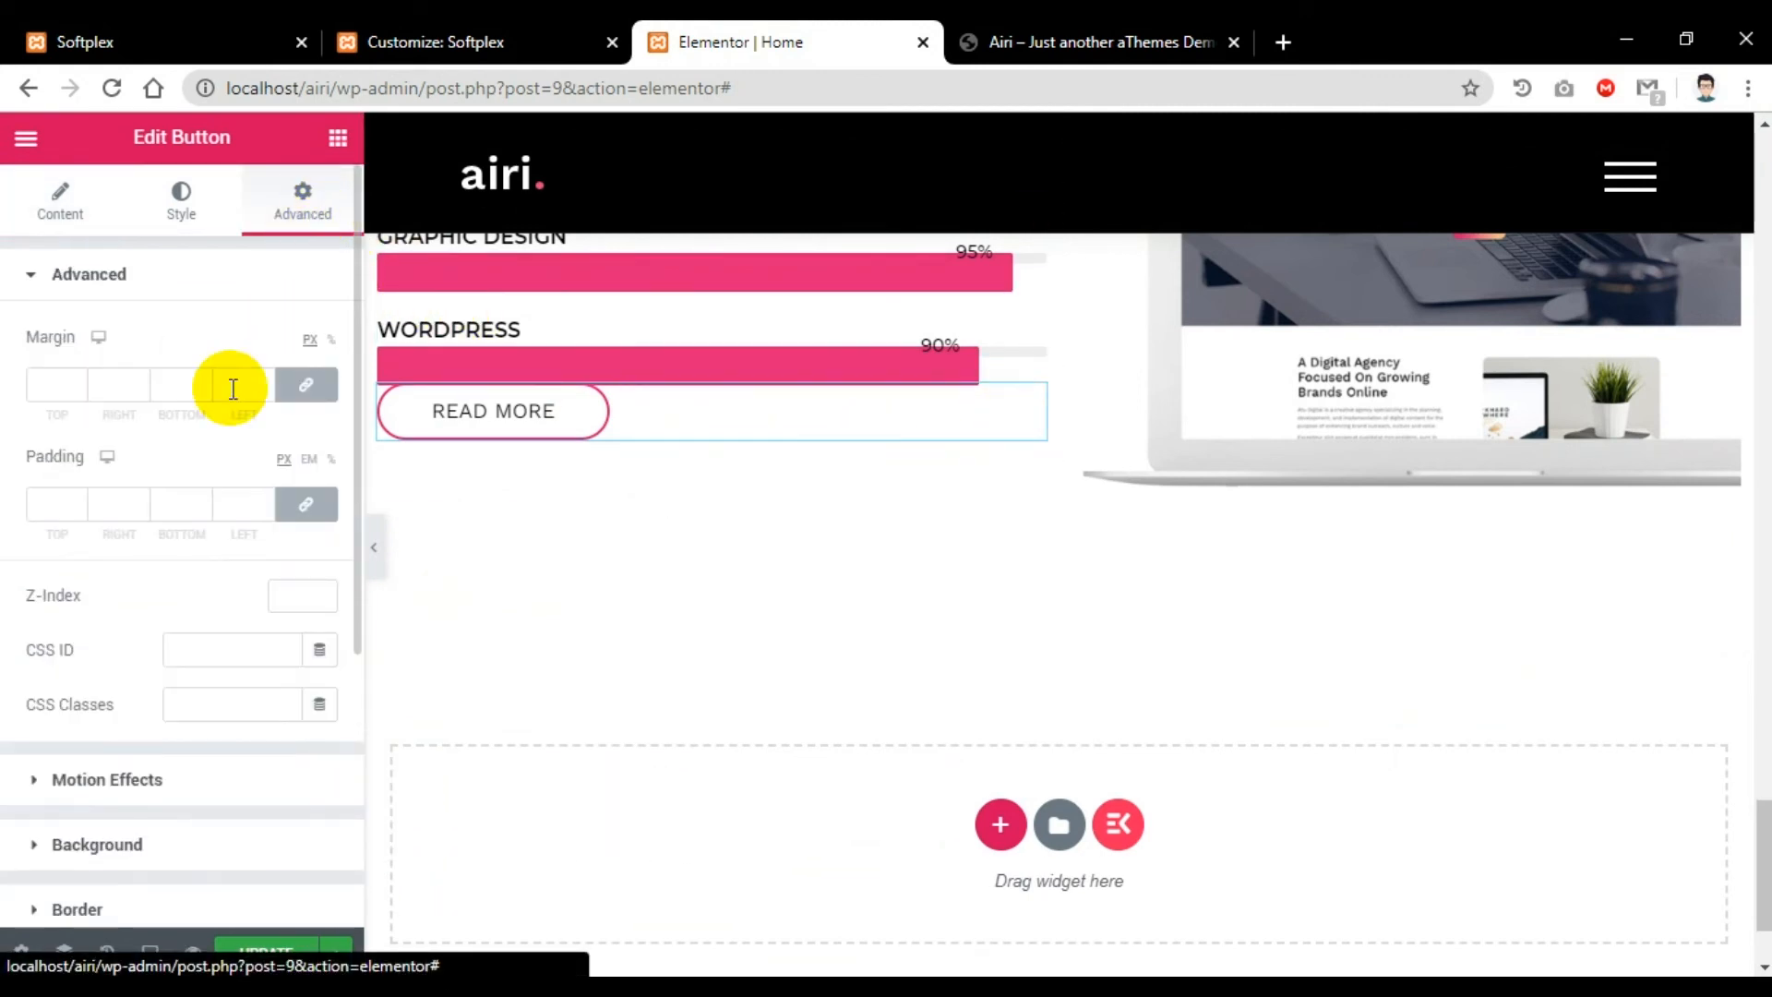
left_click(310, 390)
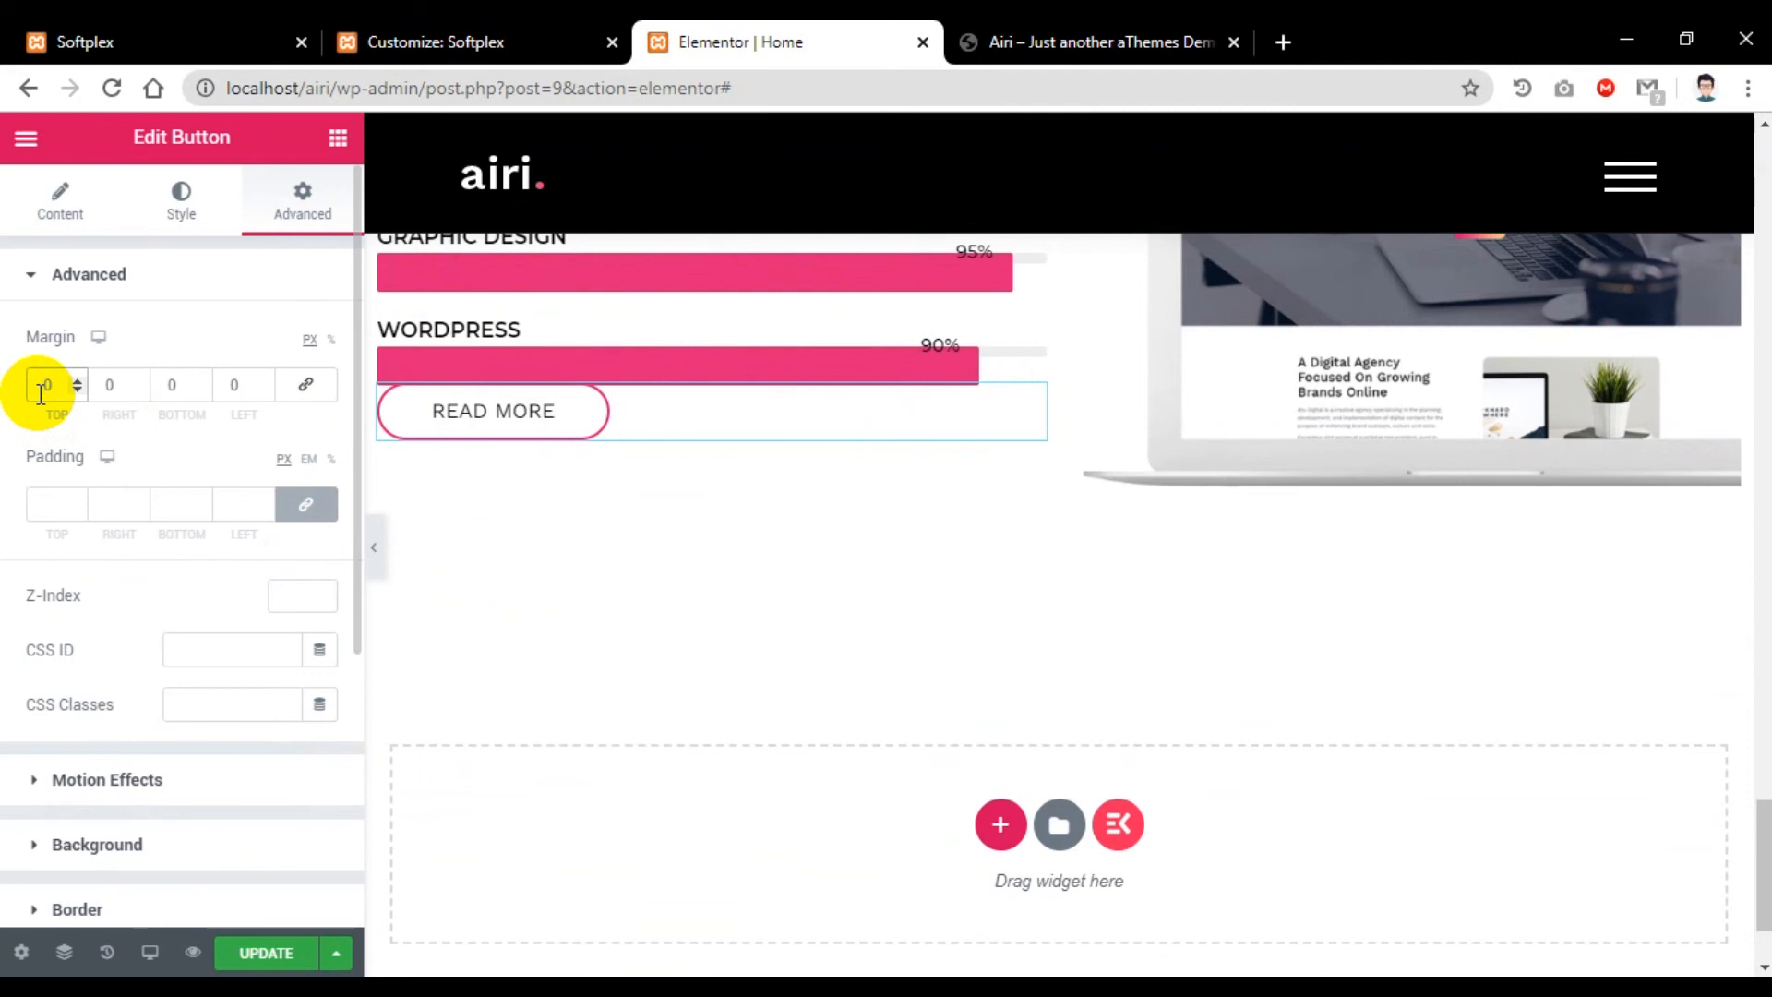
left_click(41, 386)
type("5")
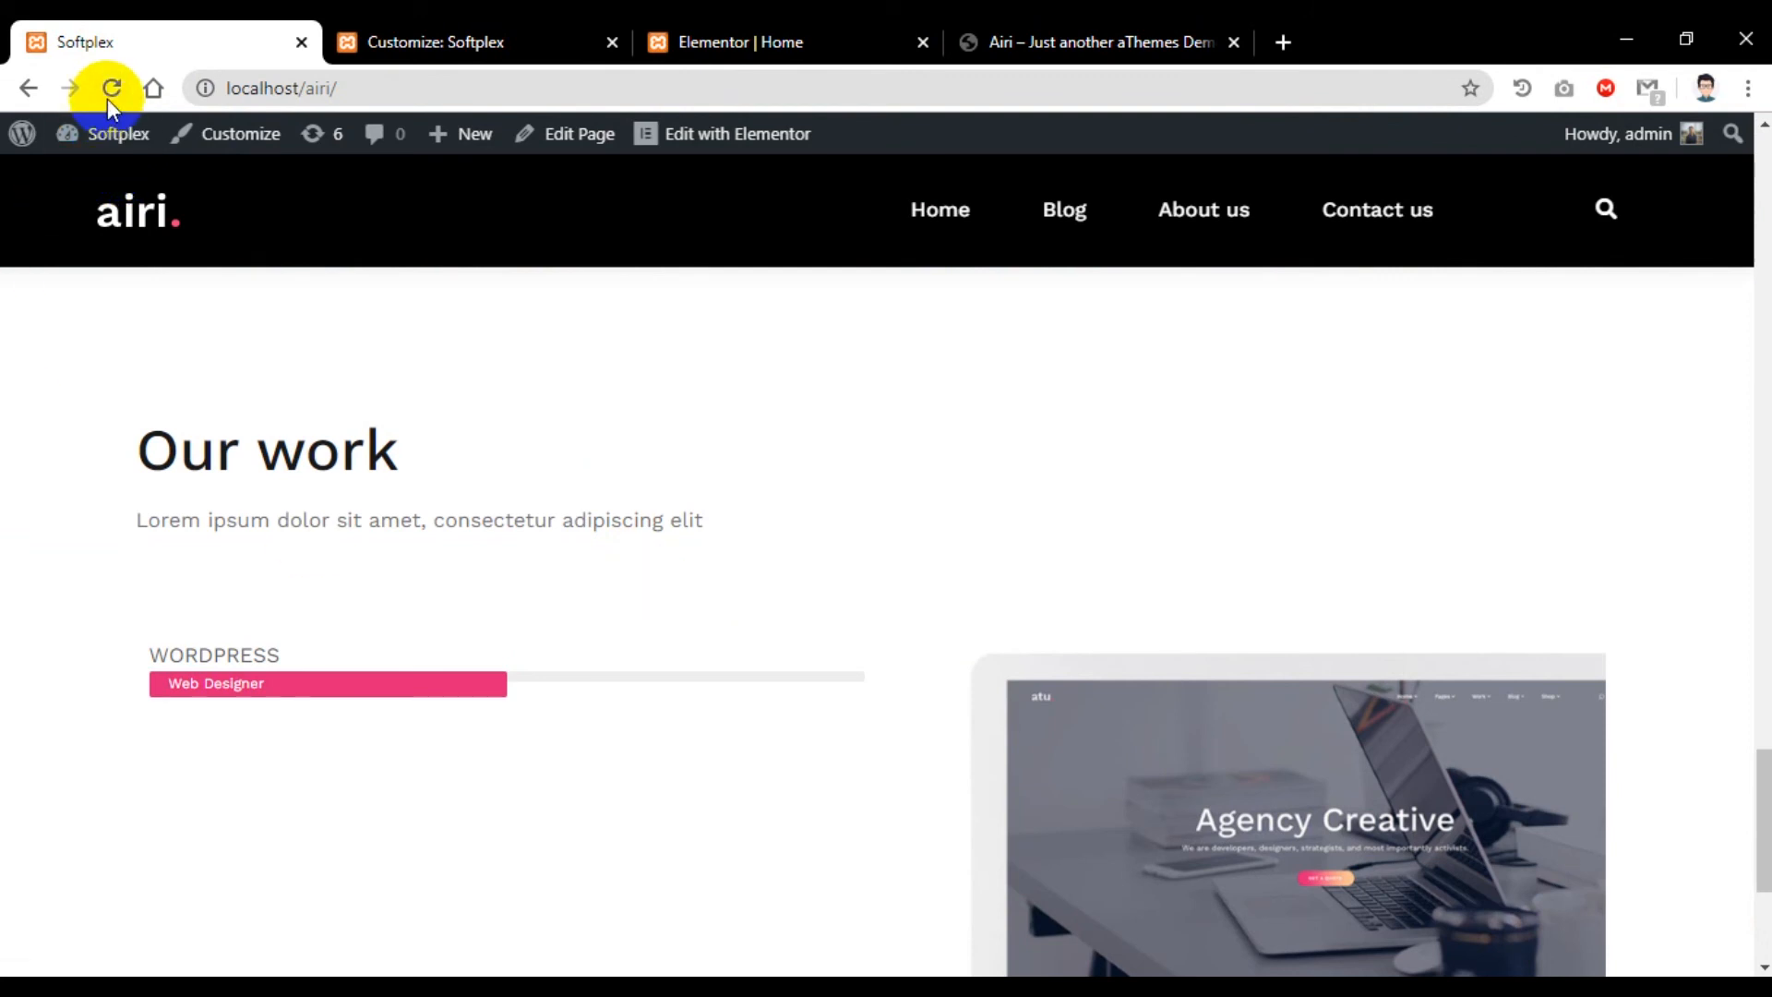
Step: Reload the live home page and review the Our work section with its progress bars and READ MORE button
left_click(108, 96)
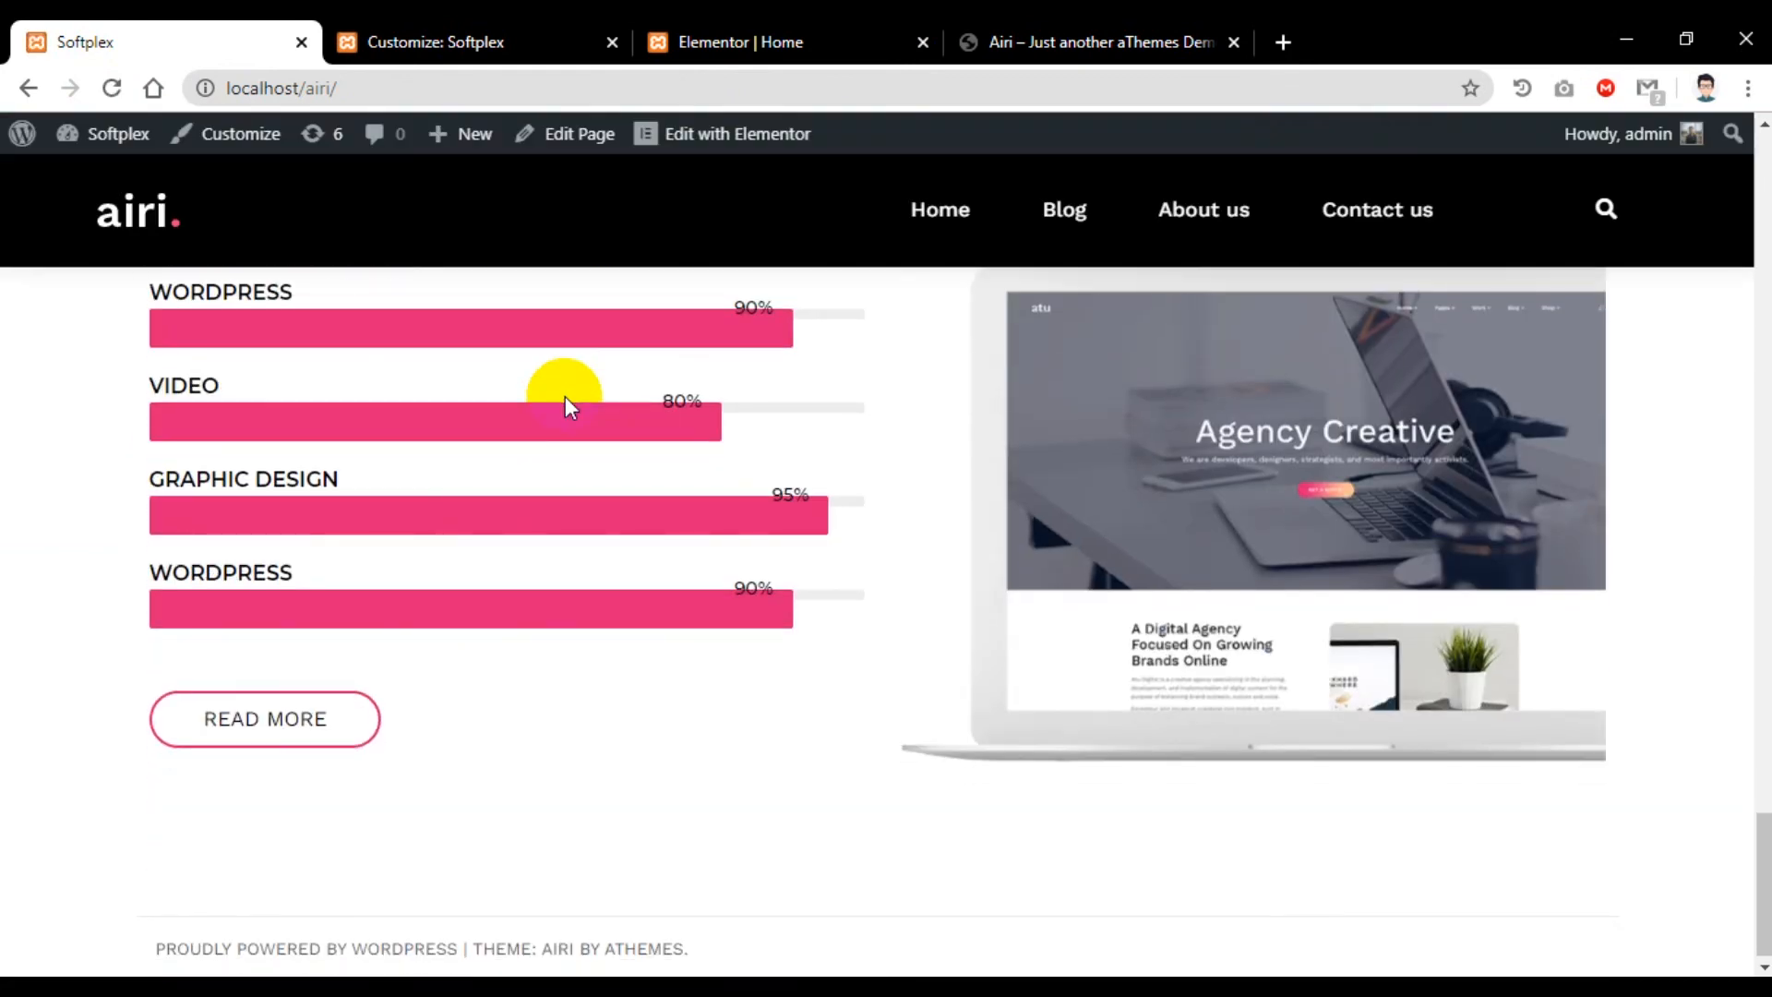
scroll(565, 396, "up", 2)
scroll(565, 396, "down", 4)
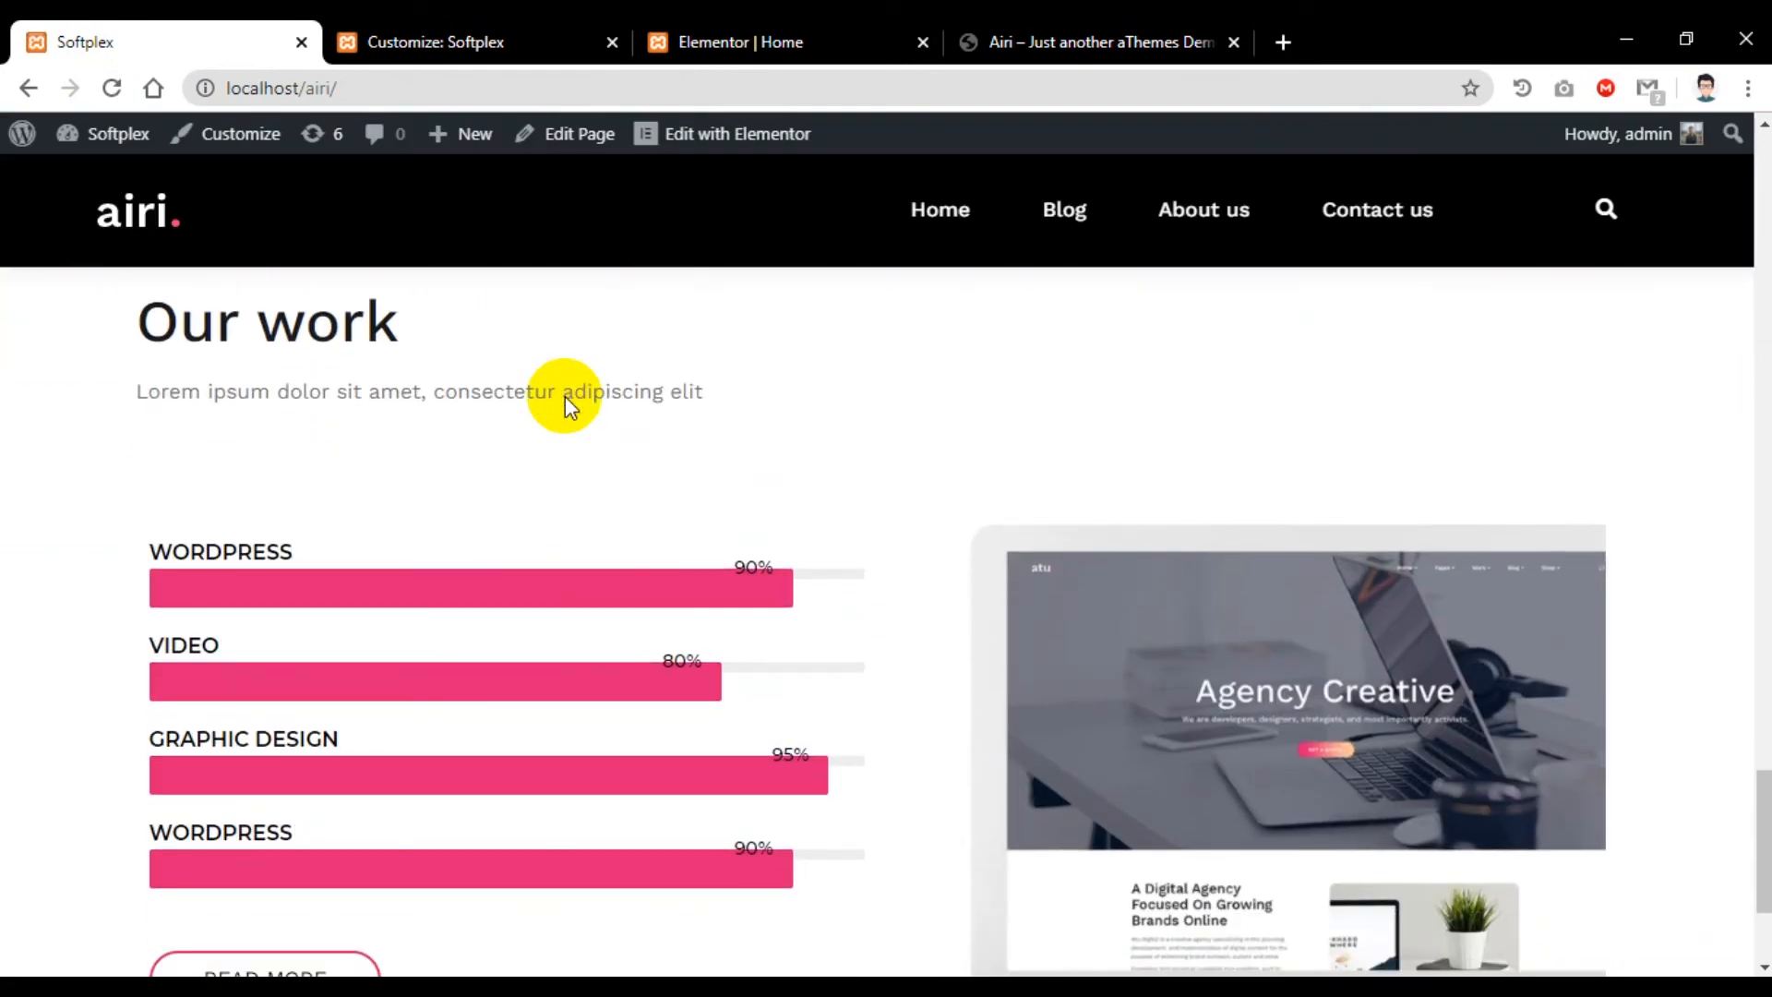
scroll(564, 396, "up", 6)
scroll(565, 396, "down", 5)
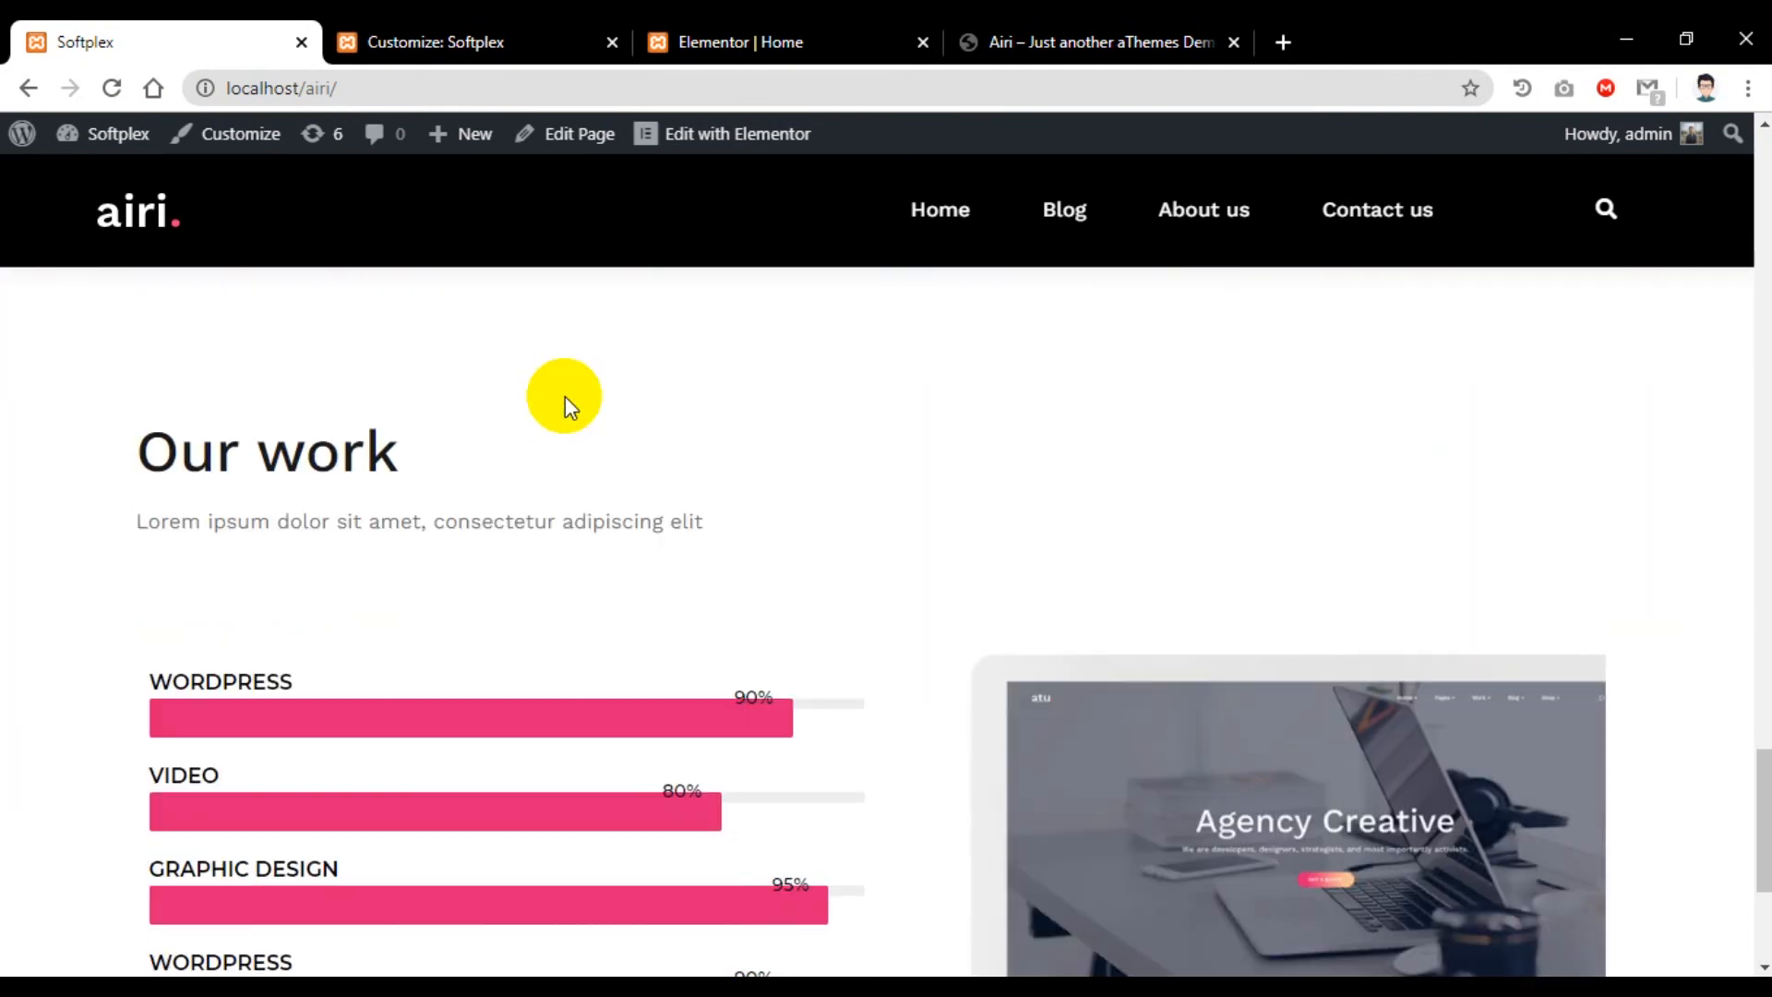
scroll(700, 562, "down", 2)
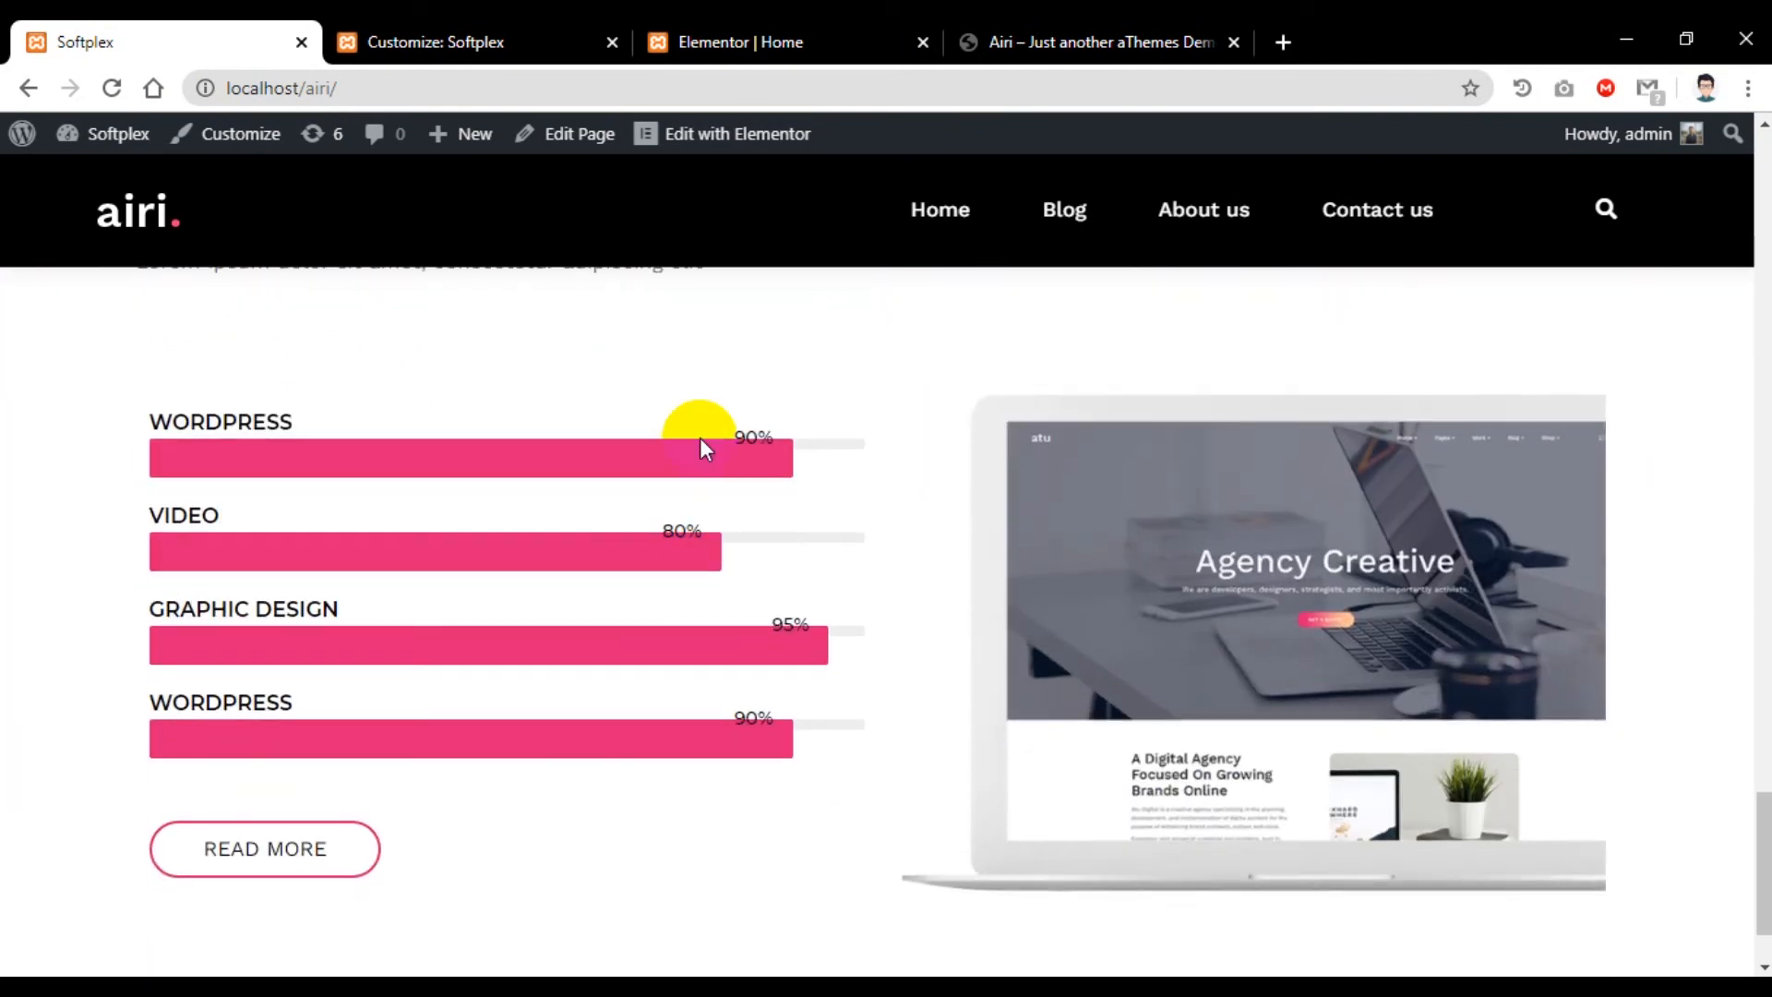
Step: Compare the progress bar titles and spacing in the Airi demo's Our work section with the local version in Elementor
left_click(1008, 47)
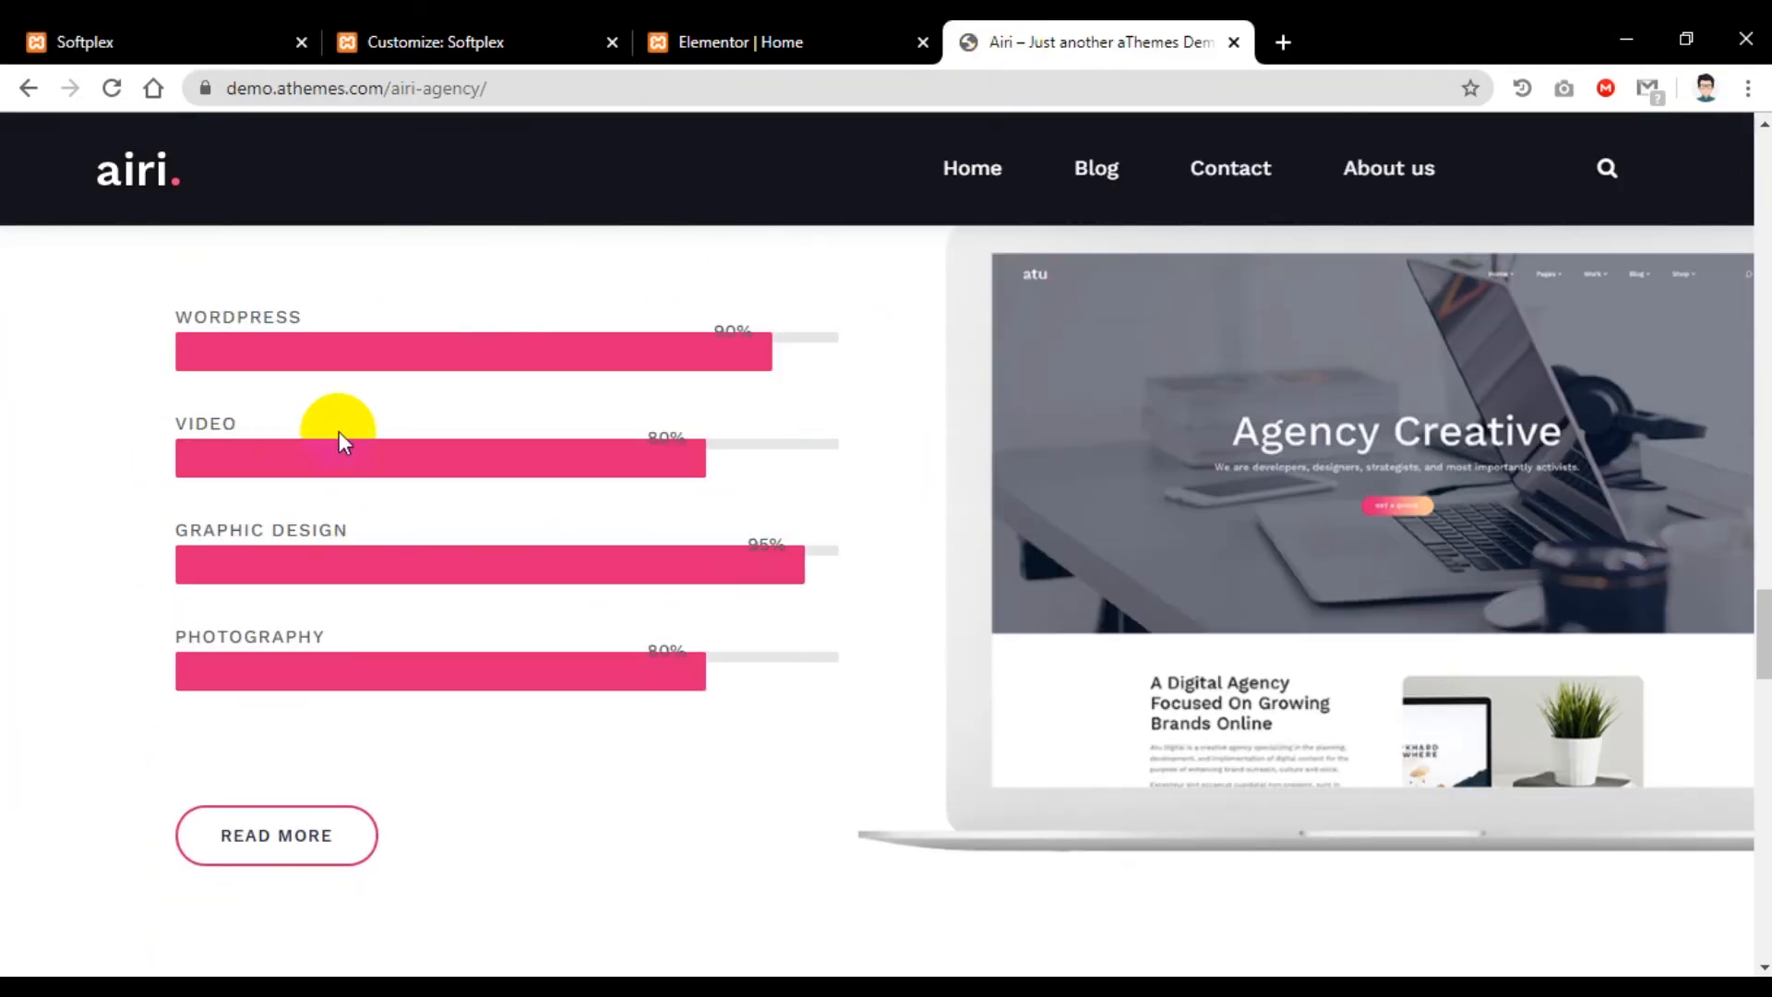
scroll(499, 584, "up", 4)
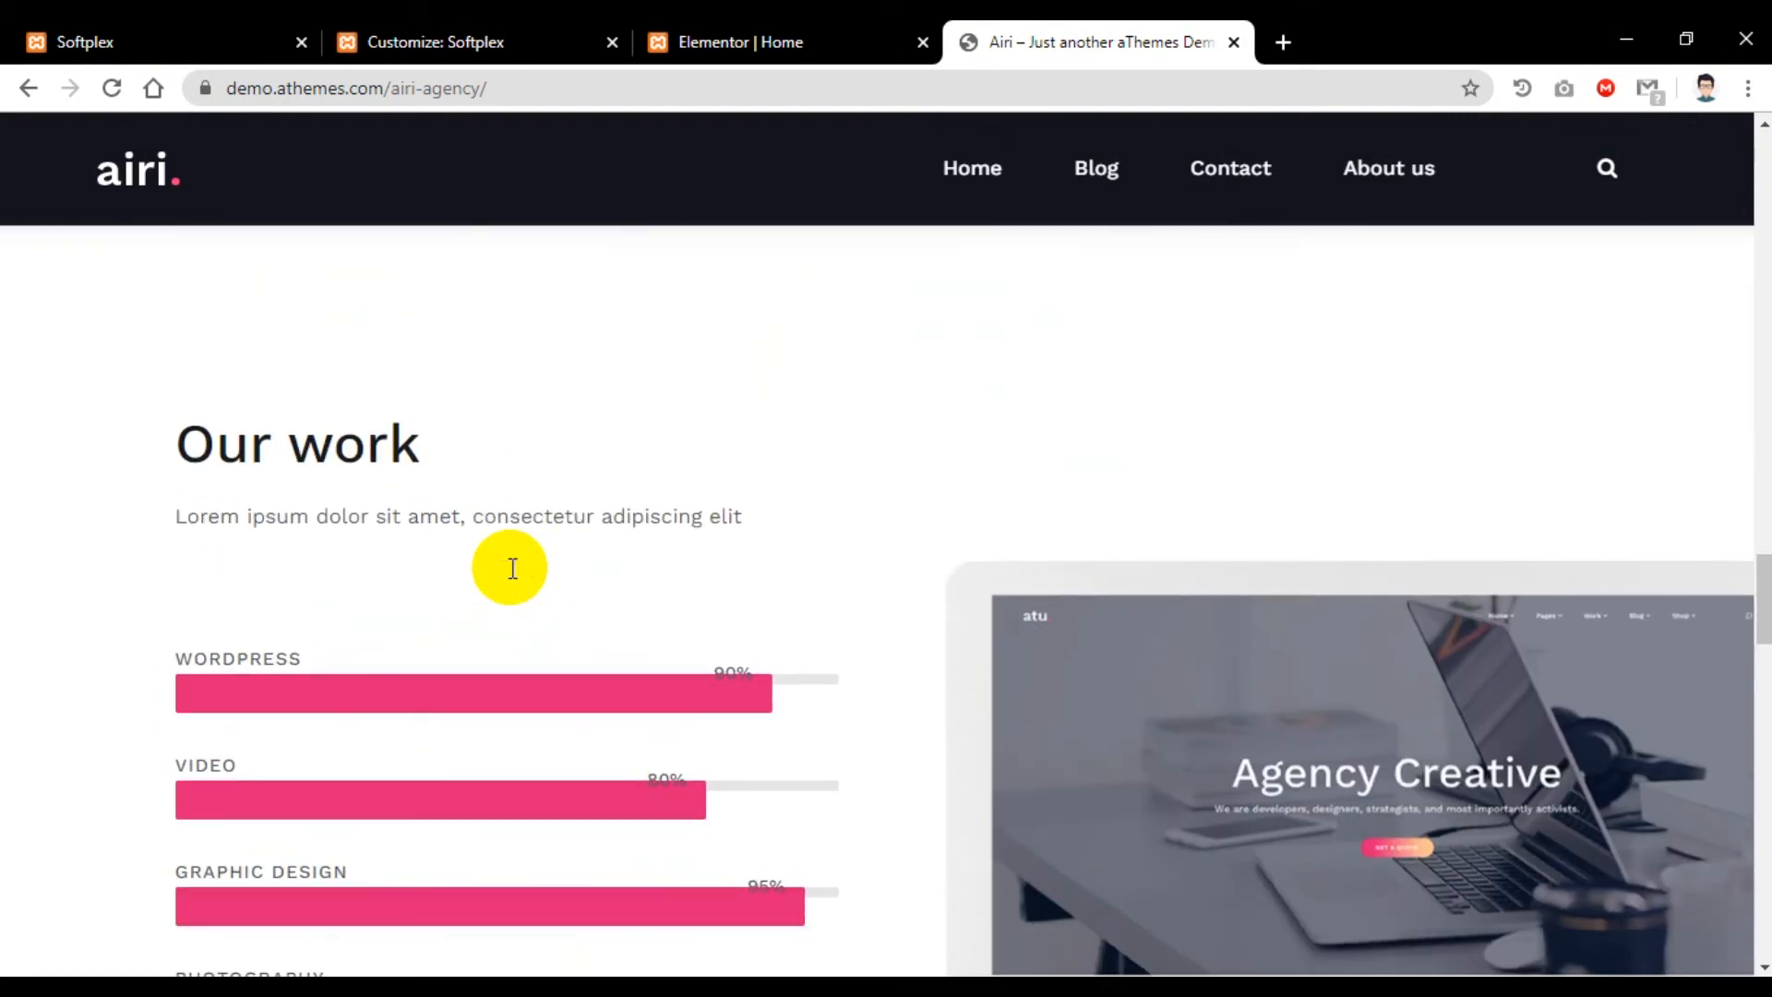
scroll(509, 568, "down", 1)
left_click_drag(325, 576, 135, 570)
double_click(240, 572)
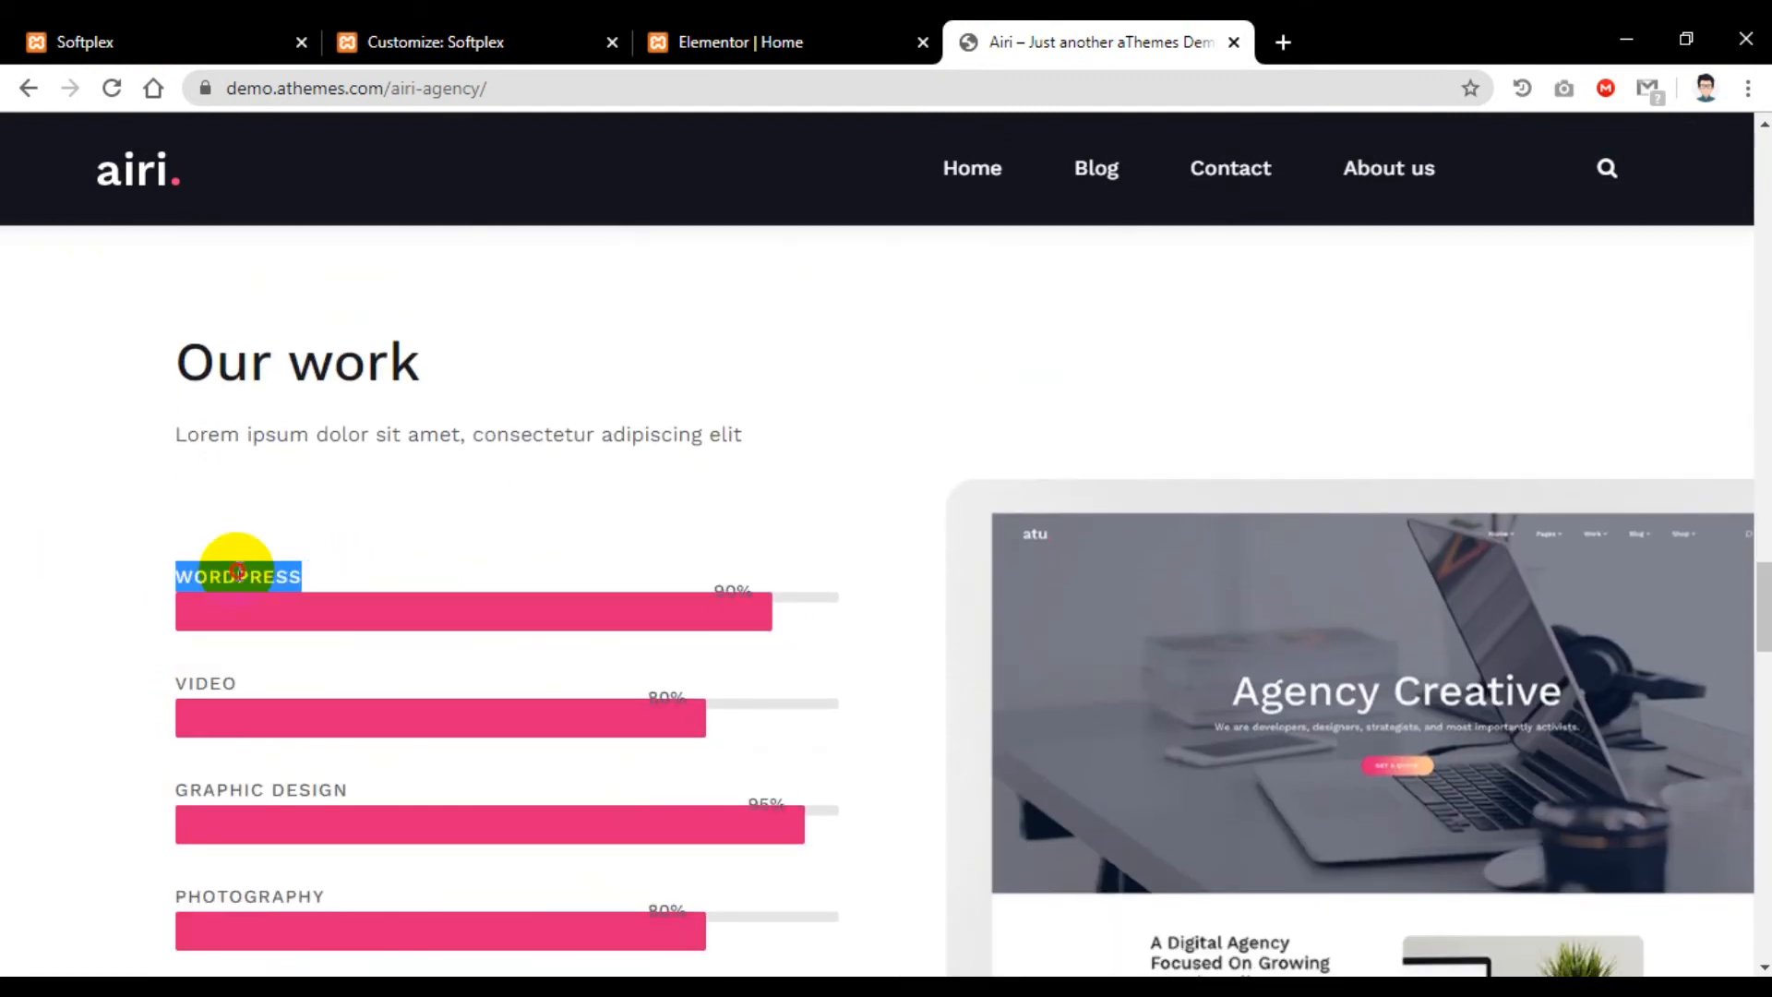
left_click(691, 44)
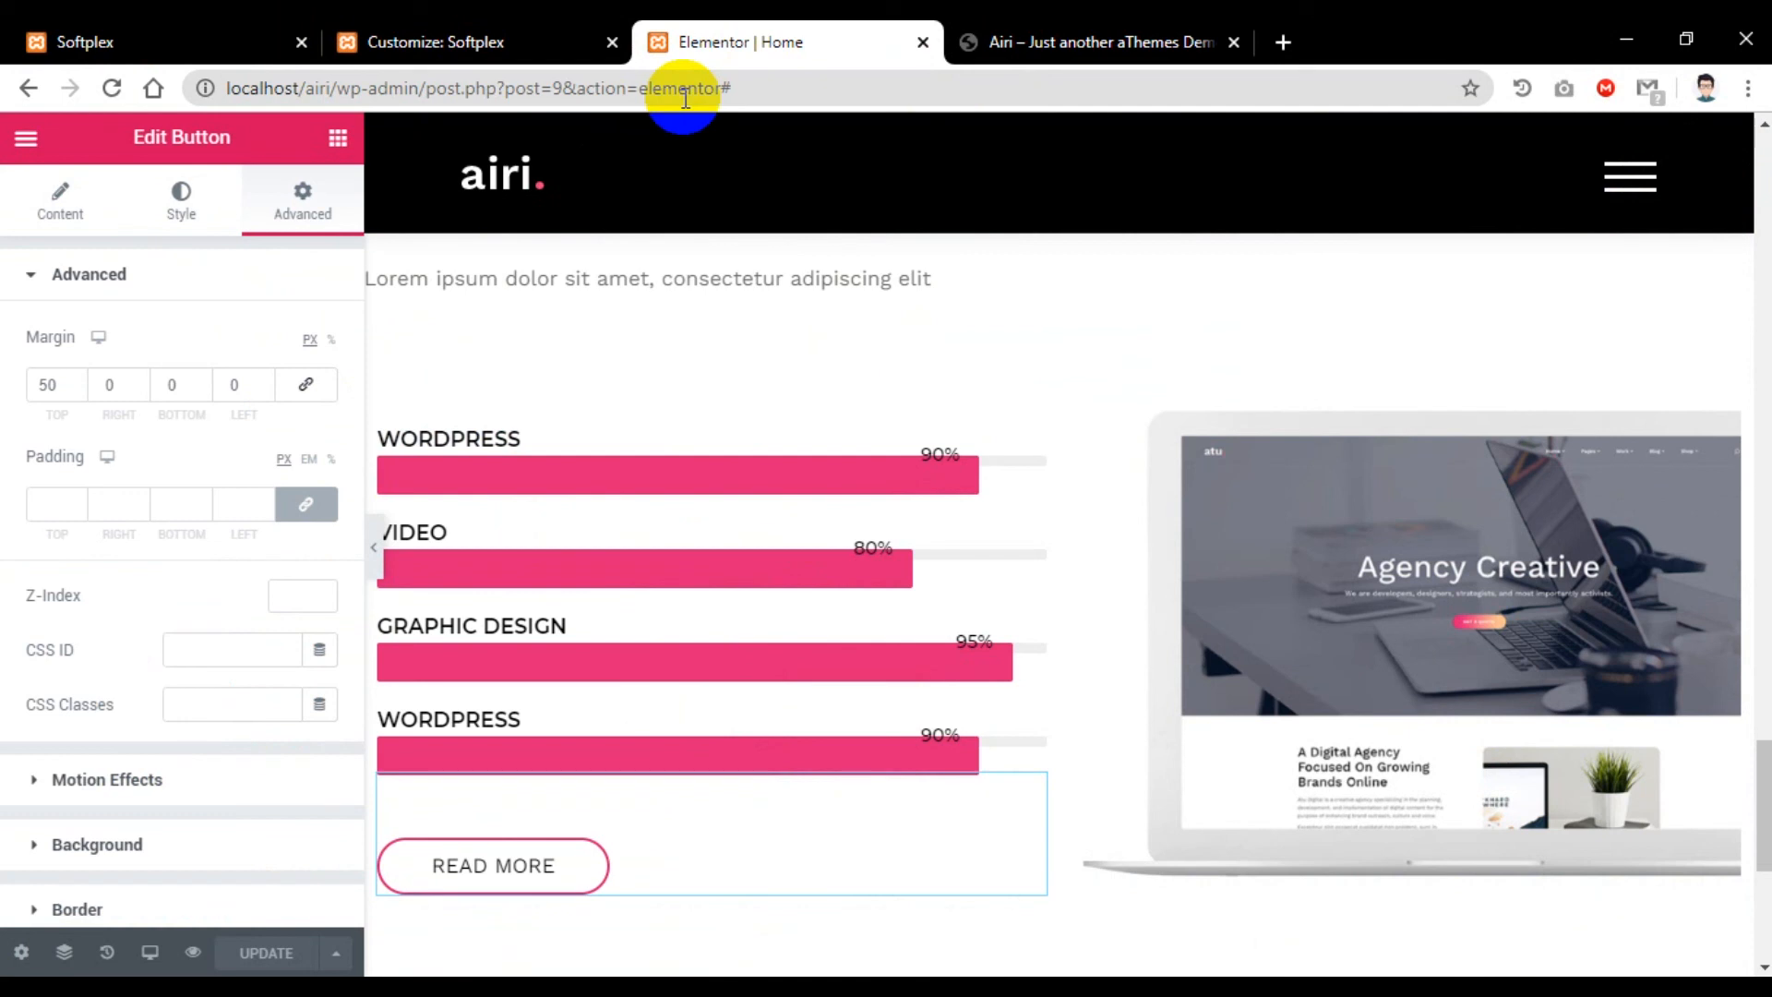
left_click(982, 46)
scroll(609, 443, "down", 1)
scroll(611, 444, "down", 1)
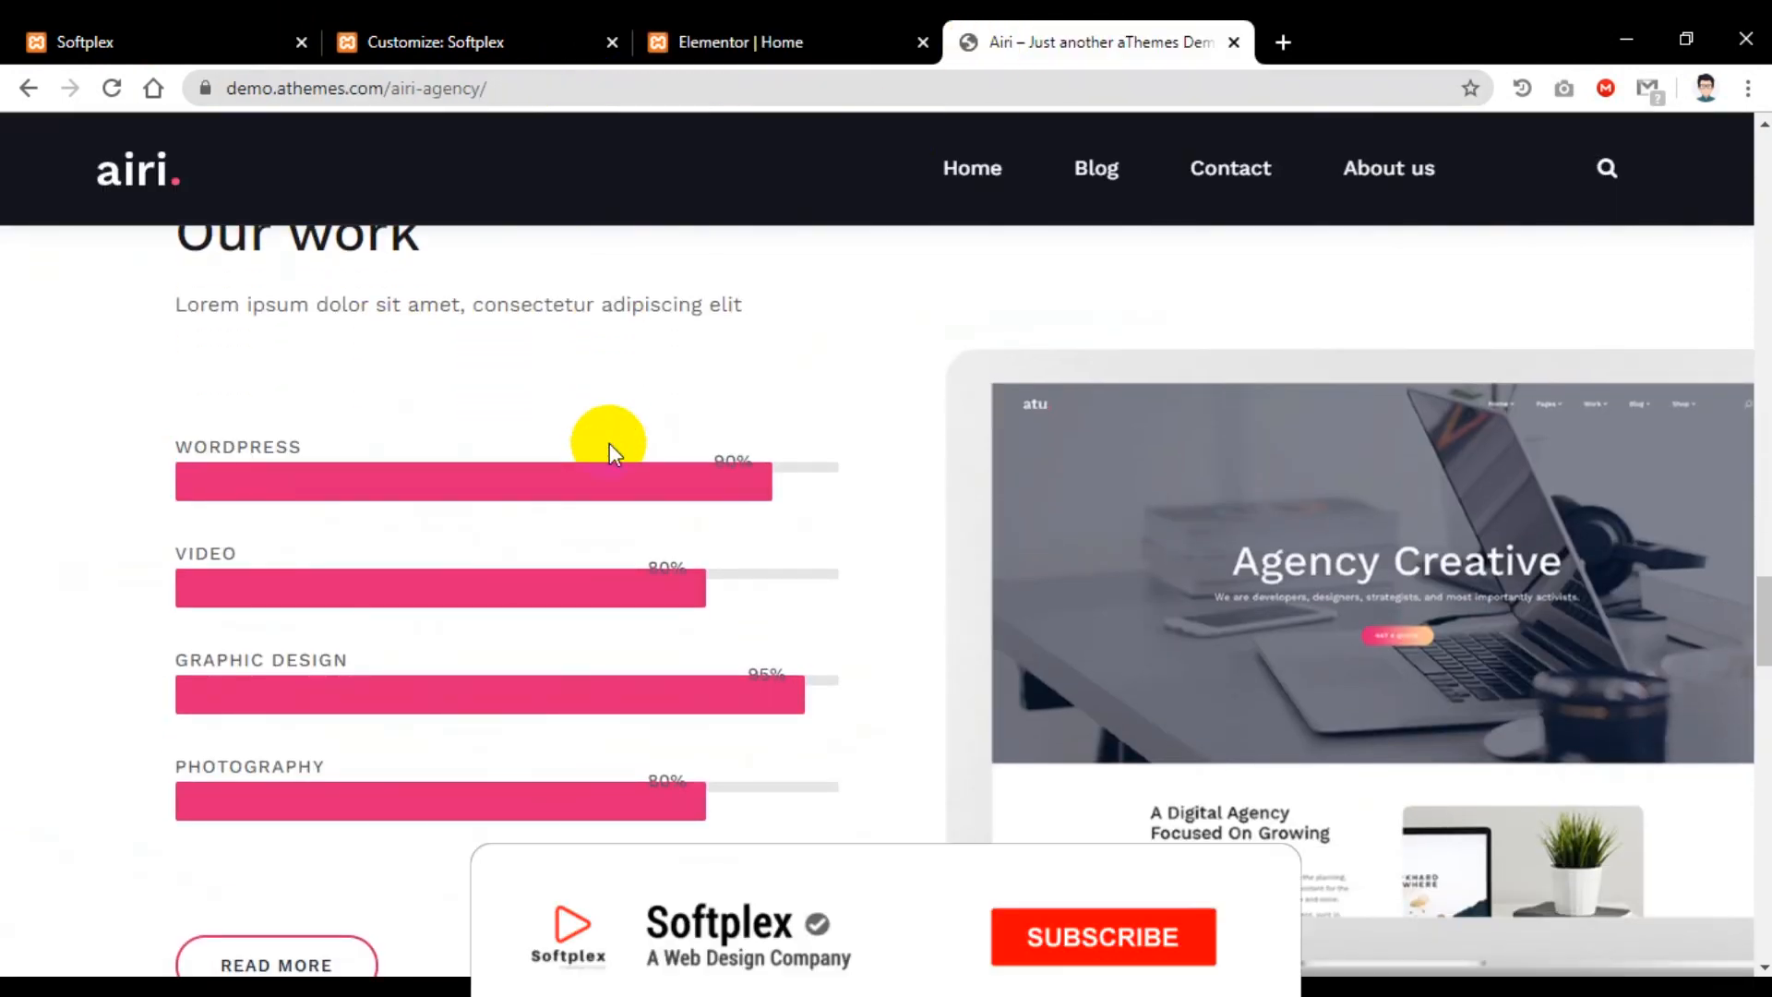